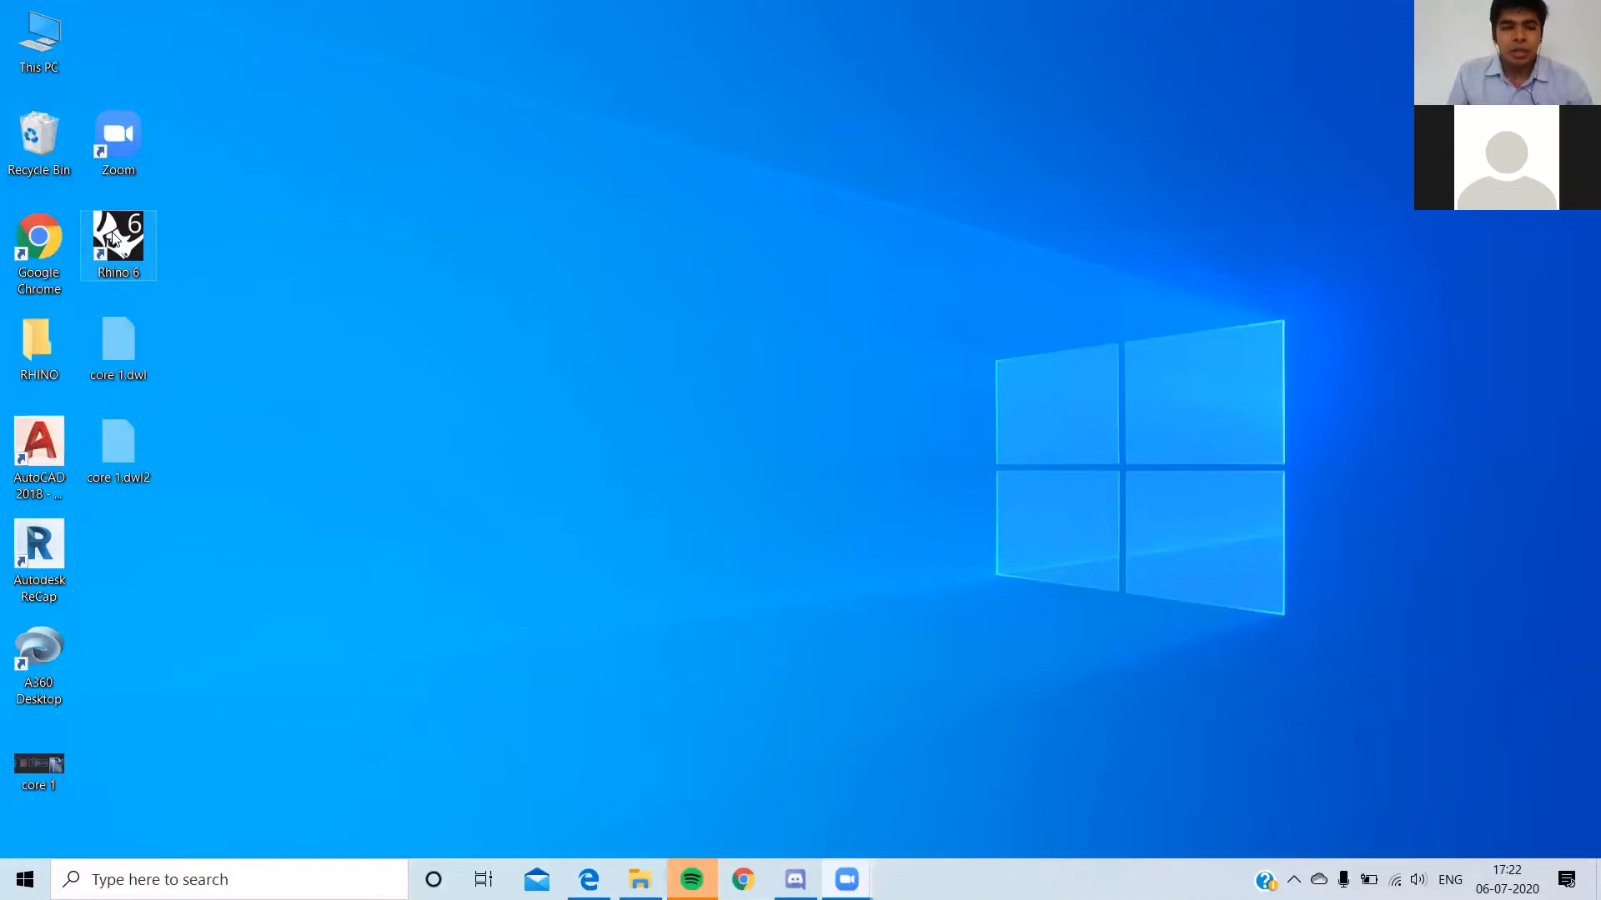
{"action": "double_click", "coordinate": [121, 237]}
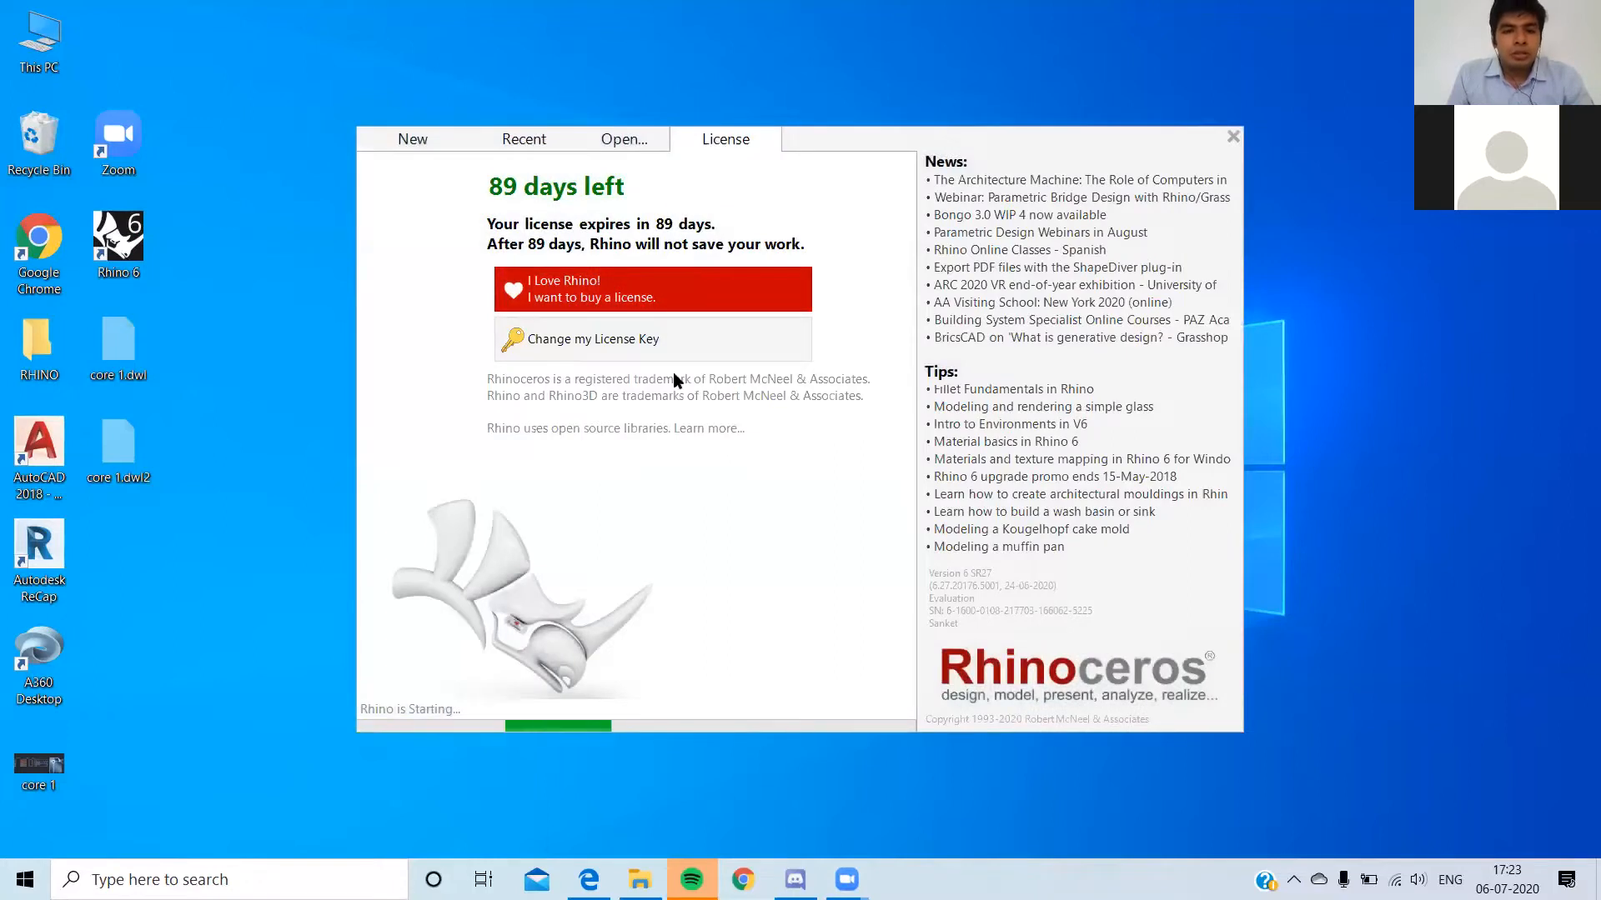
{"action": "left_click", "coordinate": [425, 148]}
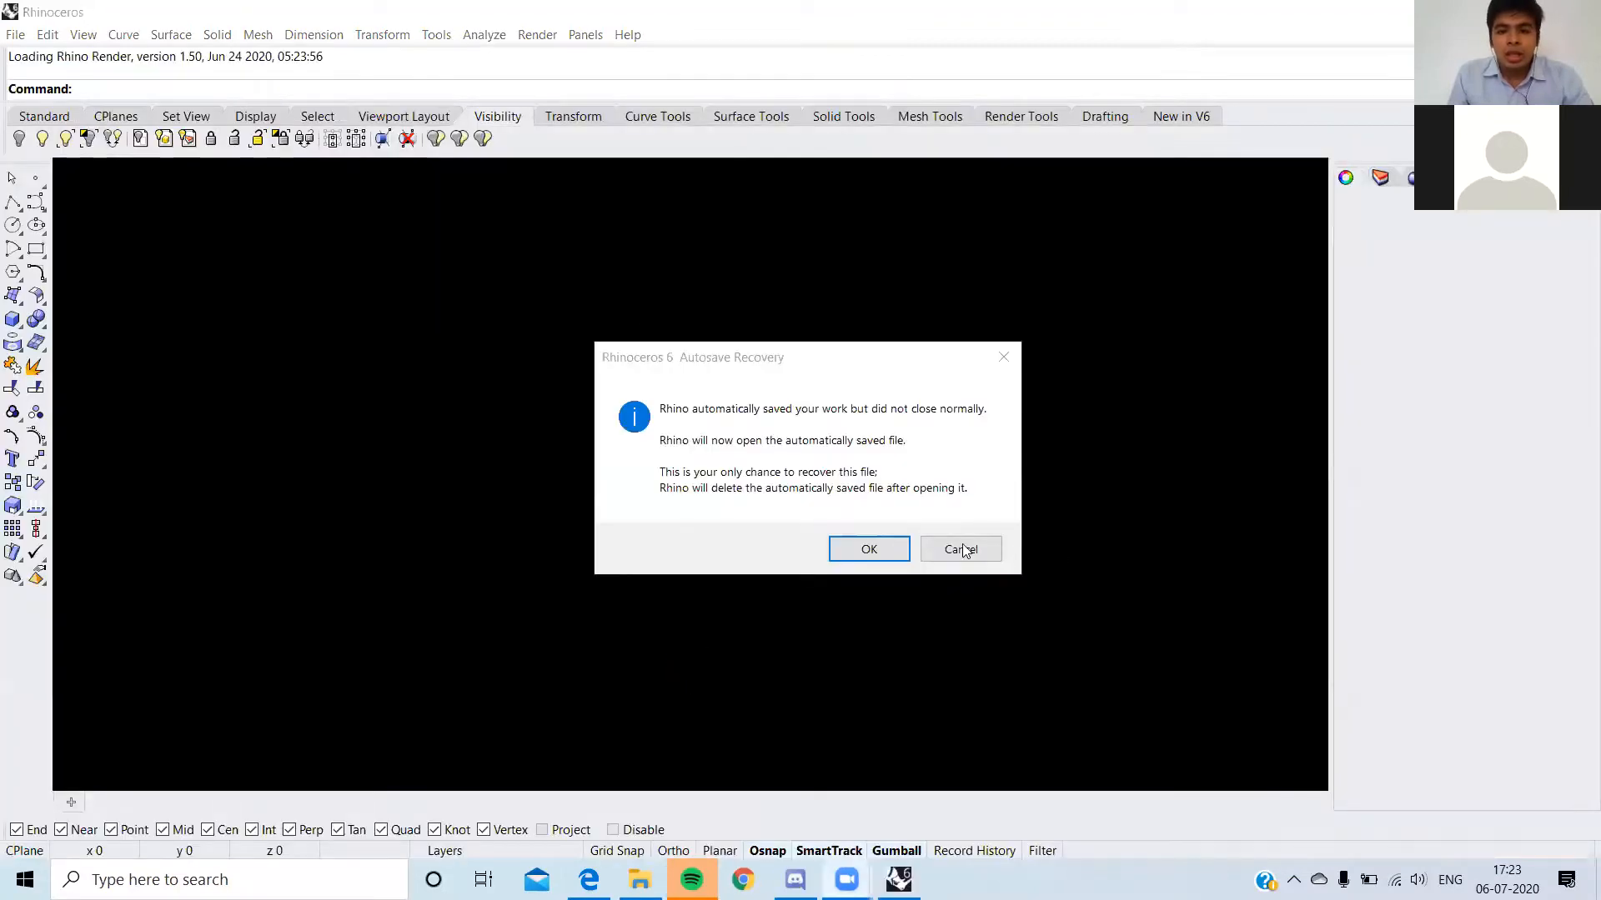
{"action": "left_click", "coordinate": [963, 550]}
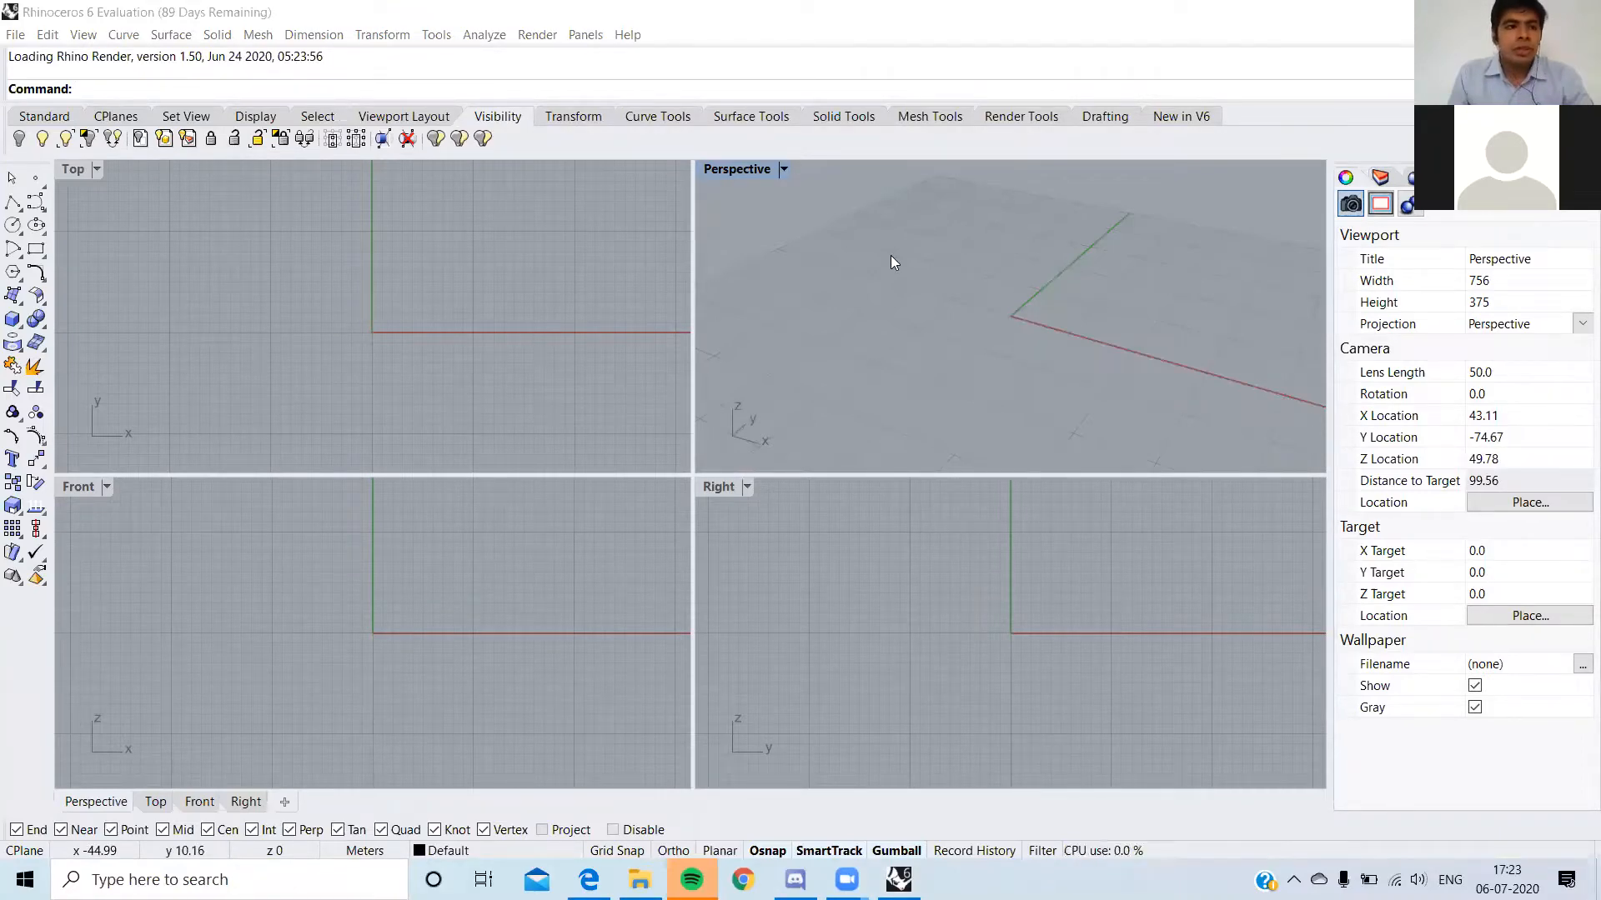
{"action": "left_click", "coordinate": [1578, 12]}
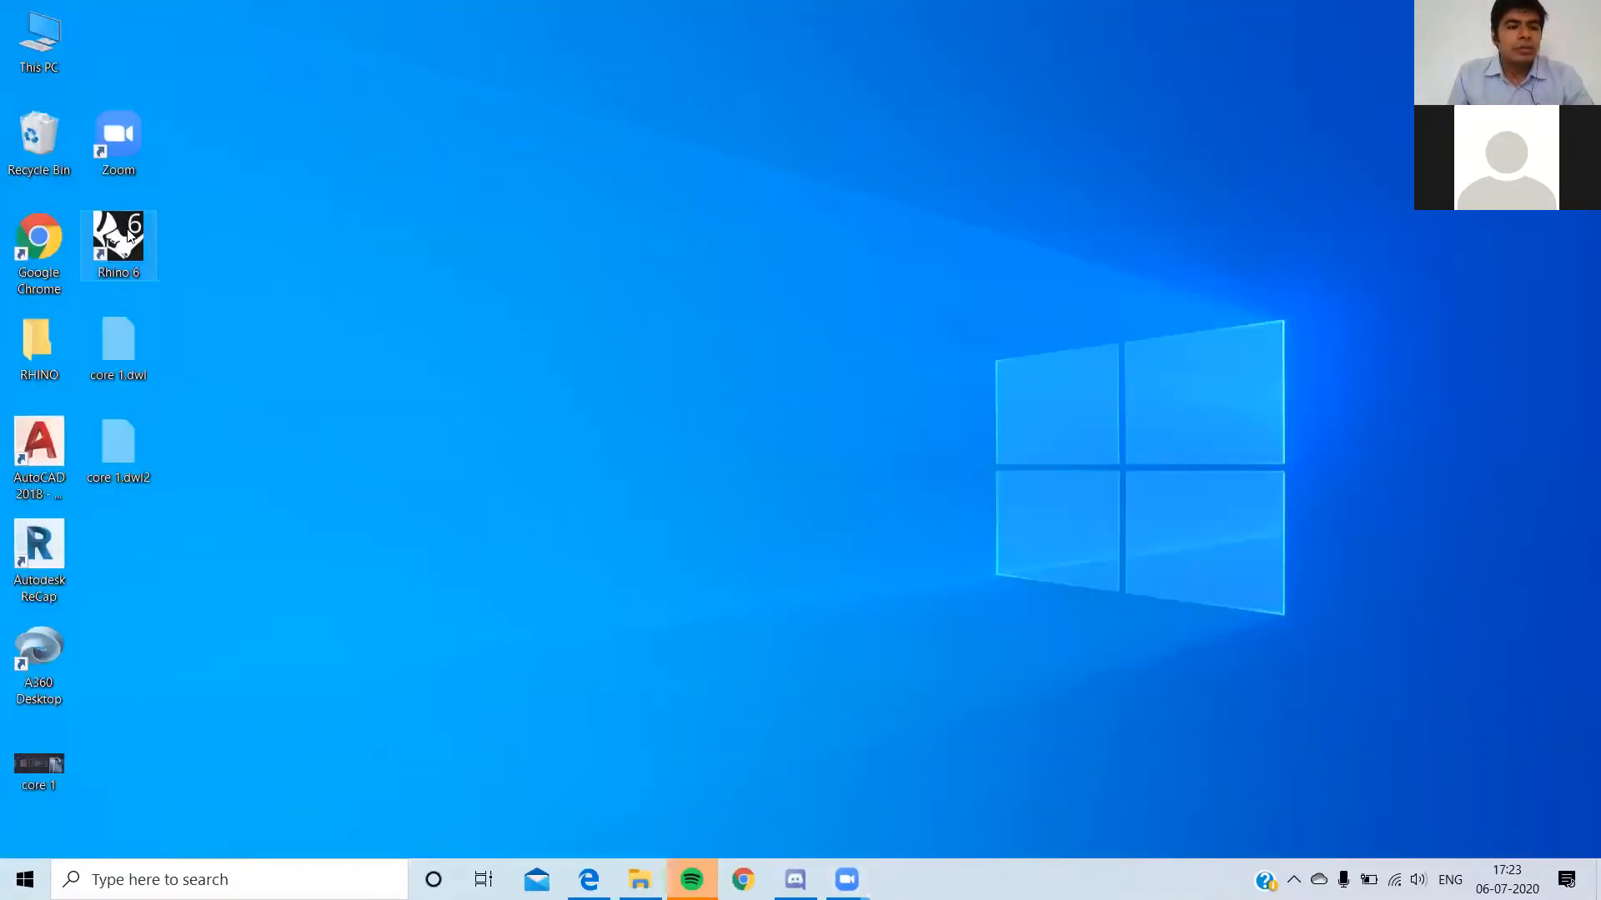
Launch Rhino 6 and start a new model from the Large Objects - Millimeters template
{"action": "double_click", "coordinate": [126, 236]}
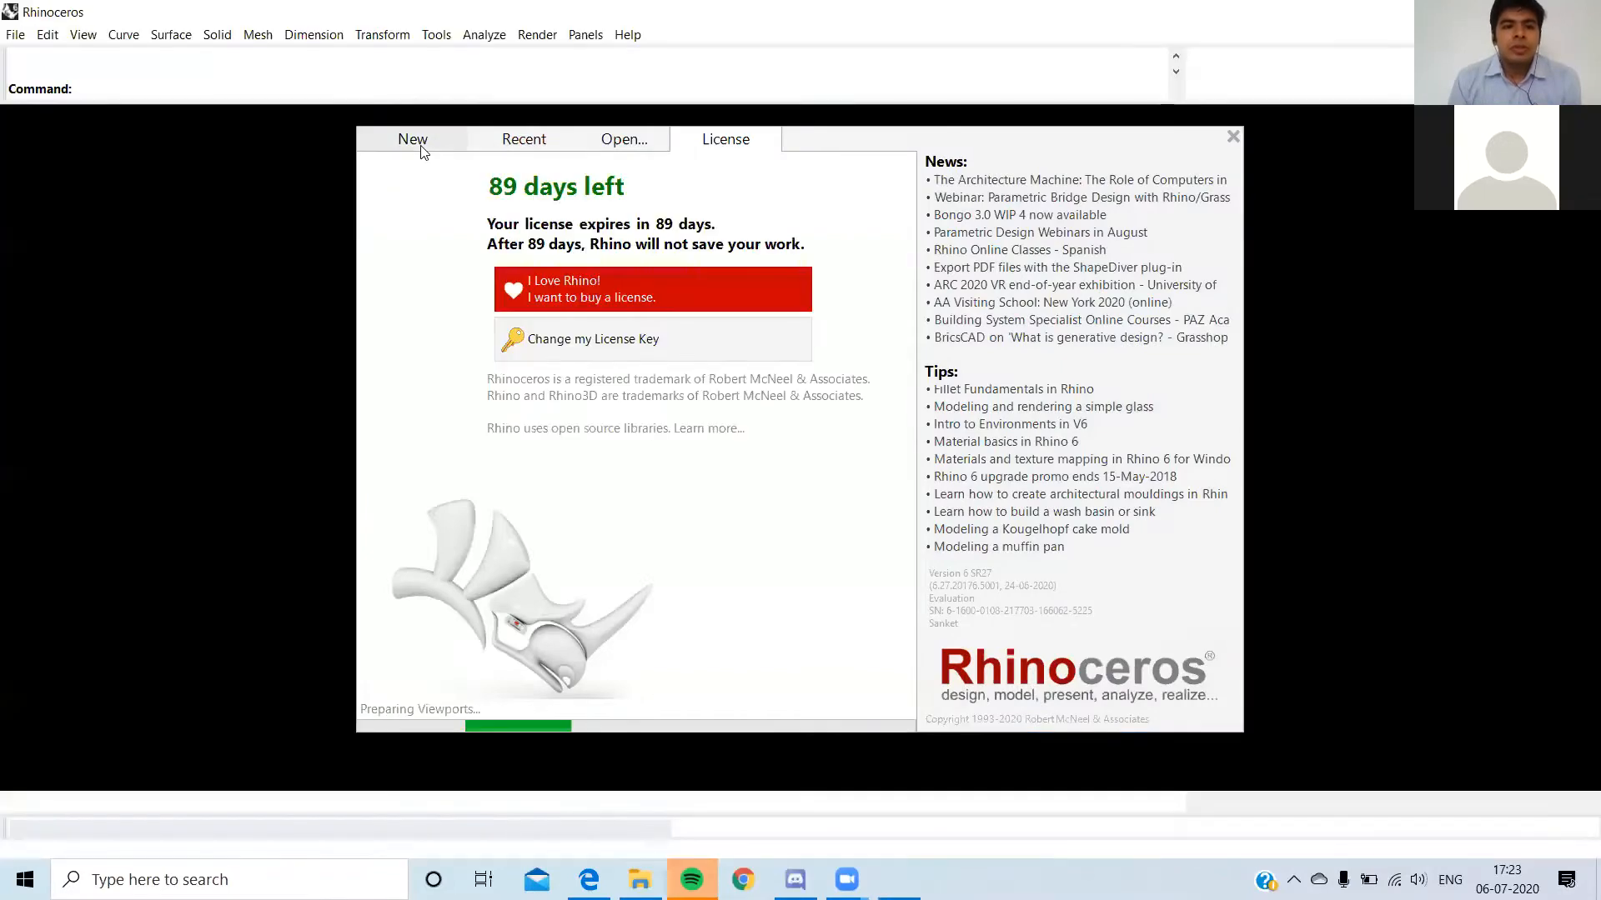
{"action": "left_click", "coordinate": [416, 142]}
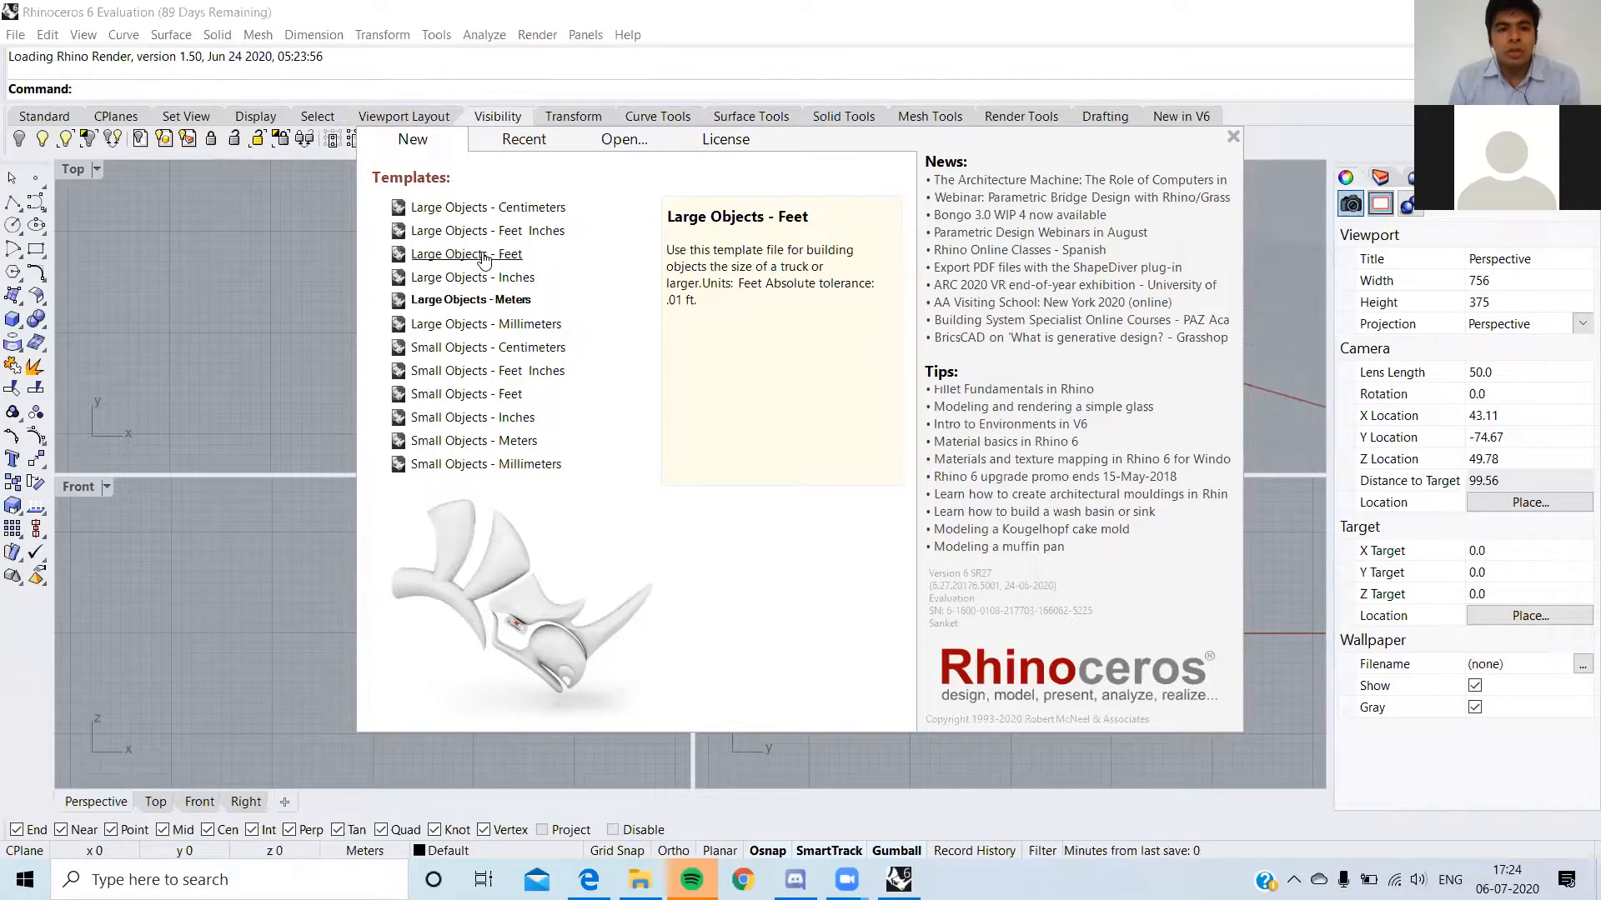
{"action": "left_click", "coordinate": [496, 325]}
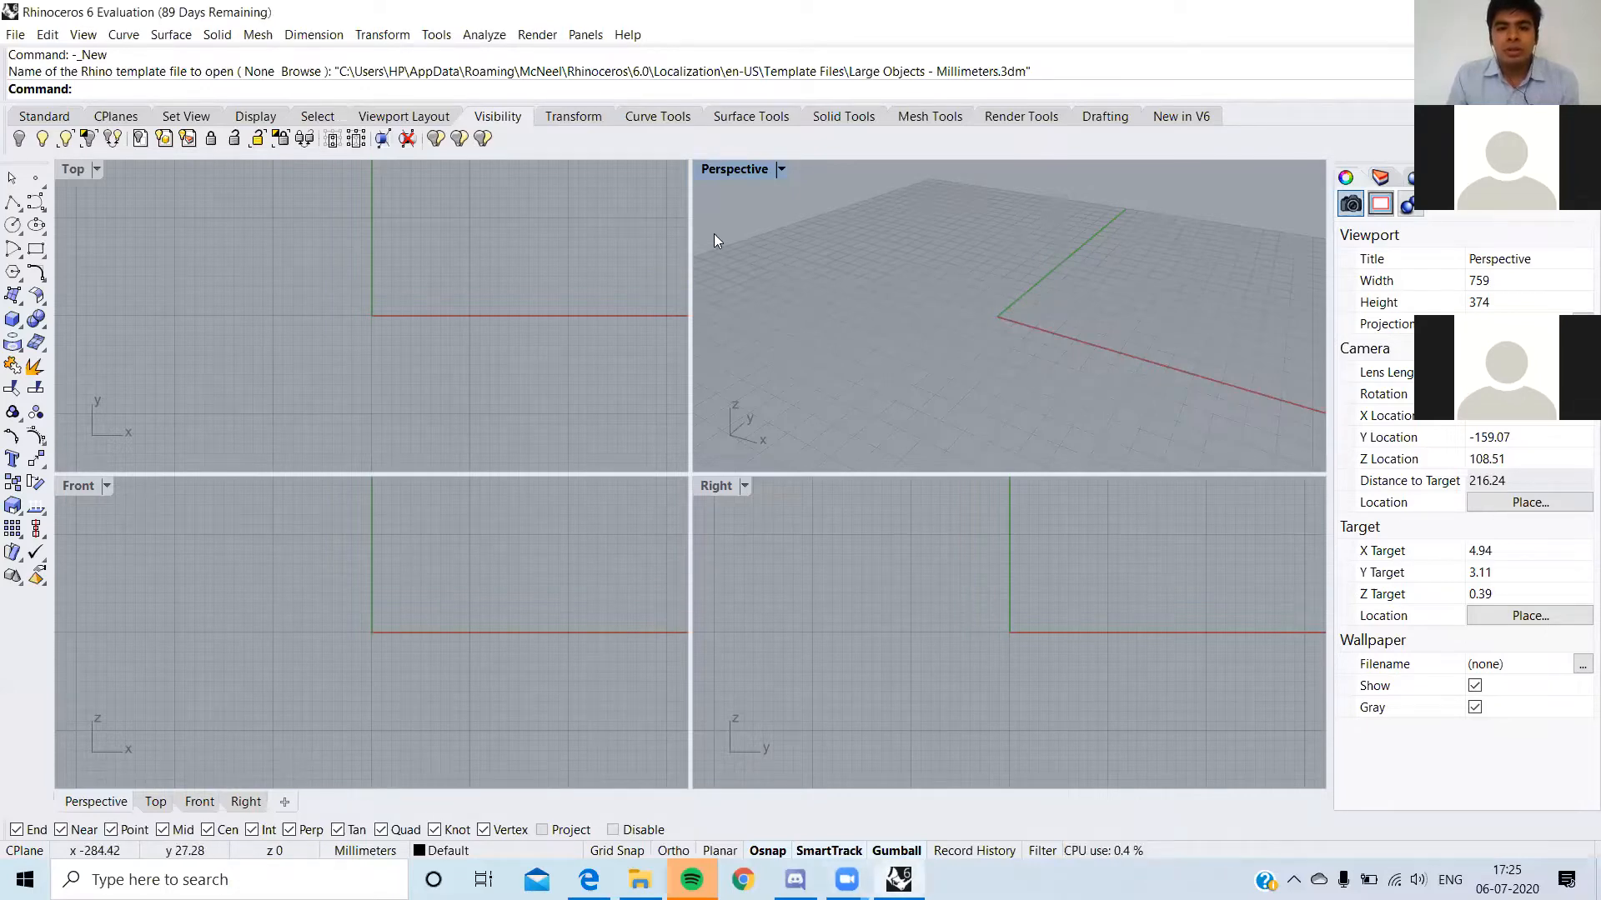
{"action": "left_click", "coordinate": [552, 592]}
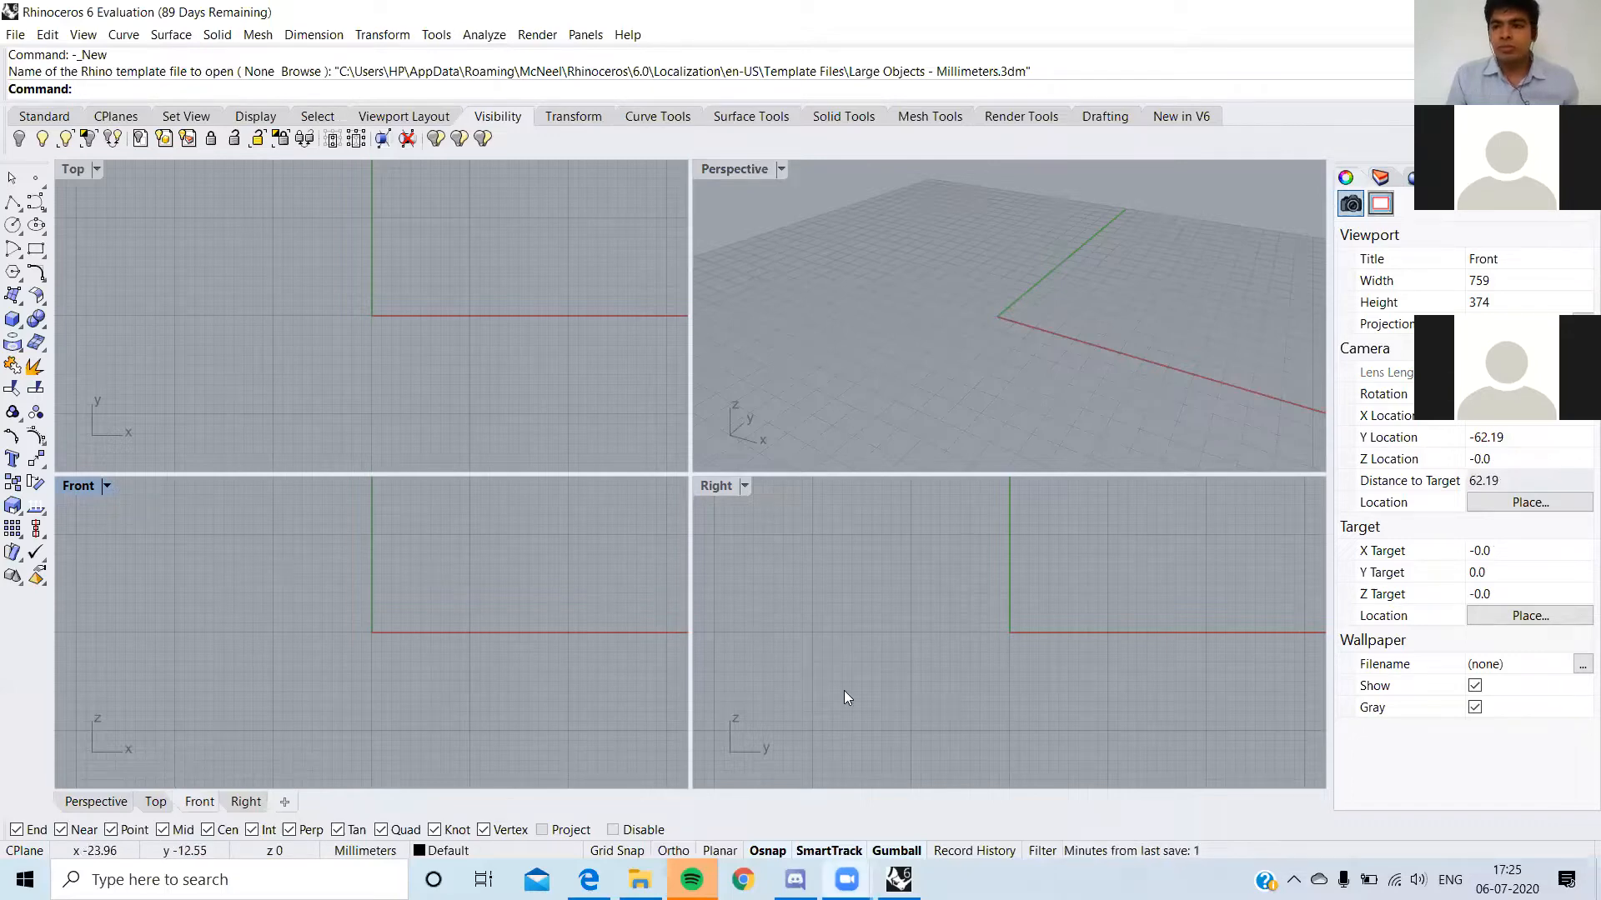
{"action": "scroll", "coordinate": [844, 690], "scroll_direction": "down", "scroll_amount": 2}
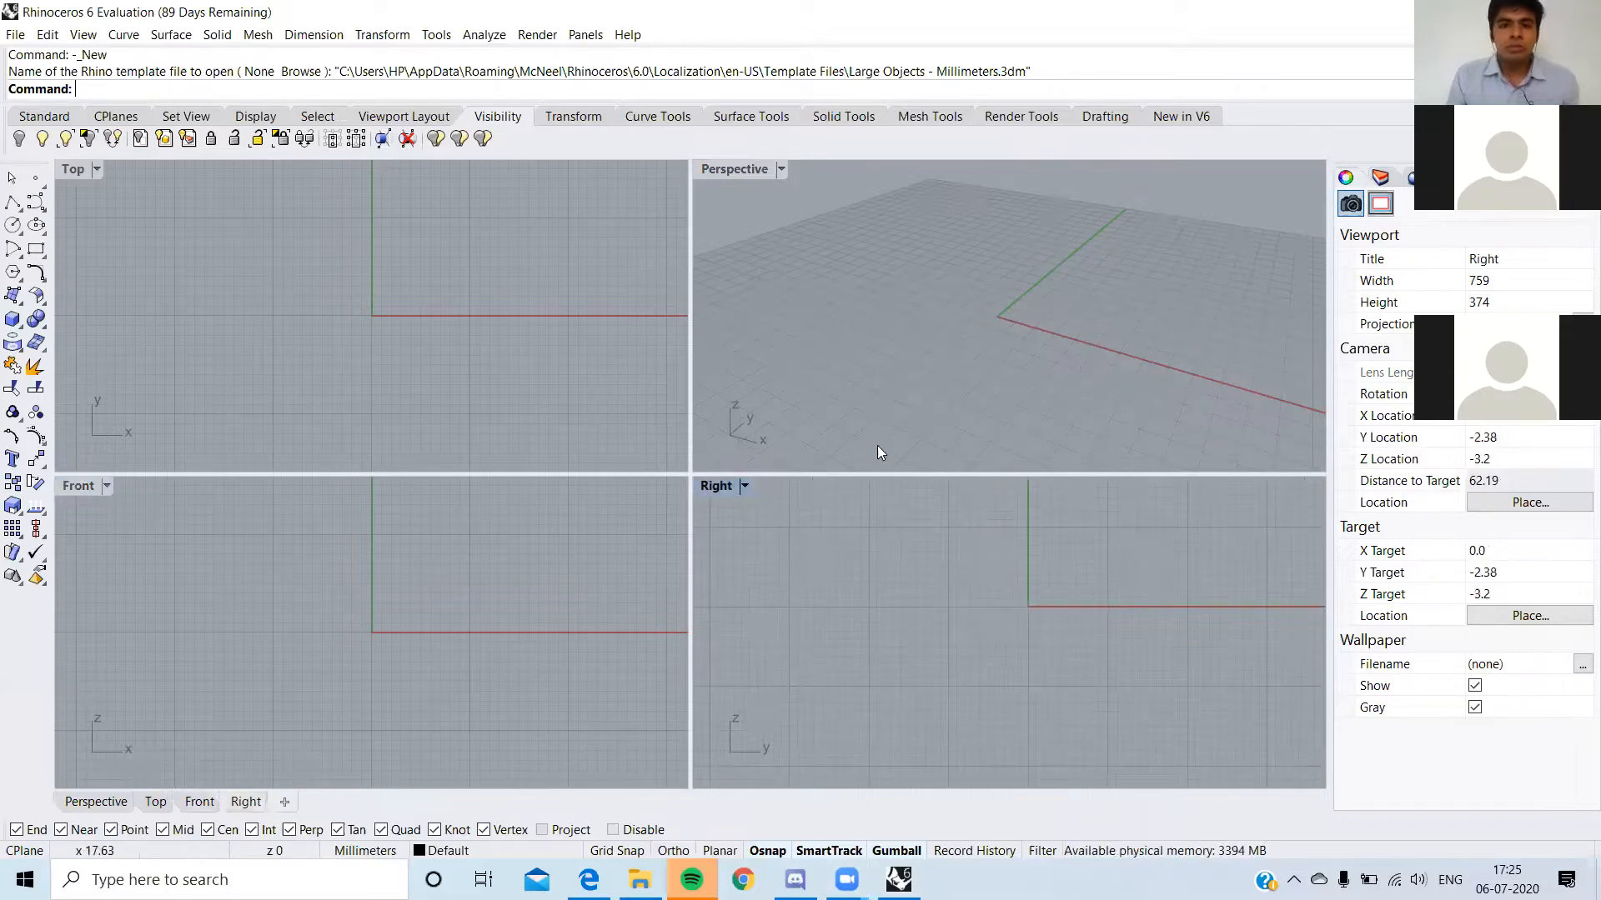
{"action": "scroll", "coordinate": [874, 434], "scroll_direction": "up", "scroll_amount": 2}
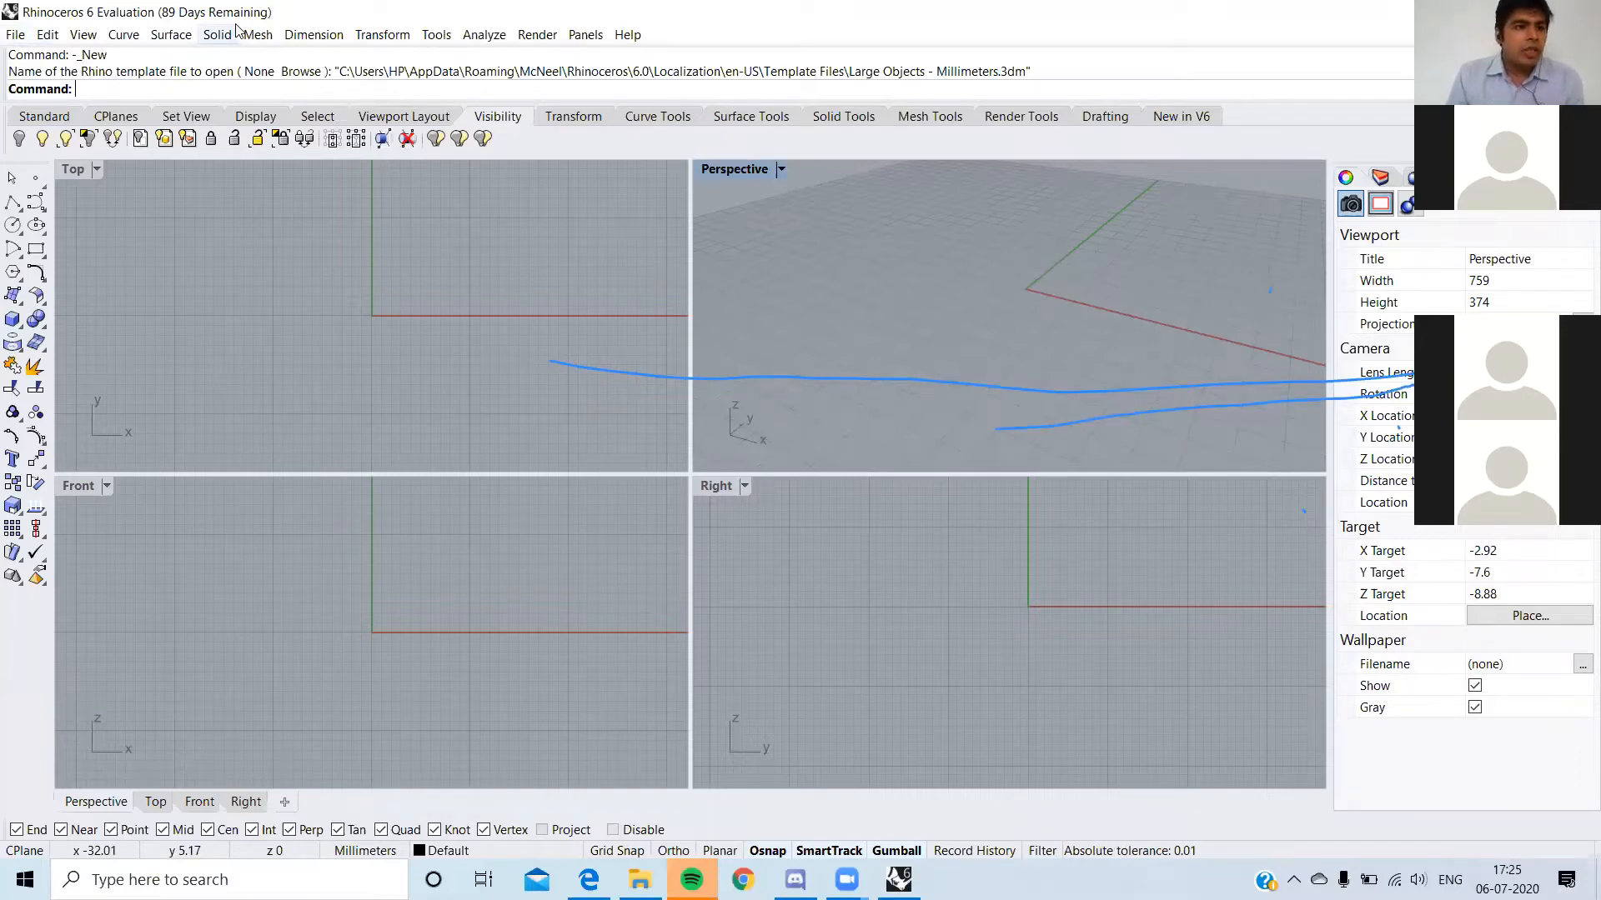
Examine the available plane surface, dimension and curve commands, including the ellipse, hyperbola and circle construction options
{"action": "left_click", "coordinate": [148, 65]}
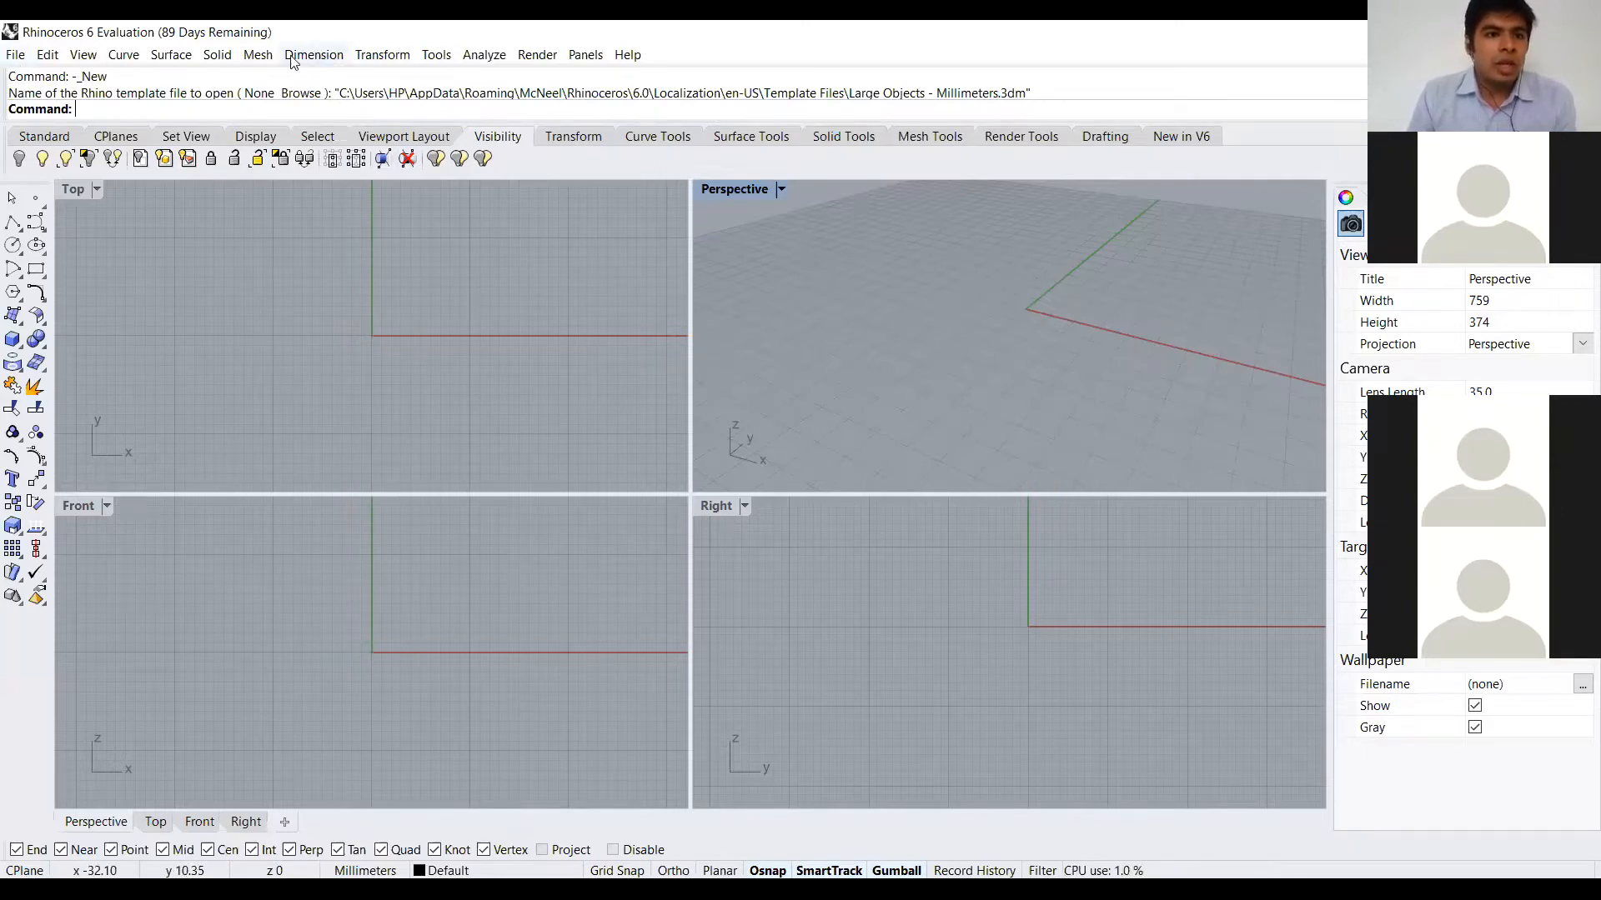
{"action": "left_click", "coordinate": [177, 63]}
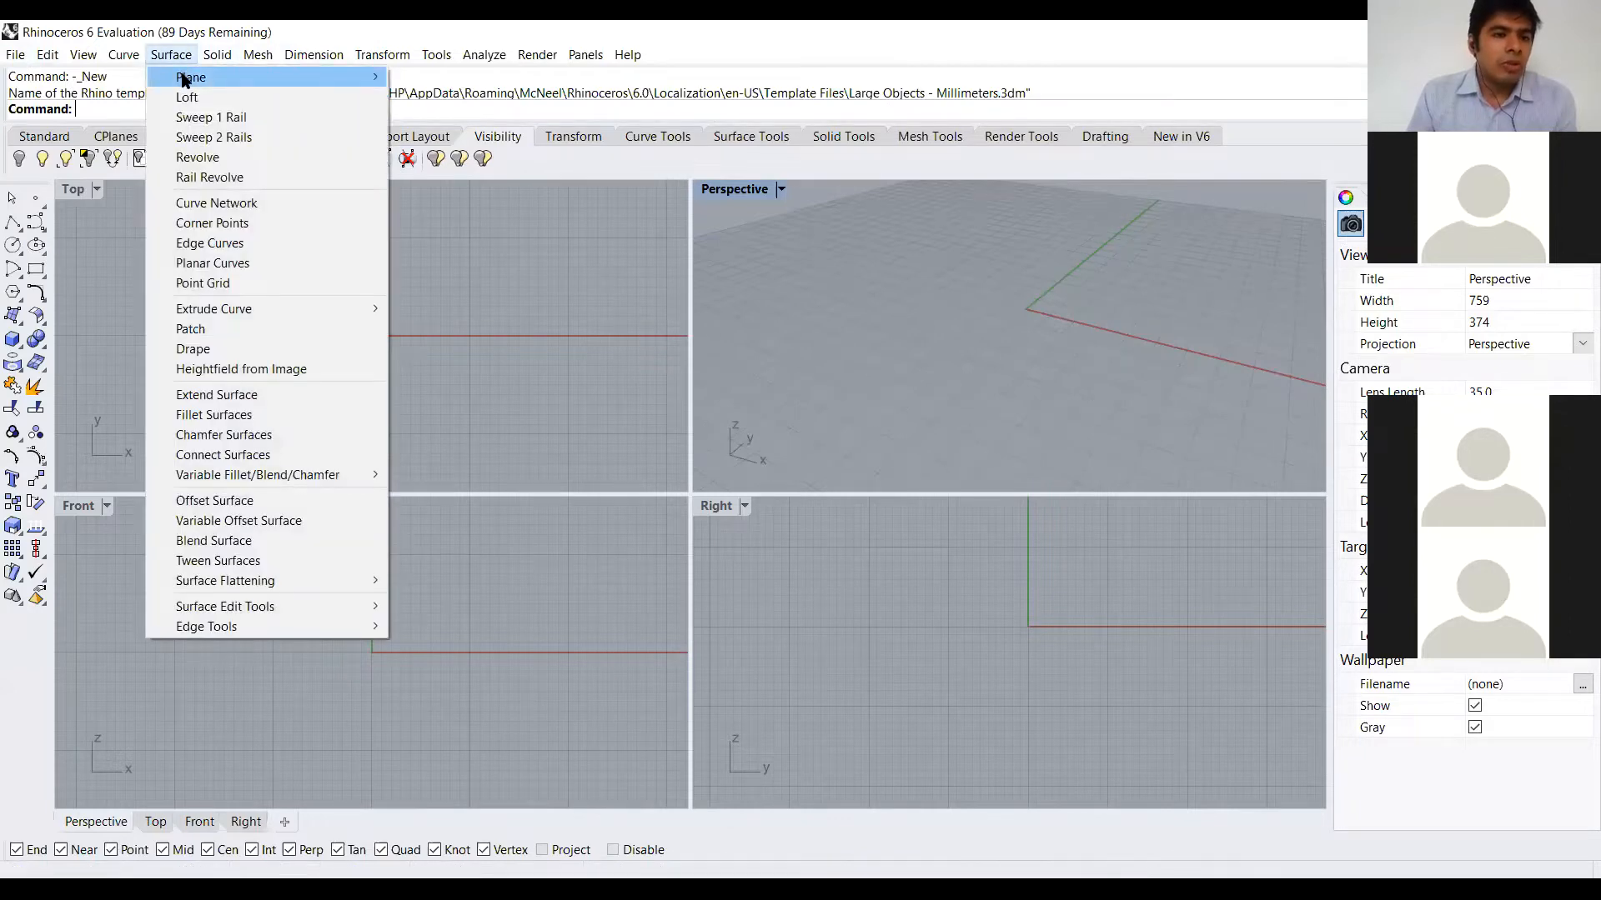
{"action": "mouse_move", "coordinate": [185, 80]}
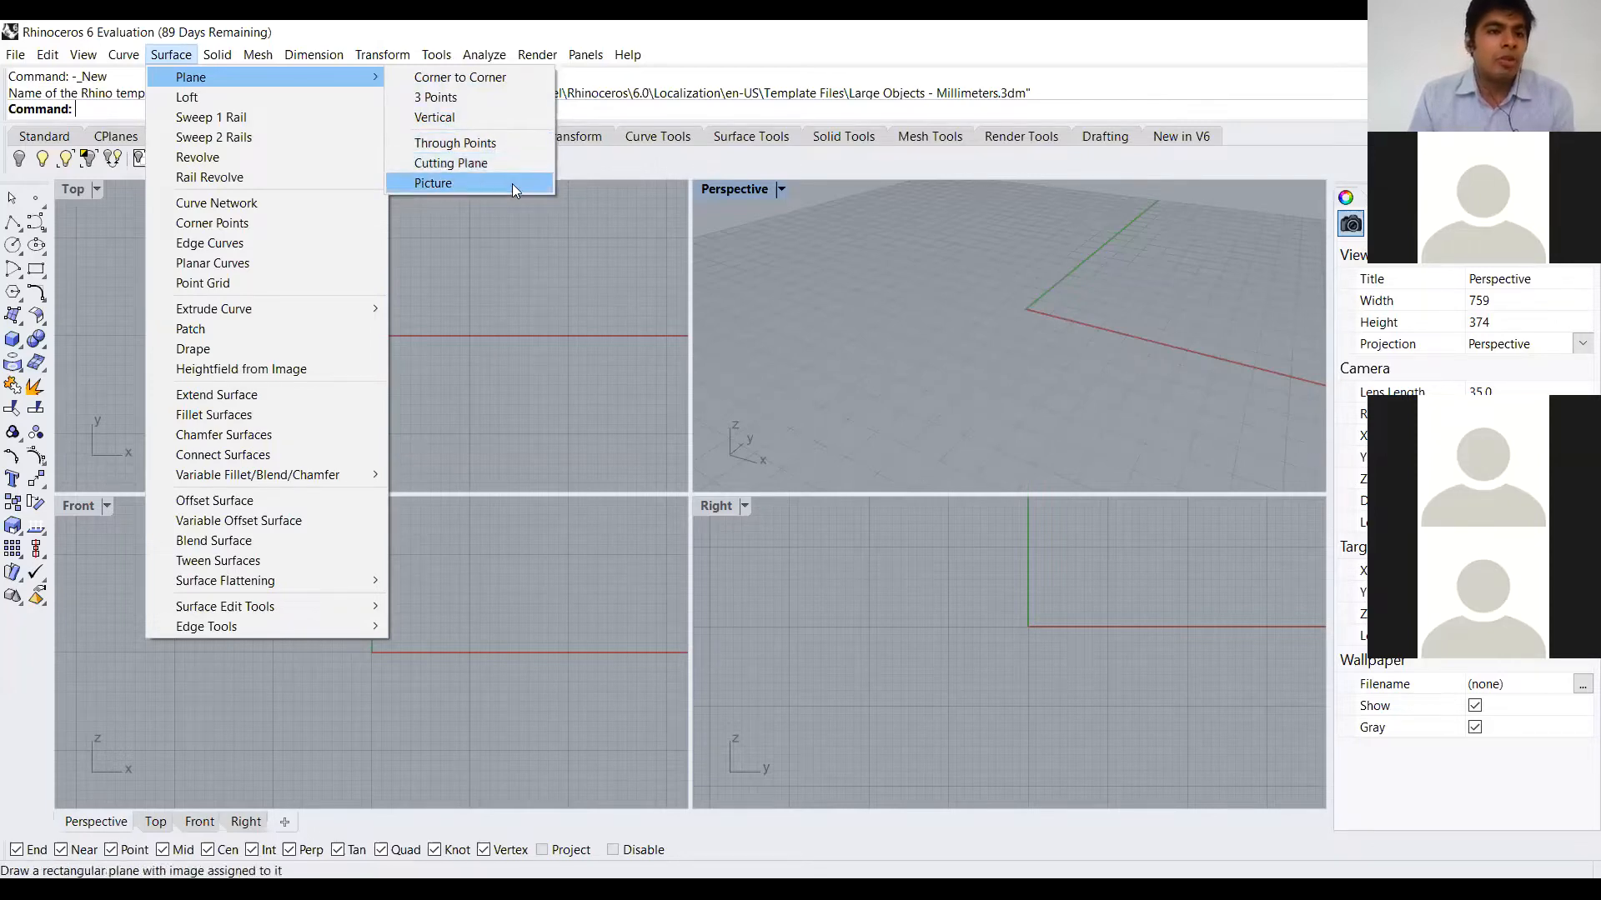
{"action": "mouse_move", "coordinate": [297, 59]}
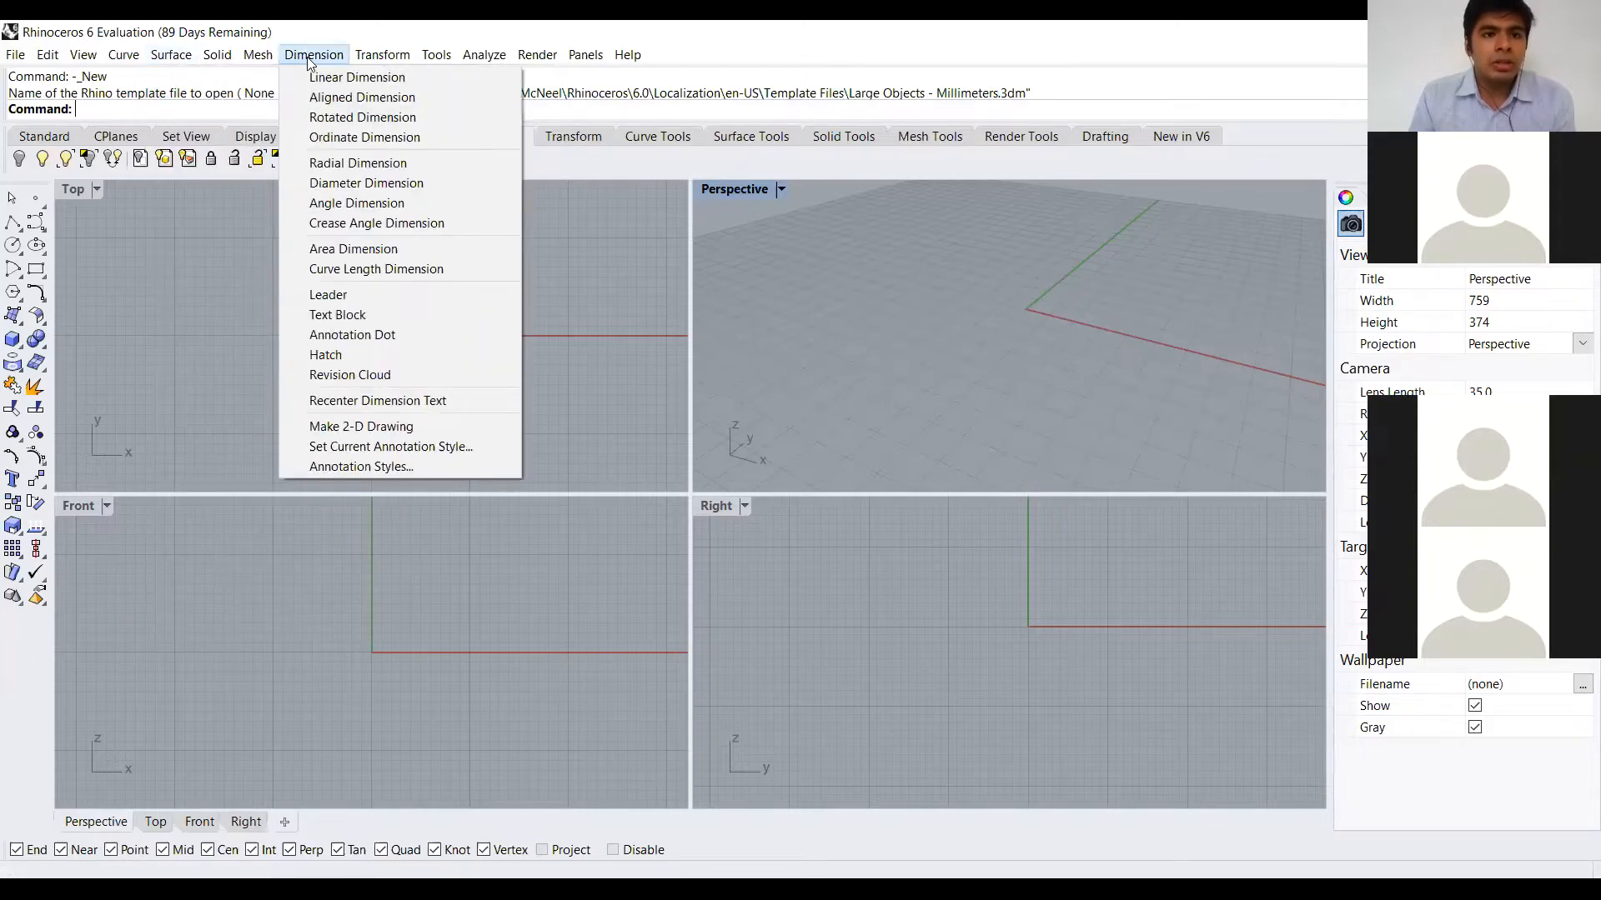
{"action": "mouse_move", "coordinate": [114, 60]}
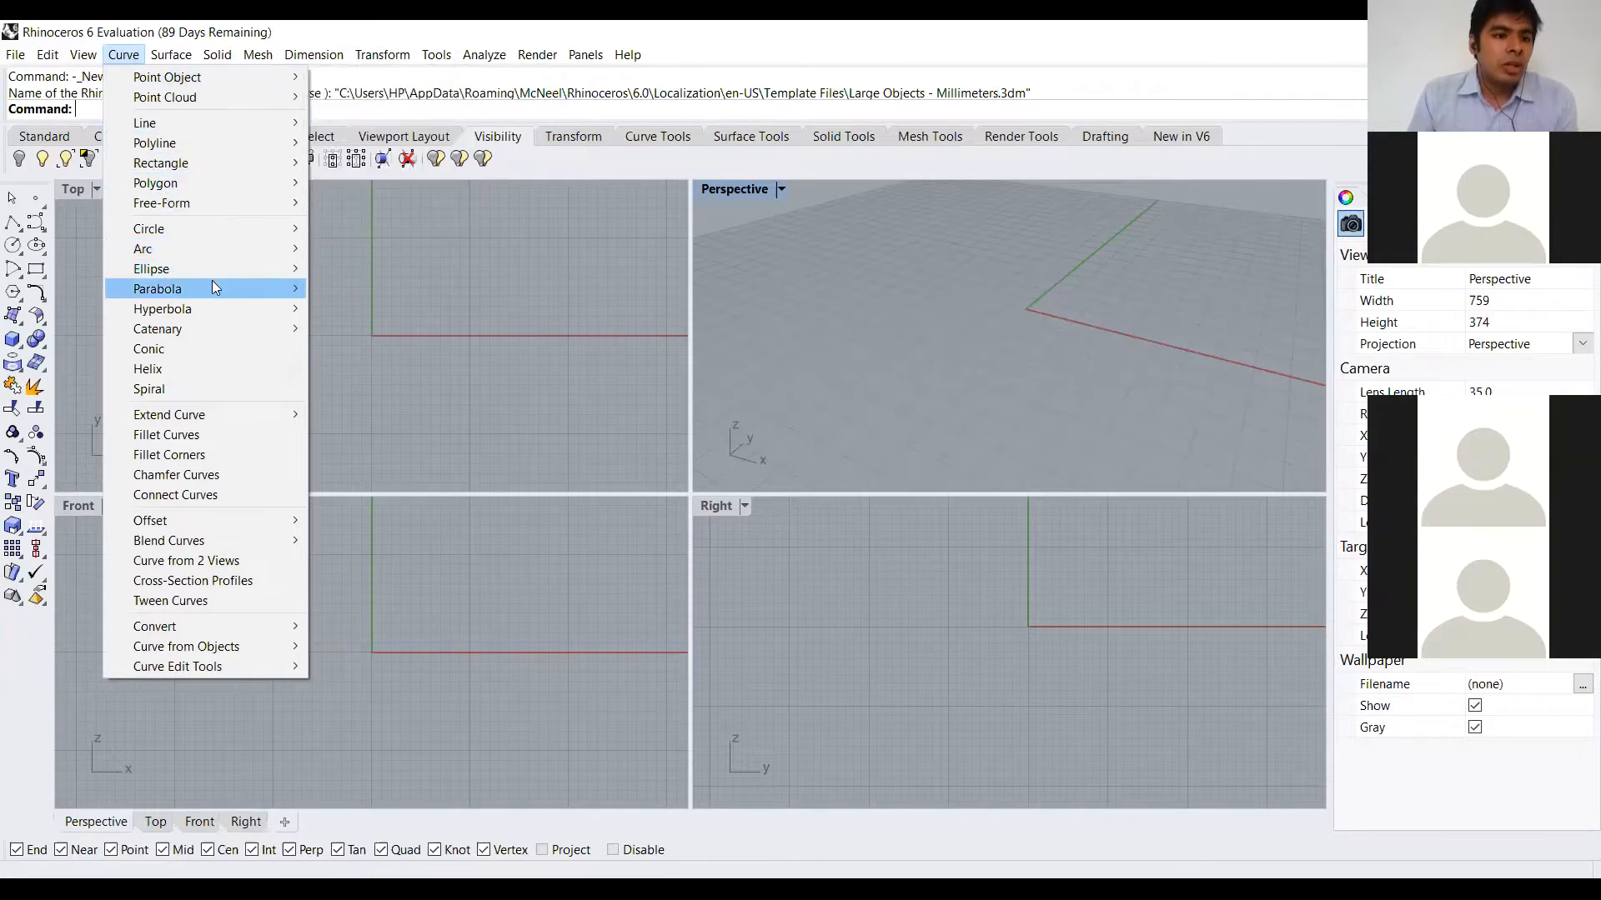
{"action": "mouse_move", "coordinate": [239, 269]}
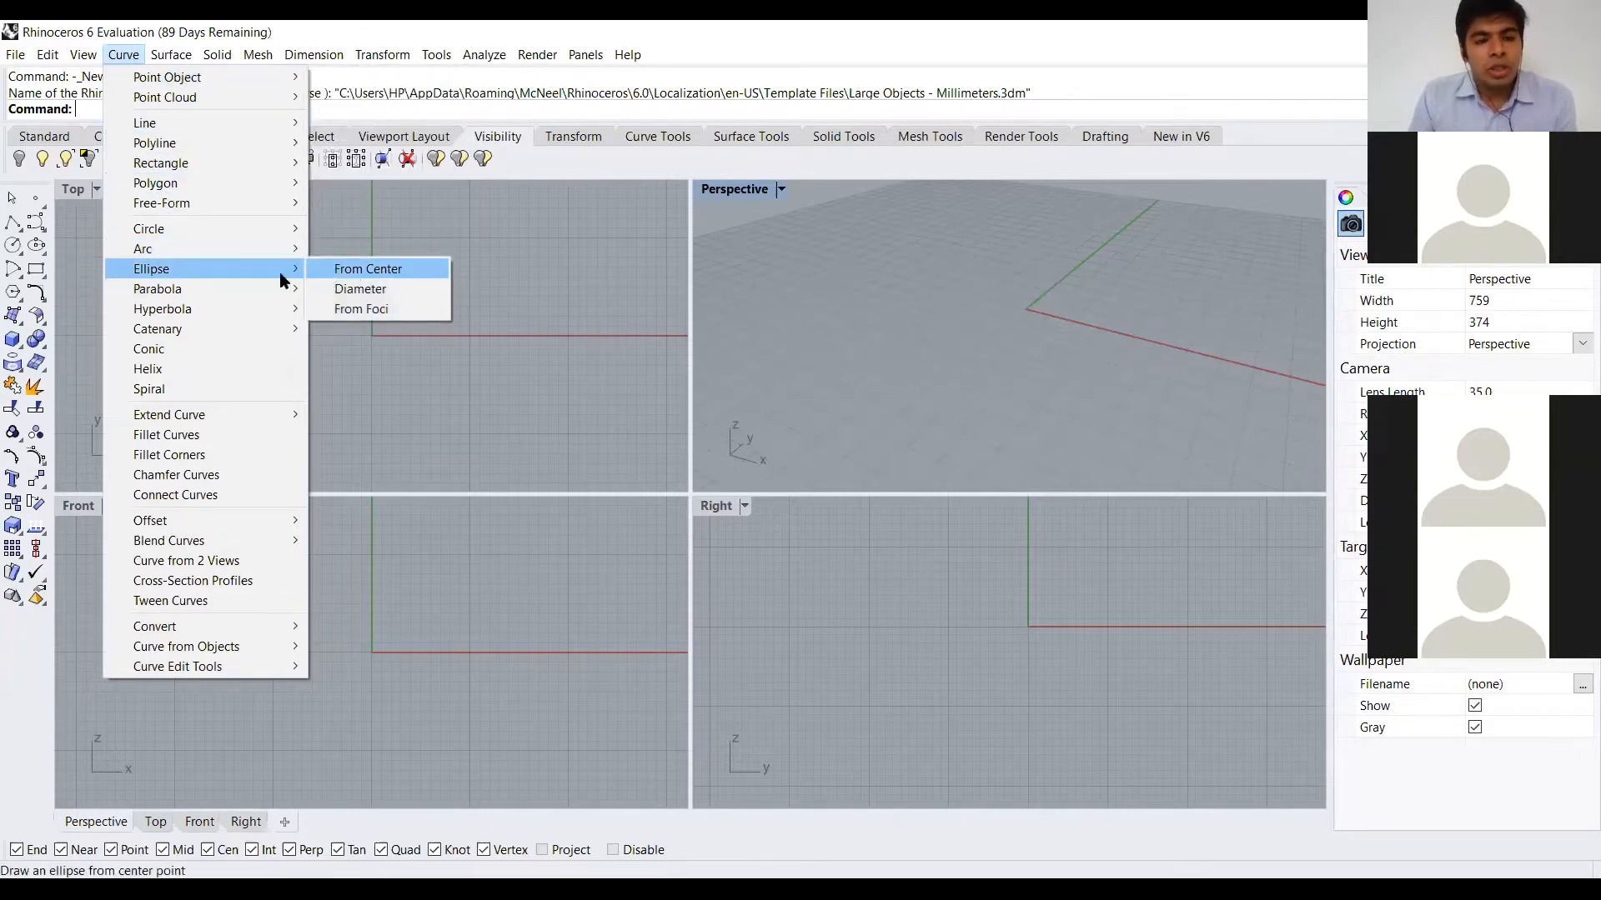
{"action": "mouse_move", "coordinate": [219, 312]}
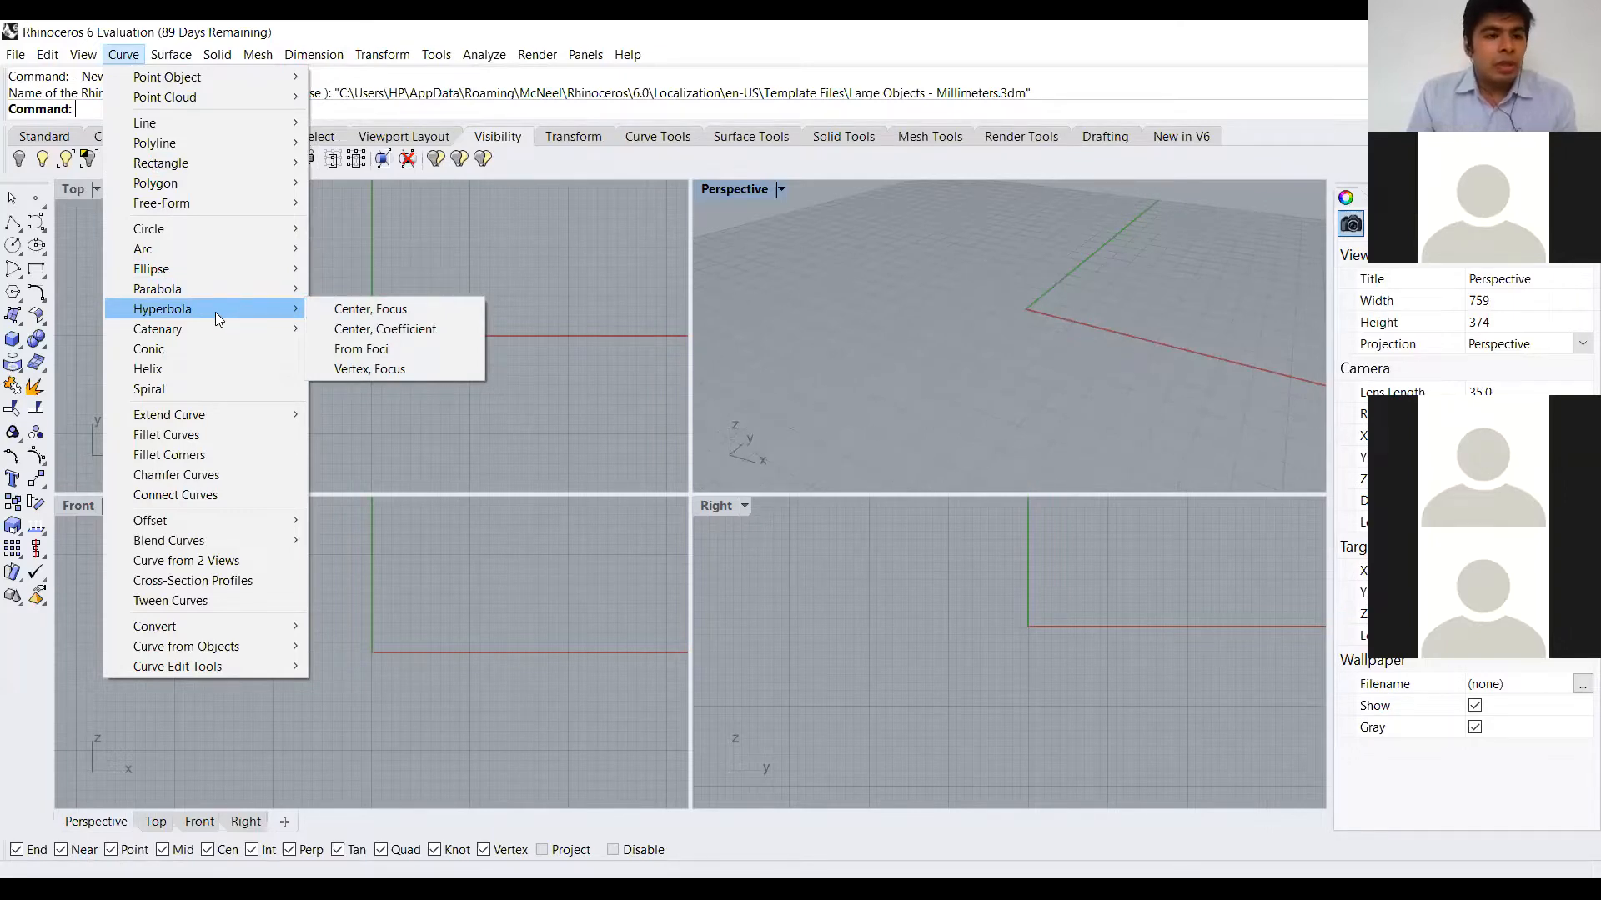
{"action": "mouse_move", "coordinate": [205, 227]}
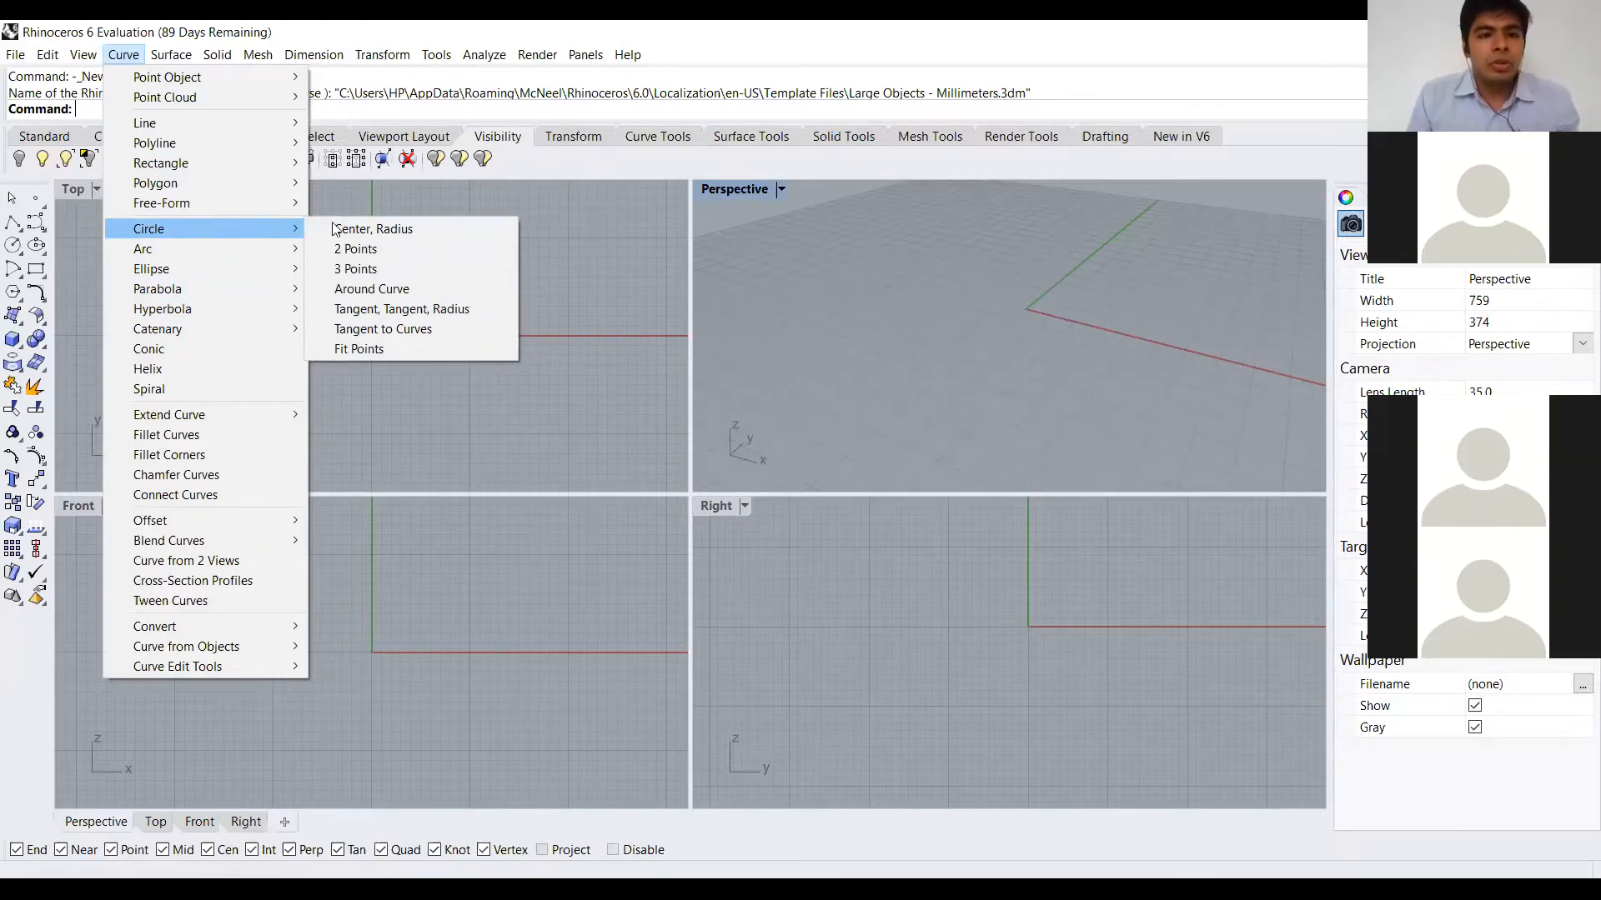
{"action": "mouse_move", "coordinate": [278, 244]}
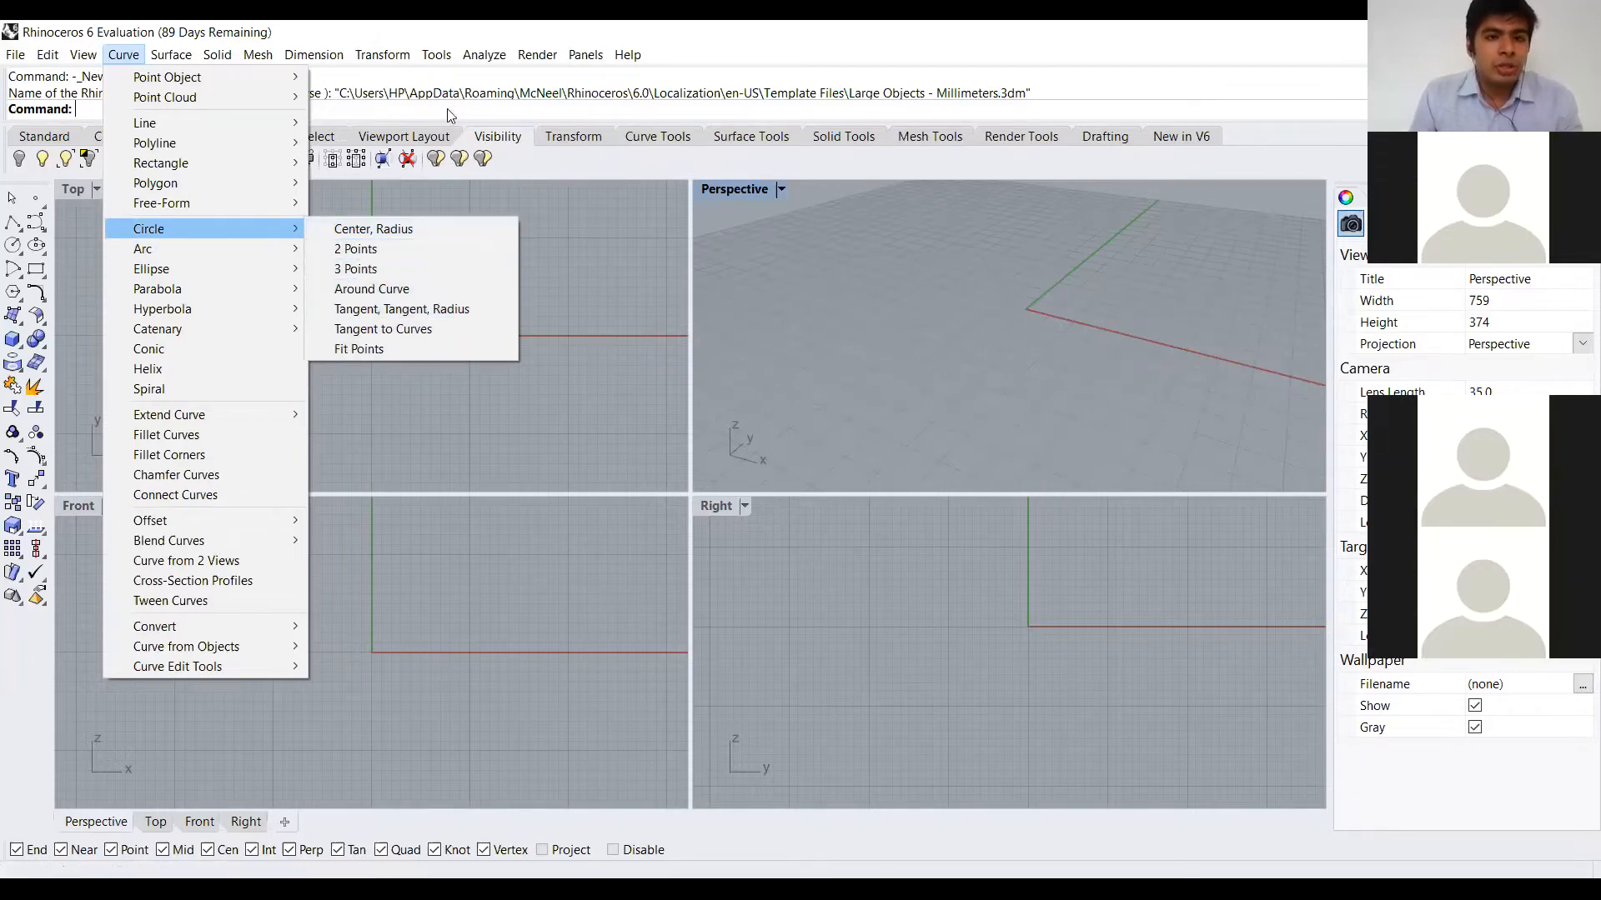
{"action": "left_click", "coordinate": [607, 279]}
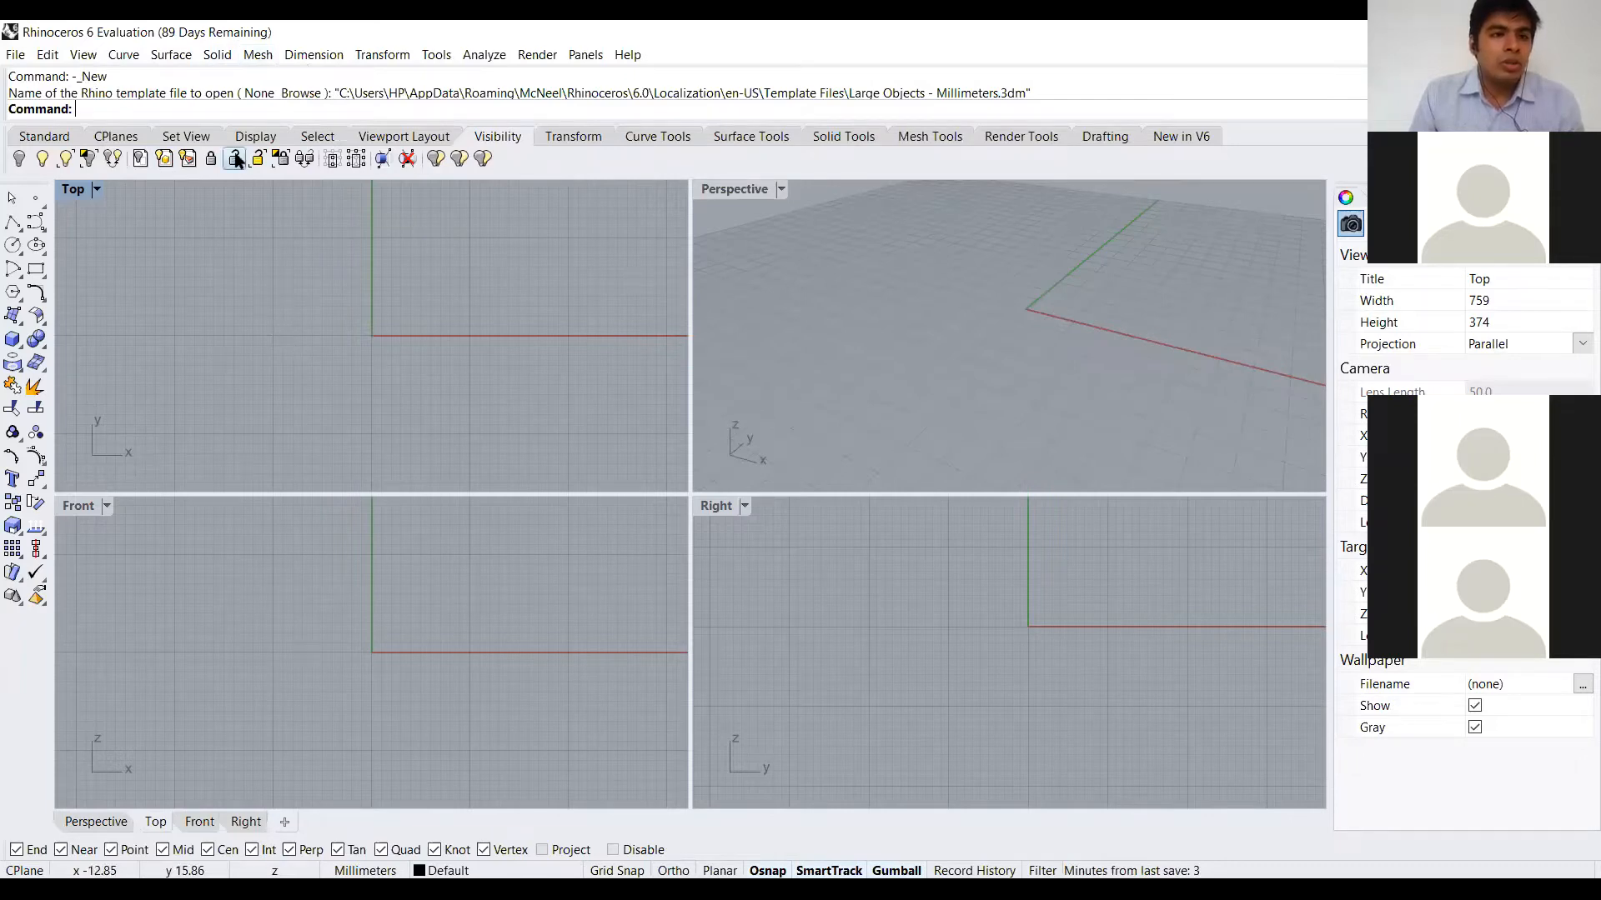
Model a vertical solid Tube near the origin in the perspective view, with an inner radius of about 23 mm
{"action": "left_click", "coordinate": [232, 61]}
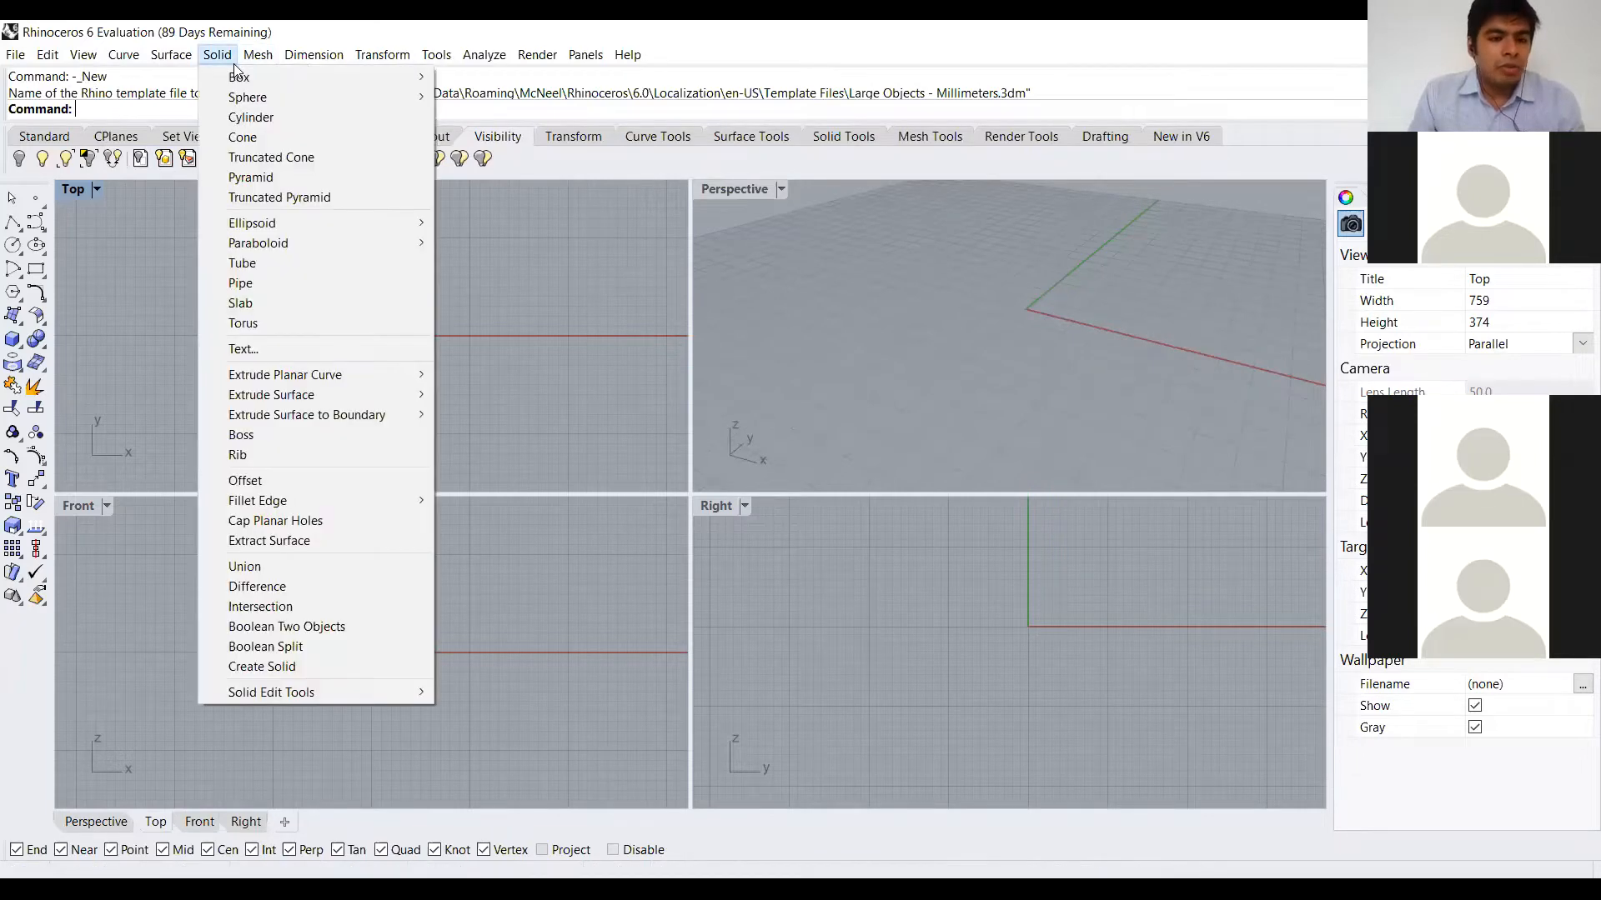
{"action": "left_click", "coordinate": [280, 263]}
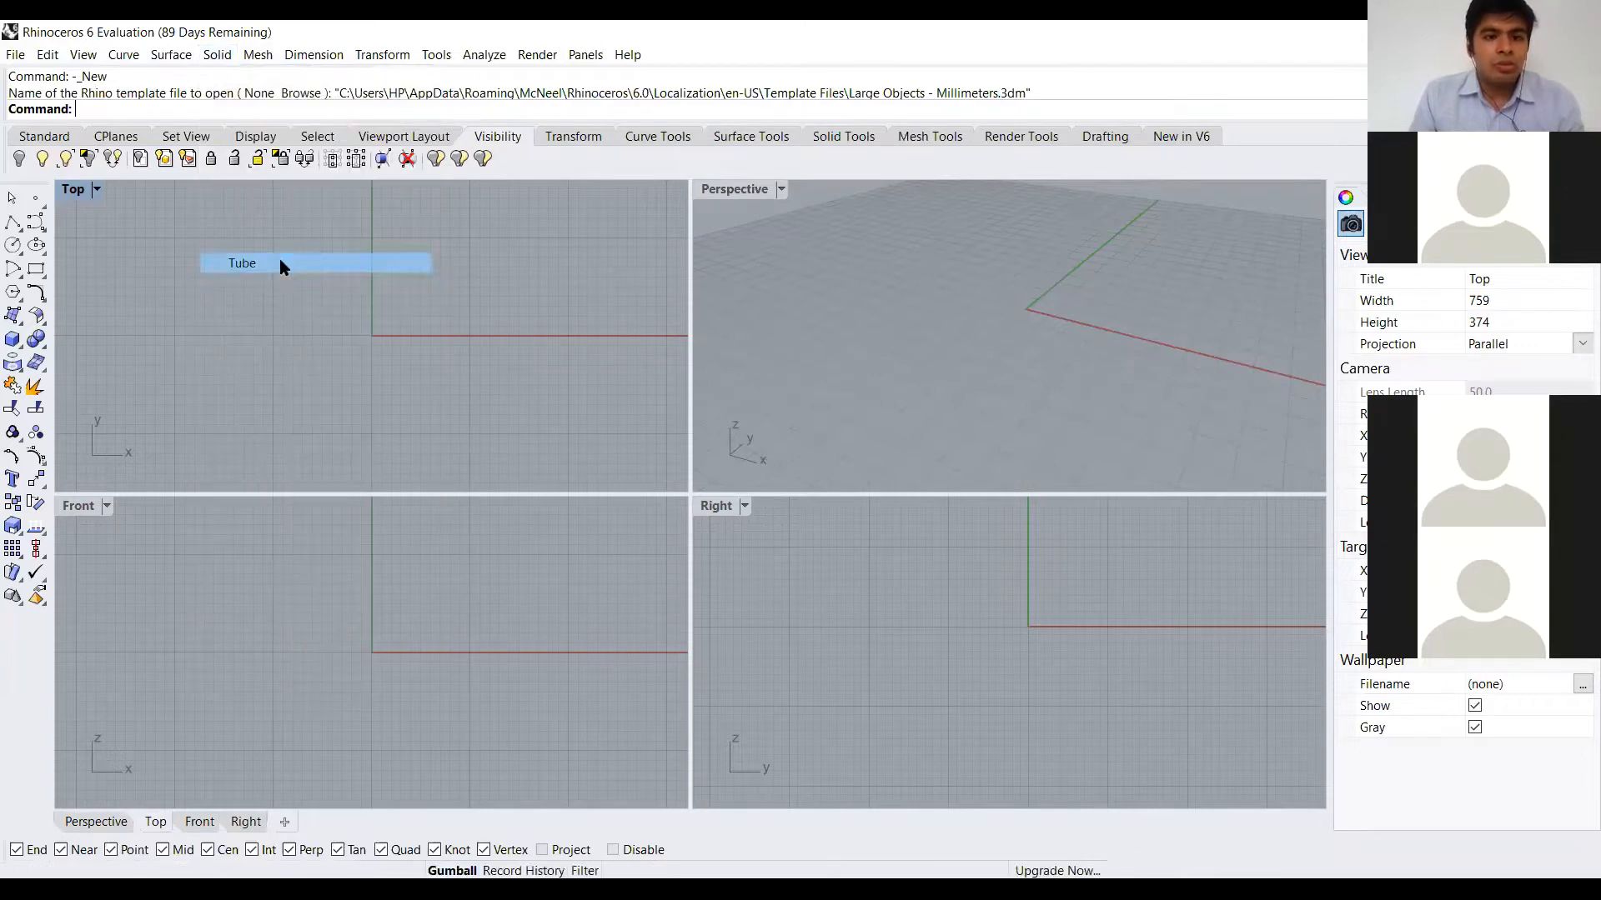
{"action": "left_click", "coordinate": [1054, 324]}
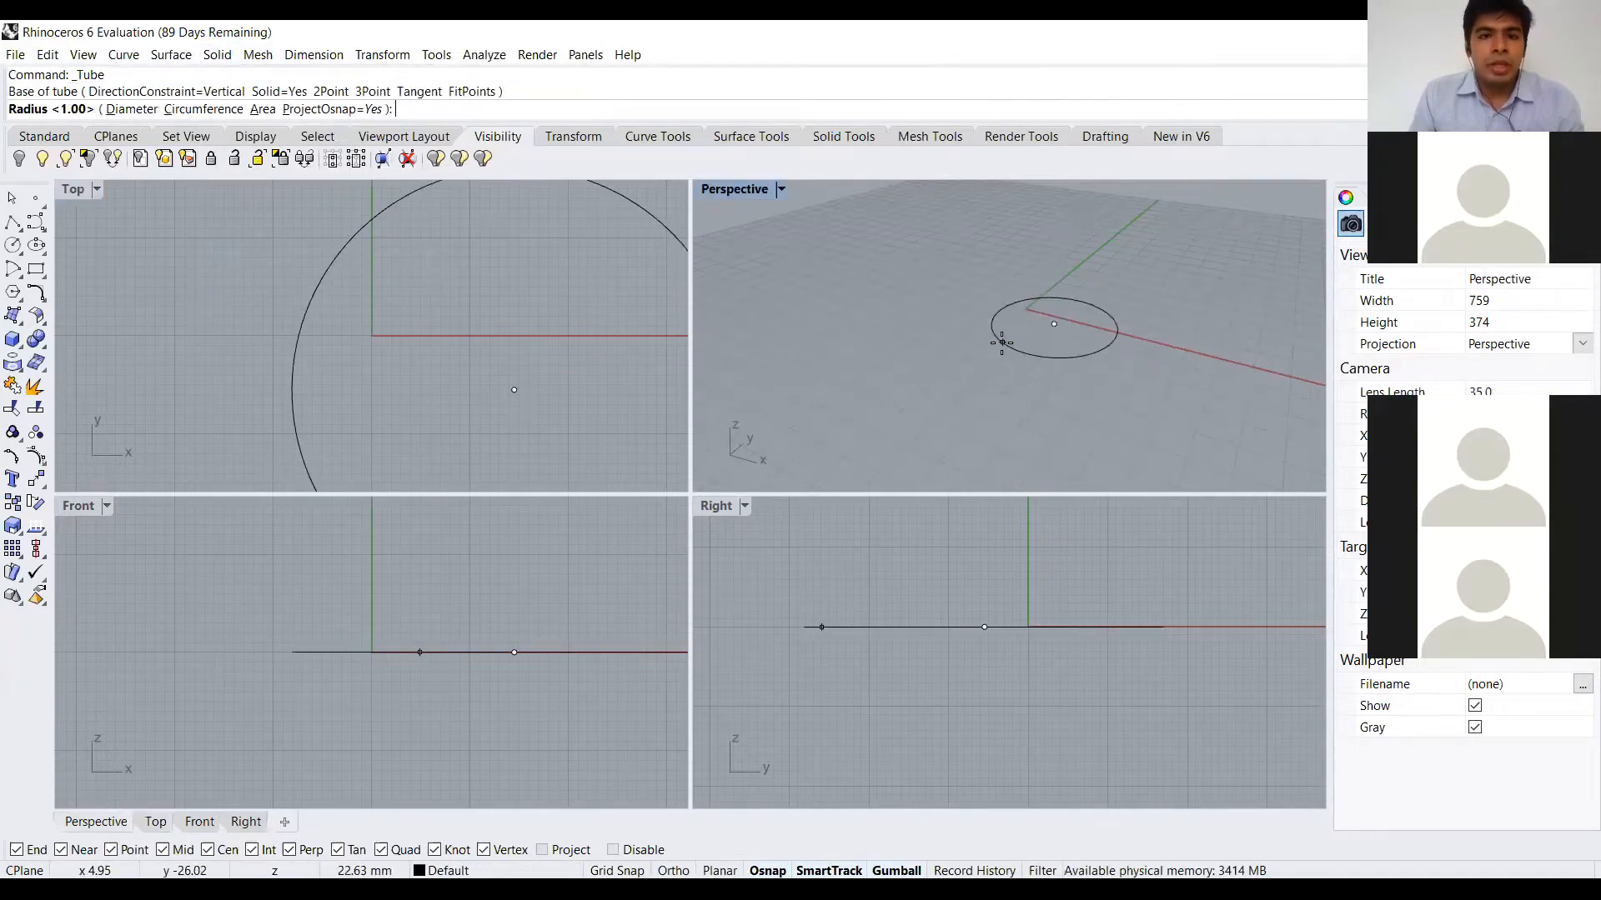
{"action": "left_click", "coordinate": [1002, 342]}
{"action": "scroll", "coordinate": [925, 401], "scroll_direction": "down", "scroll_amount": 3}
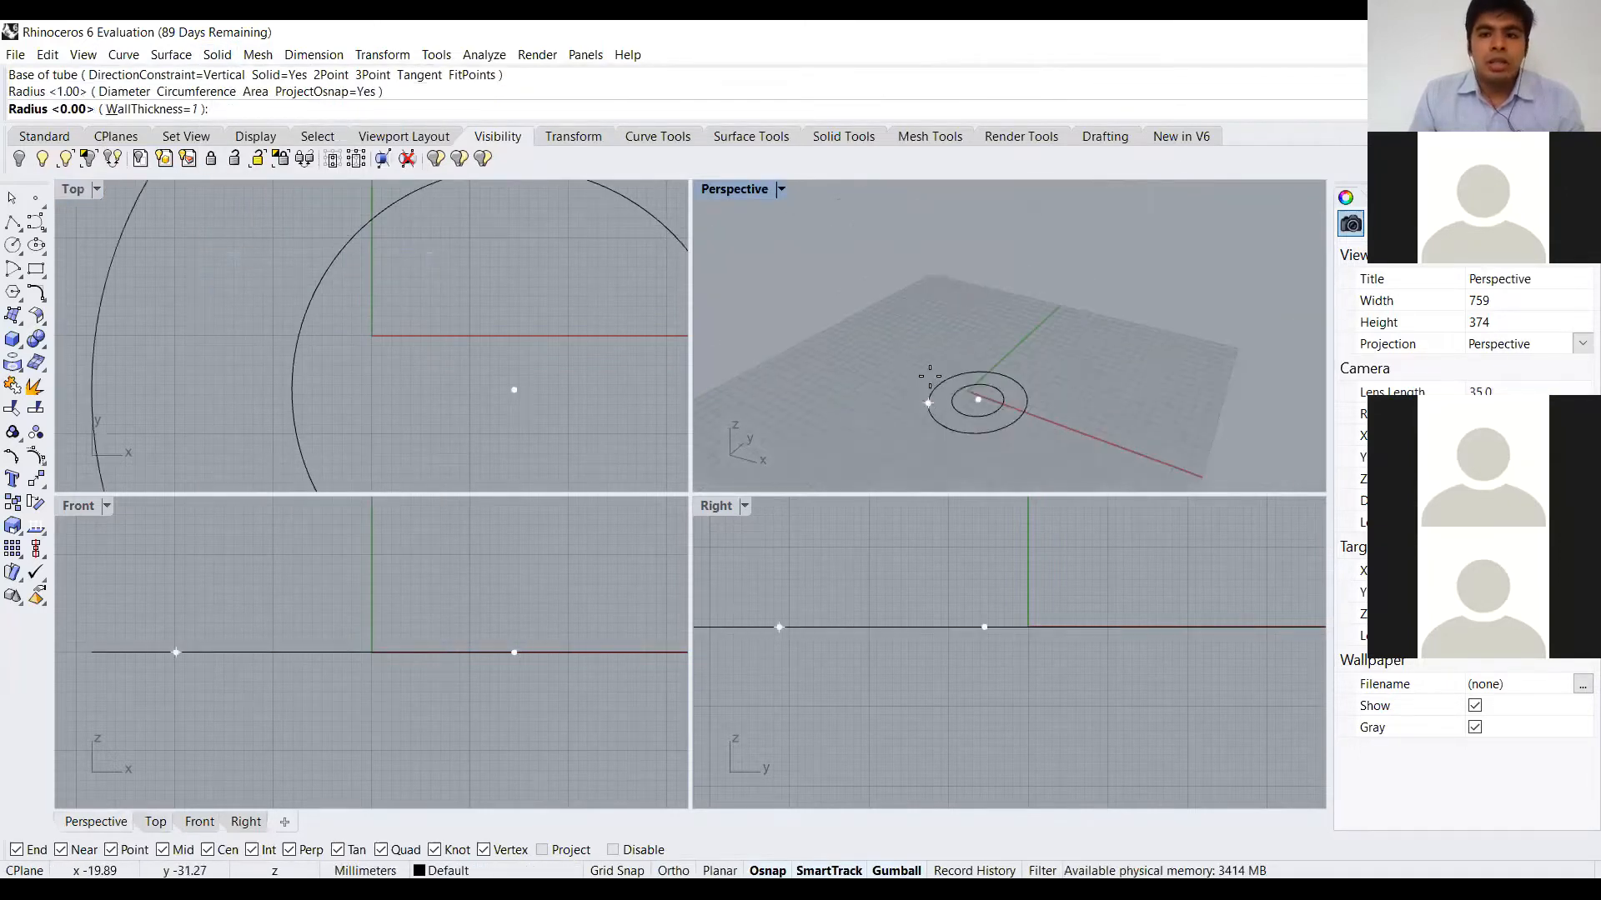
{"action": "scroll", "coordinate": [948, 415], "scroll_direction": "up", "scroll_amount": 2}
{"action": "left_click", "coordinate": [948, 415]}
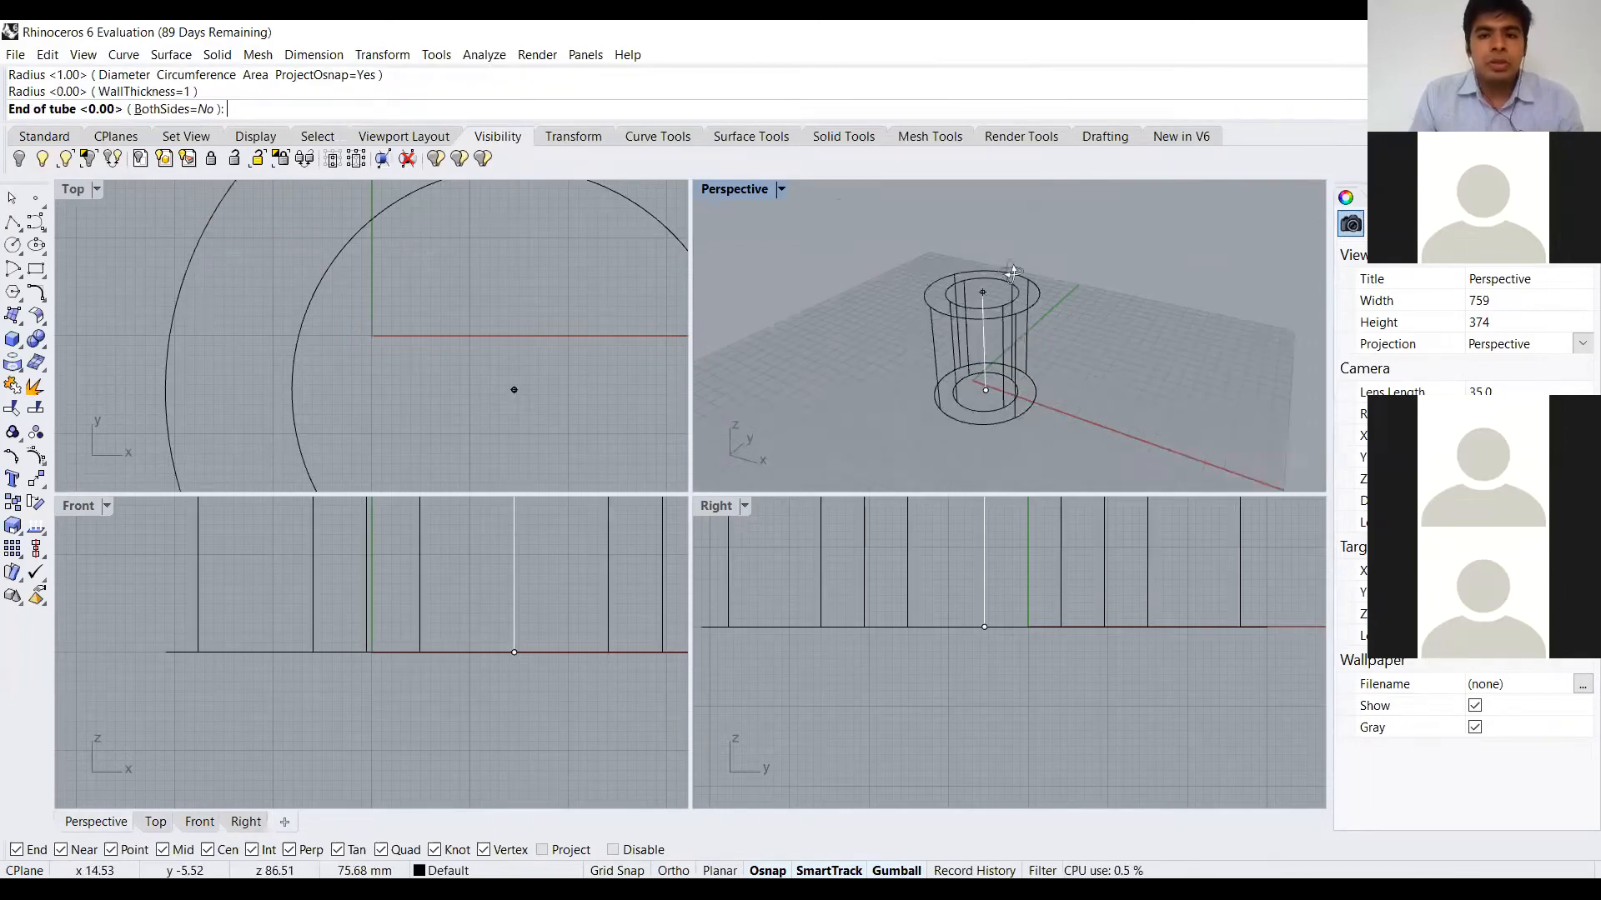
{"action": "left_click", "coordinate": [1042, 325]}
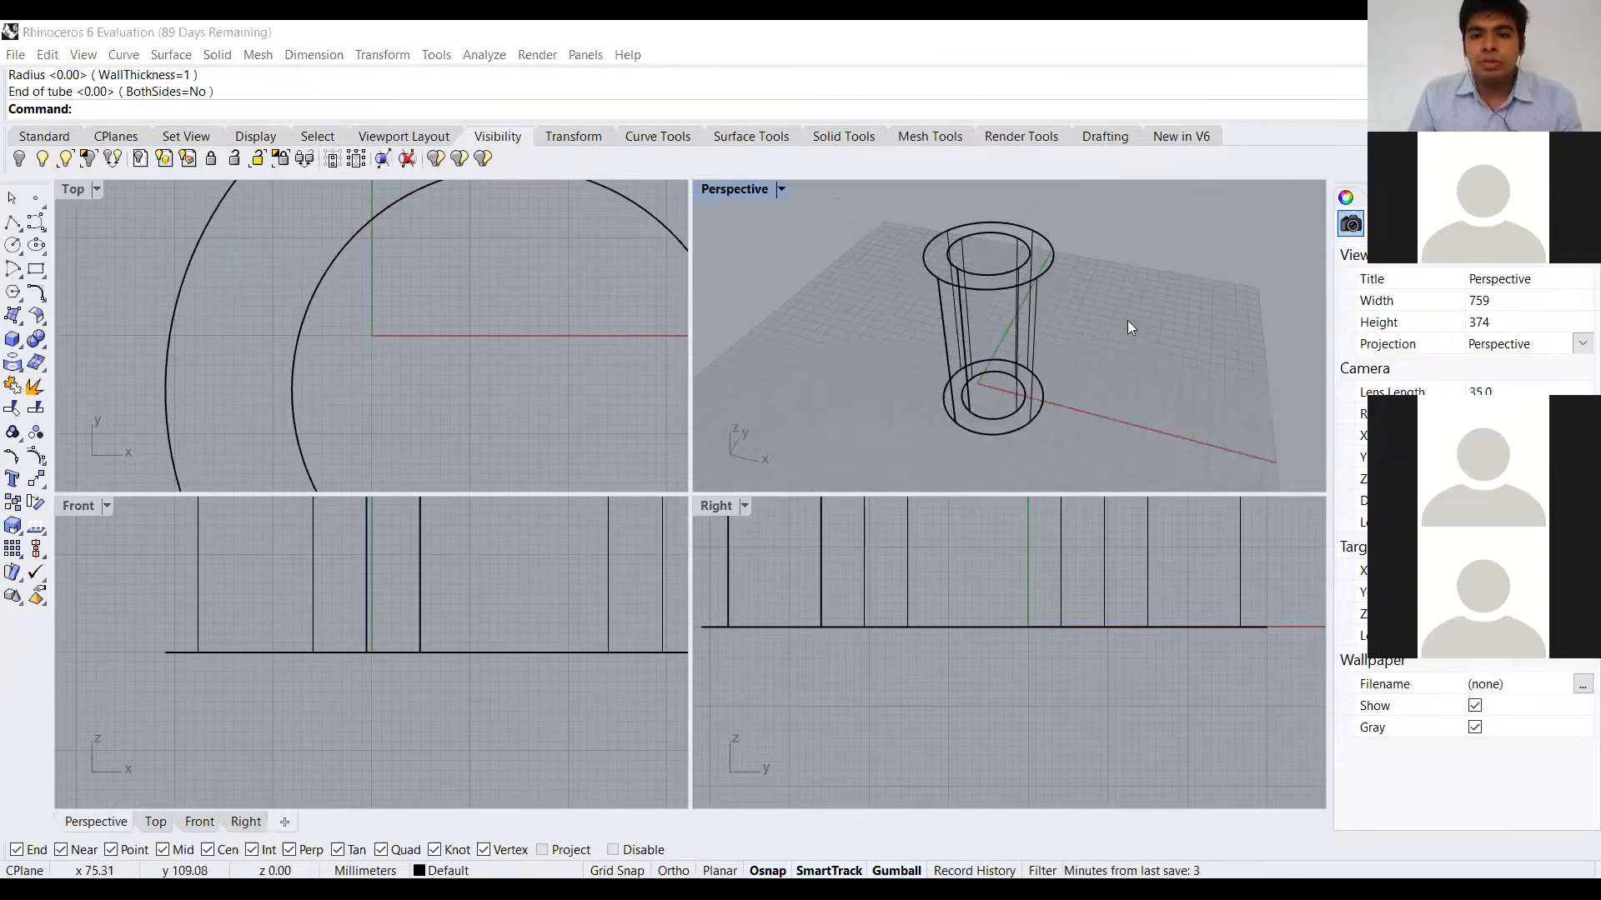
{"action": "right_click_drag", "start_coordinate": [1128, 325], "coordinate": [1107, 285]}
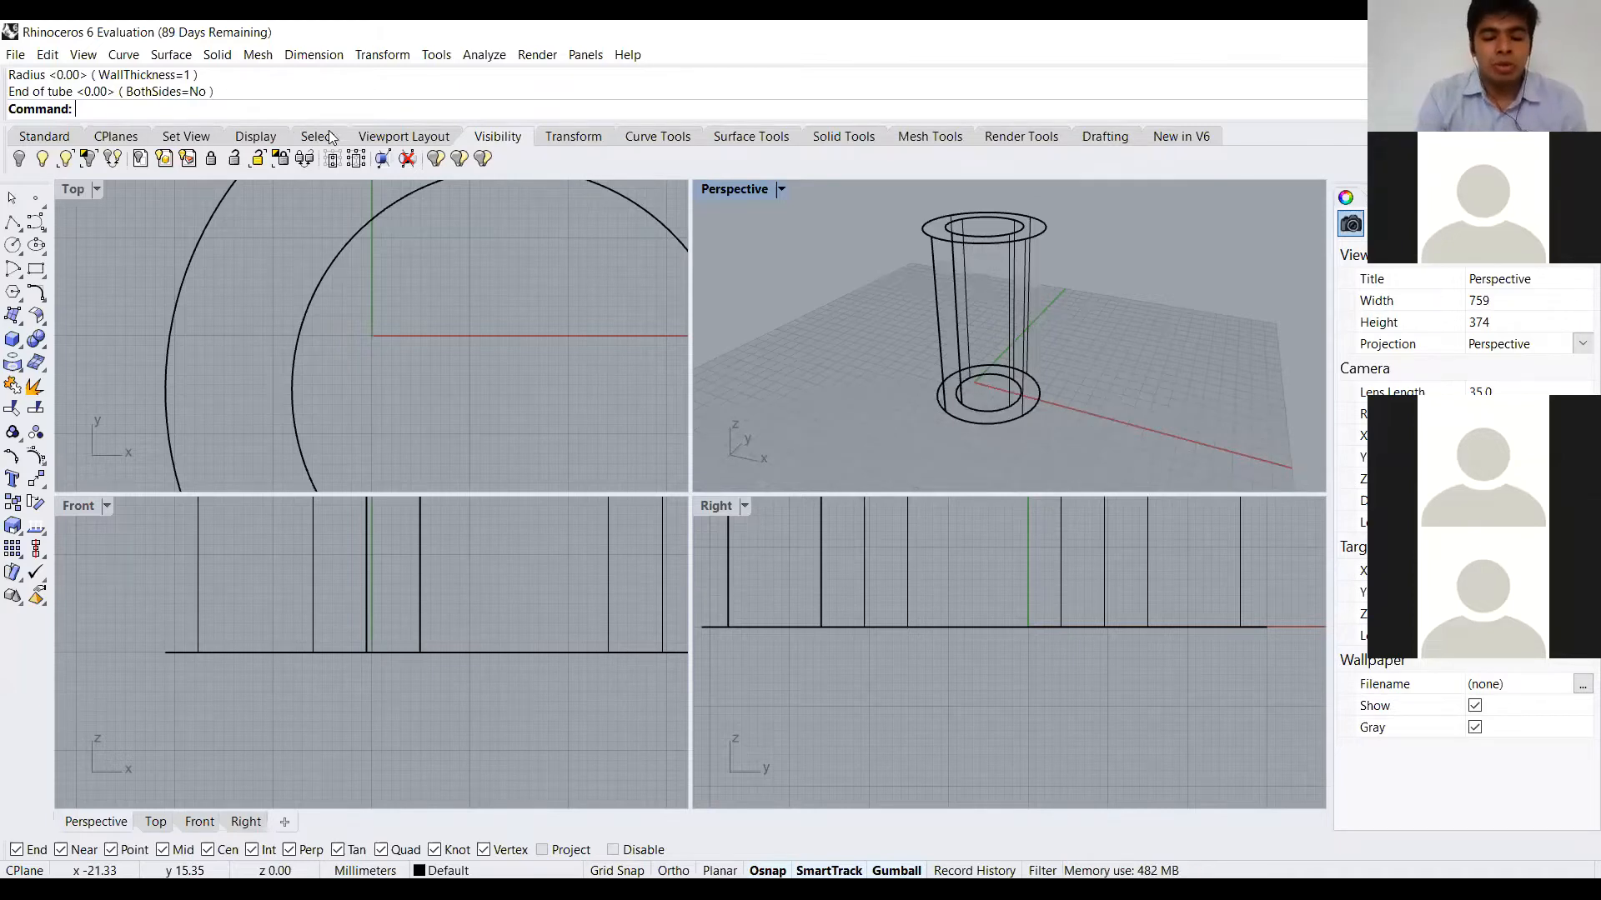
{"action": "type", "text": "Scale"}
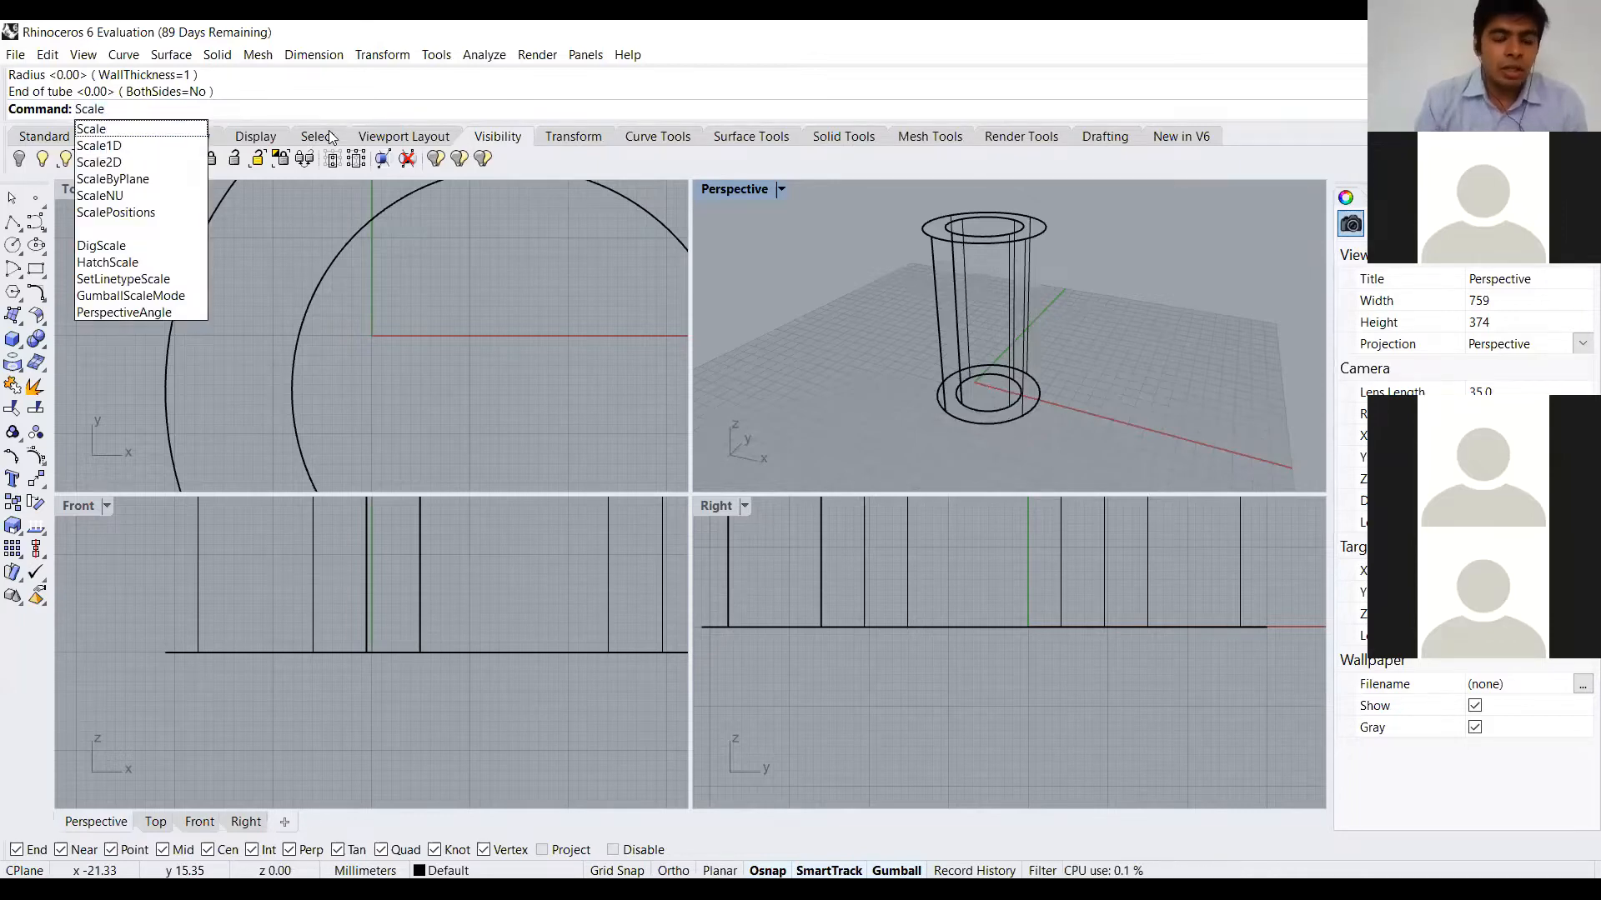
{"action": "key", "text": "Return"}
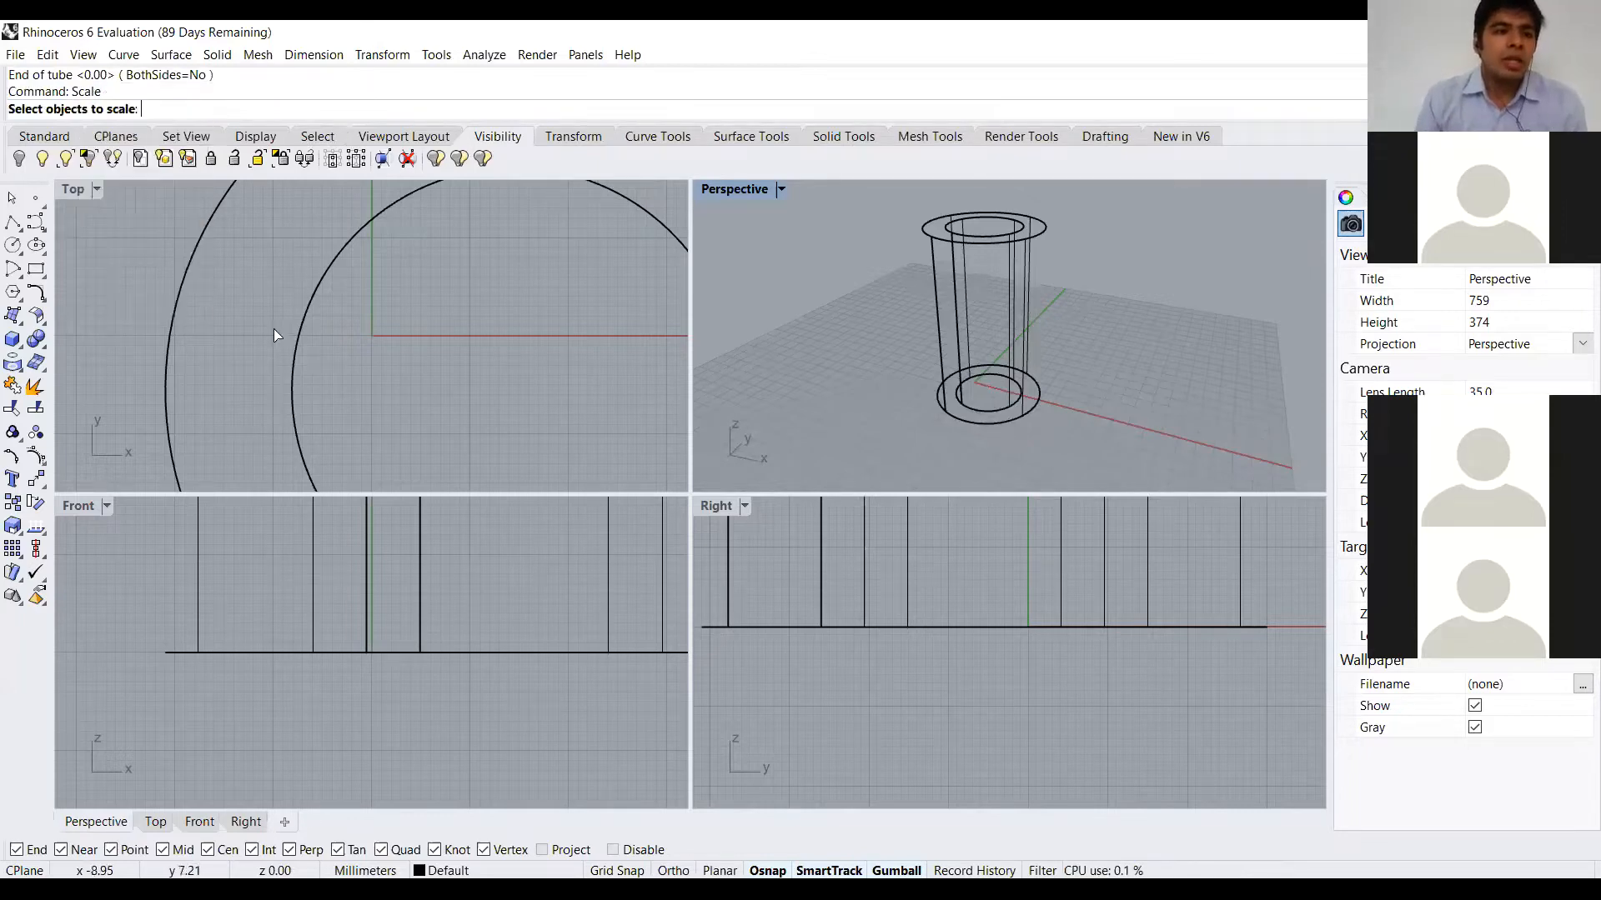
{"action": "key", "text": "Escape"}
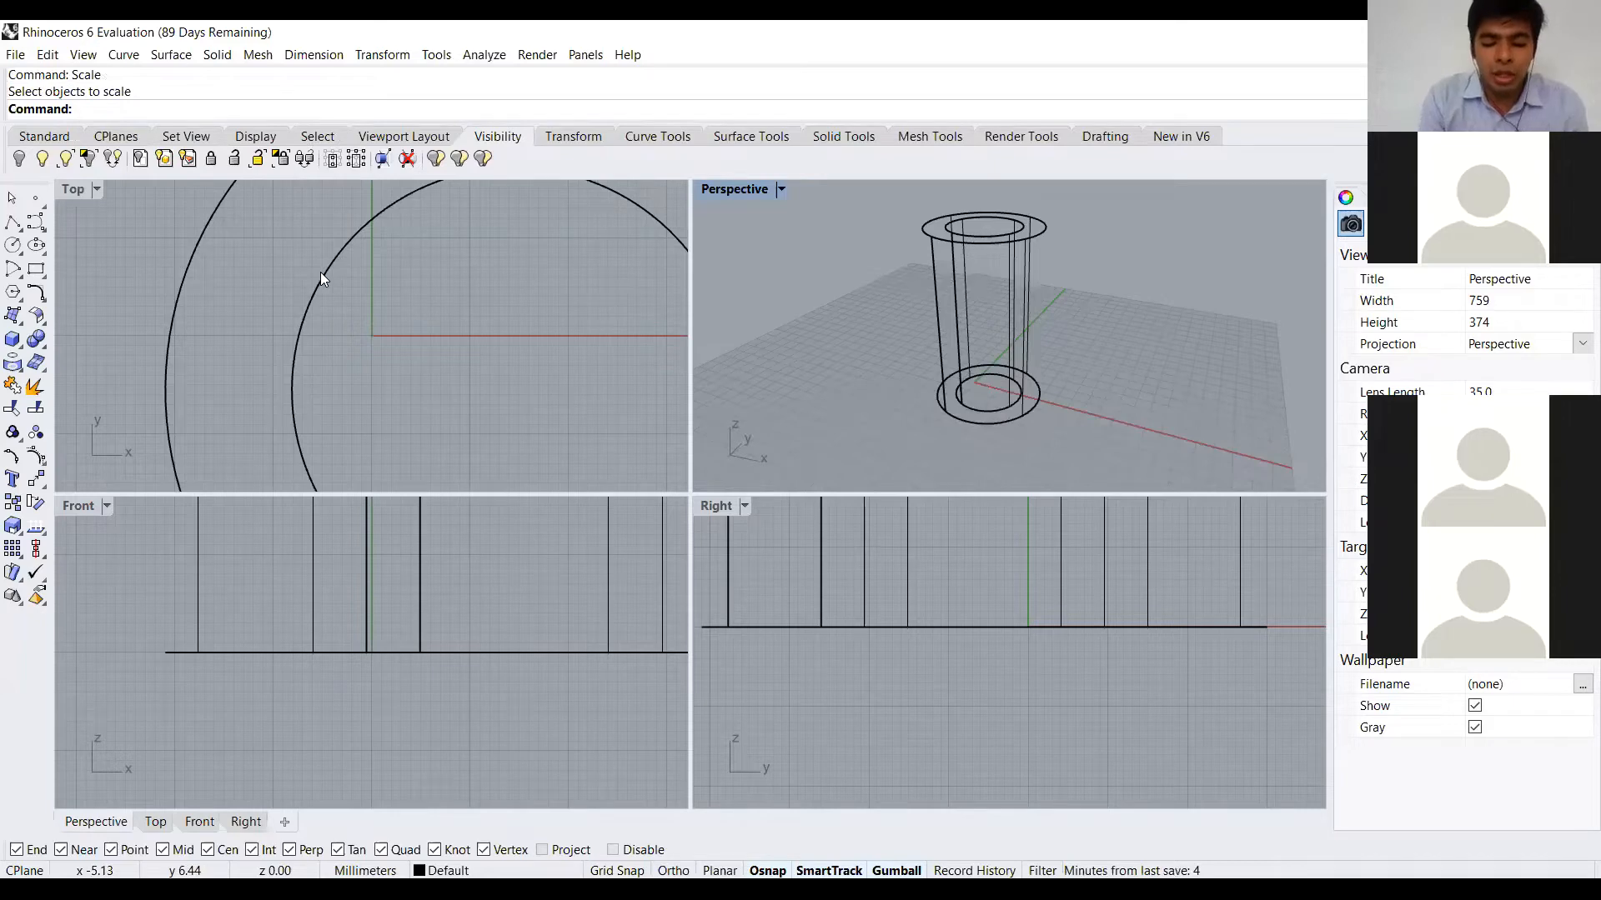
Look through the commands beginning with M, narrow them to the Move commands, and start MoveCrv
{"action": "type", "text": "M"}
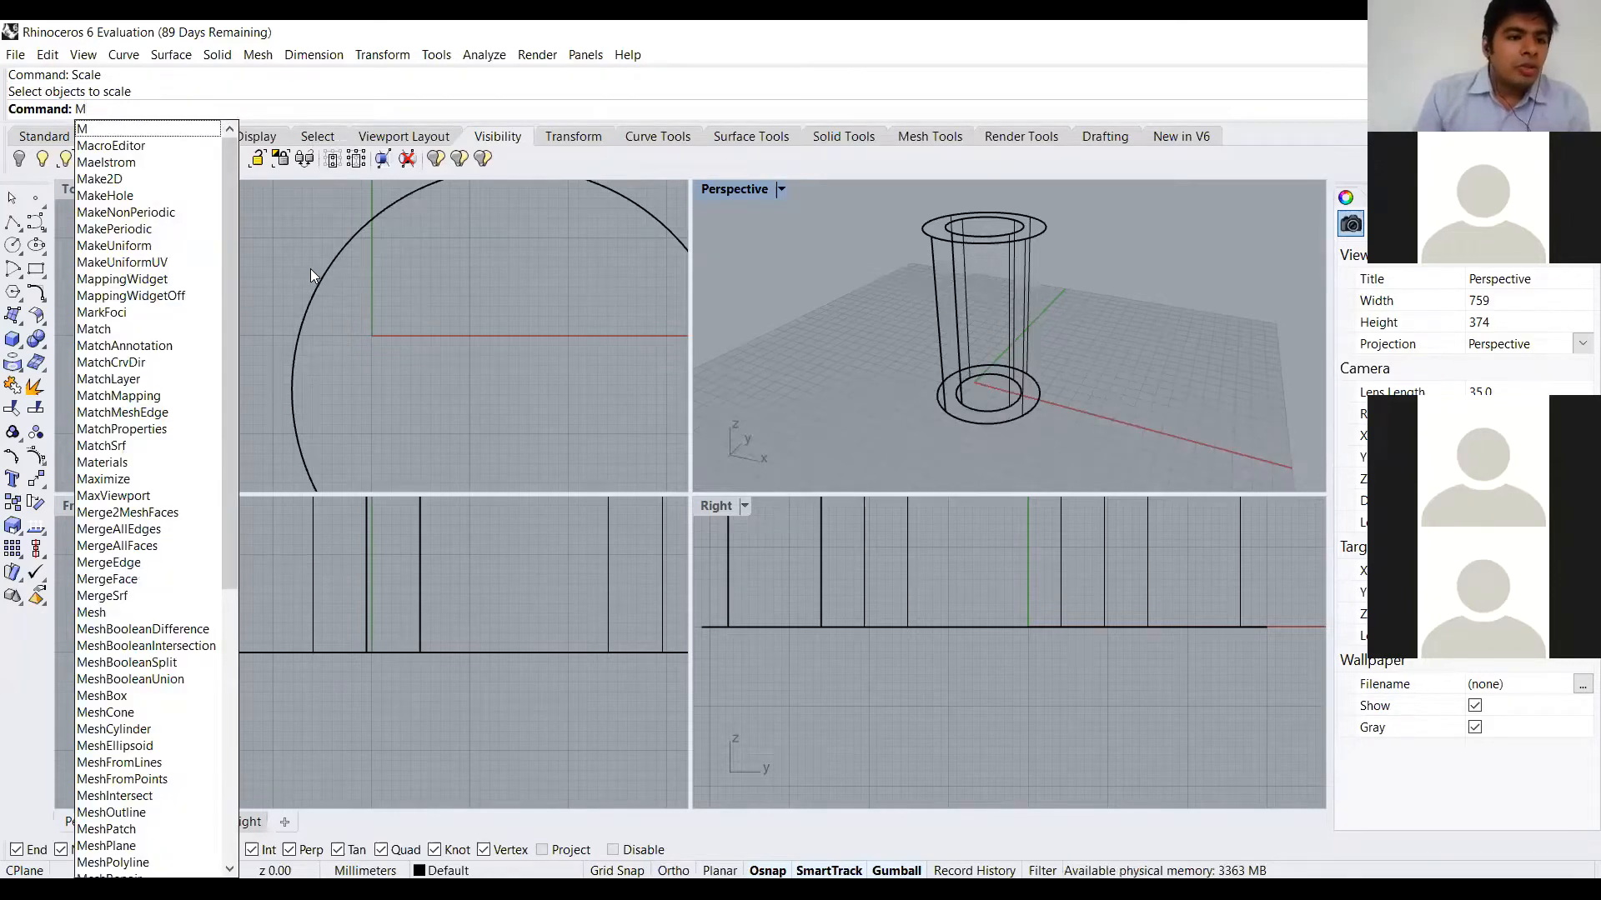
{"action": "left_click_drag", "start_coordinate": [230, 284], "coordinate": [252, 437]}
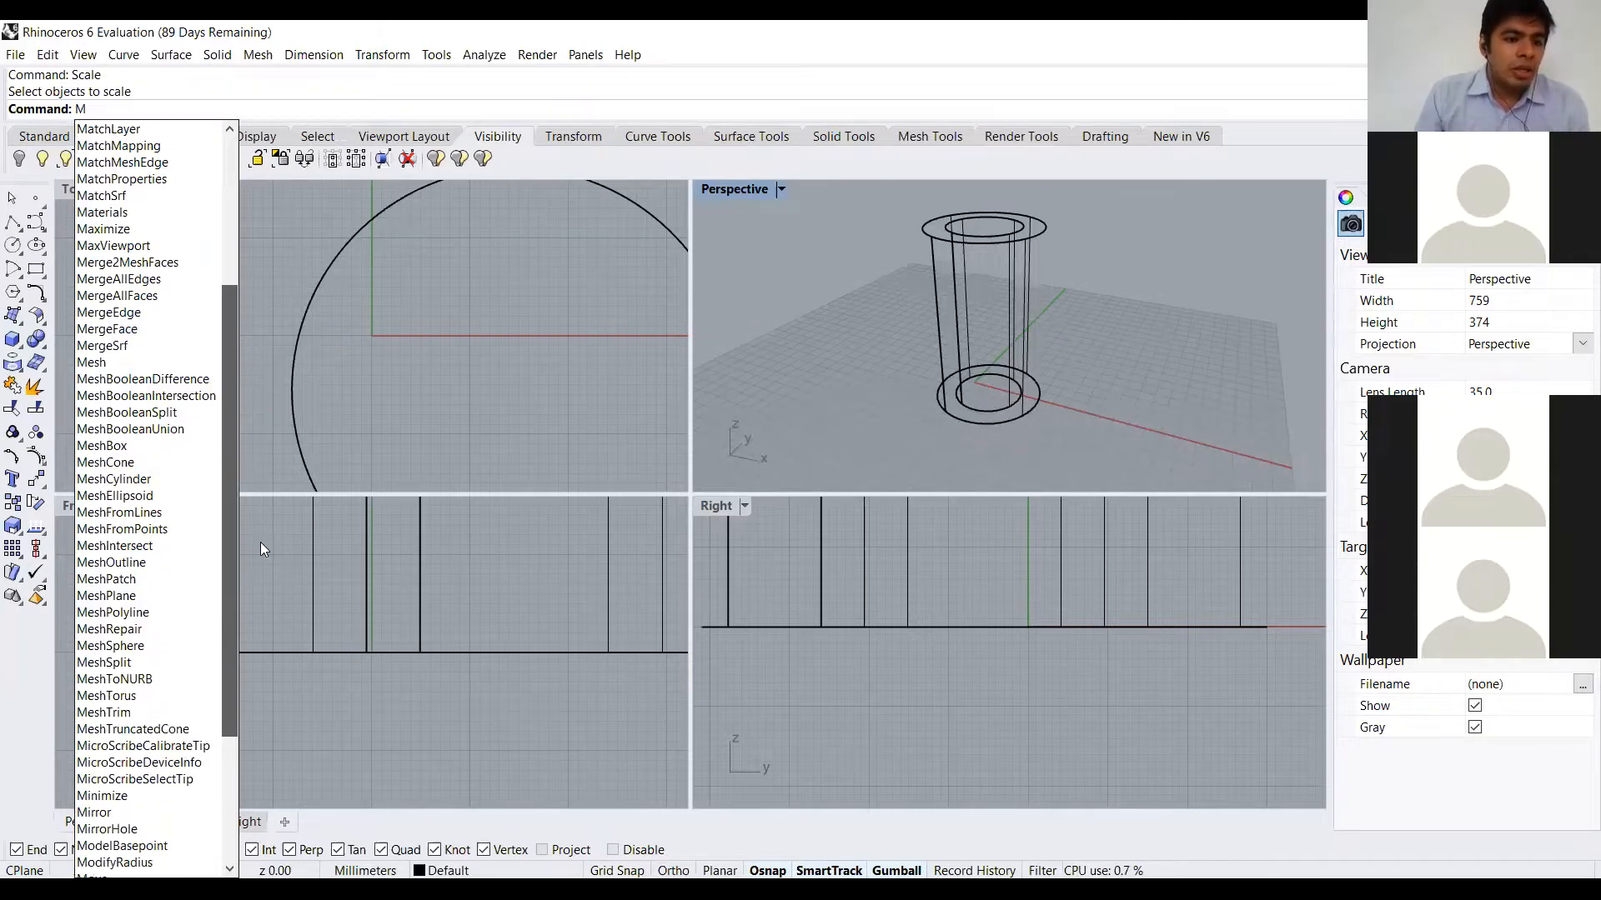
{"action": "left_click_drag", "start_coordinate": [262, 588], "coordinate": [243, 446]}
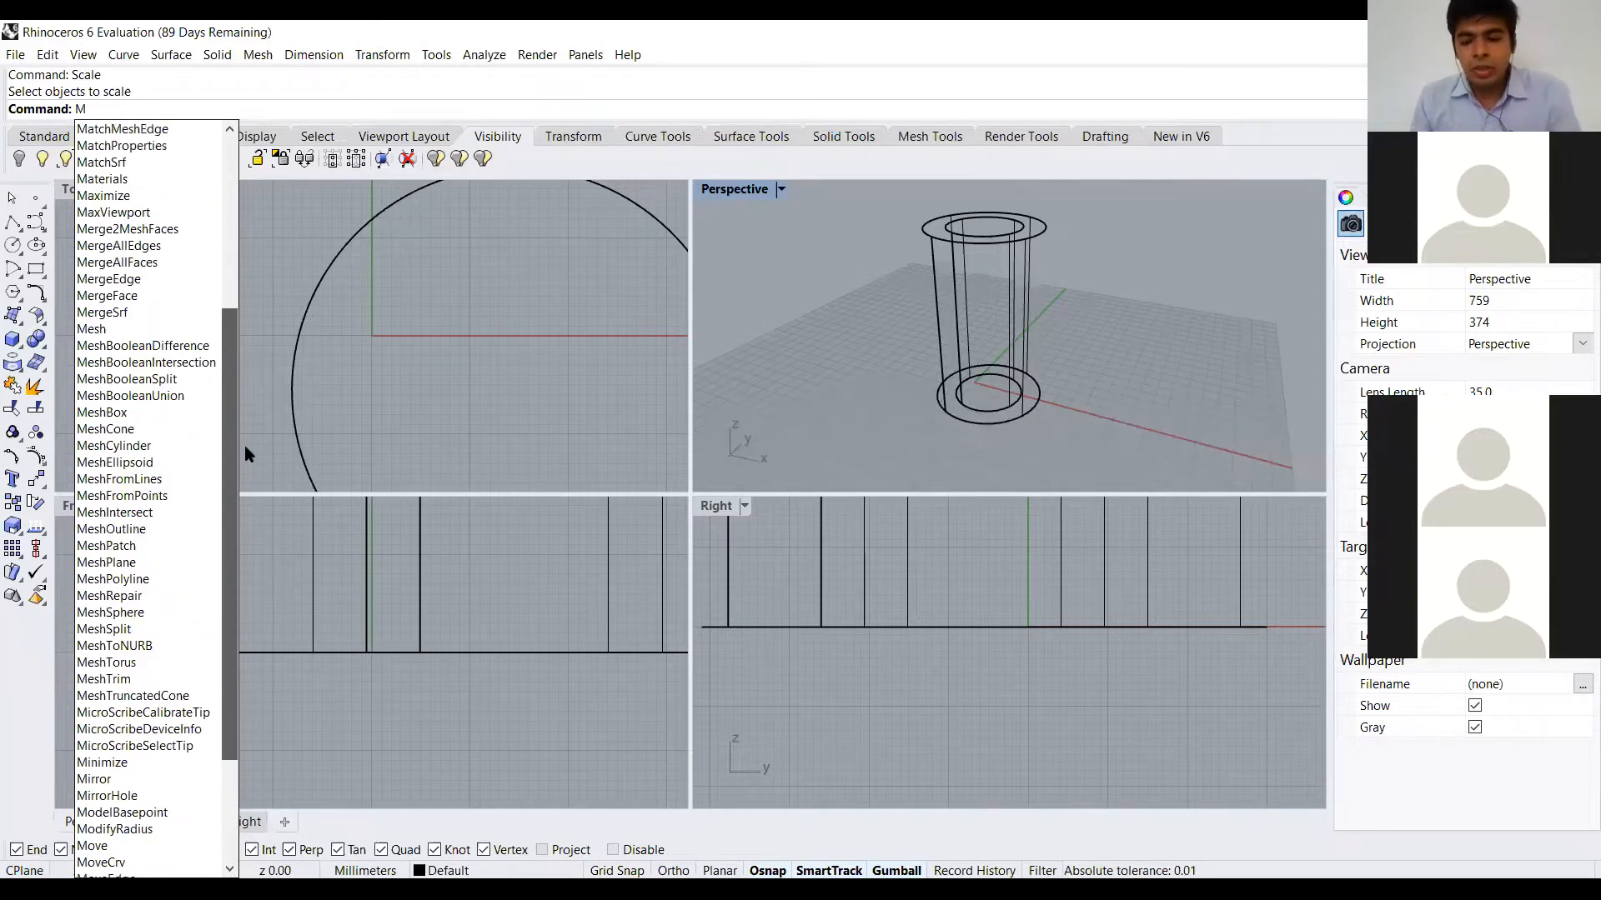
{"action": "type", "text": "o"}
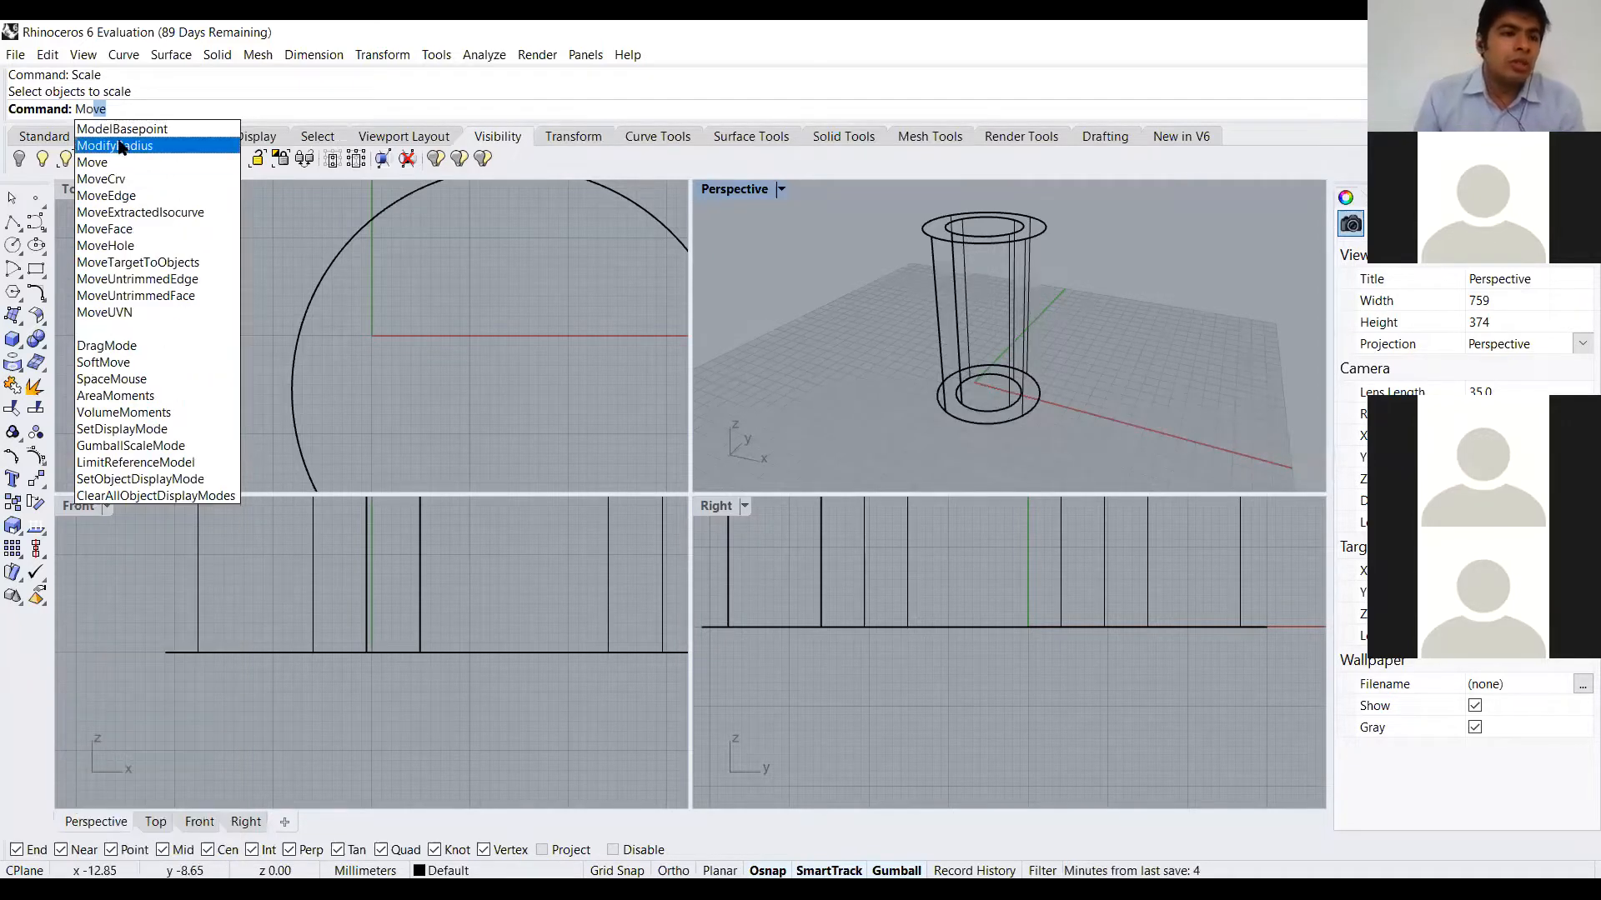
{"action": "type", "text": "ve"}
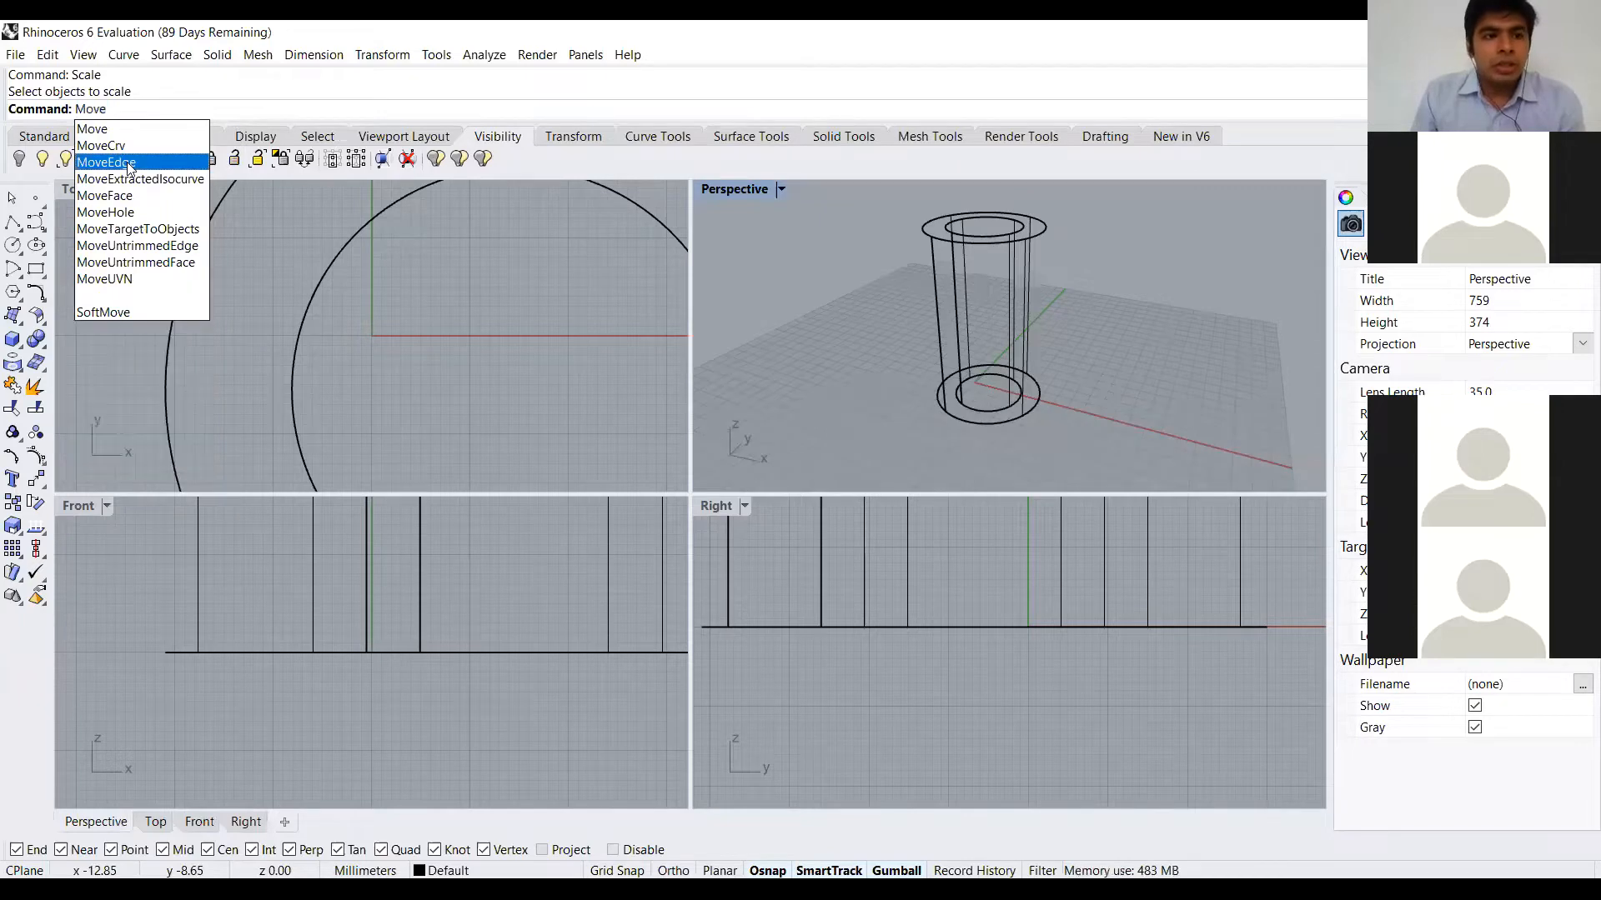
{"action": "left_click", "coordinate": [132, 143]}
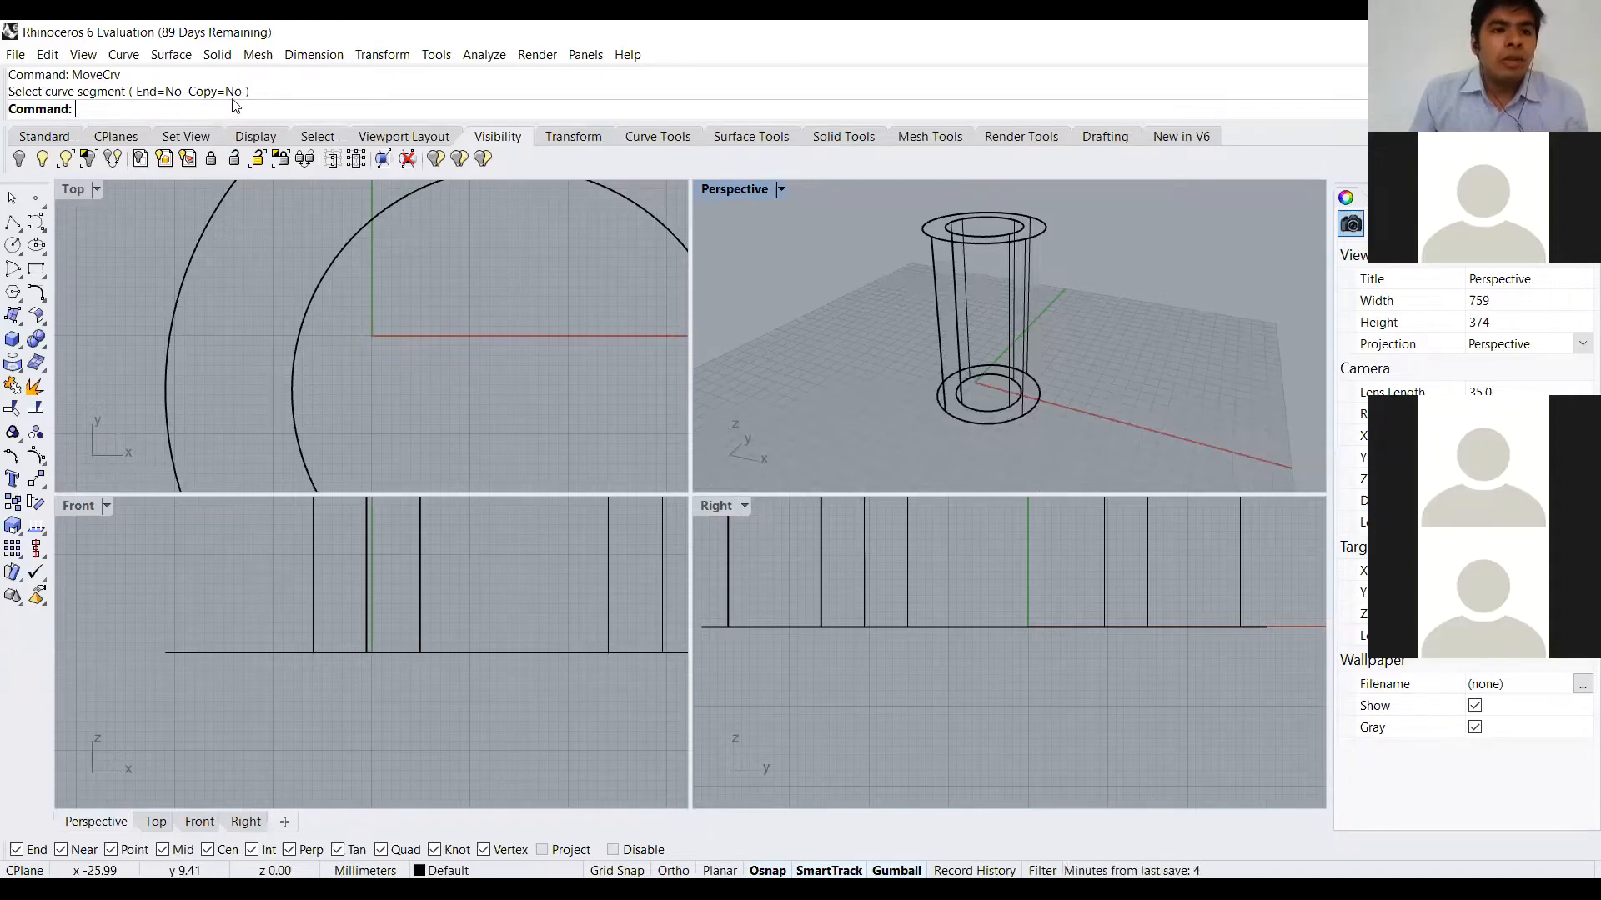
Enlarge the command history to review the previously run commands, including the Tube prompts, and shrink it back
{"action": "left_click_drag", "start_coordinate": [255, 258], "coordinate": [250, 369]}
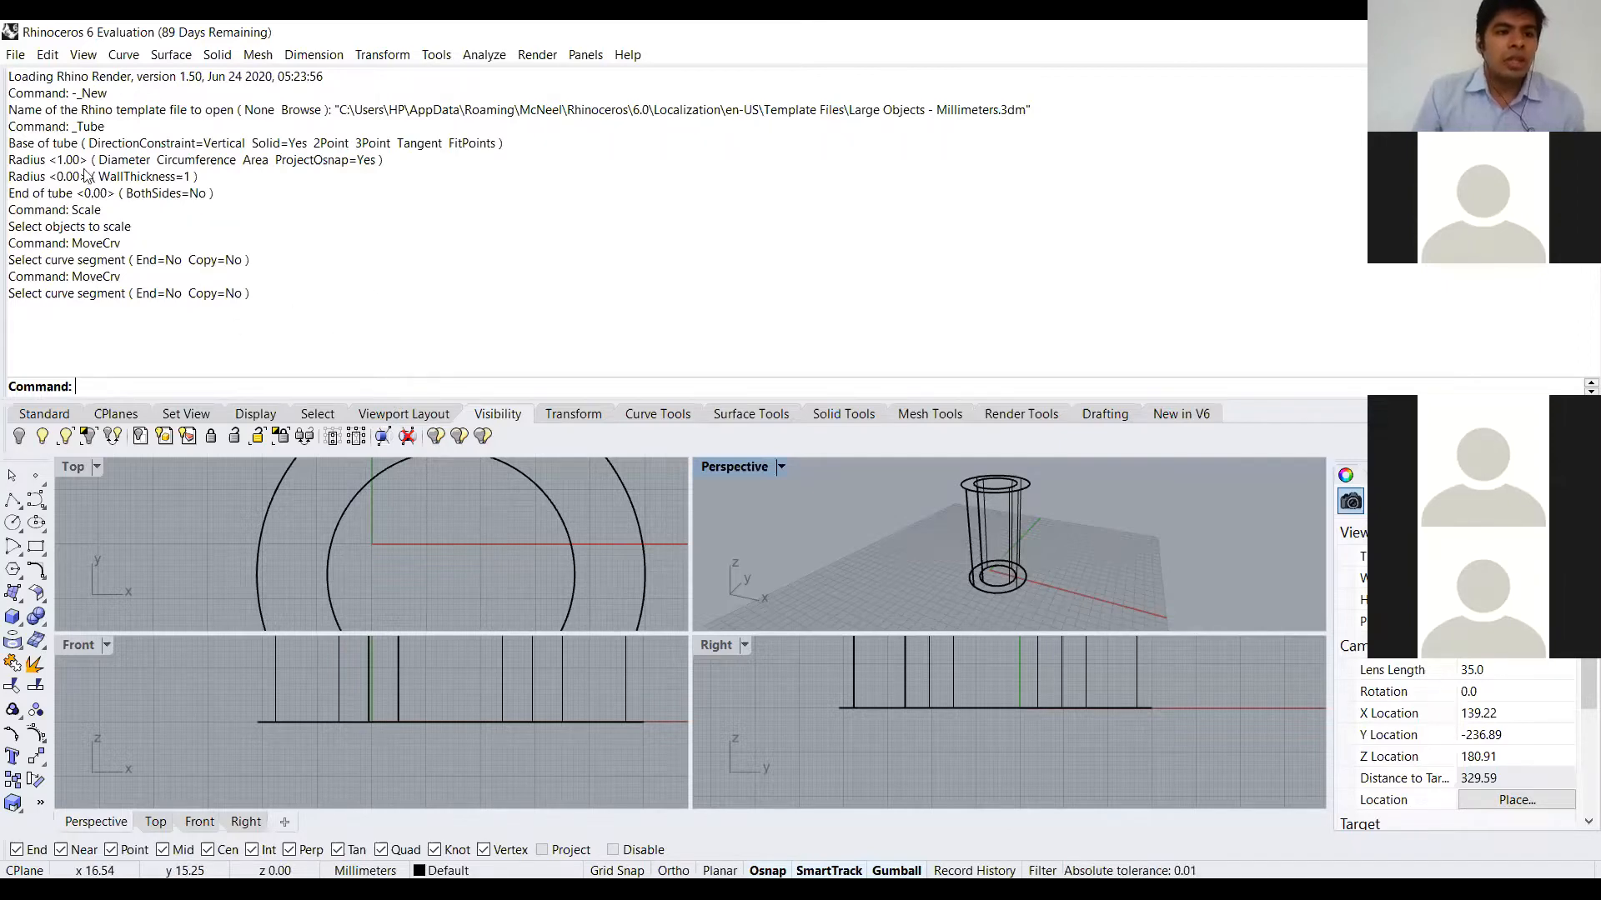
{"action": "left_click_drag", "start_coordinate": [223, 392], "coordinate": [200, 84]}
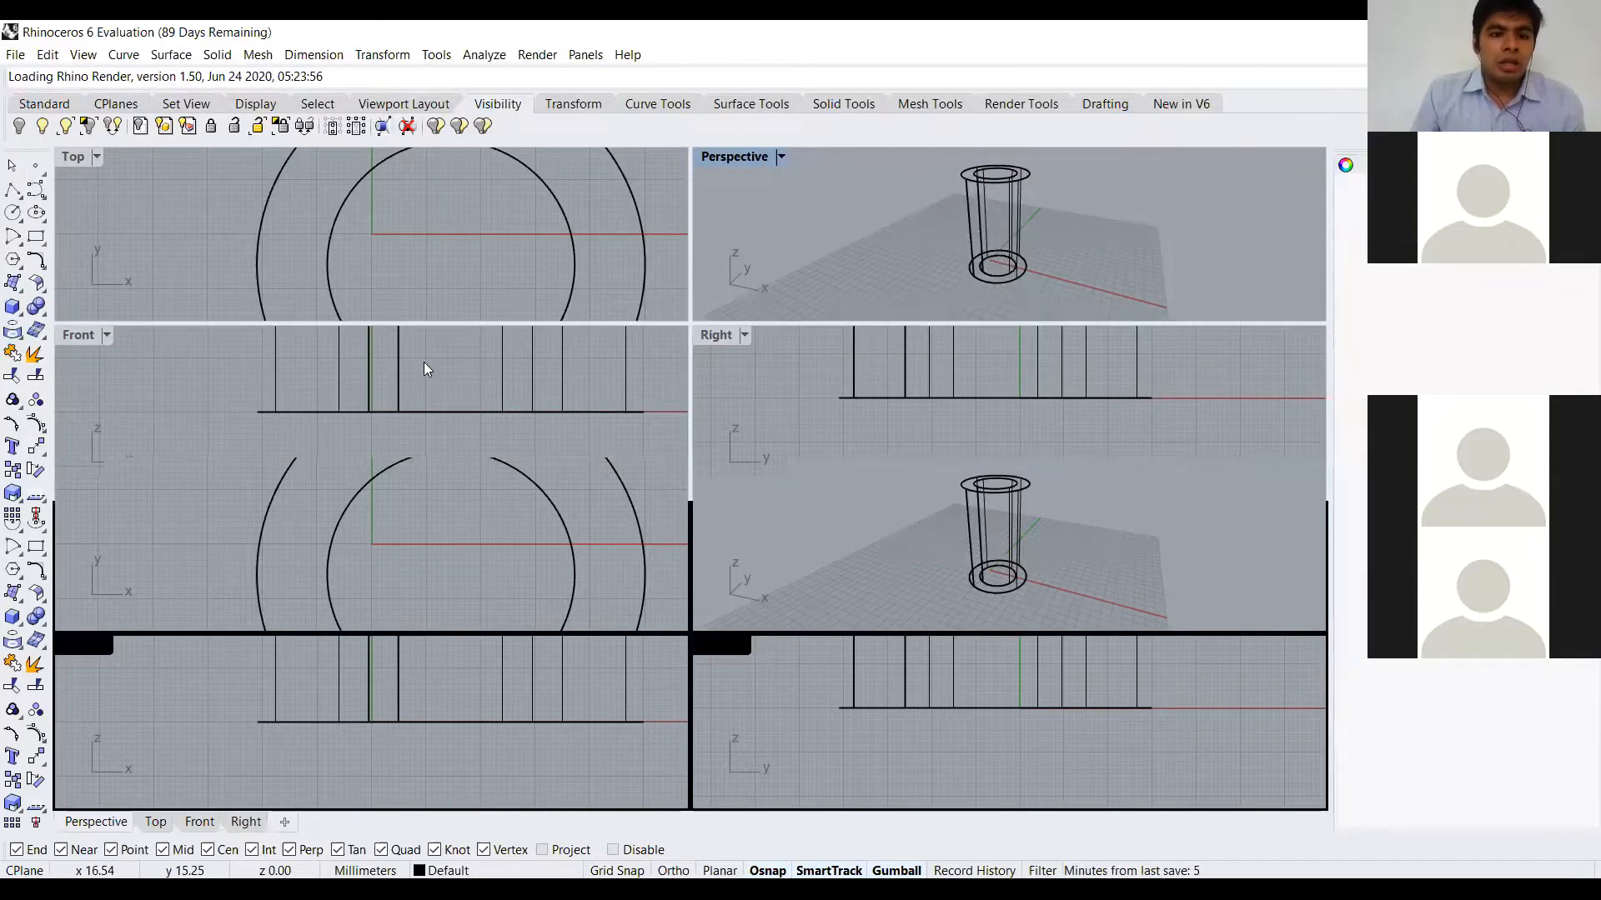
{"action": "scroll", "coordinate": [424, 362], "scroll_direction": "down", "scroll_amount": 6}
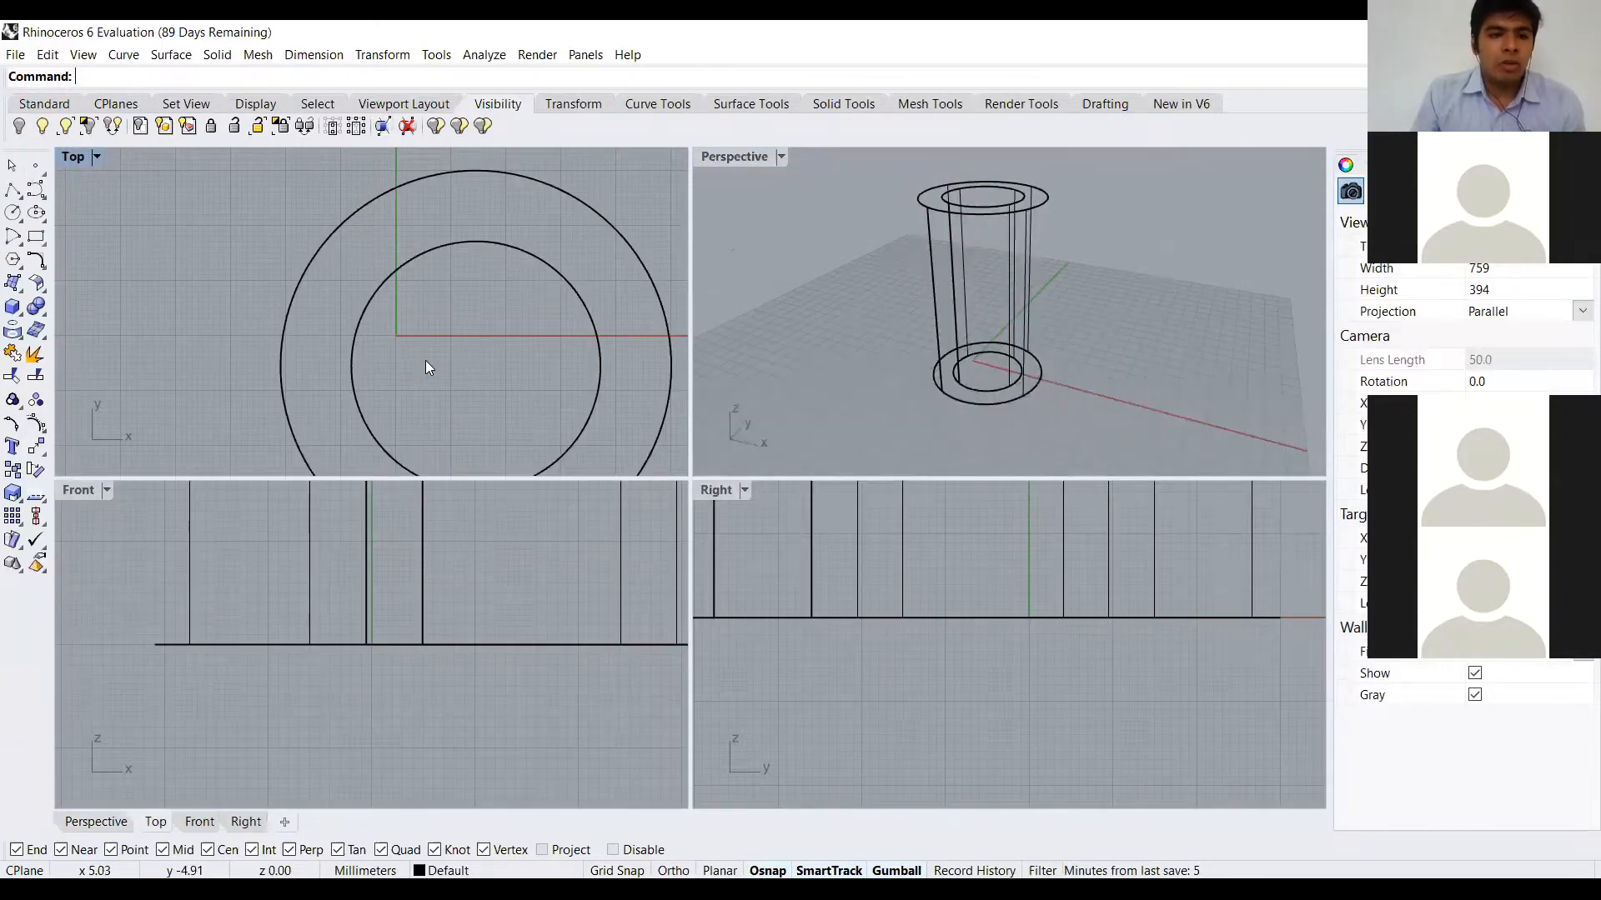
Undo the tube's creation and redo it
{"action": "key", "text": "ctrl+z"}
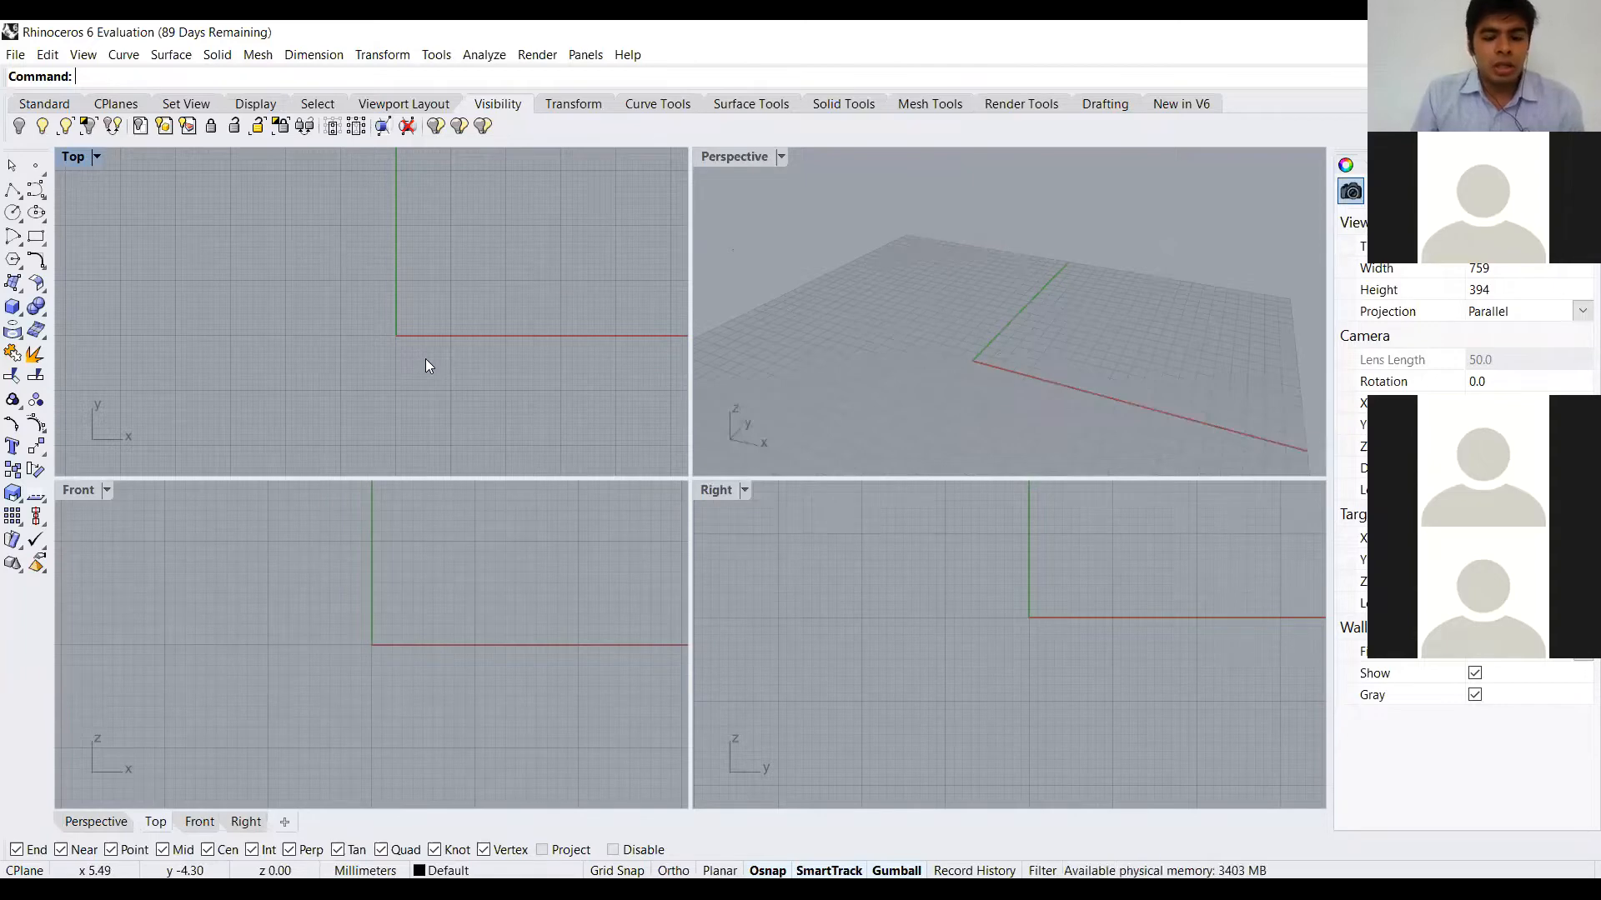
{"action": "key", "text": "ctrl+y"}
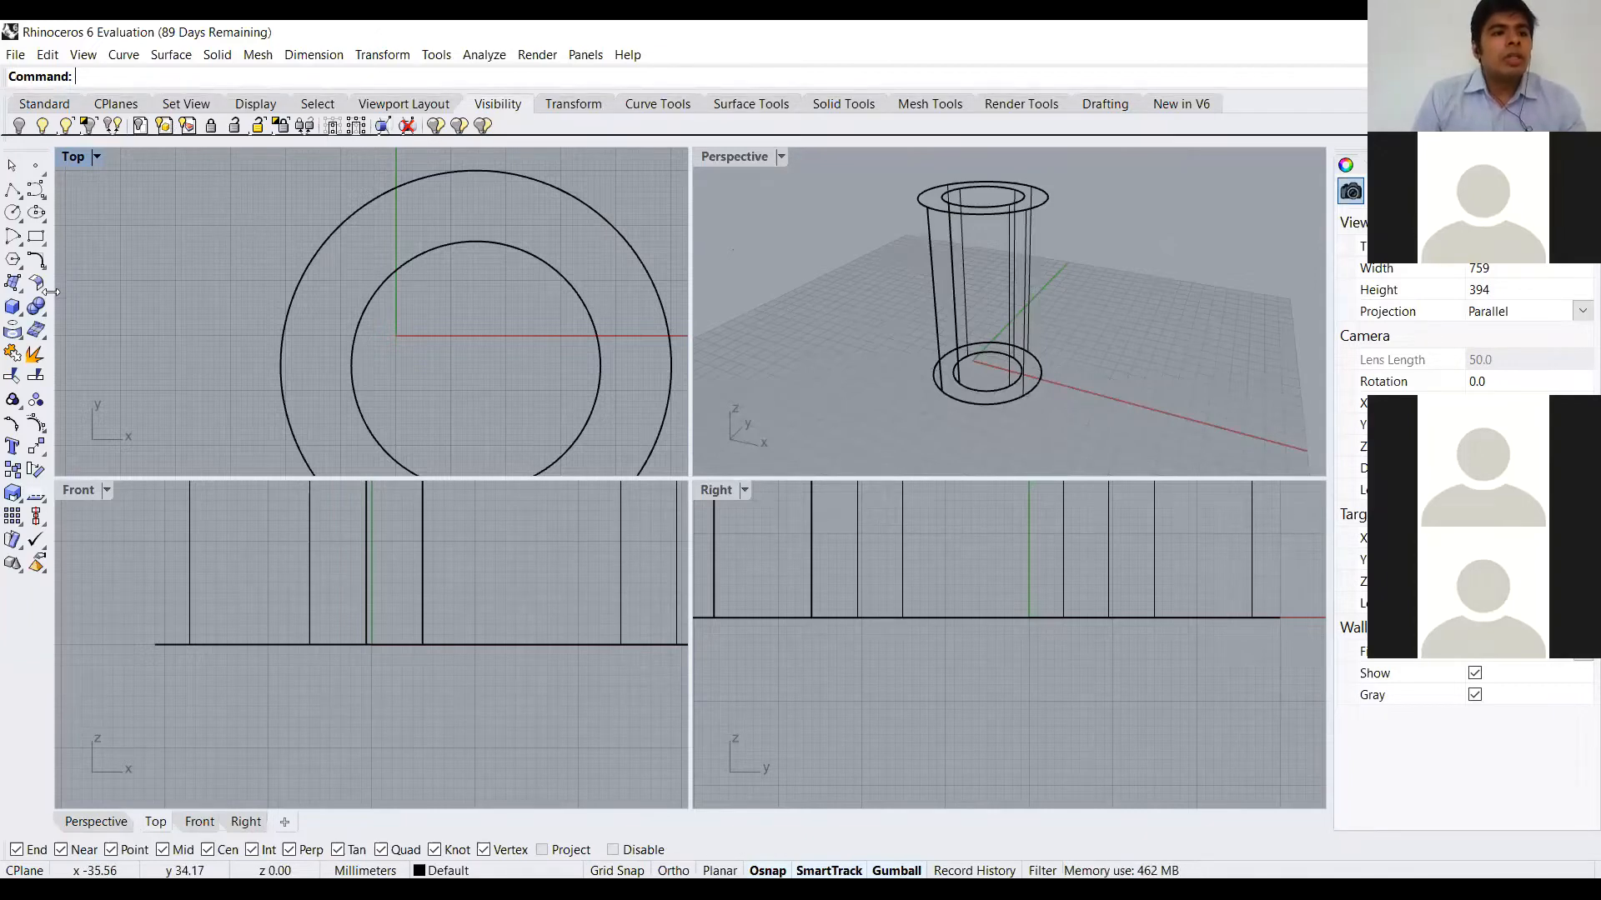
{"action": "key", "text": "ctrl+y"}
{"action": "key", "text": "ctrl+y"}
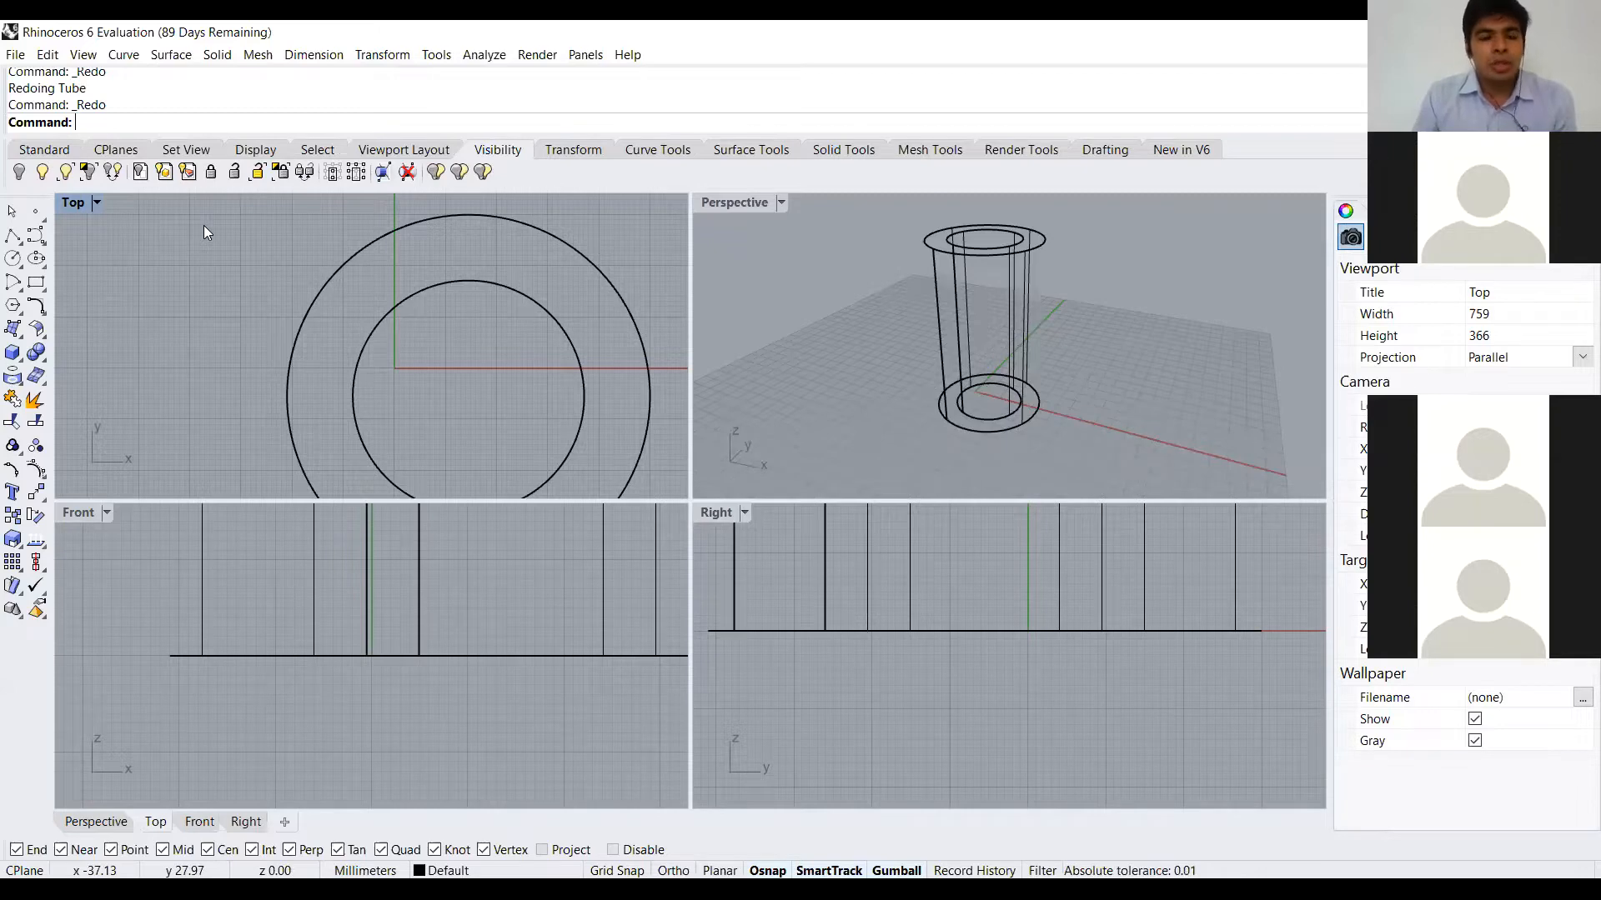
Examine the Standard, Visibility, Curve, Surface, Solid, Mesh and Render tool sets
{"action": "left_click", "coordinate": [35, 153]}
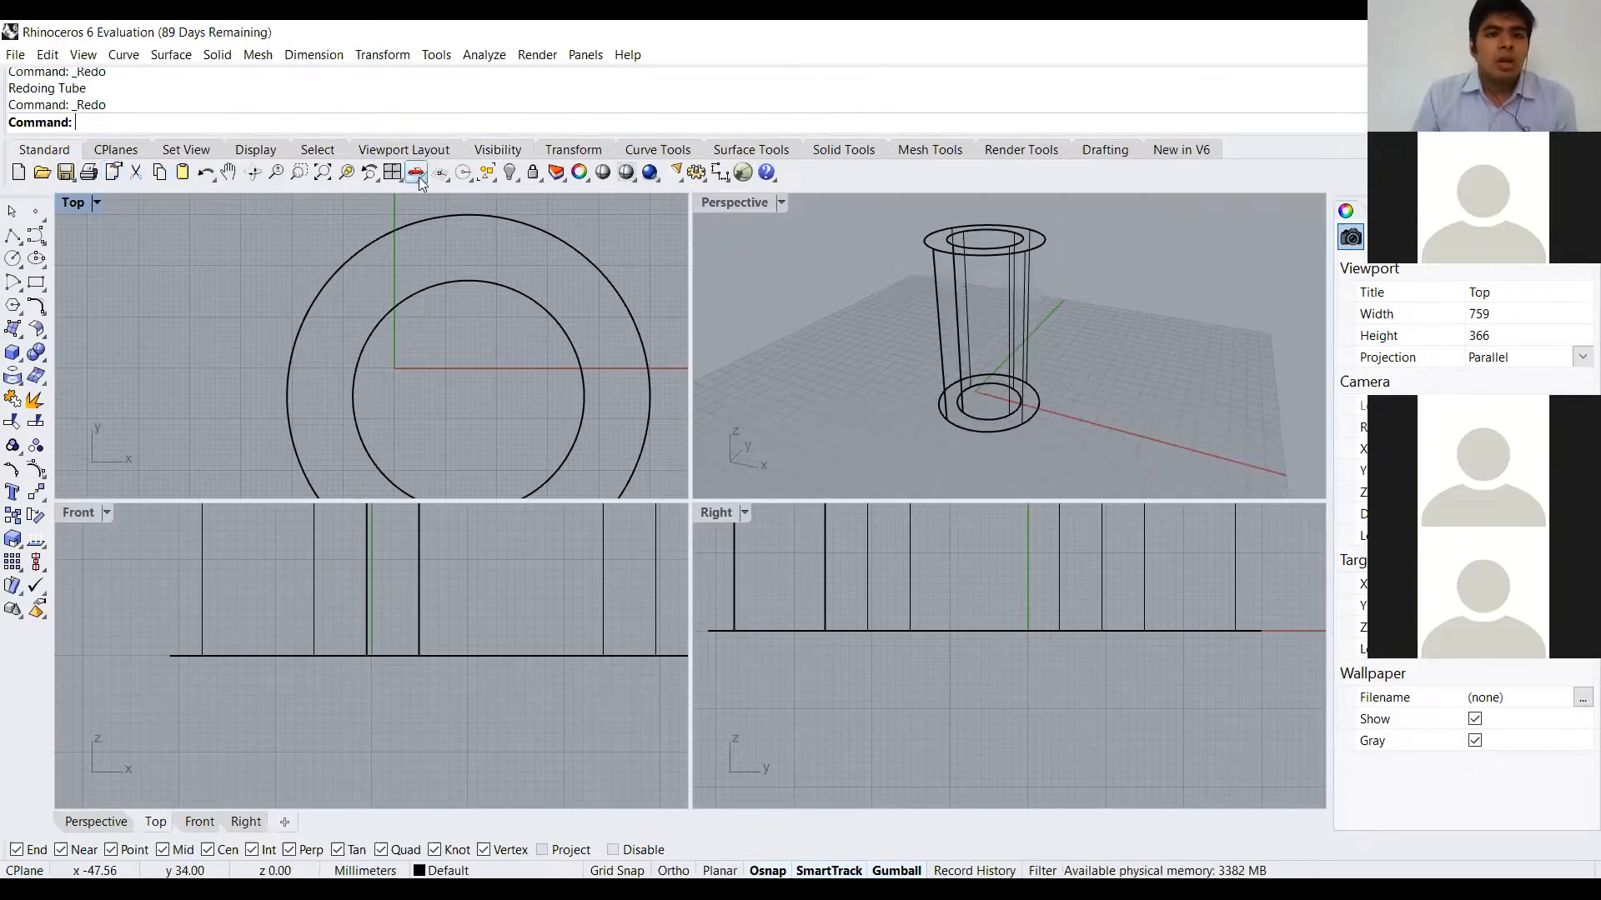
{"action": "left_click", "coordinate": [484, 152]}
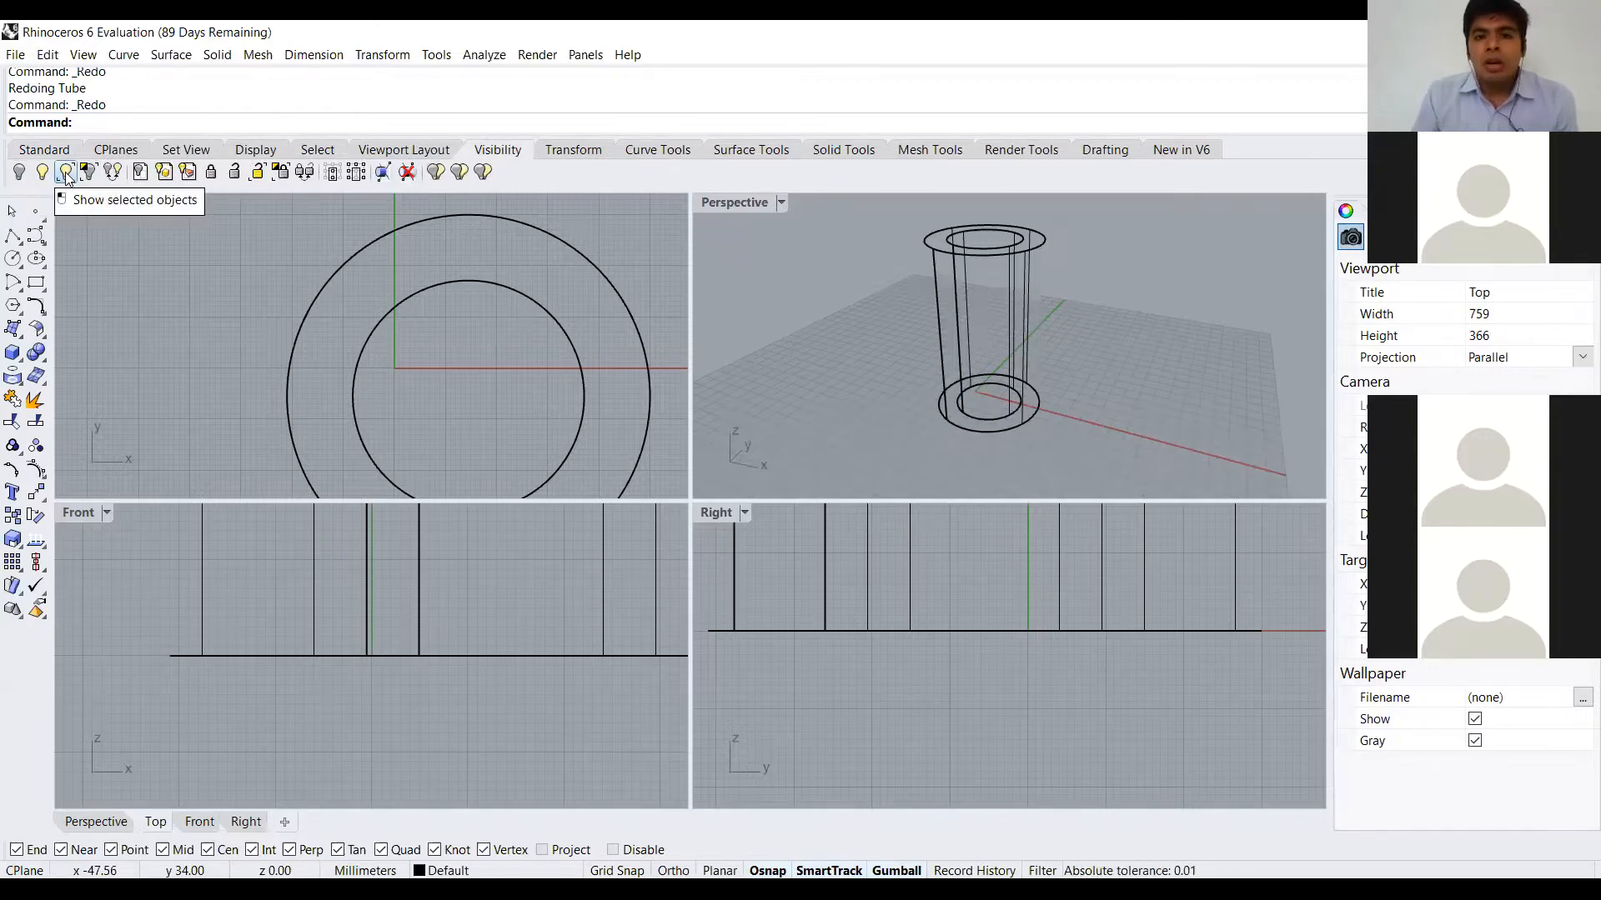
{"action": "left_click", "coordinate": [667, 153]}
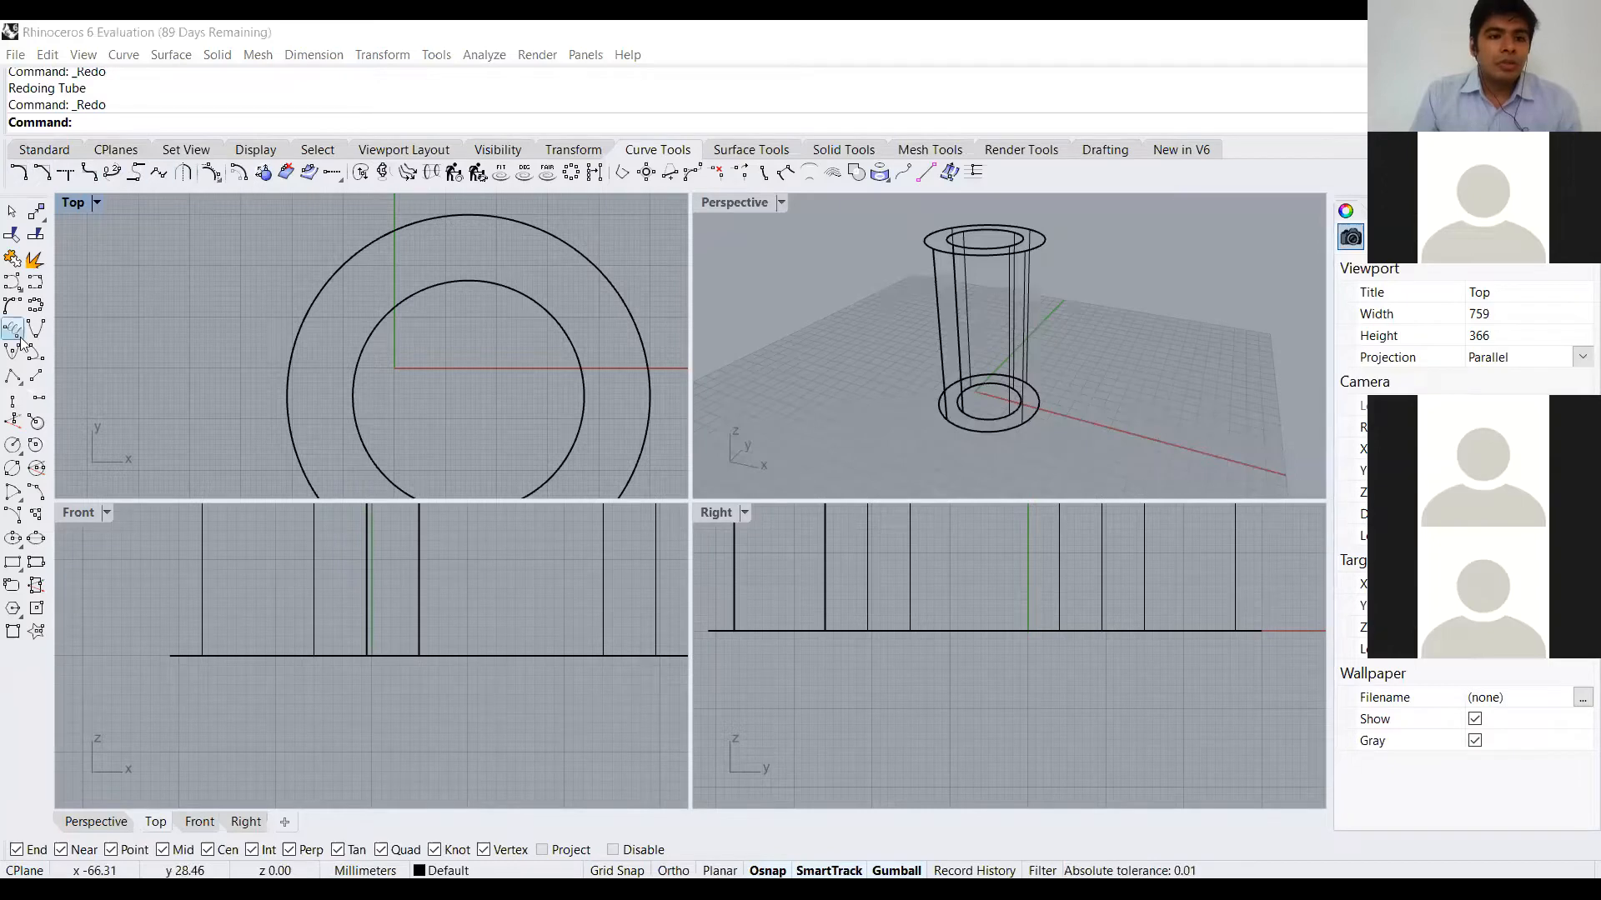
{"action": "left_click", "coordinate": [767, 152]}
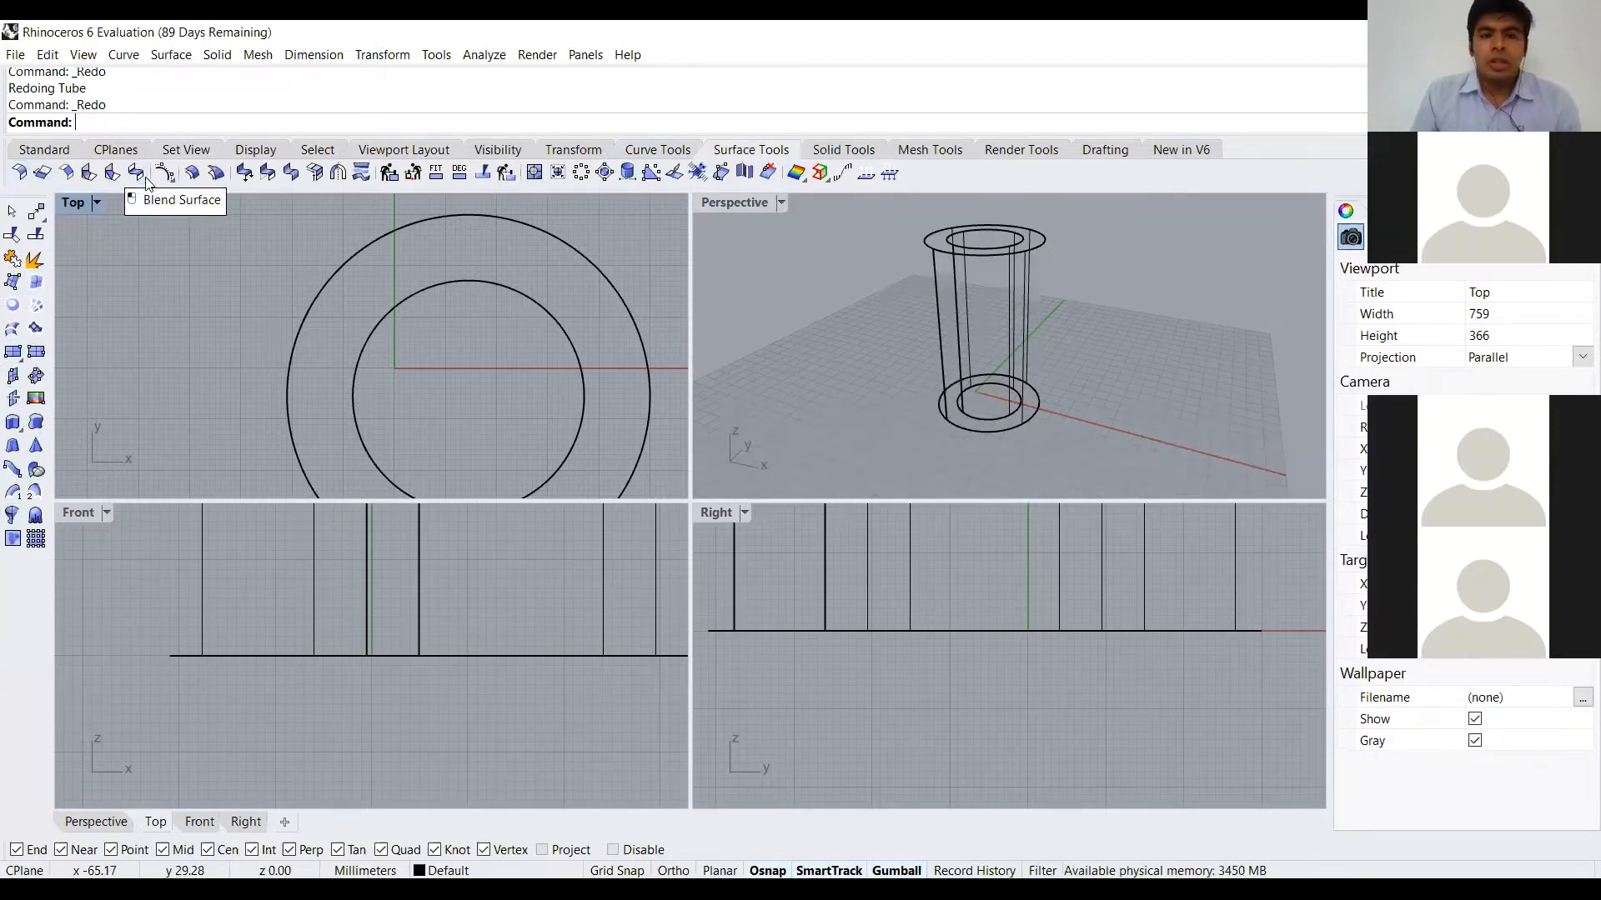
{"action": "left_click", "coordinate": [843, 149]}
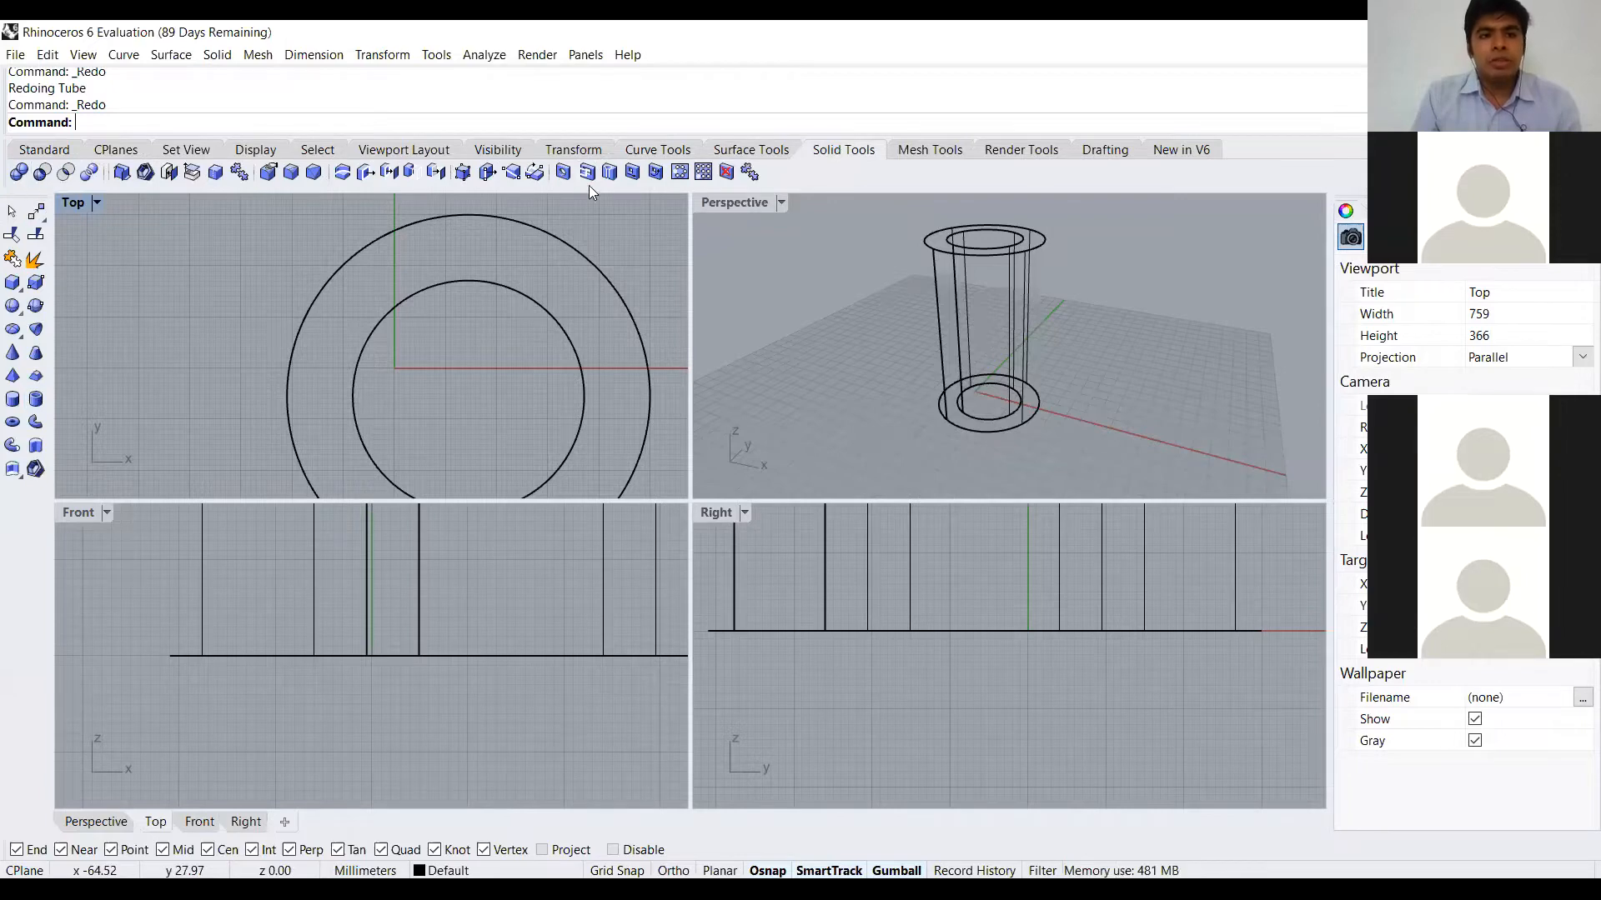
{"action": "left_click", "coordinate": [923, 152]}
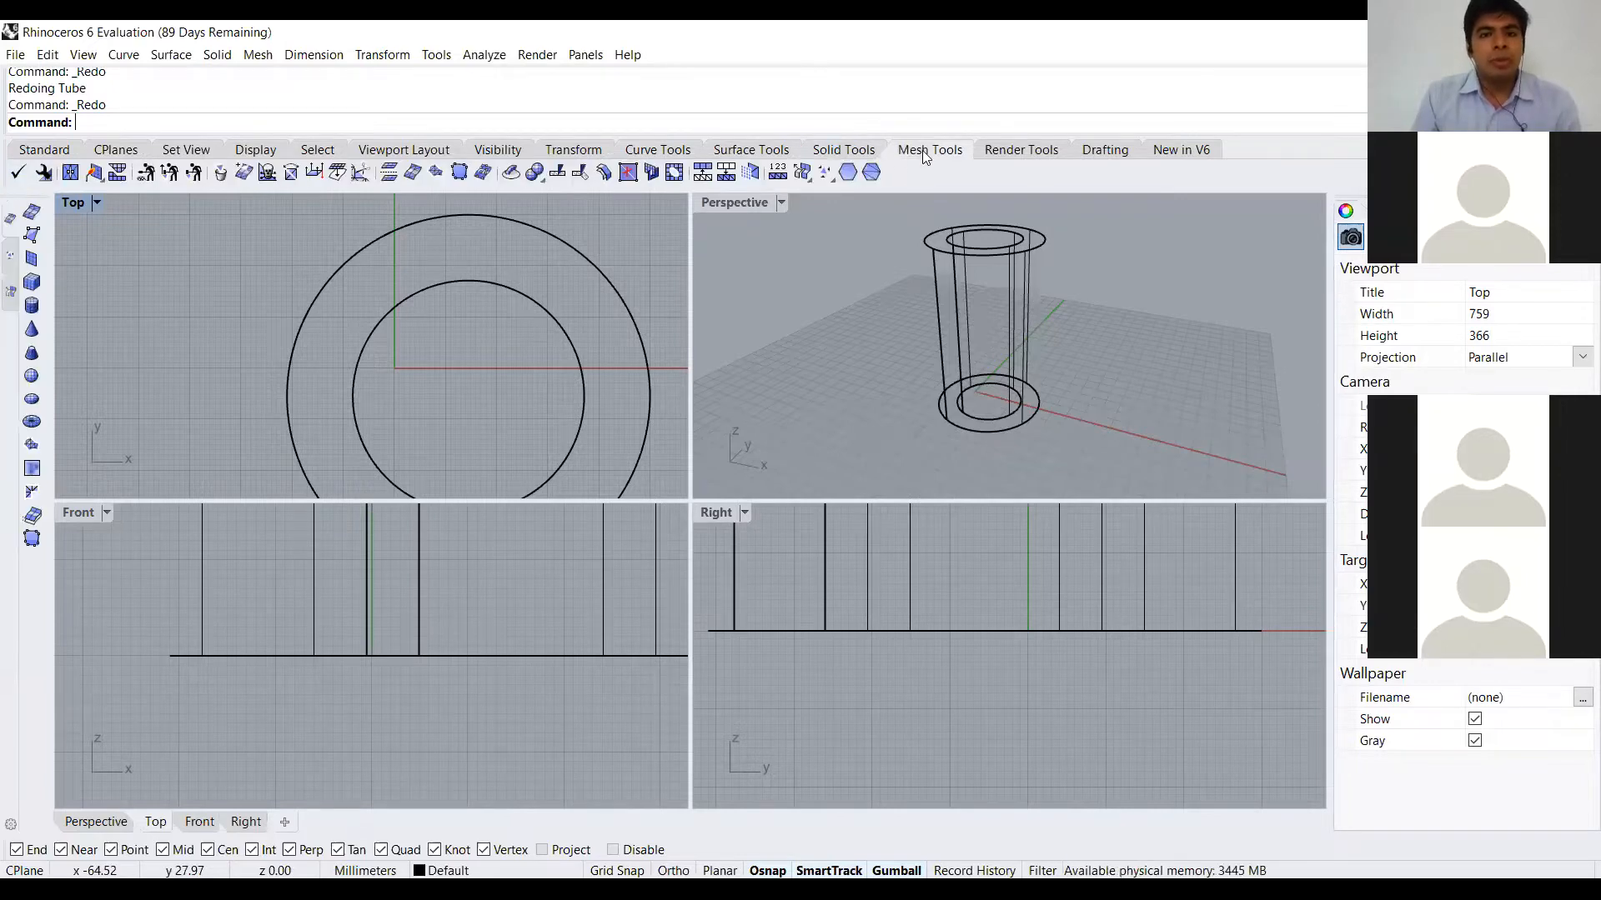
{"action": "left_click", "coordinate": [1006, 155]}
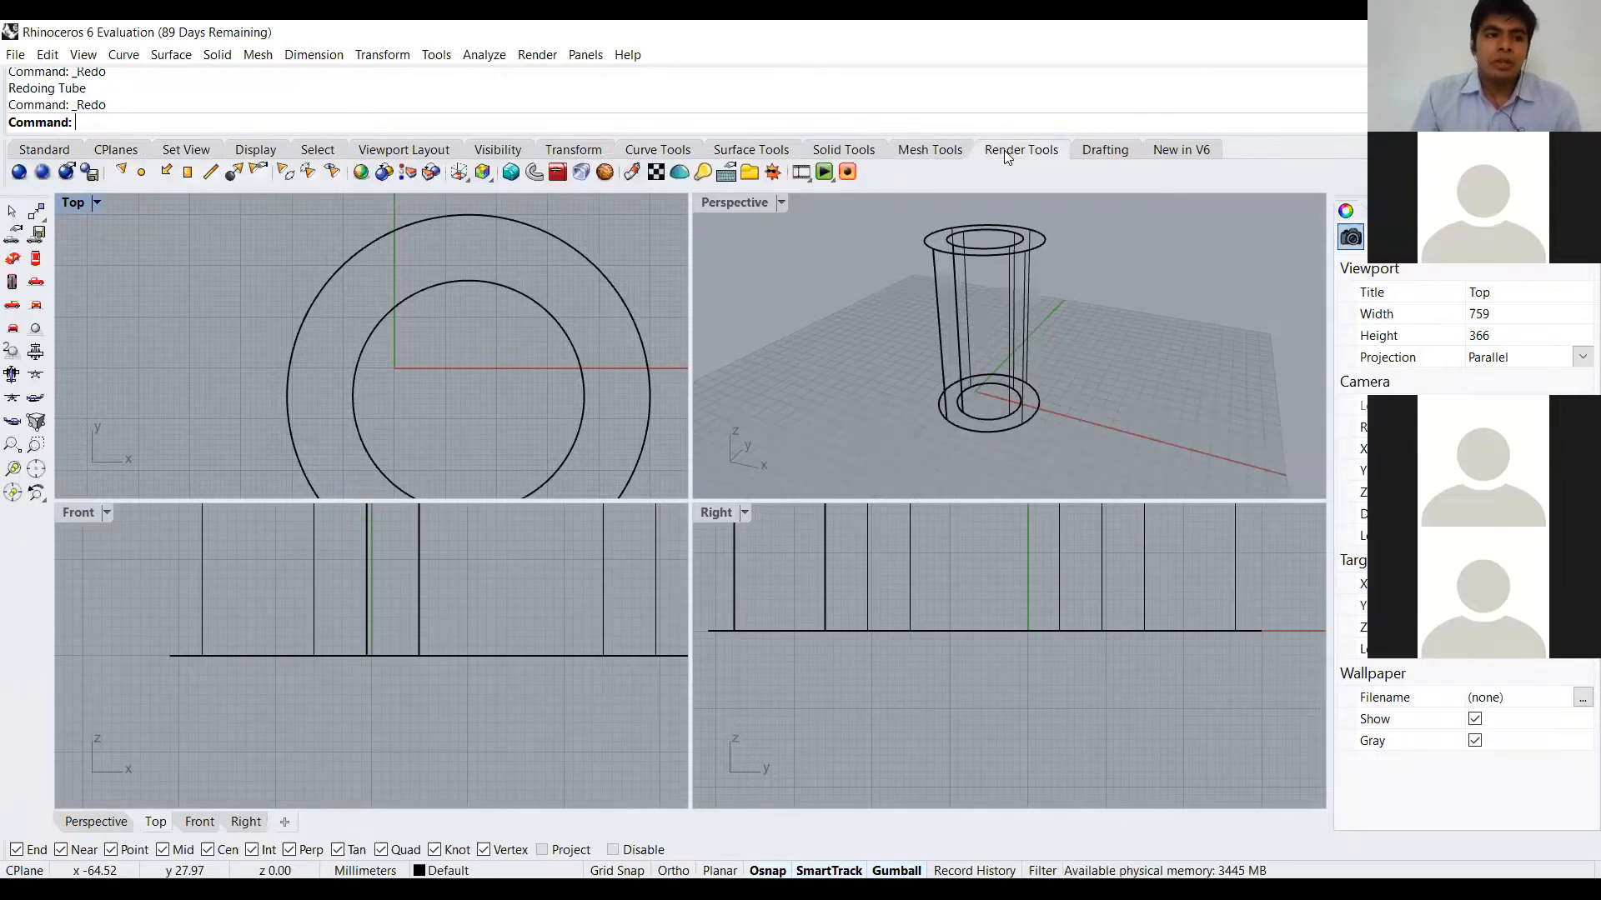
Browse through the tool sets from Standard to New in V6 and return to the Standard set
{"action": "left_click", "coordinate": [62, 153]}
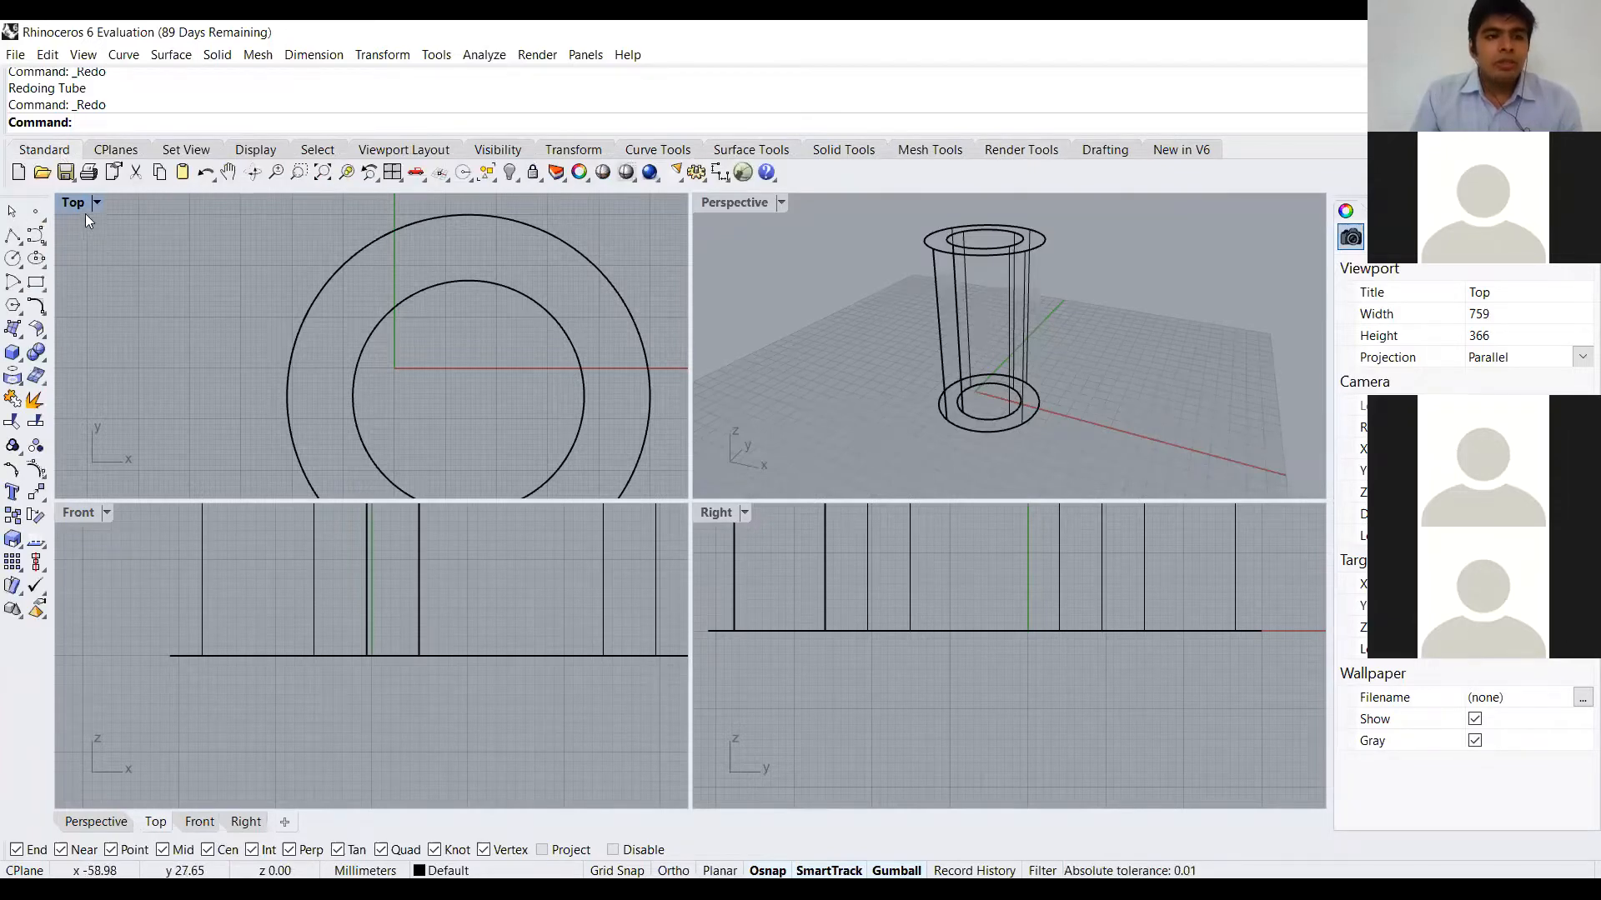
{"action": "scroll", "coordinate": [47, 147], "scroll_direction": "down", "scroll_amount": 1}
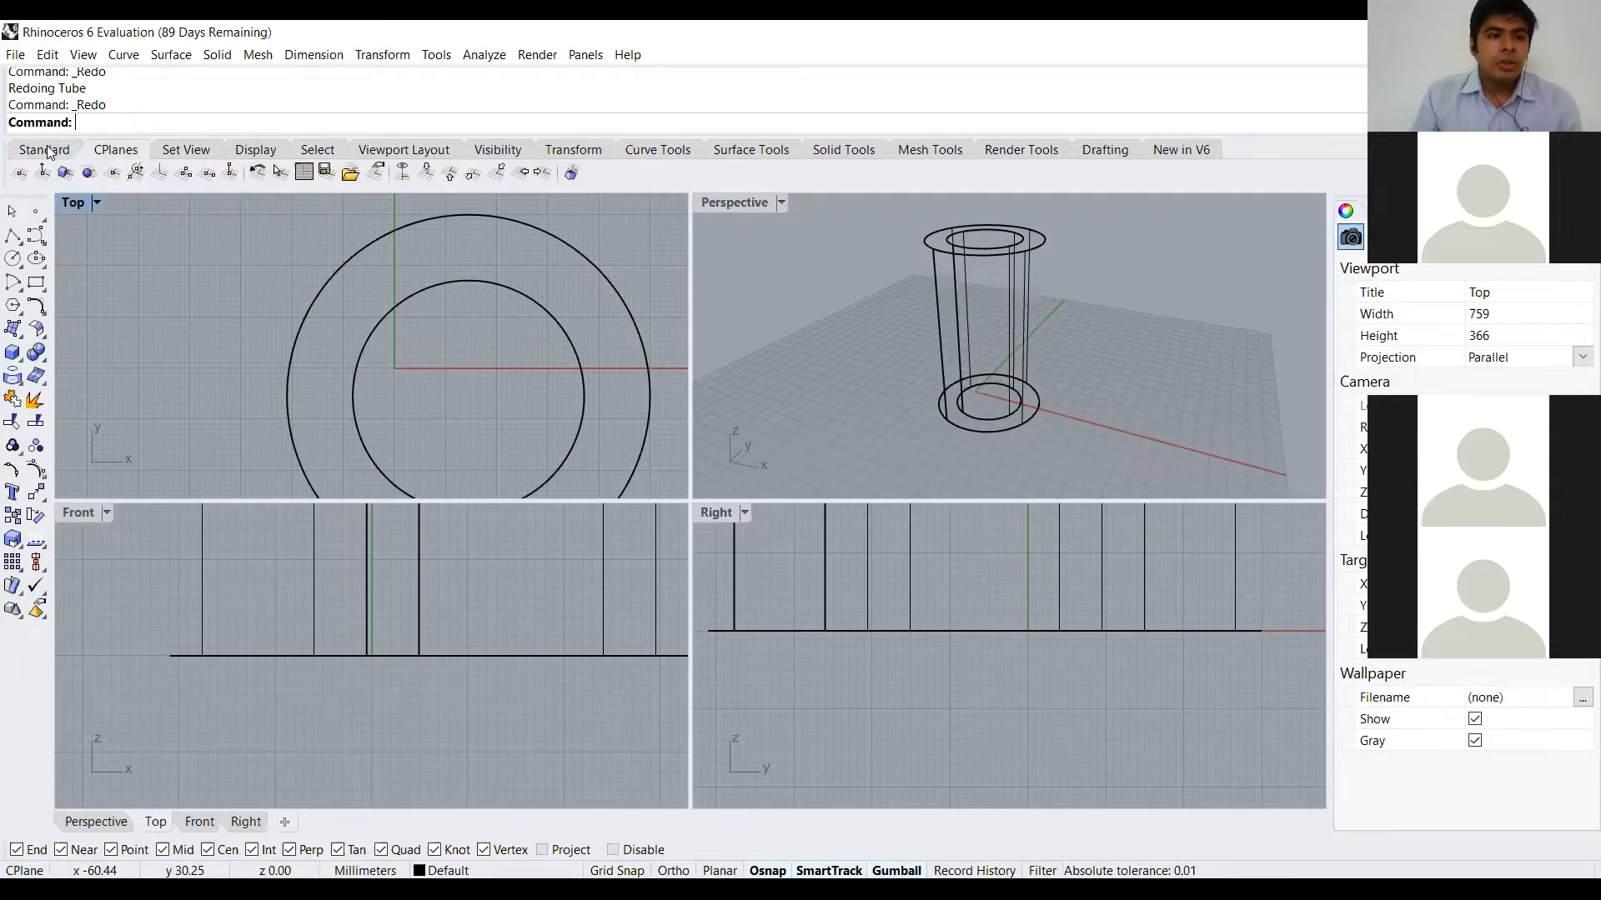
{"action": "scroll", "coordinate": [47, 147], "scroll_direction": "down", "scroll_amount": 1}
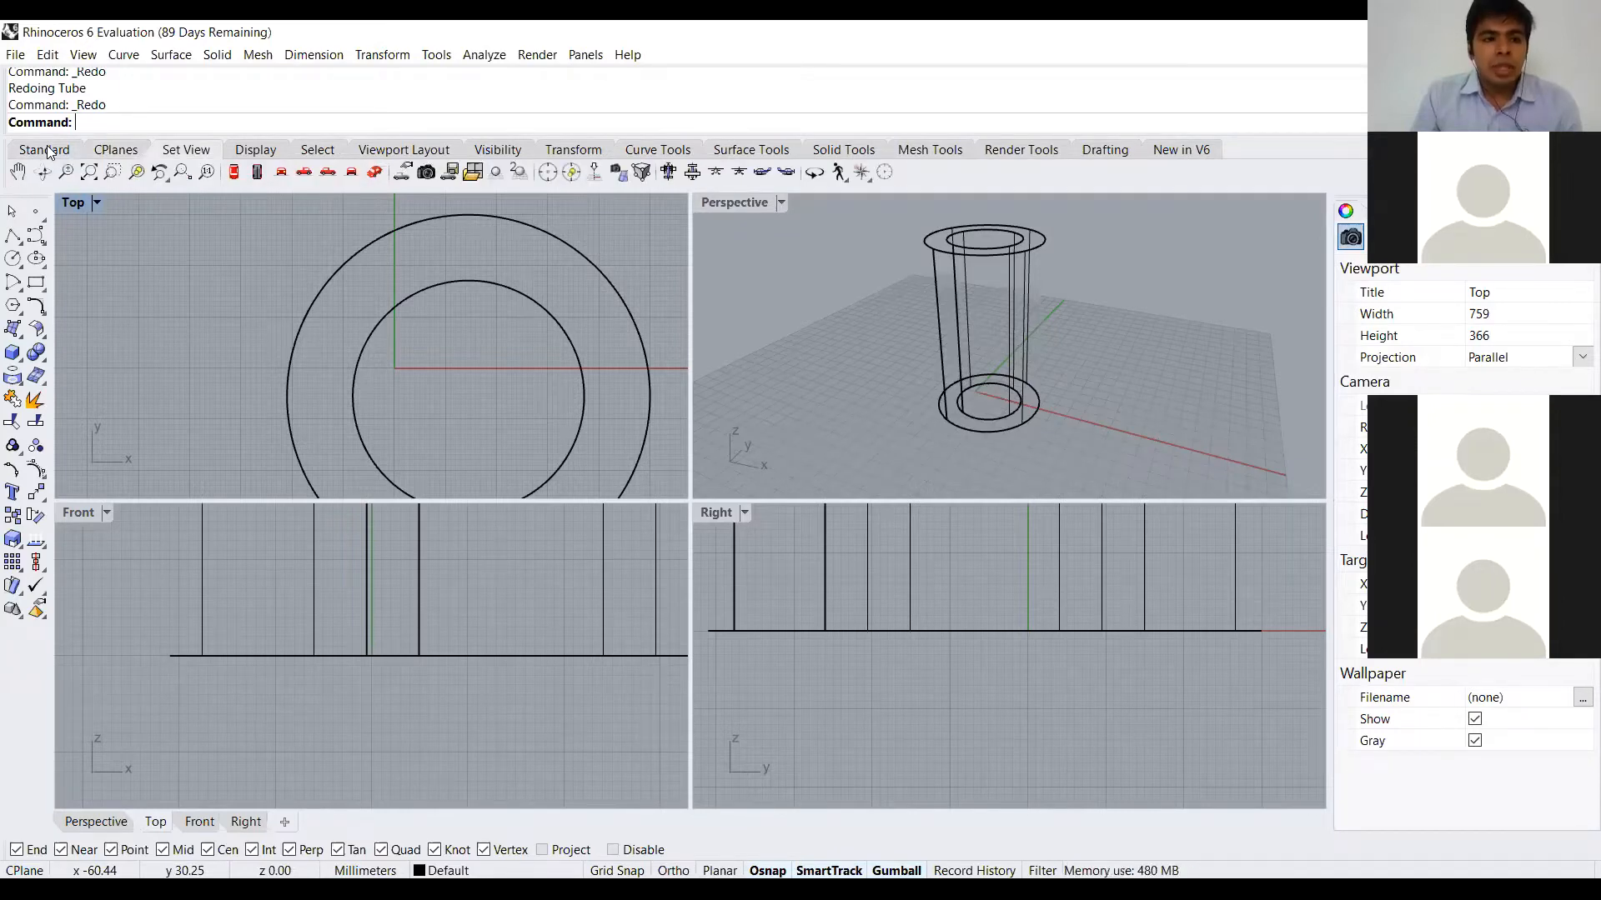
{"action": "scroll", "coordinate": [55, 146], "scroll_direction": "down", "scroll_amount": 2}
{"action": "scroll", "coordinate": [55, 146], "scroll_direction": "down", "scroll_amount": 4}
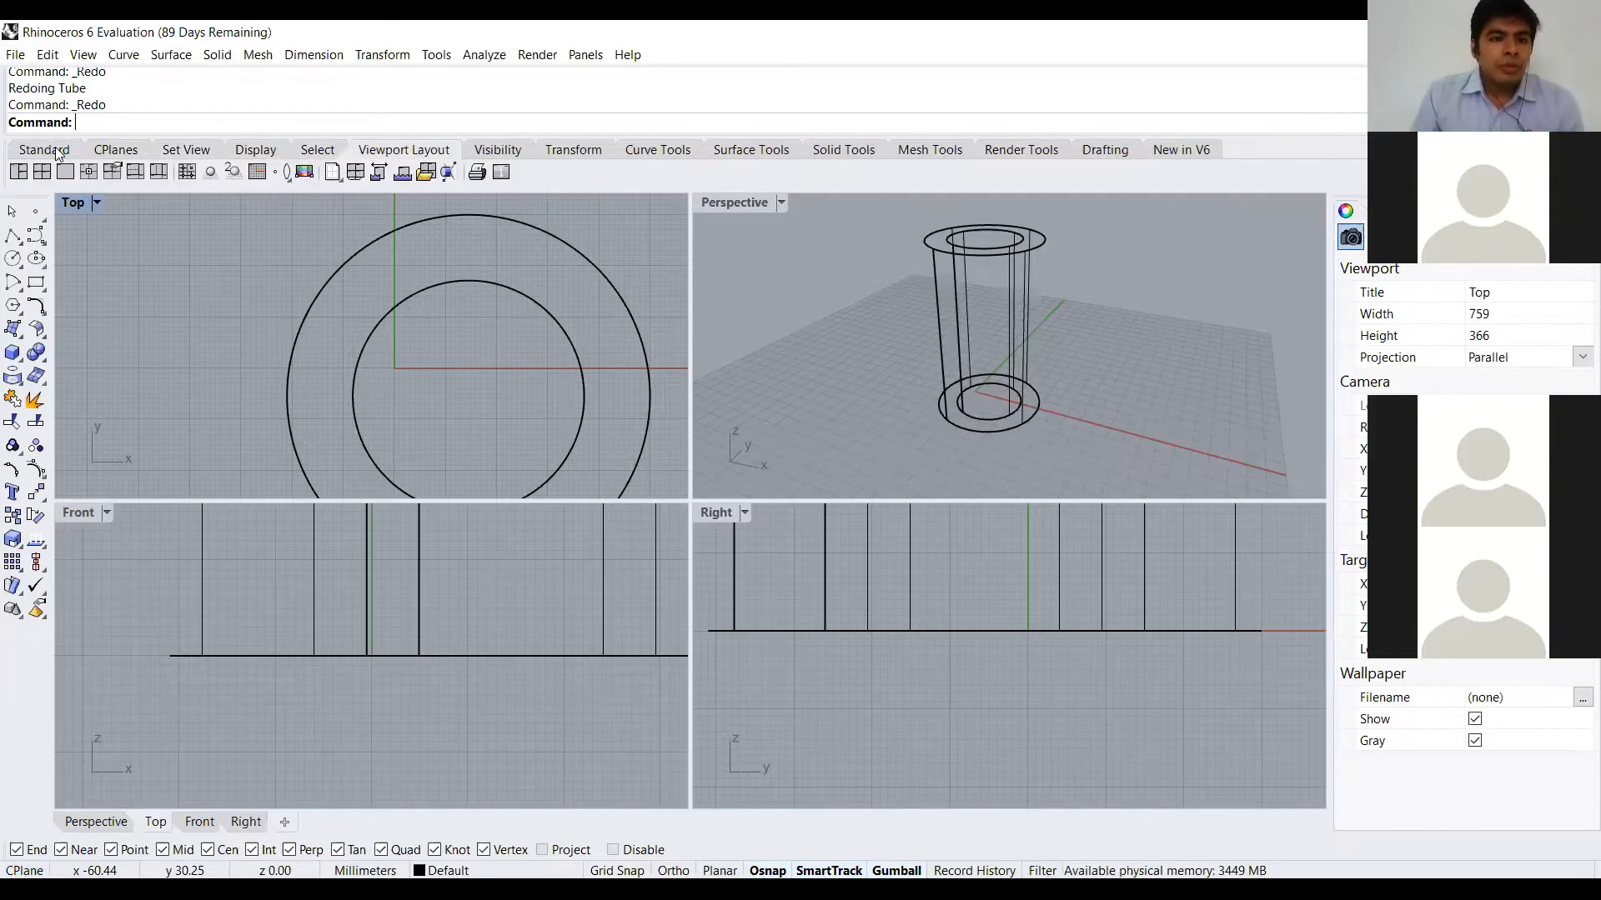
{"action": "scroll", "coordinate": [55, 147], "scroll_direction": "down", "scroll_amount": 5}
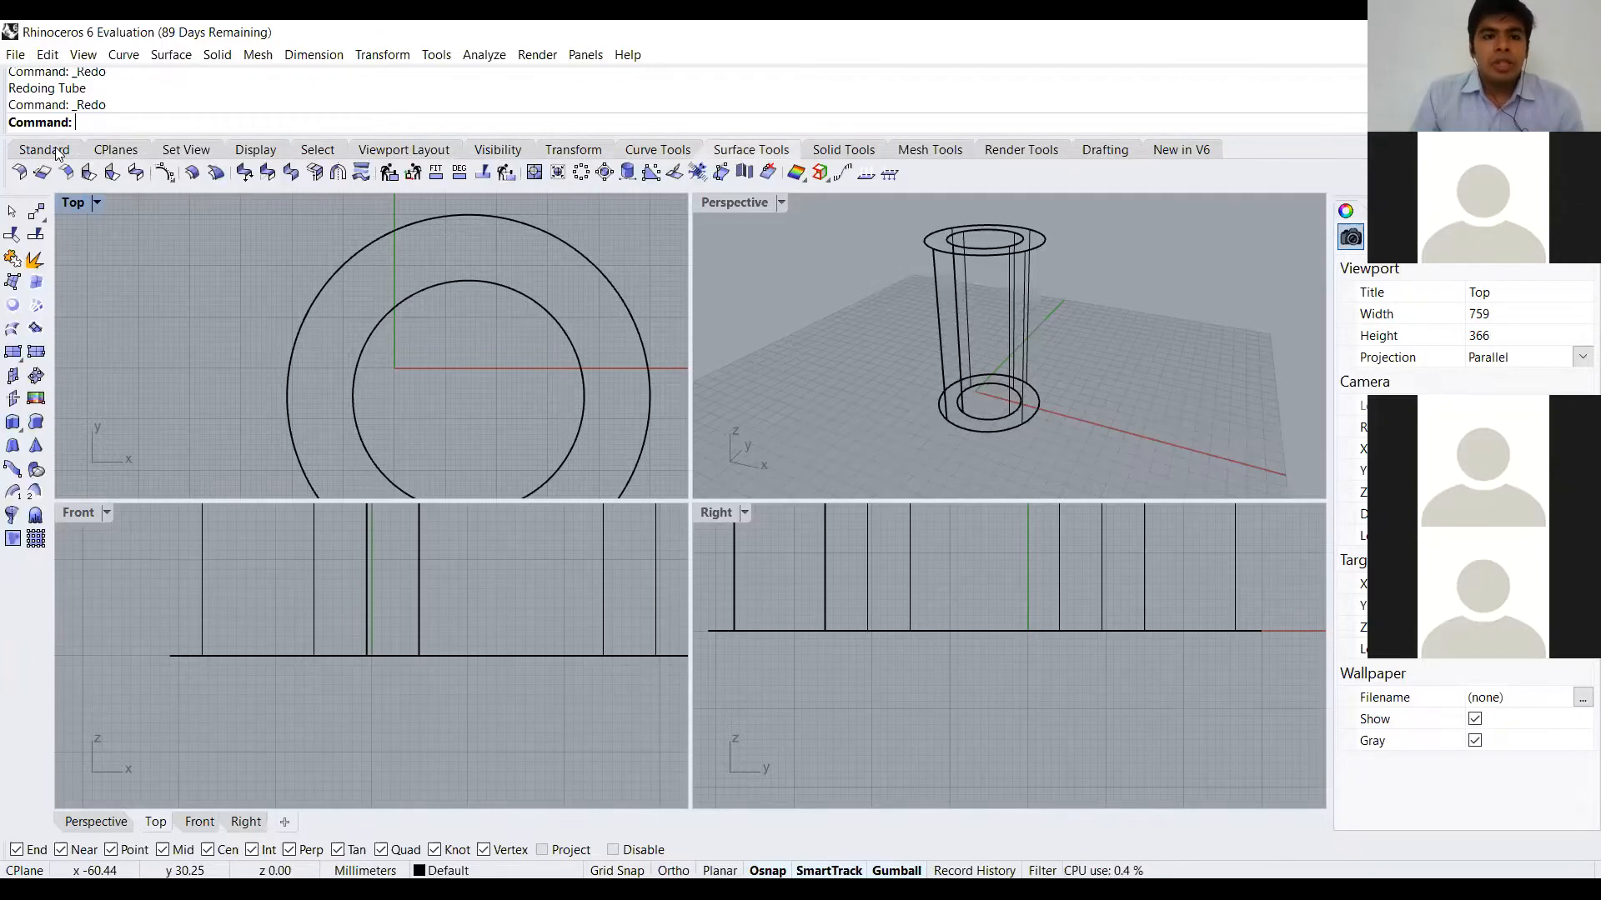
{"action": "scroll", "coordinate": [56, 147], "scroll_direction": "down", "scroll_amount": 1}
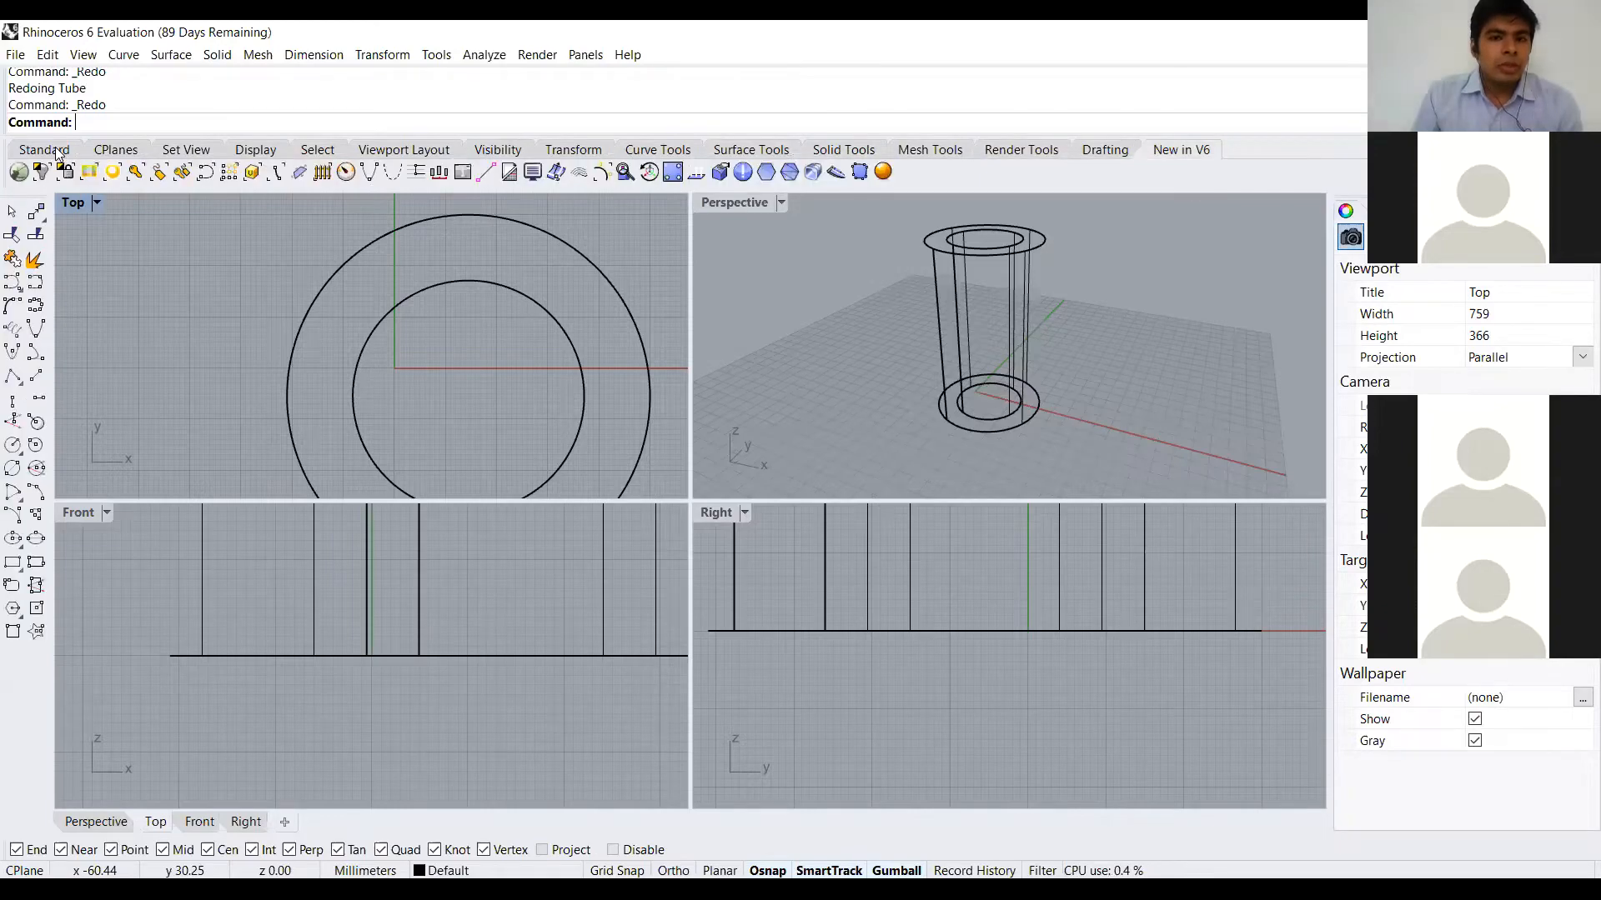
{"action": "scroll", "coordinate": [55, 147], "scroll_direction": "up", "scroll_amount": 5}
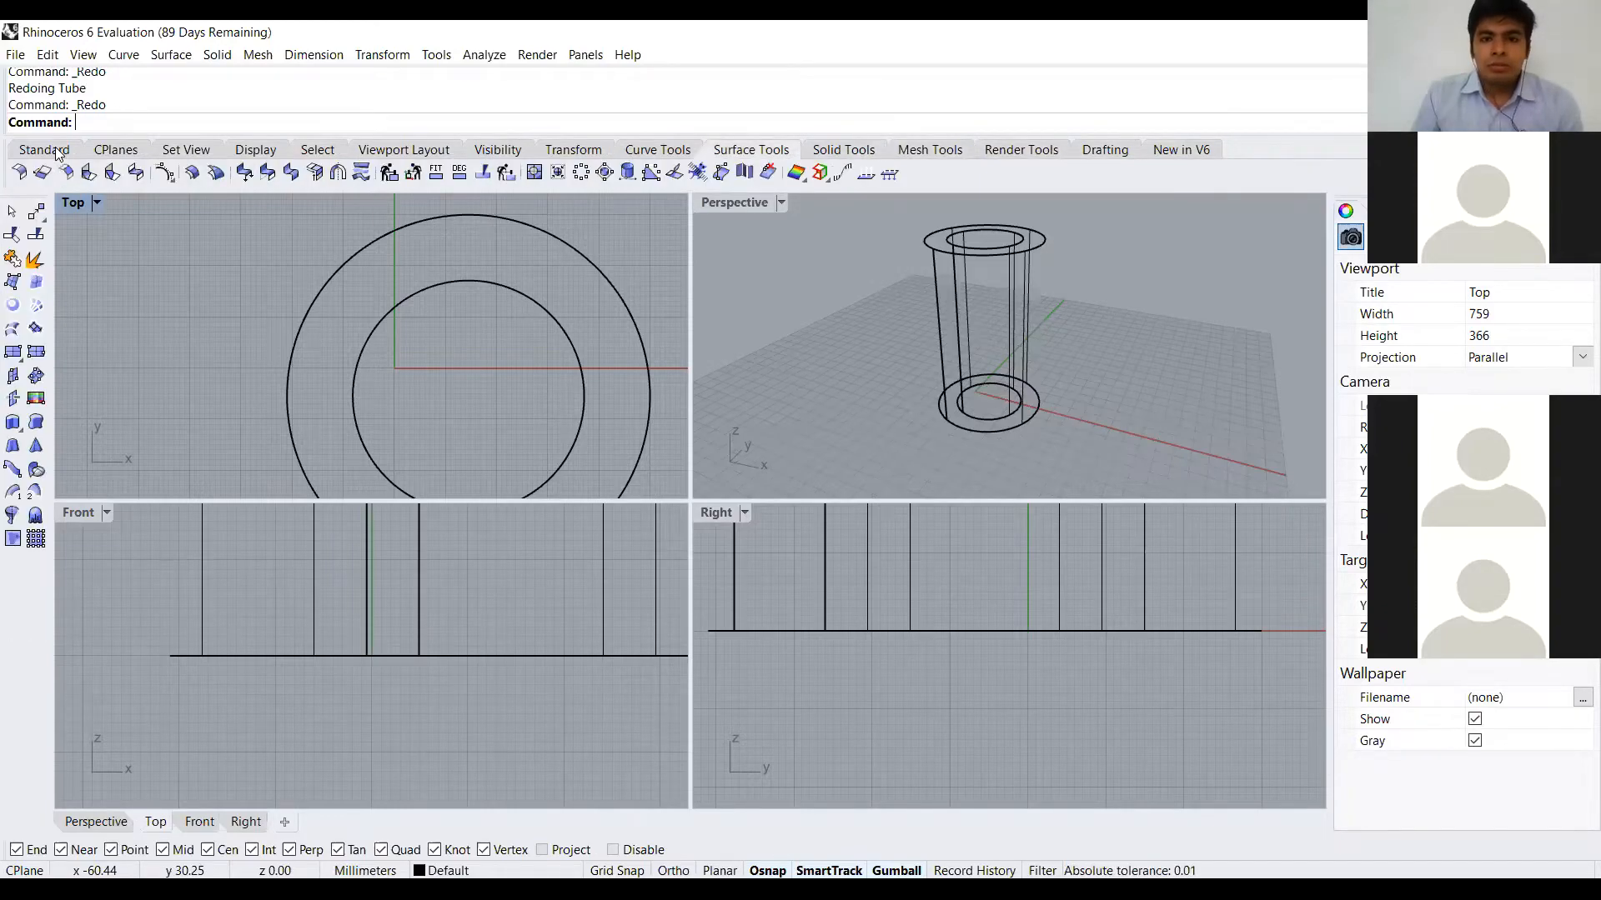
{"action": "scroll", "coordinate": [55, 147], "scroll_direction": "up", "scroll_amount": 5}
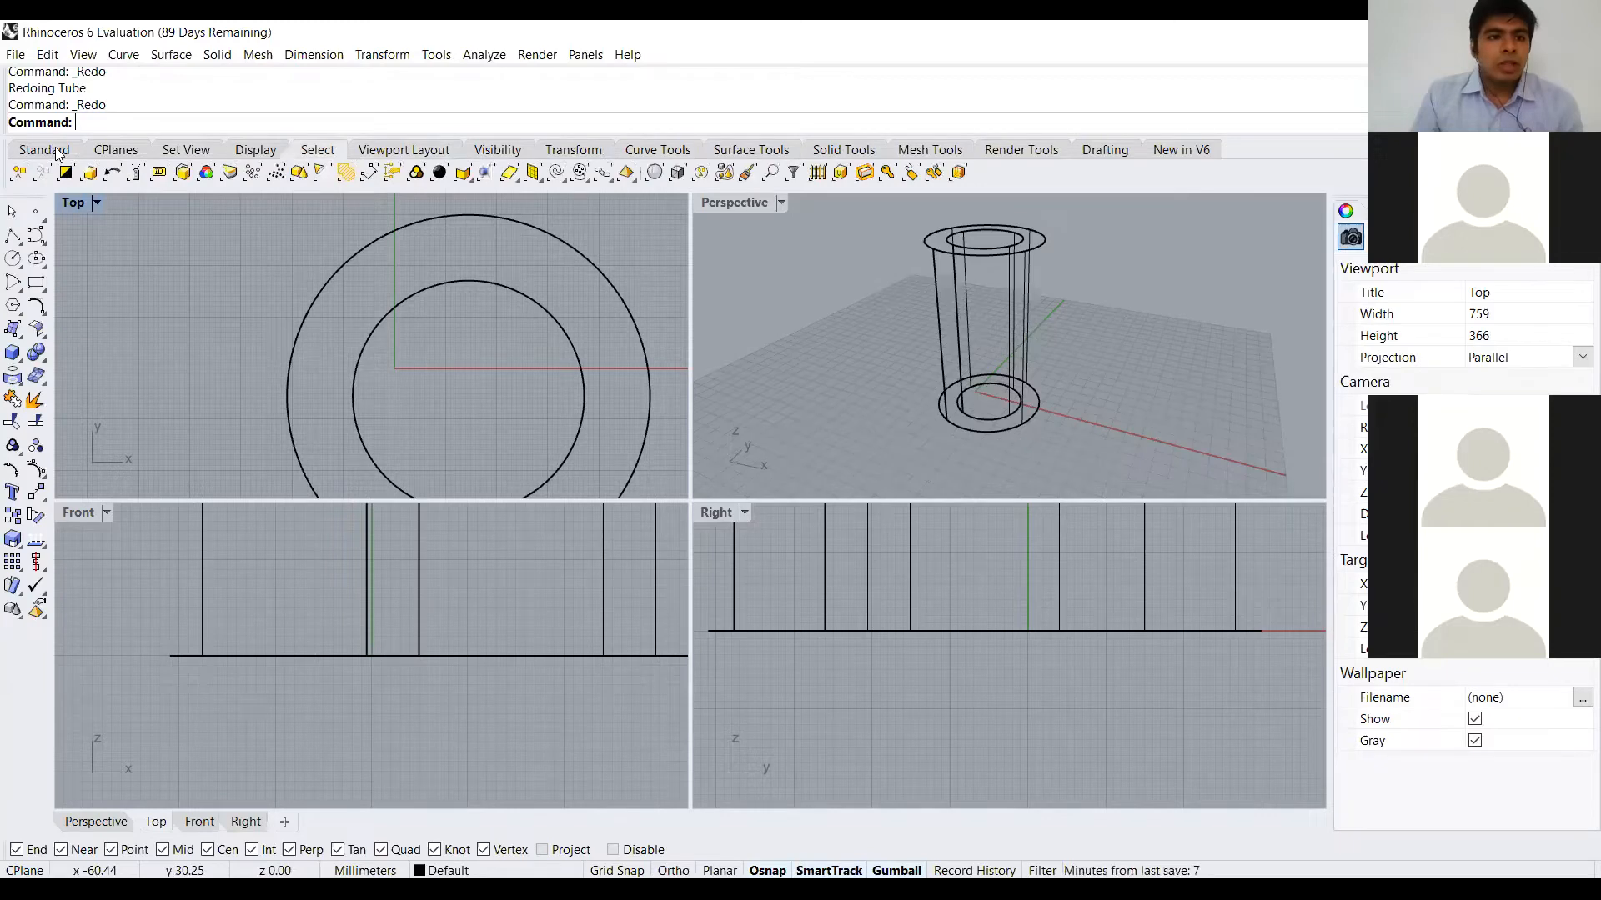
{"action": "scroll", "coordinate": [55, 148], "scroll_direction": "up", "scroll_amount": 4}
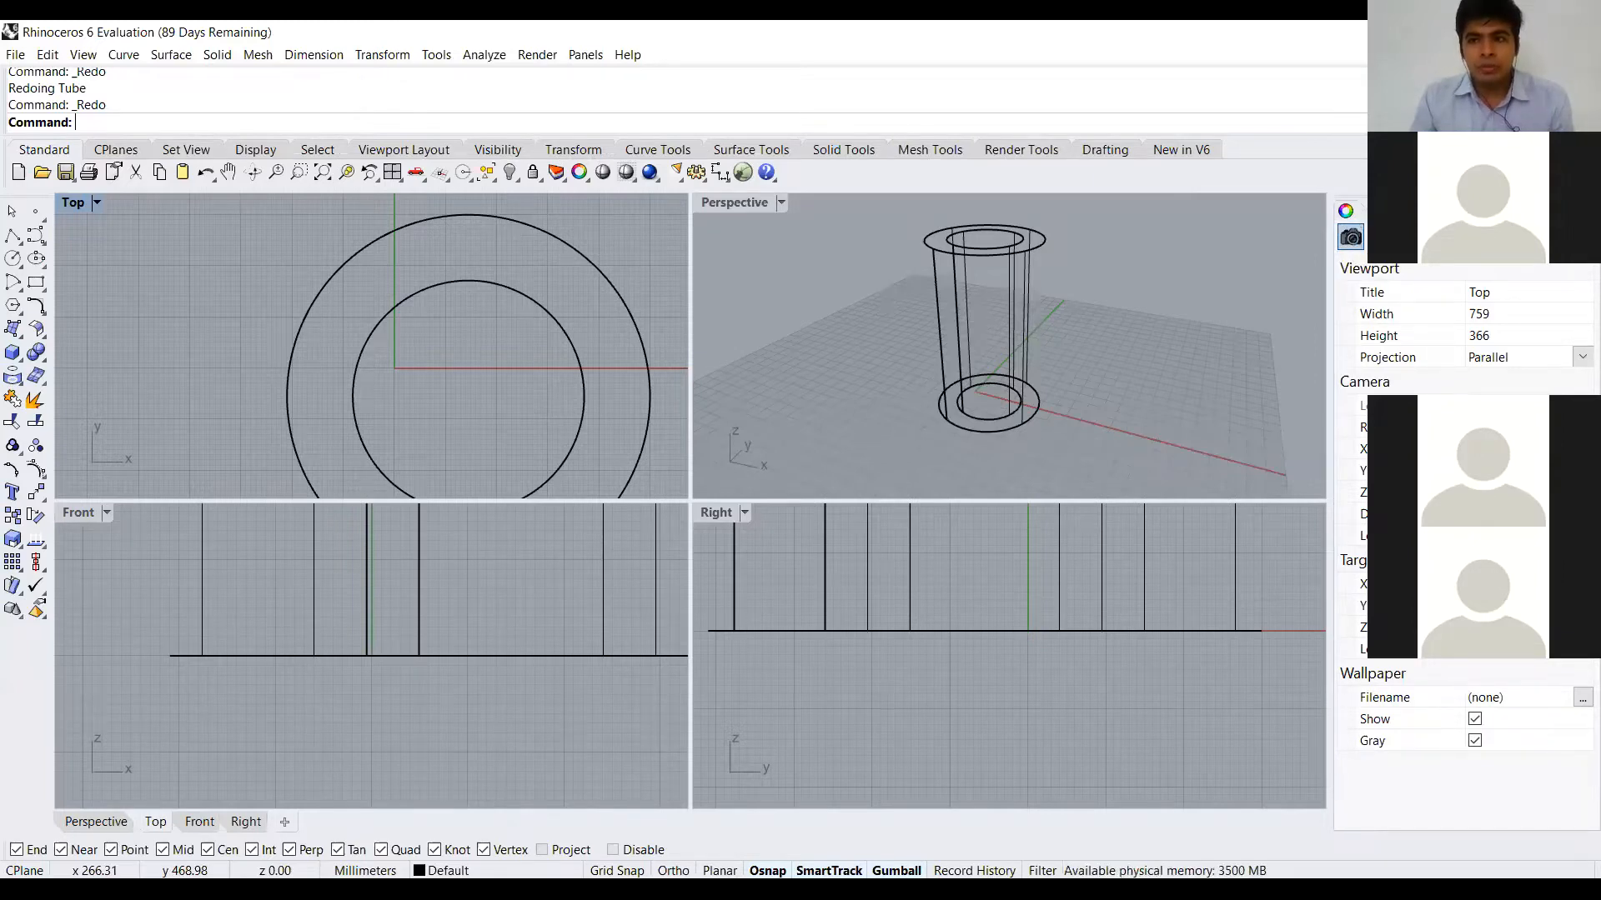
Show the layer list, add two layers after Layer 01, and nest three levels of sublayers under the second new layer
{"action": "left_click", "coordinate": [1346, 211]}
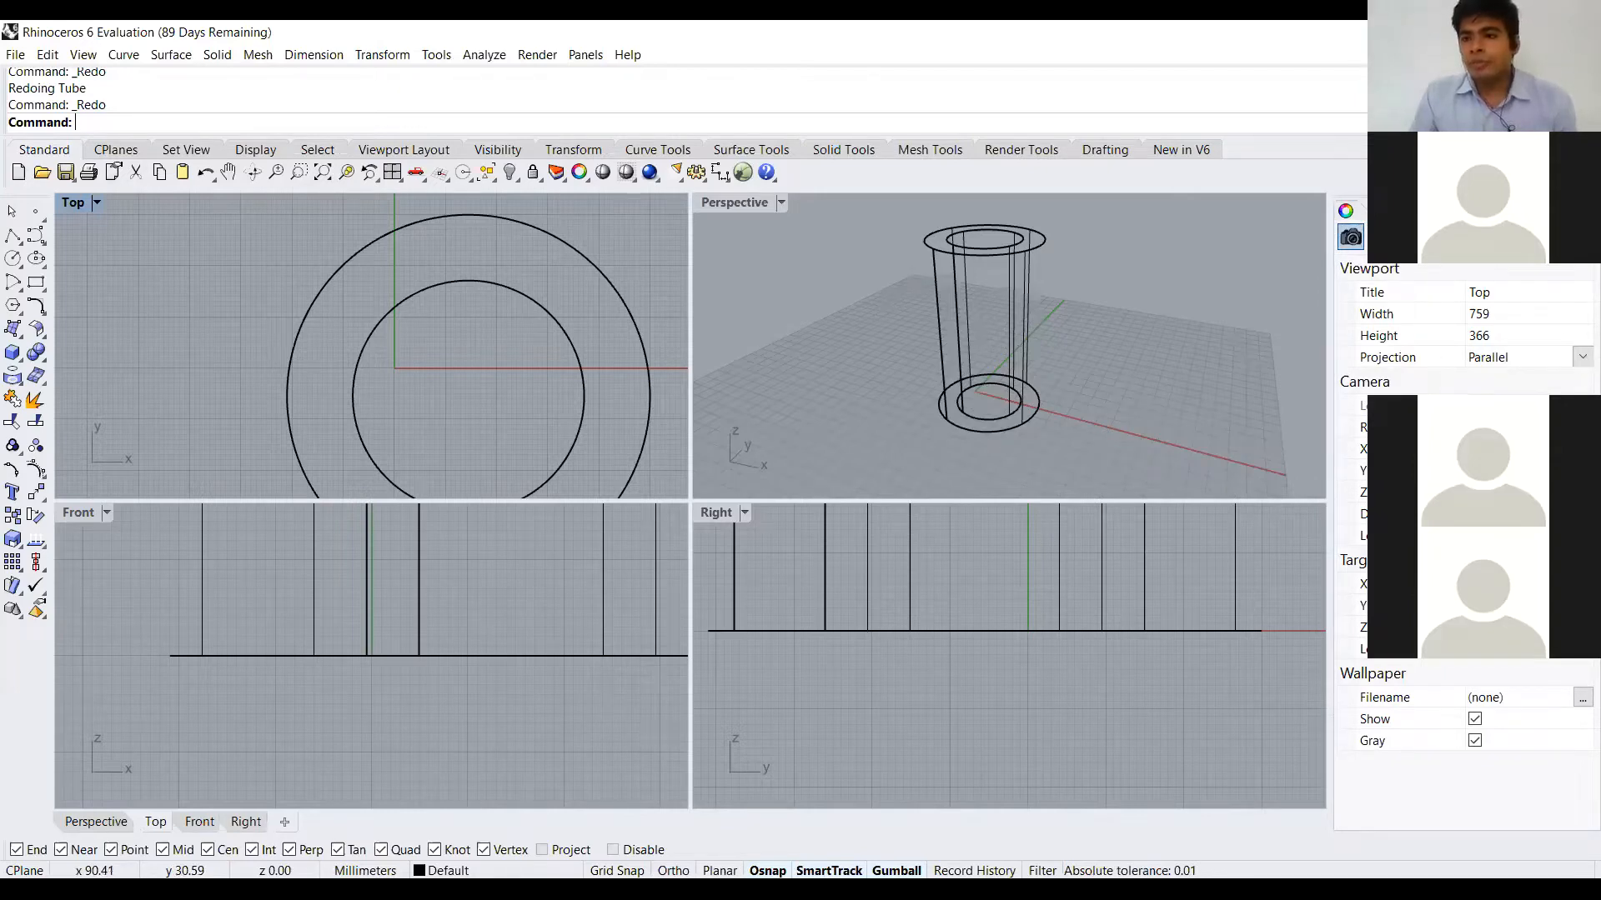
{"action": "left_click", "coordinate": [1418, 210]}
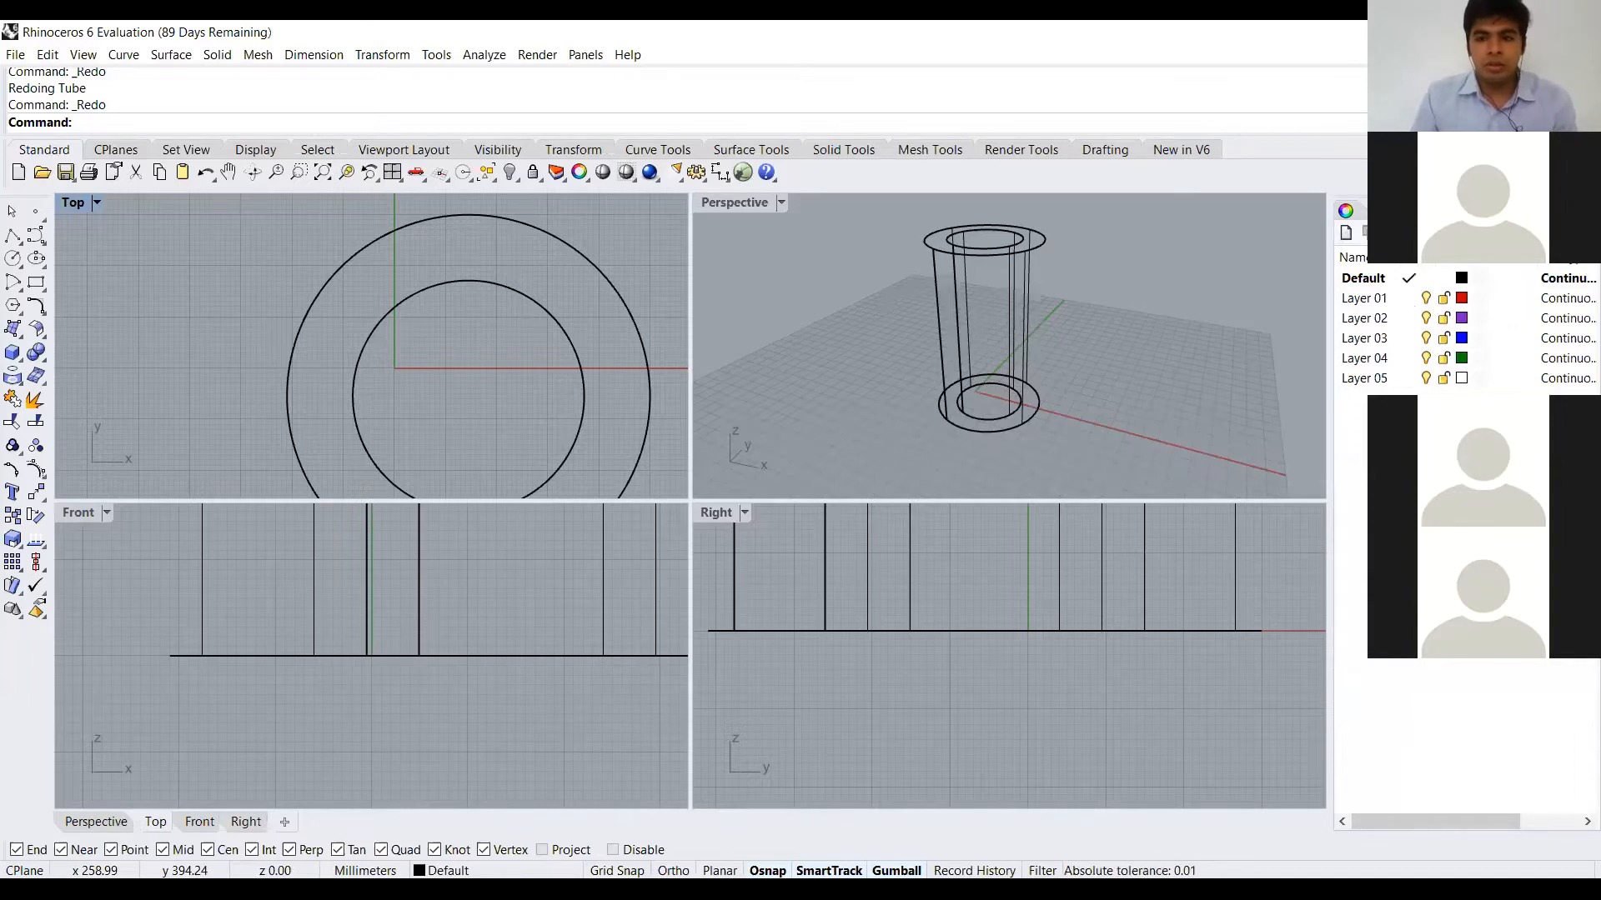
{"action": "left_click", "coordinate": [1366, 300]}
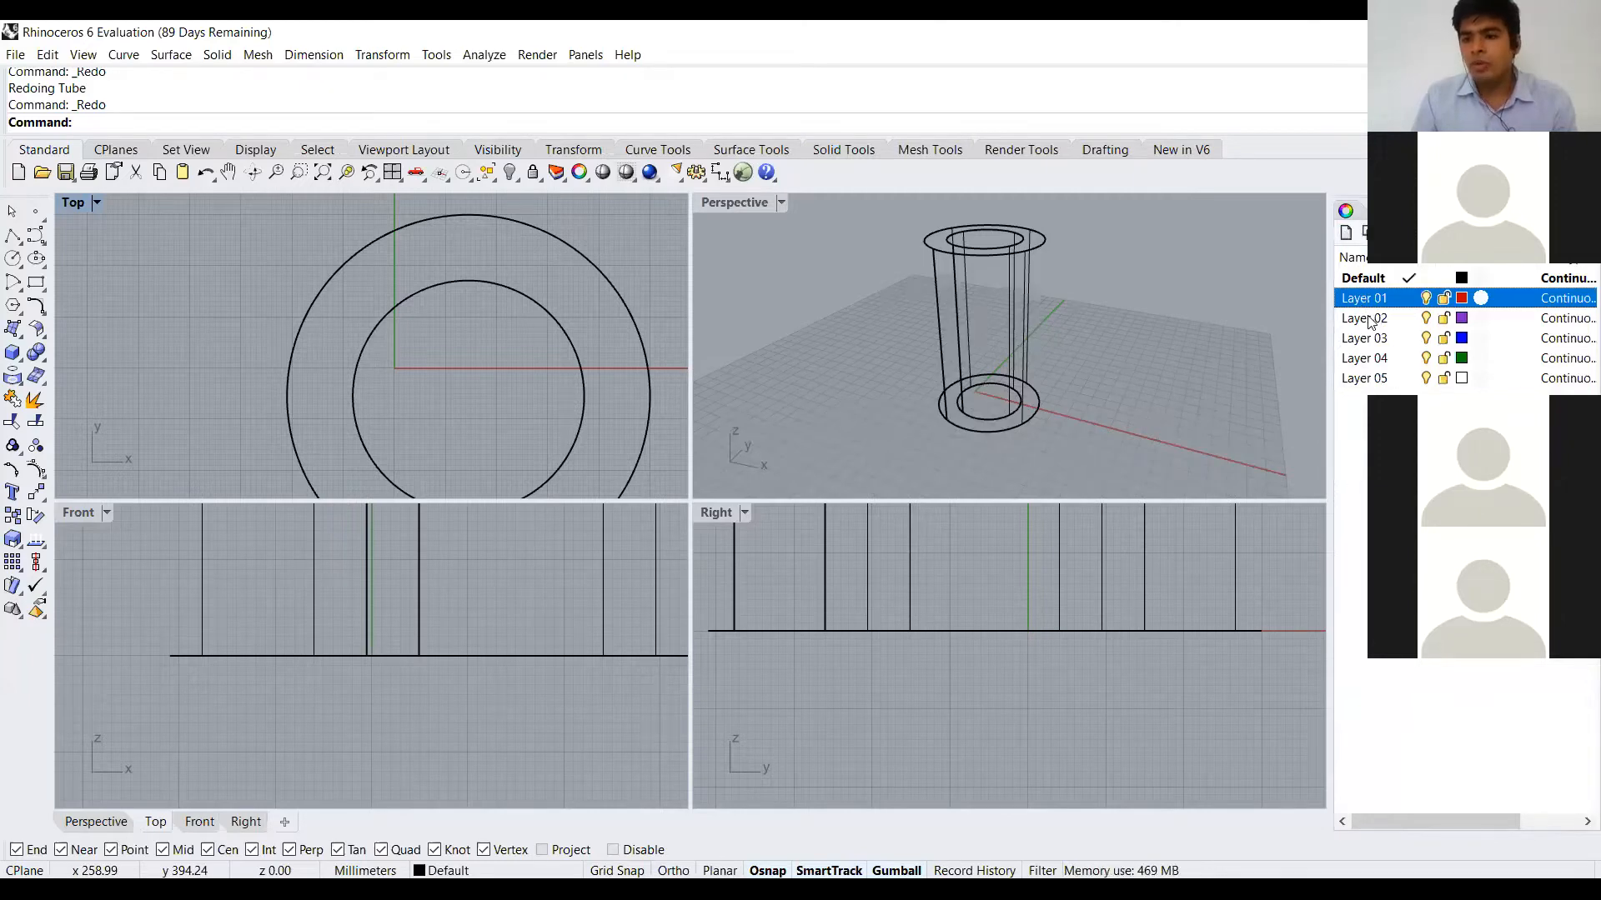
{"action": "left_click", "coordinate": [1344, 233]}
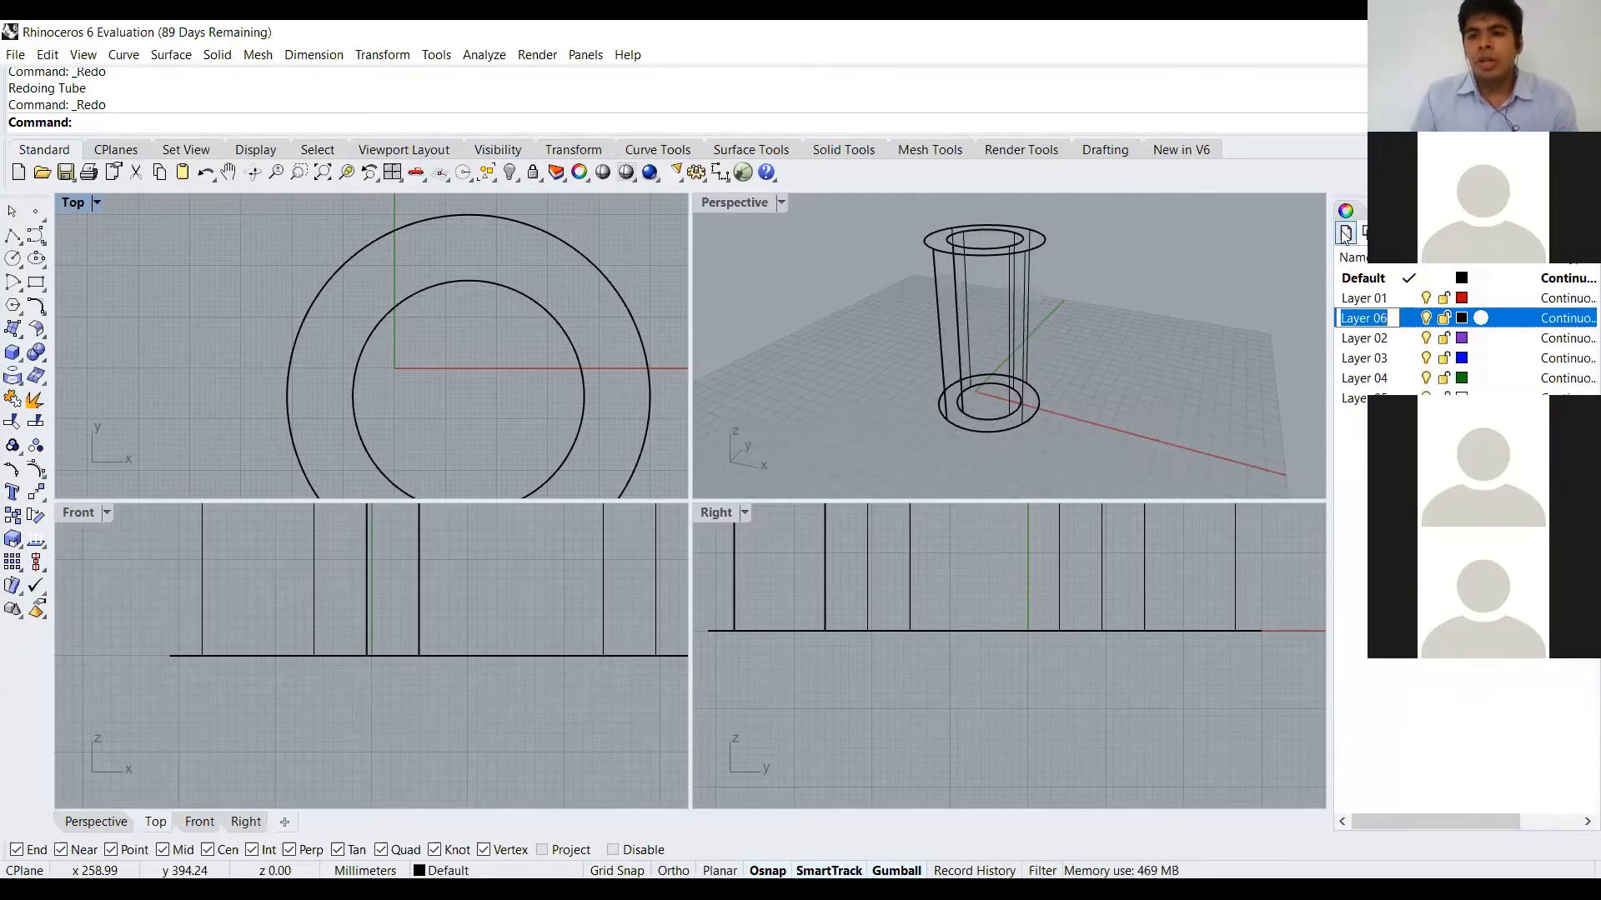
{"action": "left_click", "coordinate": [1345, 234]}
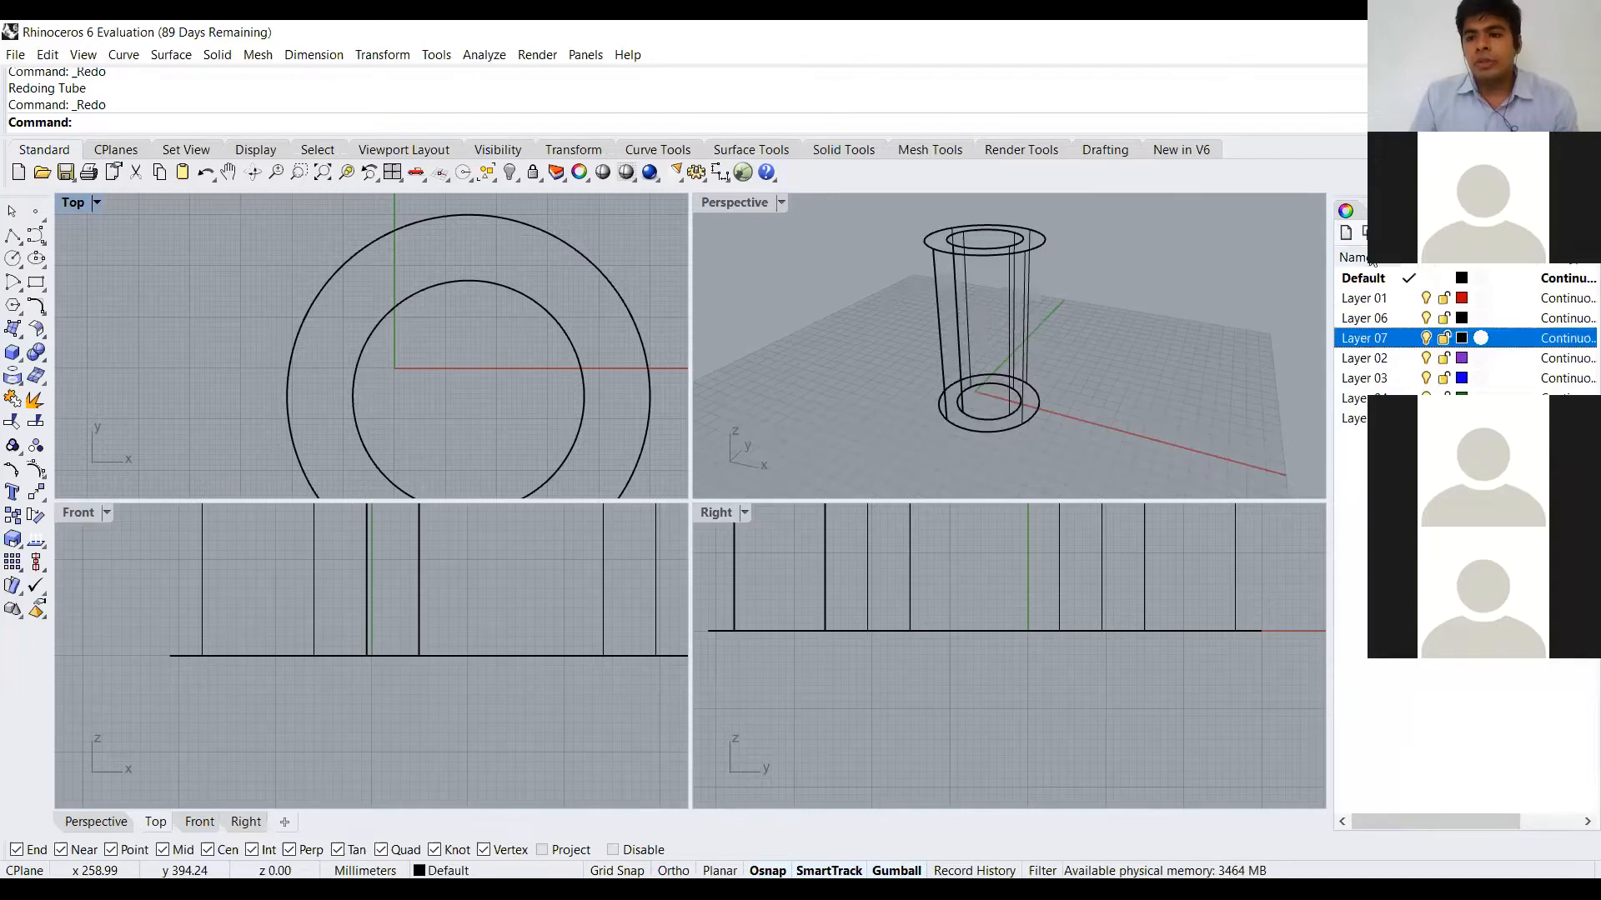
{"action": "left_click", "coordinate": [1367, 234]}
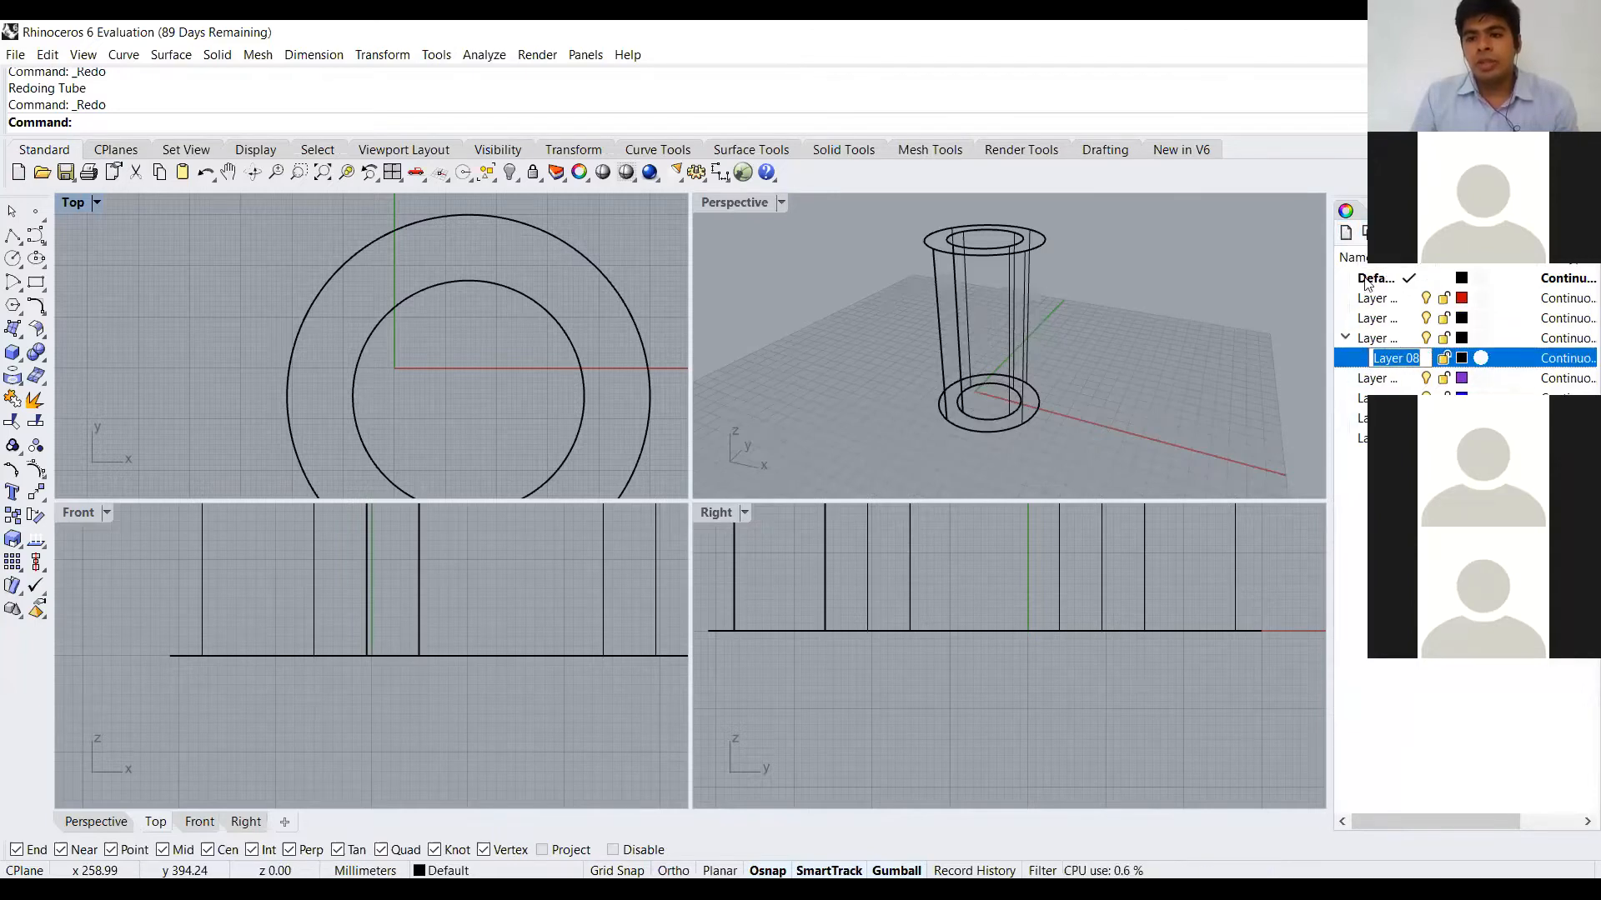
{"action": "left_click", "coordinate": [1368, 234]}
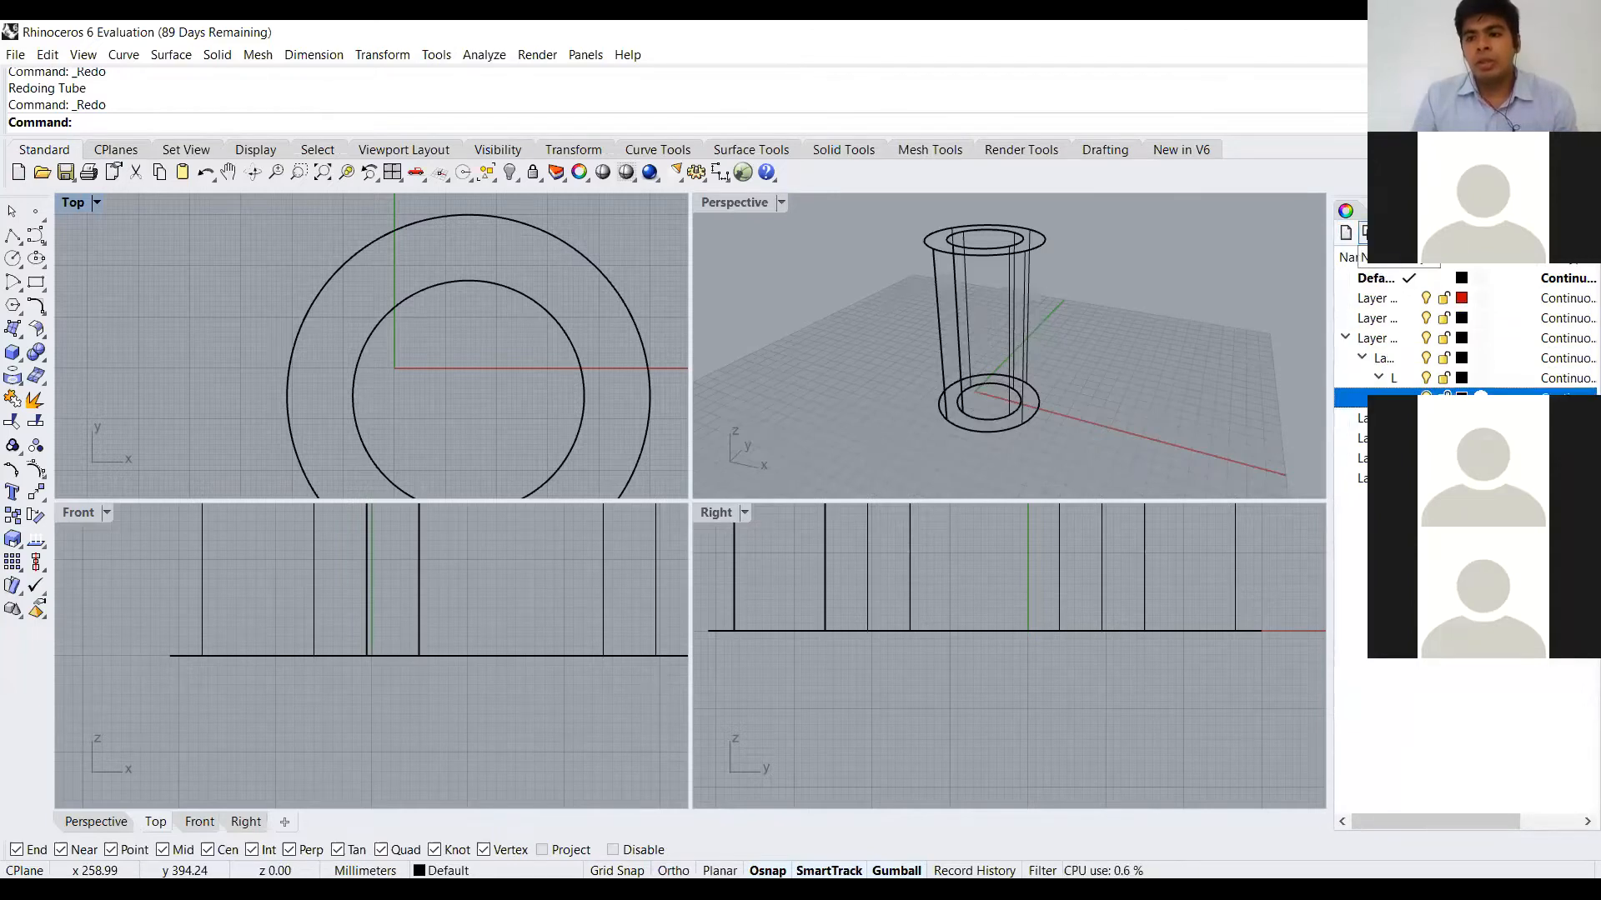
Add two more sublayers beneath the deepest nested layer and collapse the parent layer's tree
{"action": "left_click", "coordinate": [1367, 234]}
{"action": "left_click", "coordinate": [1367, 234]}
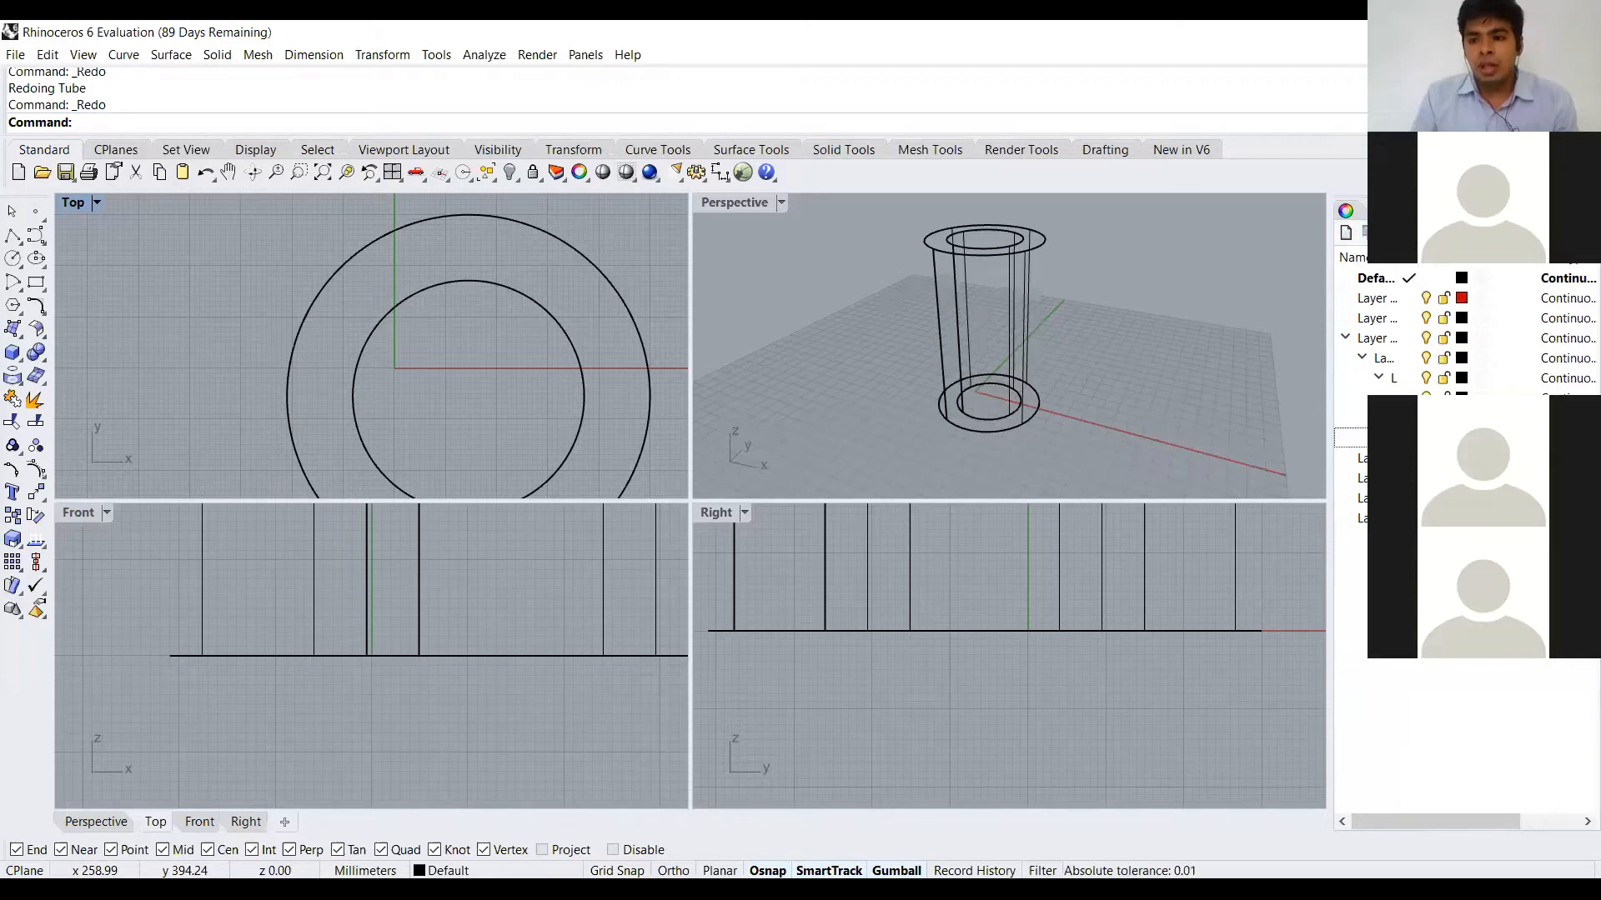
{"action": "left_click", "coordinate": [1343, 338]}
{"action": "left_click", "coordinate": [1345, 338]}
{"action": "left_click", "coordinate": [1345, 339]}
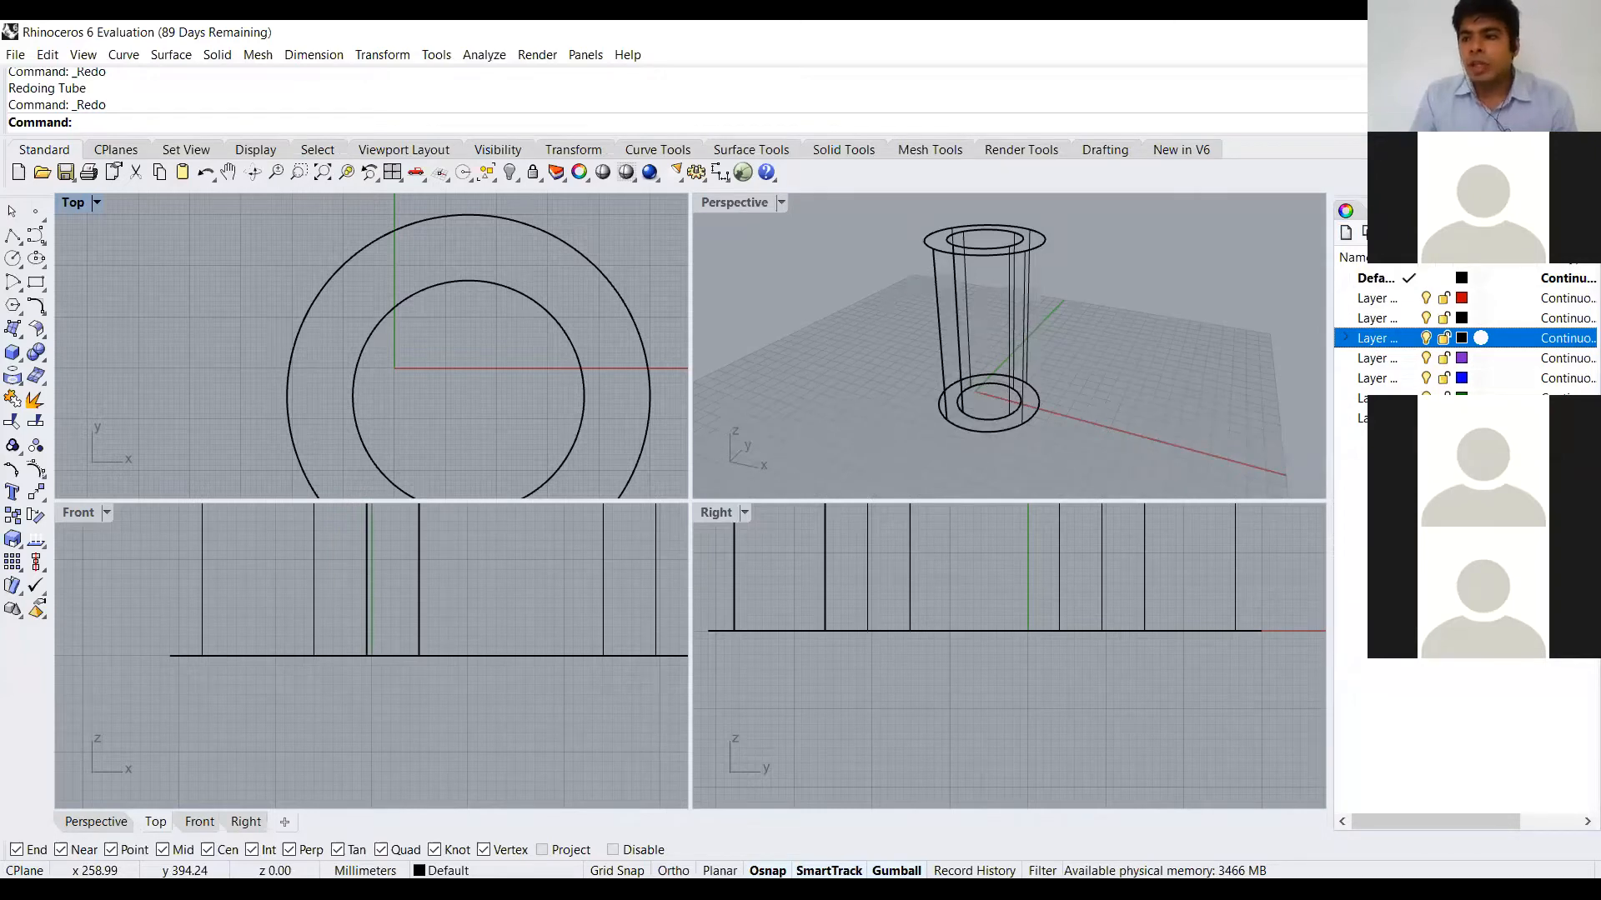
{"action": "left_click", "coordinate": [1519, 210]}
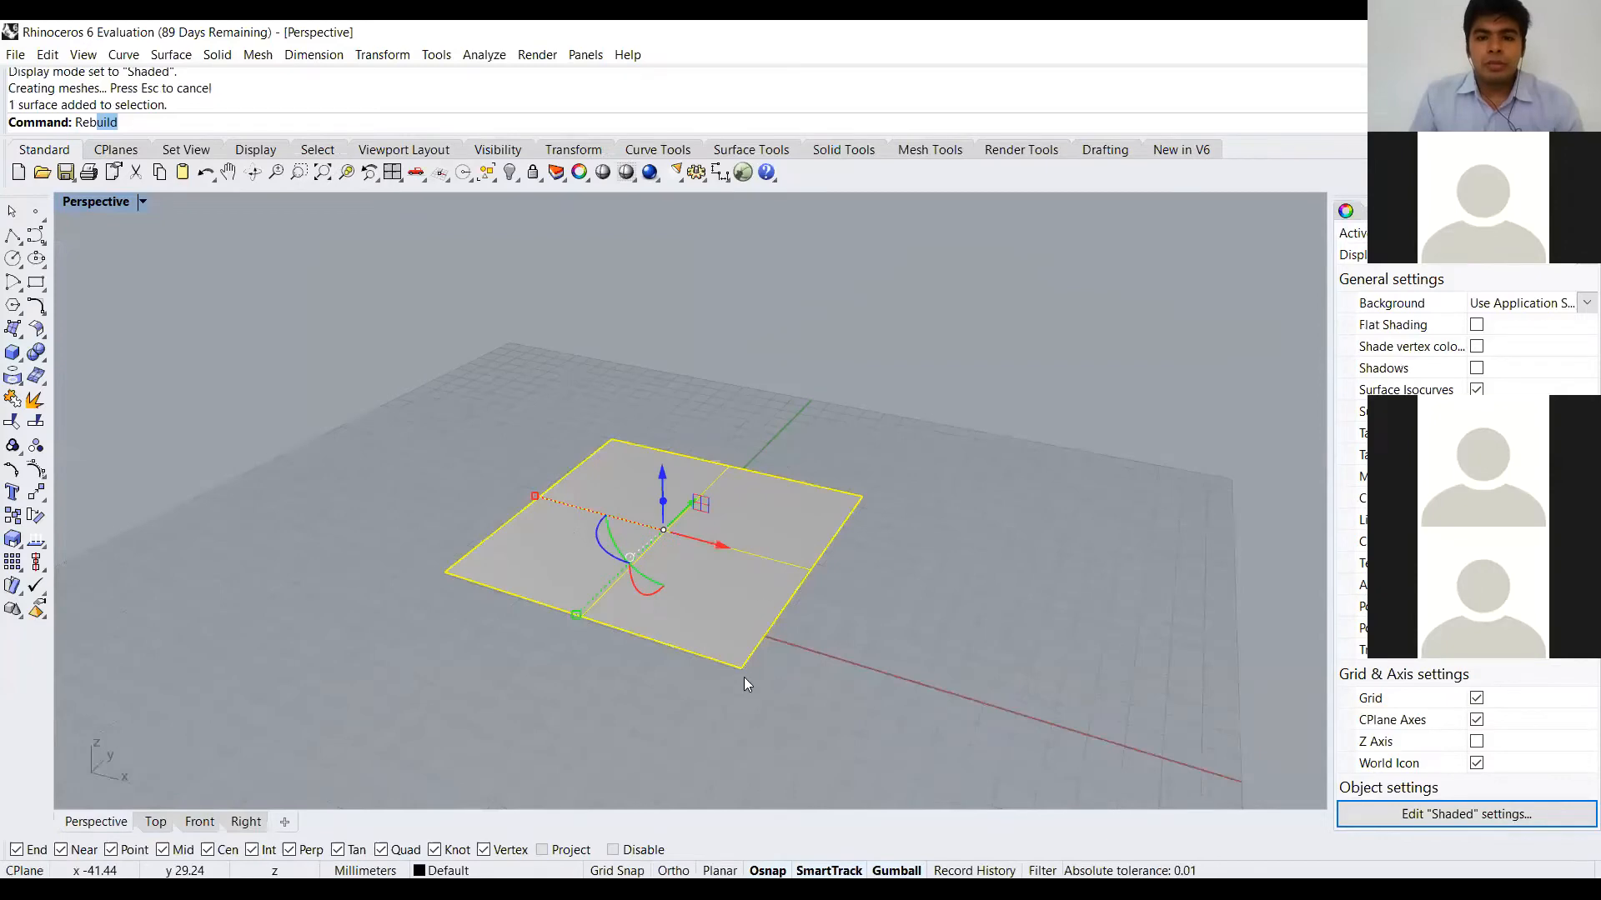
Rebuild the flat surface with 10 points and degree 3 in both U and V, and show its control points
{"action": "key", "text": "Return"}
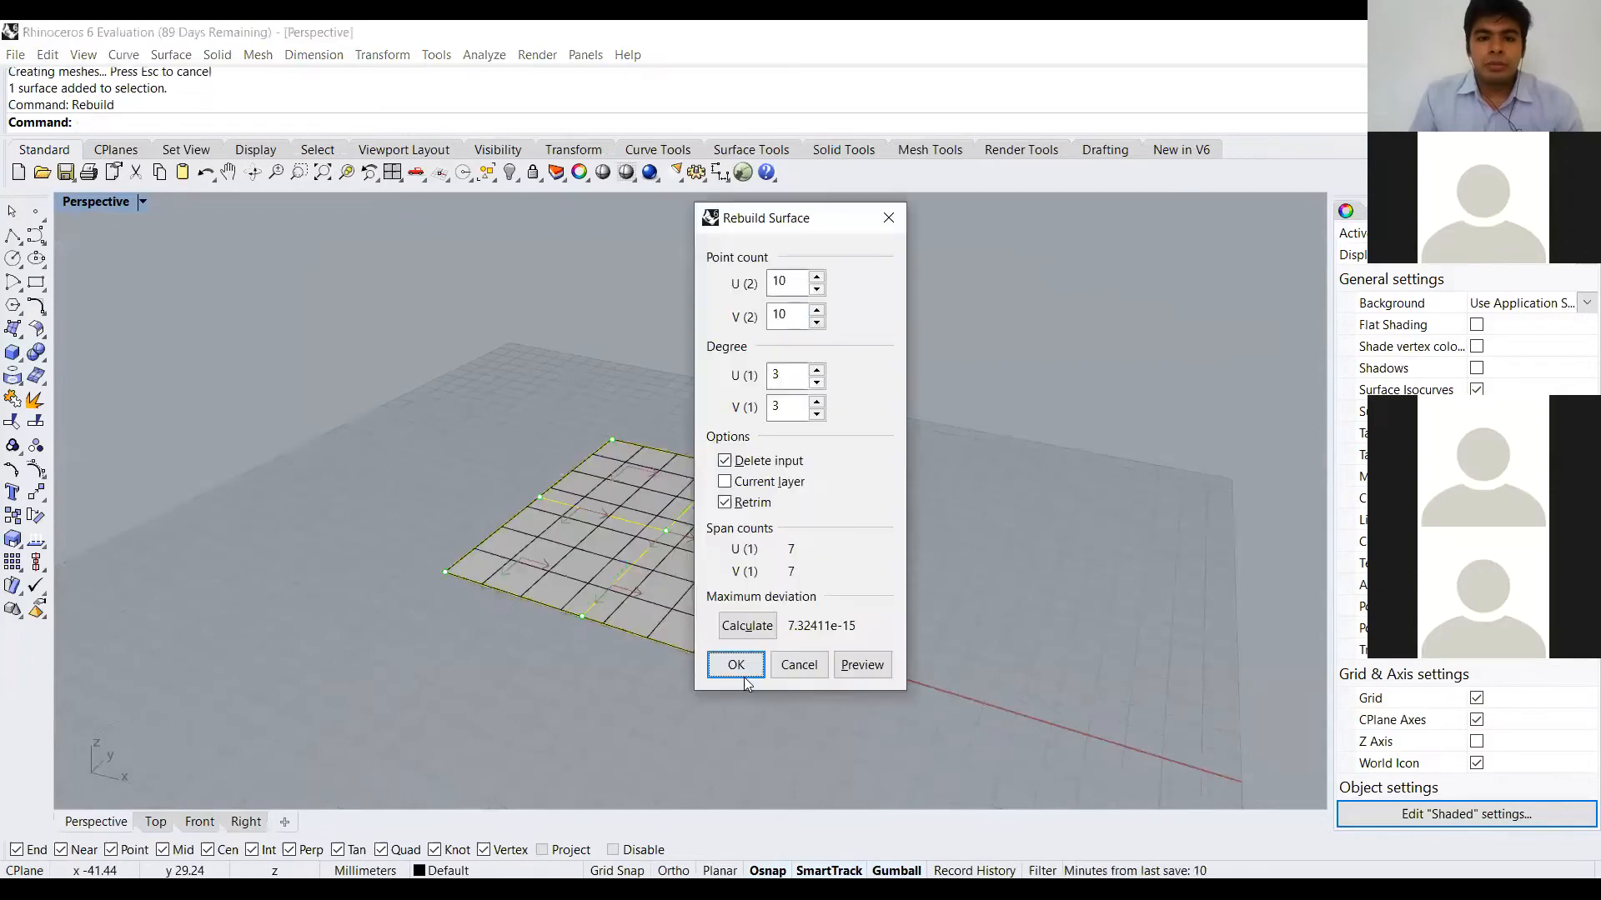
{"action": "key", "text": "Return"}
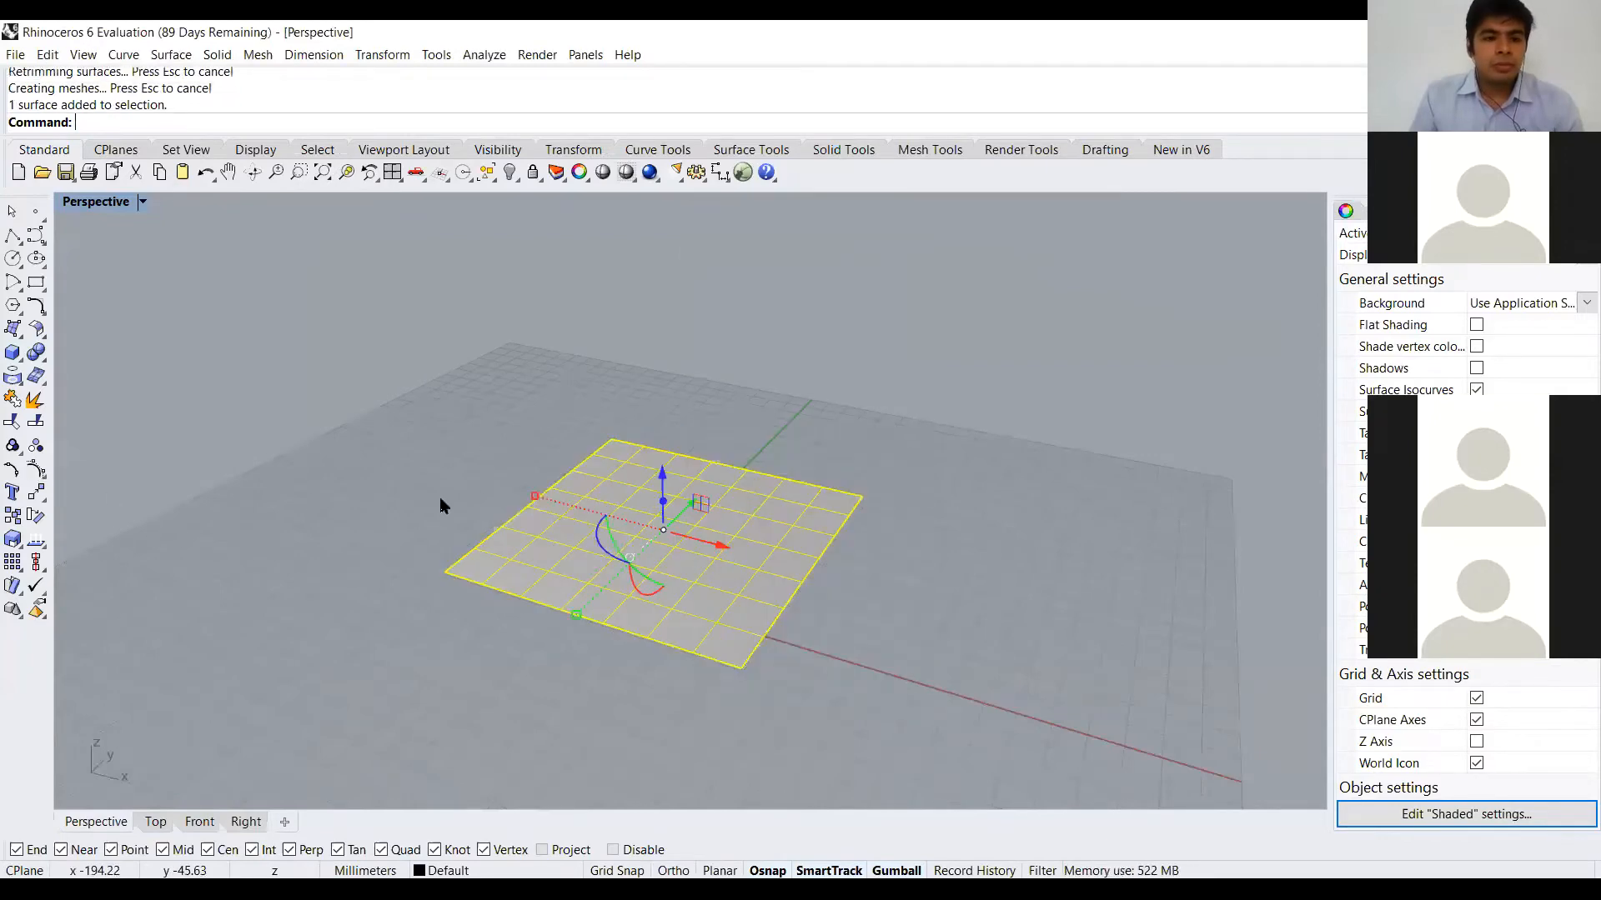
{"action": "key", "text": "F10"}
Raise a group of control points near one corner into a bump, shift another group near the opposite edge, and hide the points
{"action": "left_click_drag", "start_coordinate": [647, 577], "coordinate": [504, 446]}
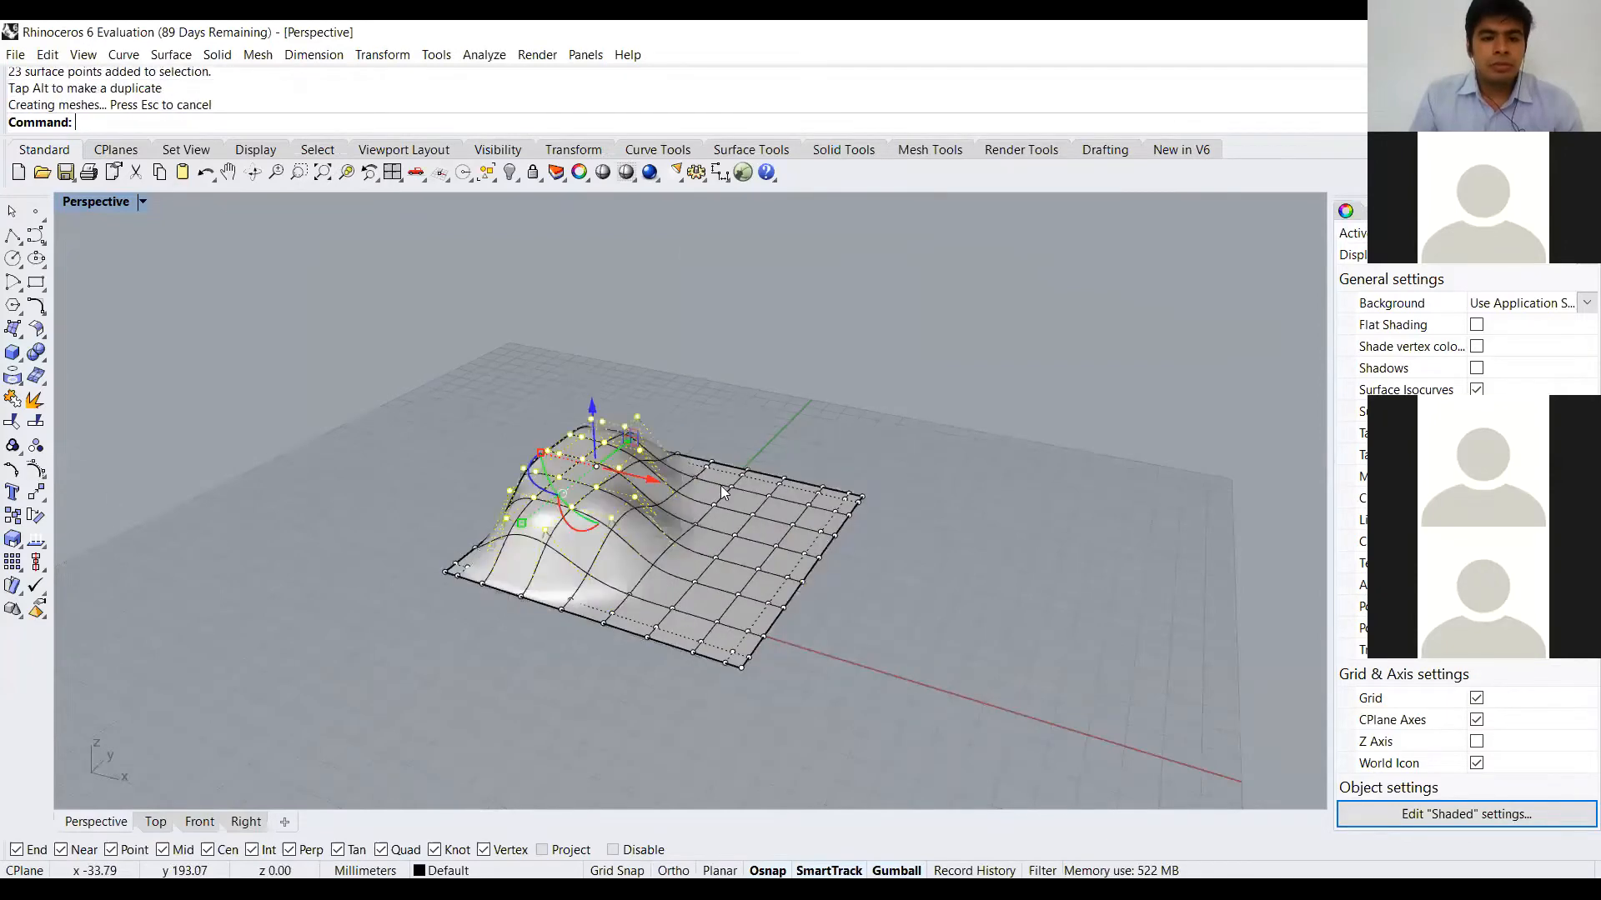
{"action": "left_click_drag", "start_coordinate": [755, 458], "coordinate": [882, 534]}
{"action": "left_click", "coordinate": [847, 586]}
{"action": "right_click_drag", "start_coordinate": [847, 586], "coordinate": [827, 632]}
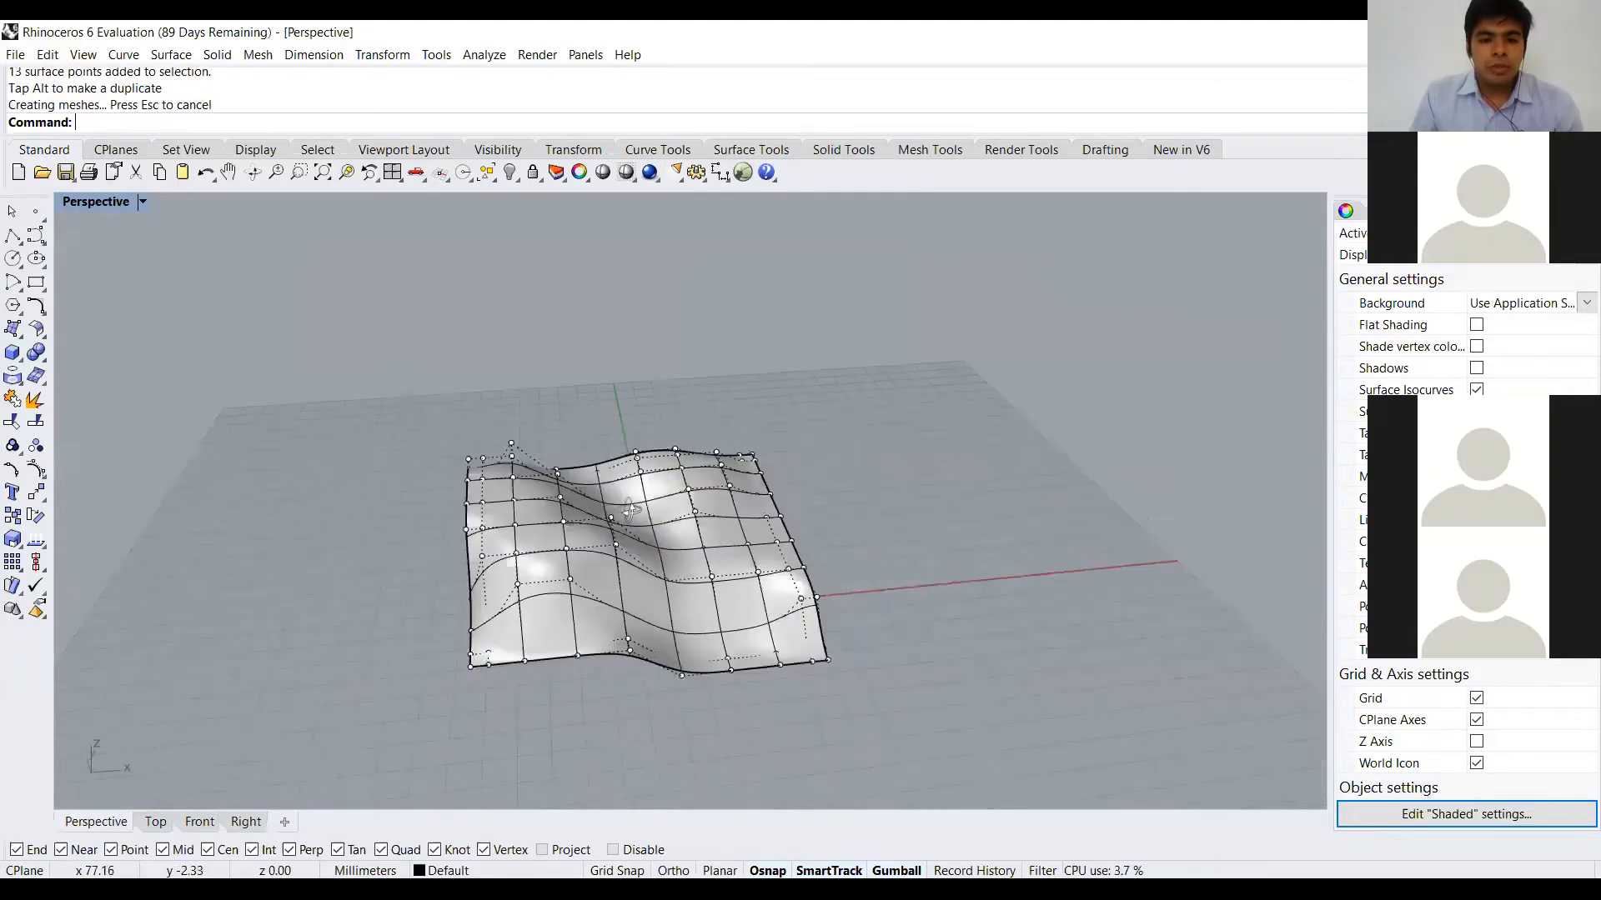
{"action": "right_click_drag", "start_coordinate": [630, 510], "coordinate": [625, 551]}
{"action": "key", "text": "Escape"}
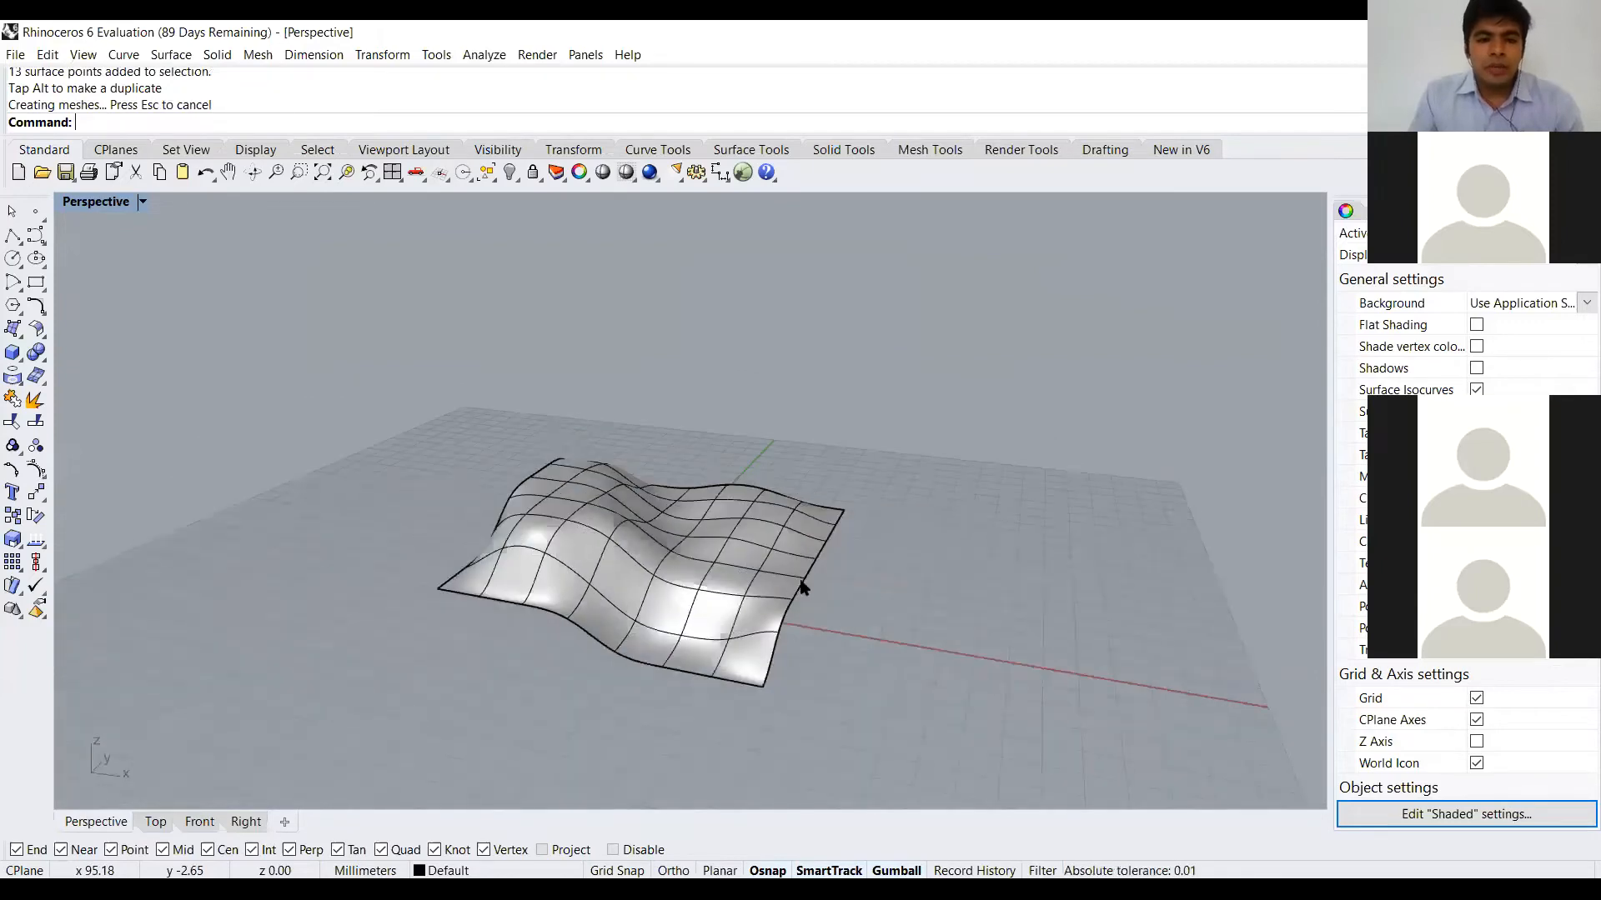
Rotate the wavy surface 90 degrees with the gumball so that it stands upright
{"action": "scroll", "coordinate": [664, 539], "scroll_direction": "up", "scroll_amount": 5}
{"action": "right_click_drag", "start_coordinate": [710, 599], "coordinate": [719, 559]}
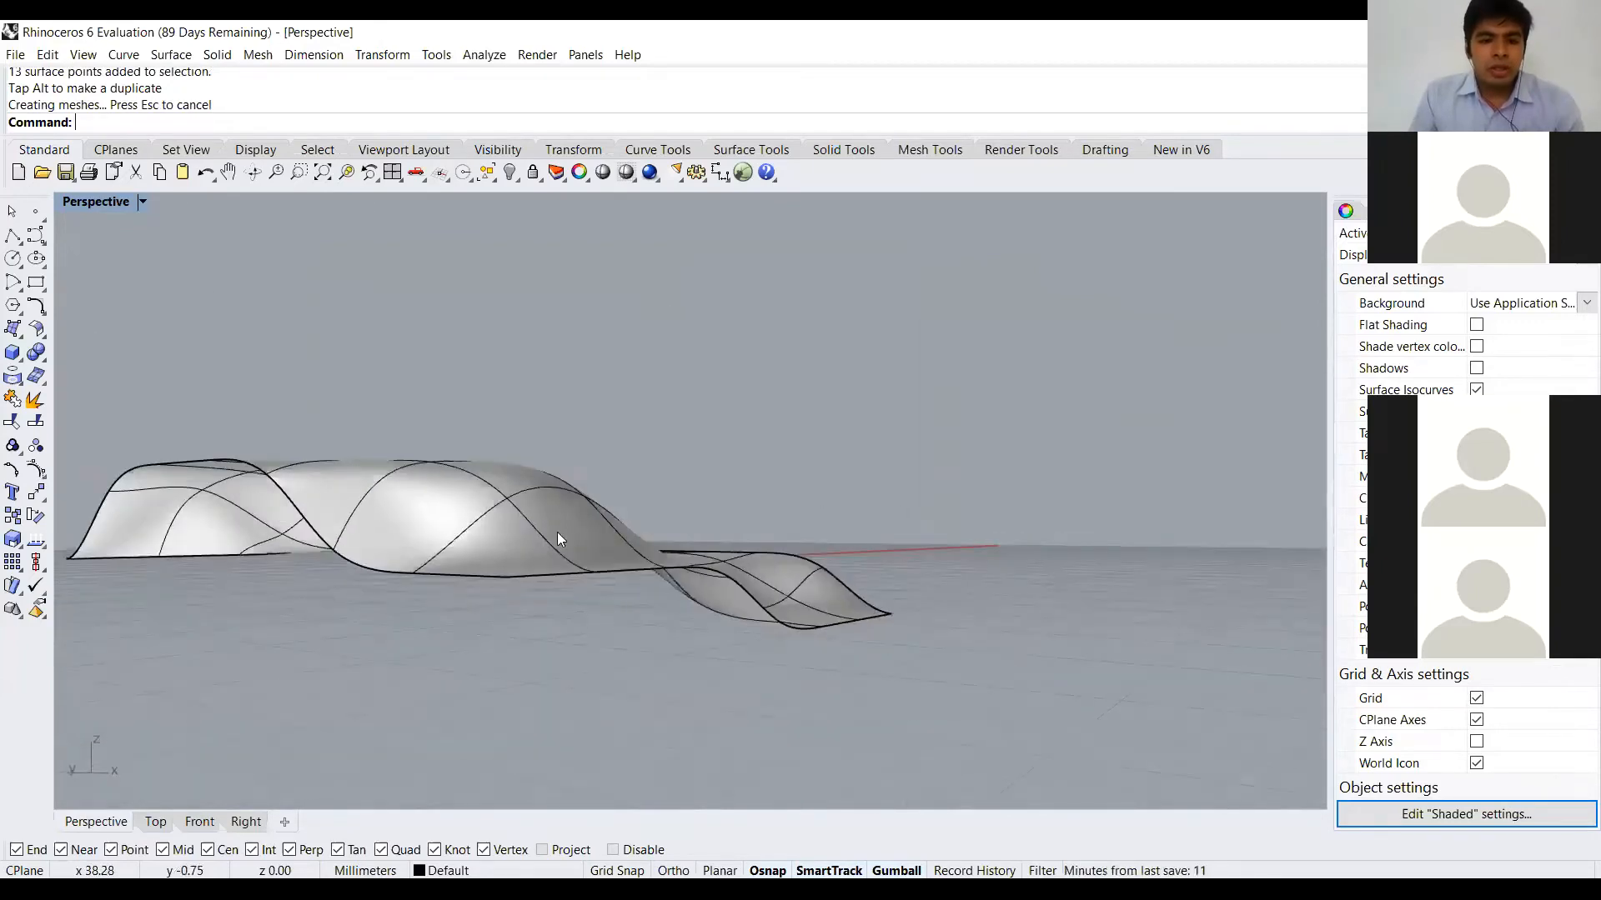
{"action": "right_click_drag", "start_coordinate": [622, 545], "coordinate": [630, 505]}
{"action": "left_click", "coordinate": [629, 505]}
{"action": "left_click", "coordinate": [629, 506]}
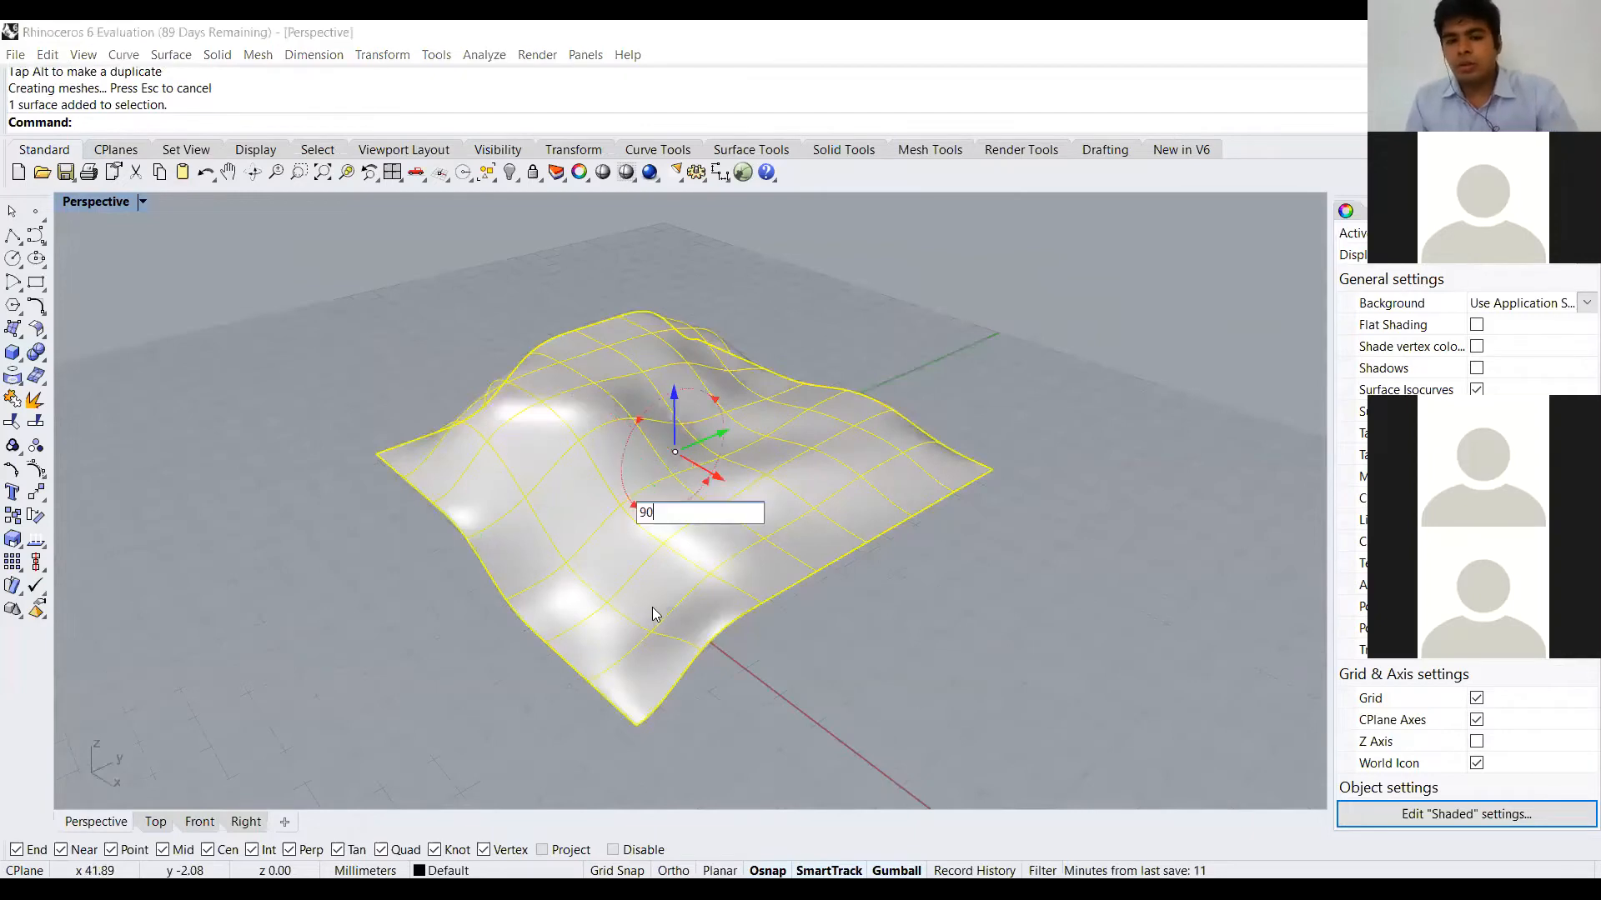
{"action": "type", "text": "90"}
{"action": "key", "text": "Return"}
{"action": "key", "text": "Escape"}
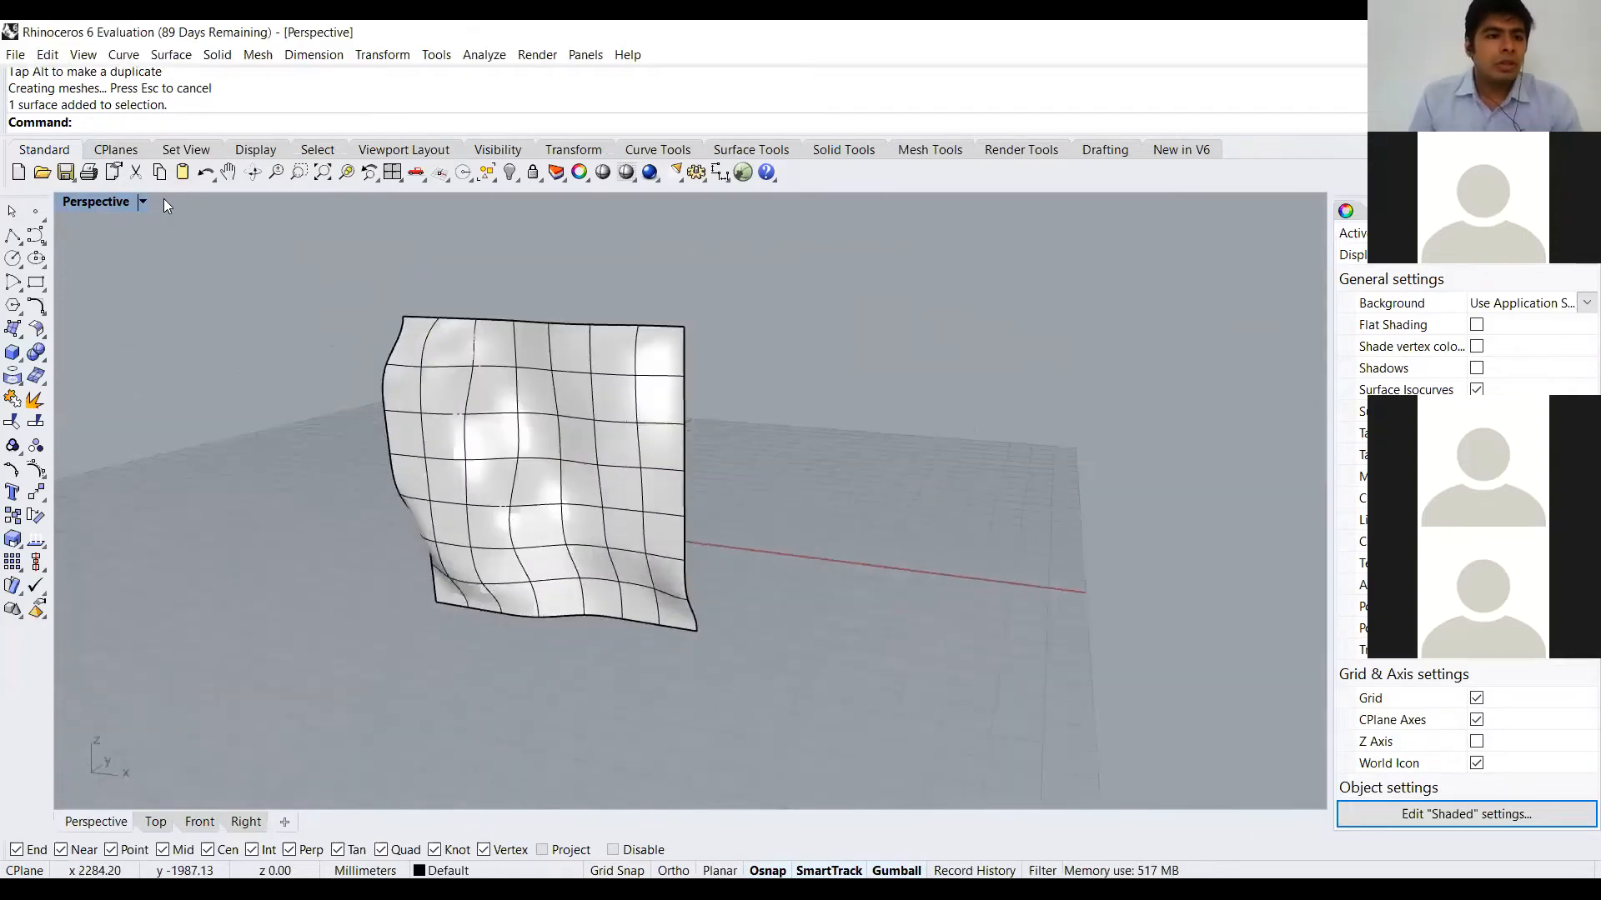
Preview the upright surface in Rendered display mode and examine it from several angles
{"action": "left_click", "coordinate": [143, 201]}
{"action": "left_click", "coordinate": [138, 290]}
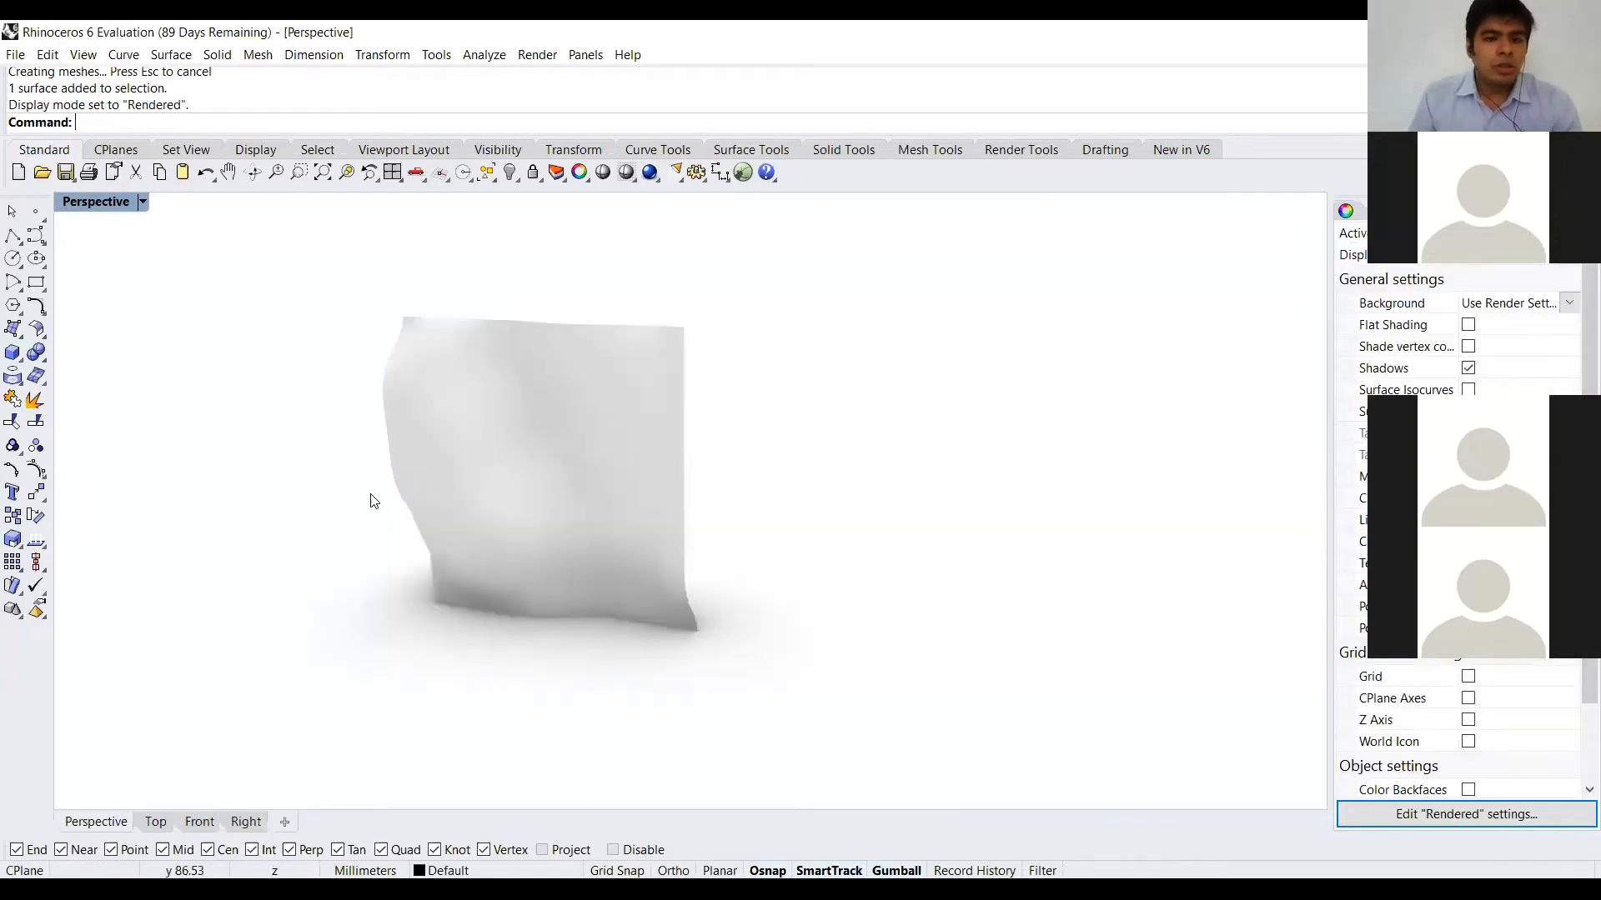
{"action": "right_click_drag", "start_coordinate": [508, 504], "coordinate": [557, 520]}
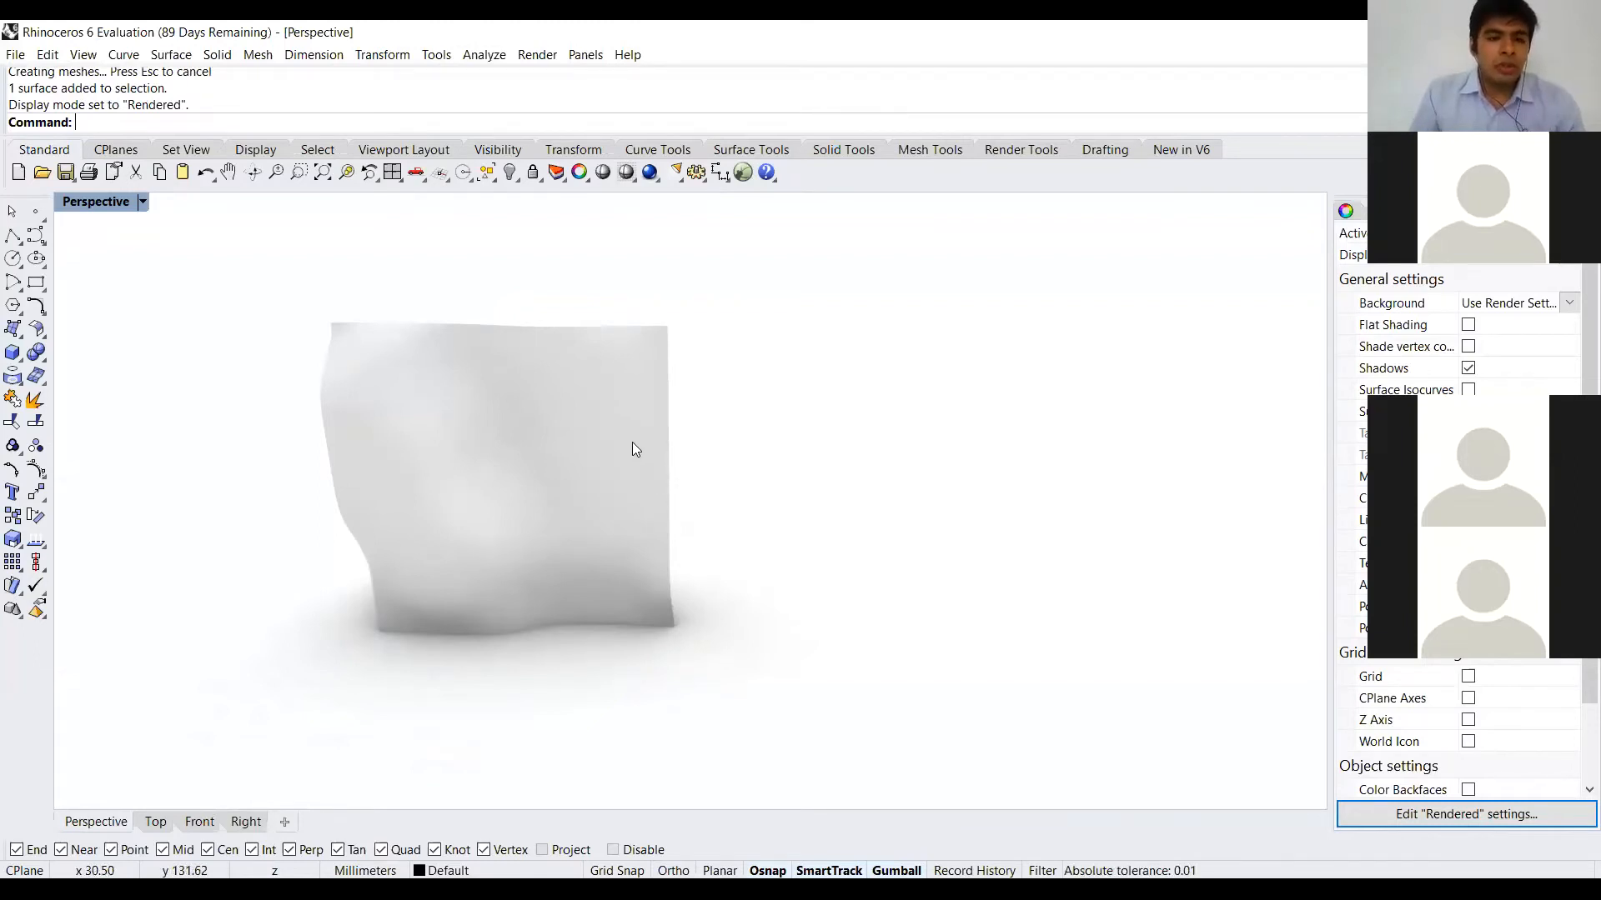
{"action": "right_click_drag", "start_coordinate": [793, 461], "coordinate": [766, 487]}
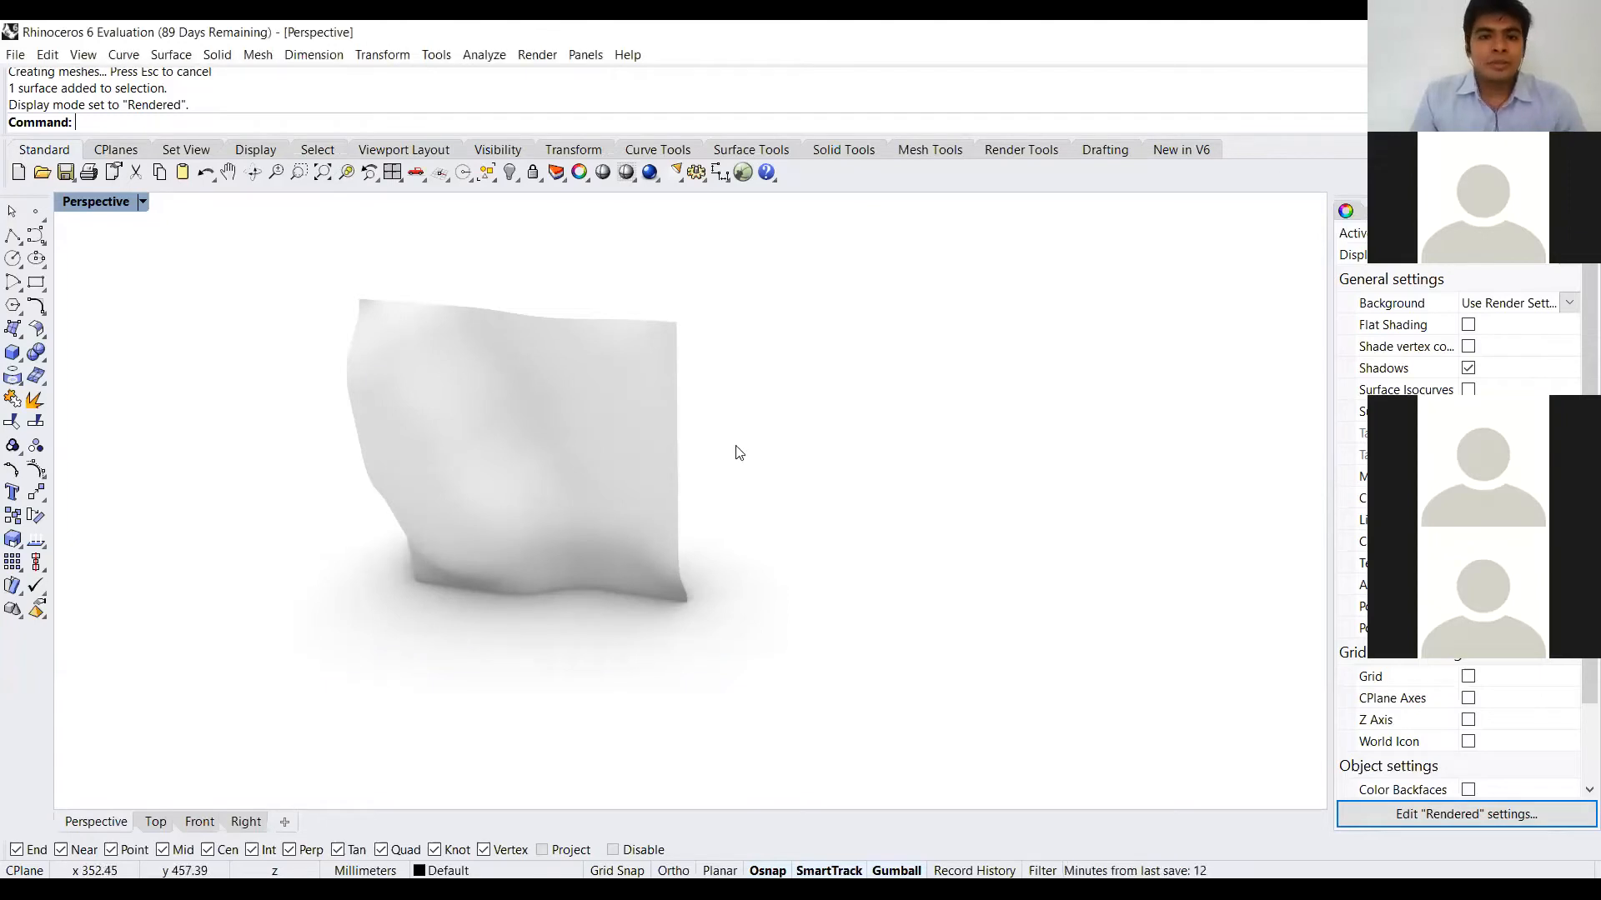
{"action": "right_click_drag", "start_coordinate": [729, 415], "coordinate": [742, 405]}
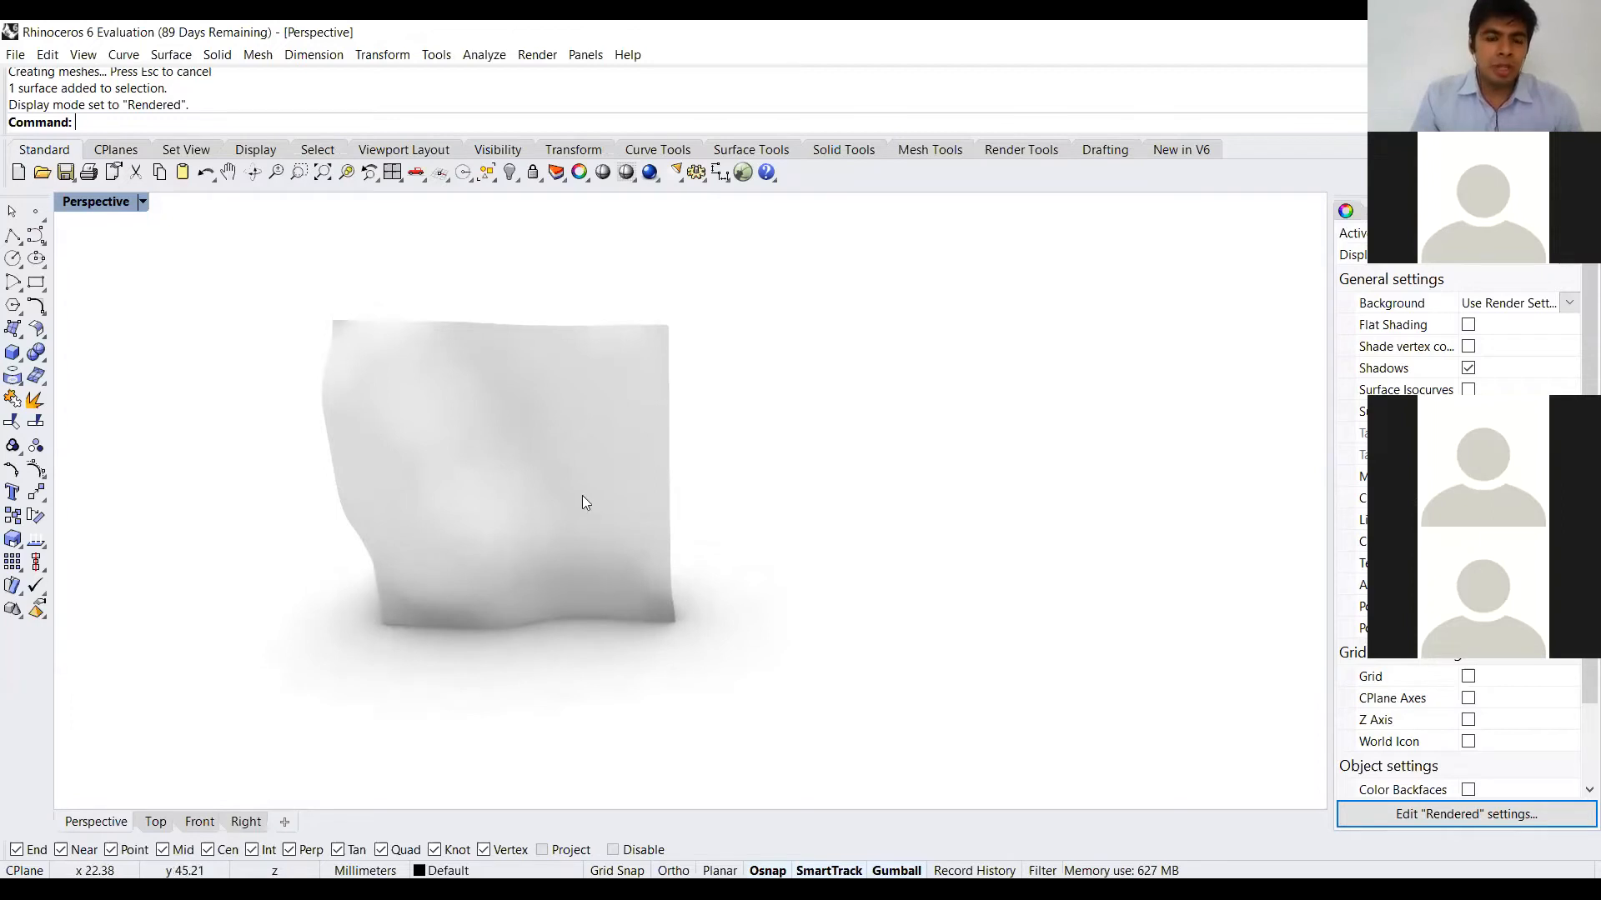
{"action": "left_click", "coordinate": [578, 443]}
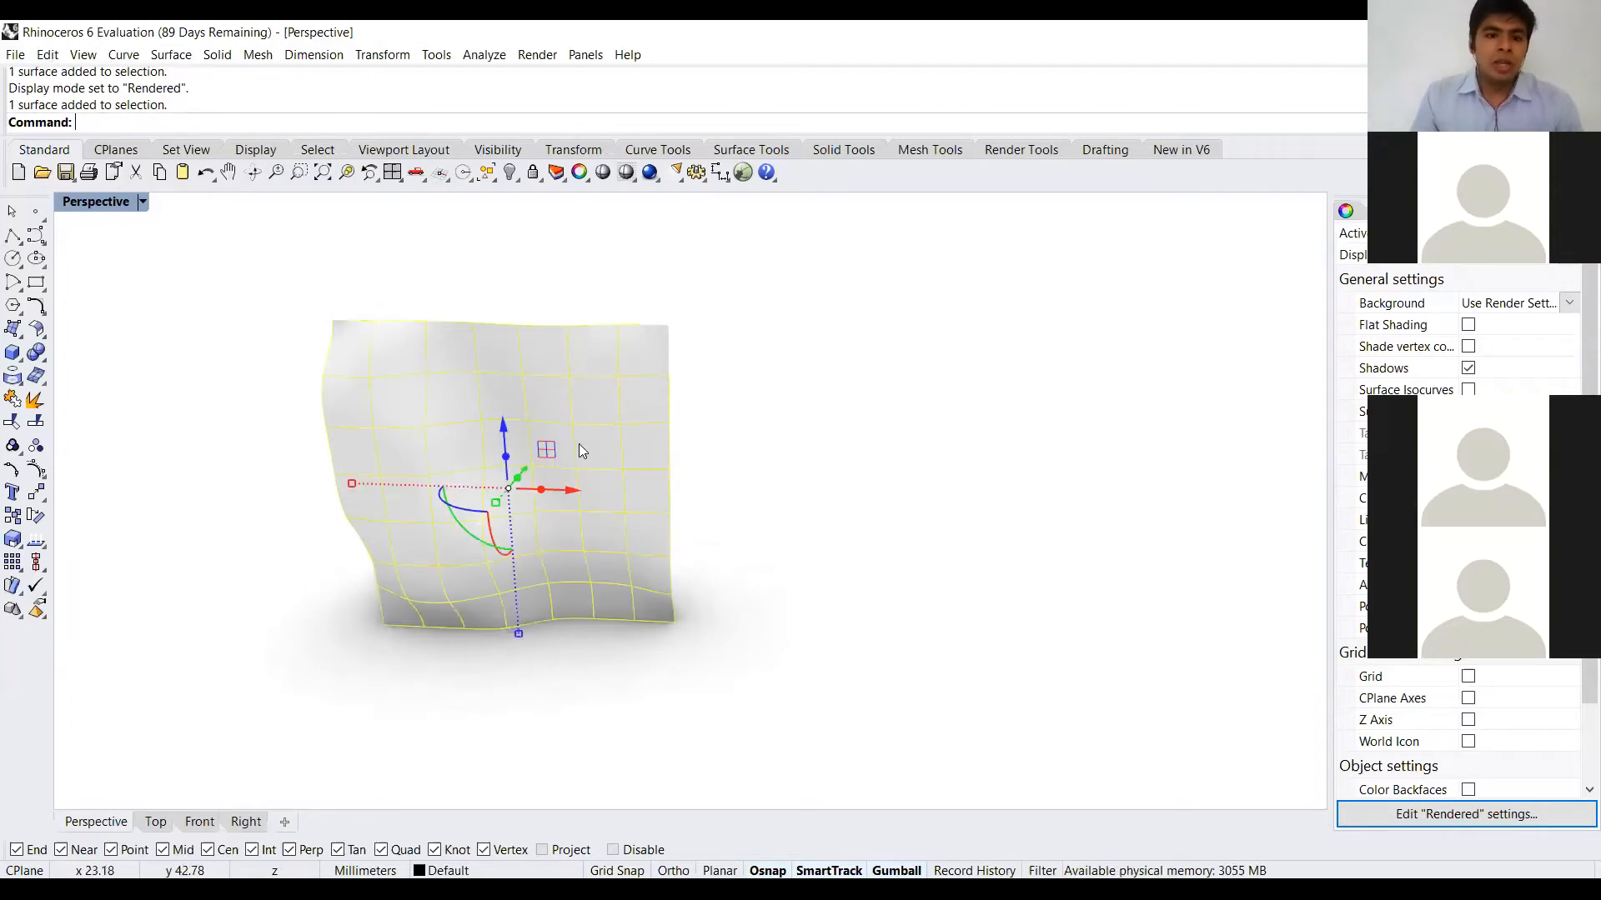
{"action": "right_click_drag", "start_coordinate": [761, 458], "coordinate": [651, 516]}
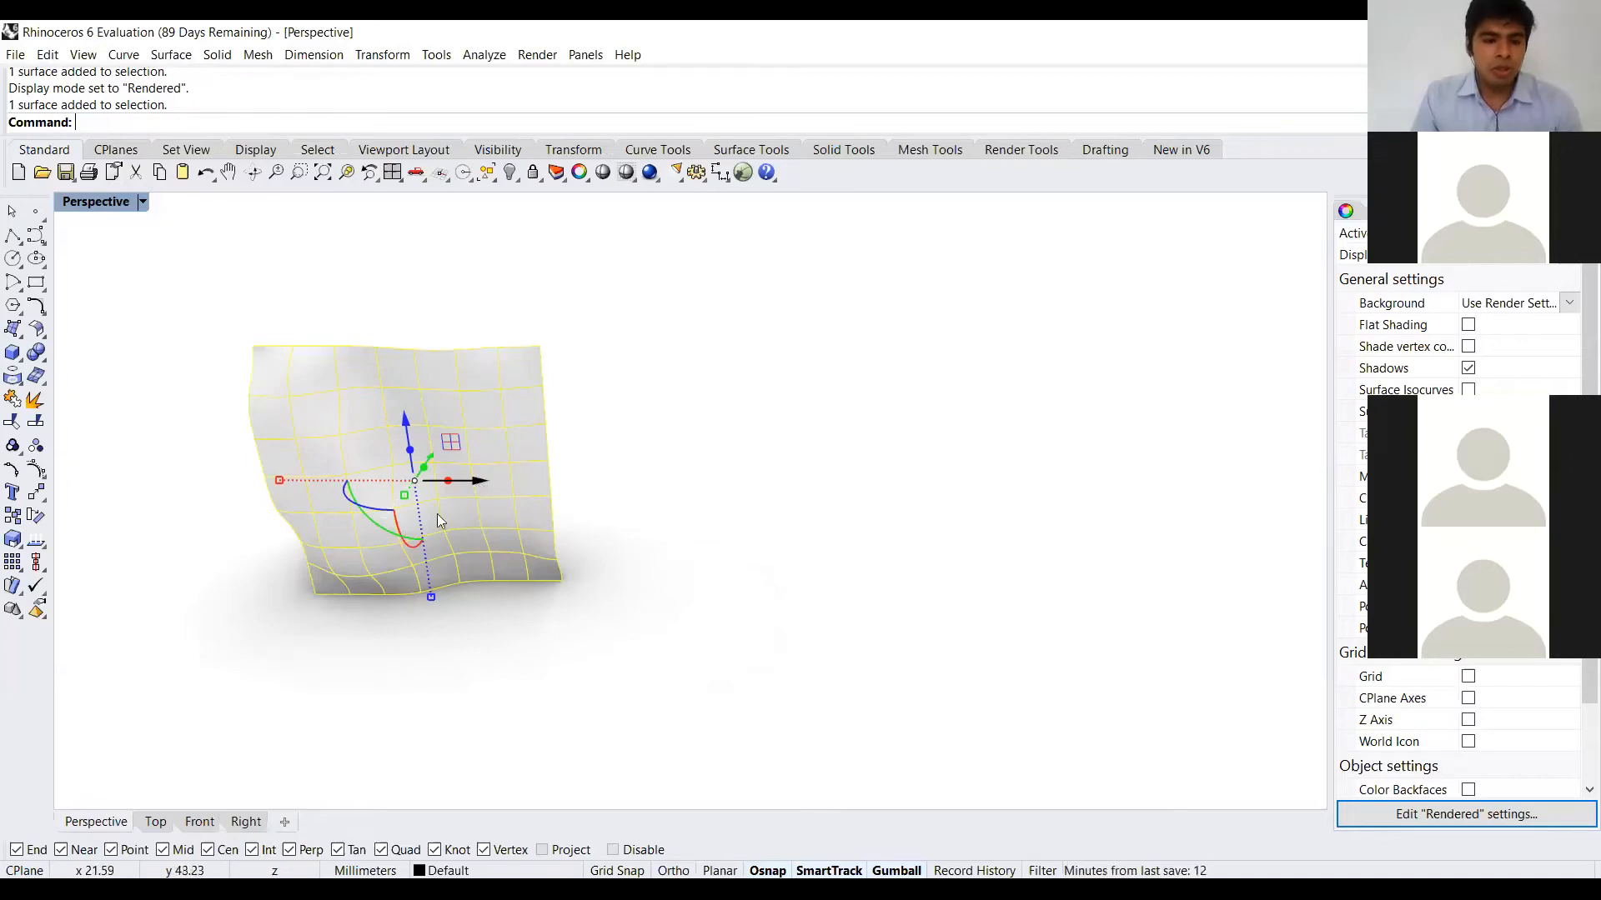
Check the Top view, preview the surface in Ghosted mode in Perspective, and return the display to Shaded
{"action": "left_click", "coordinate": [154, 821]}
{"action": "left_click", "coordinate": [98, 821]}
{"action": "left_click", "coordinate": [152, 211]}
{"action": "left_click", "coordinate": [143, 202]}
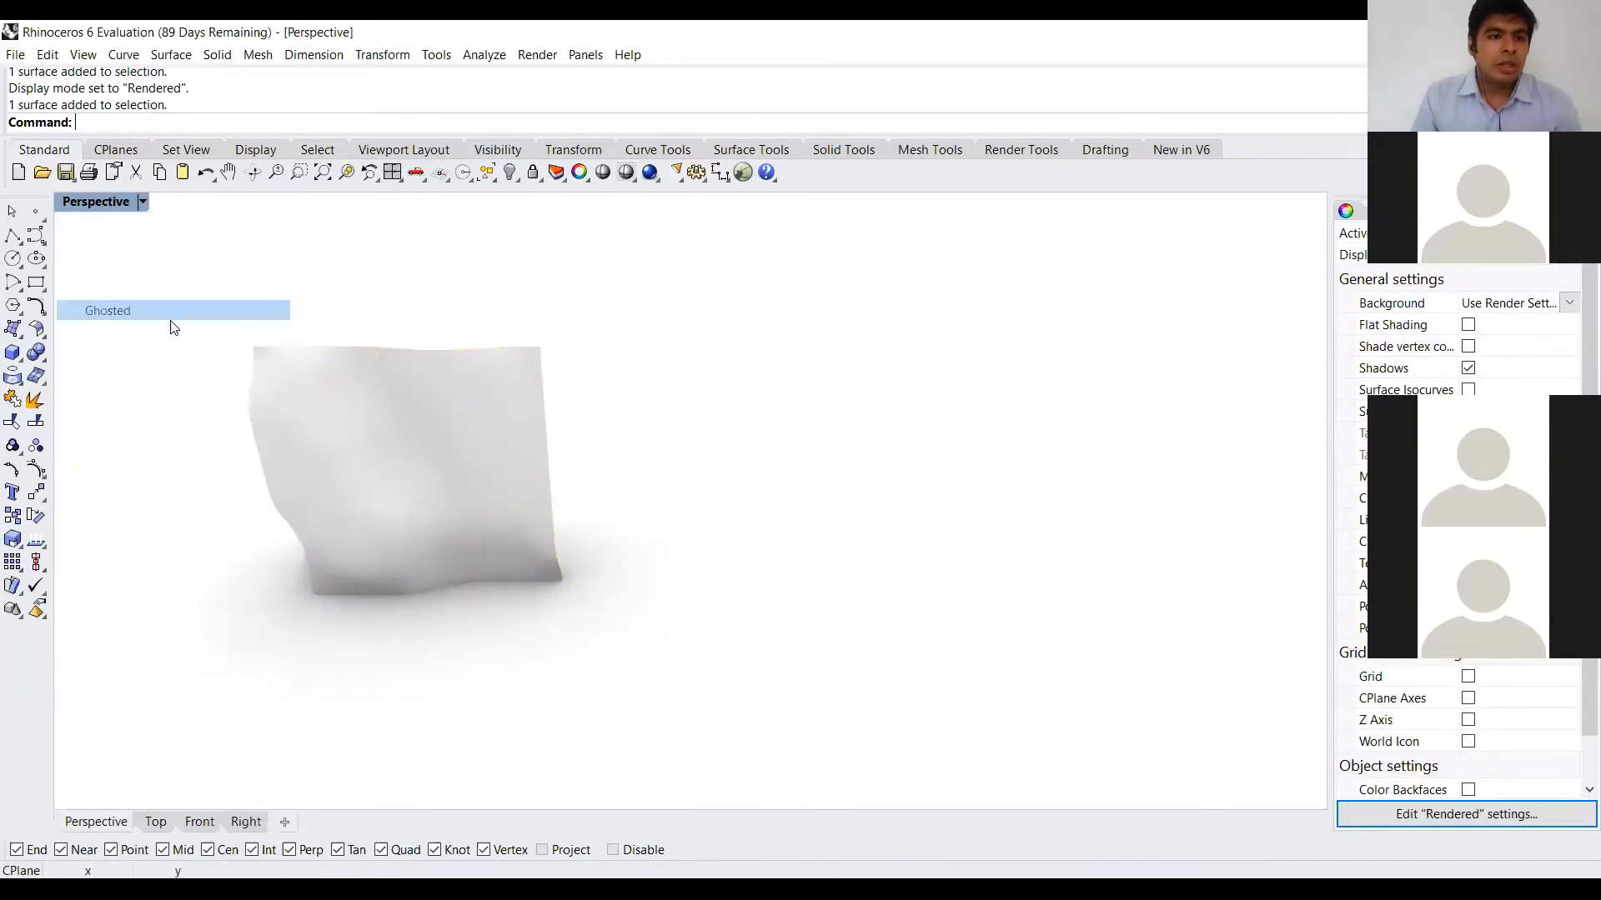
{"action": "left_click", "coordinate": [162, 310]}
{"action": "right_click_drag", "start_coordinate": [352, 421], "coordinate": [284, 409]}
{"action": "left_click", "coordinate": [140, 203]}
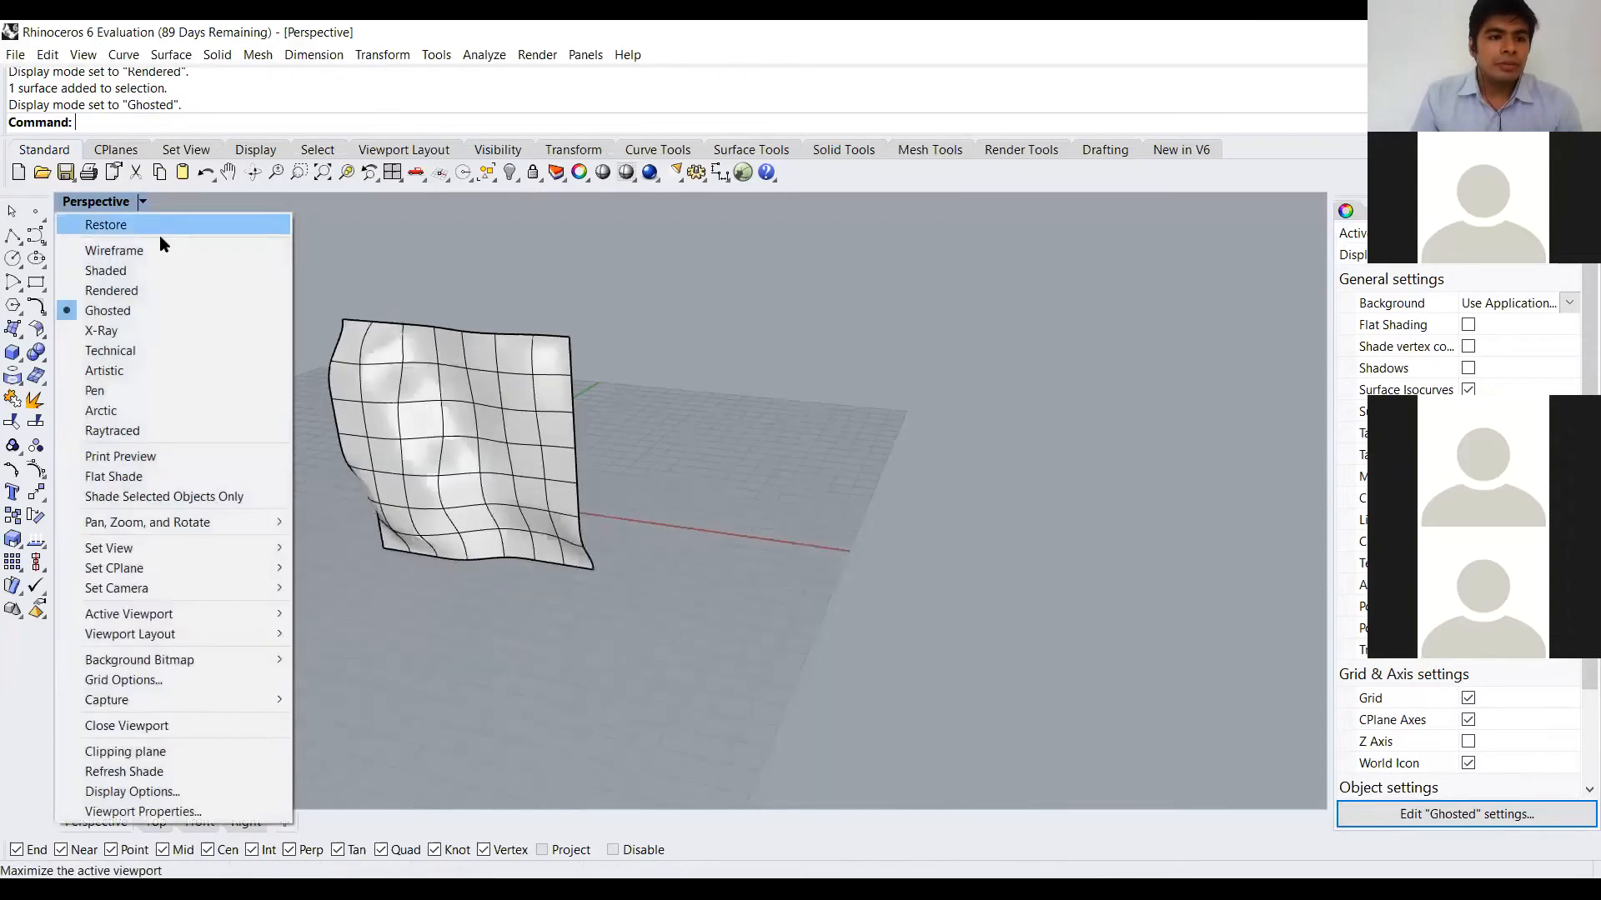
{"action": "left_click", "coordinate": [106, 270]}
Move the upright surface along the X axis and place a copy of it back near the origin
{"action": "left_click", "coordinate": [542, 467]}
{"action": "left_click_drag", "start_coordinate": [521, 461], "coordinate": [902, 535]}
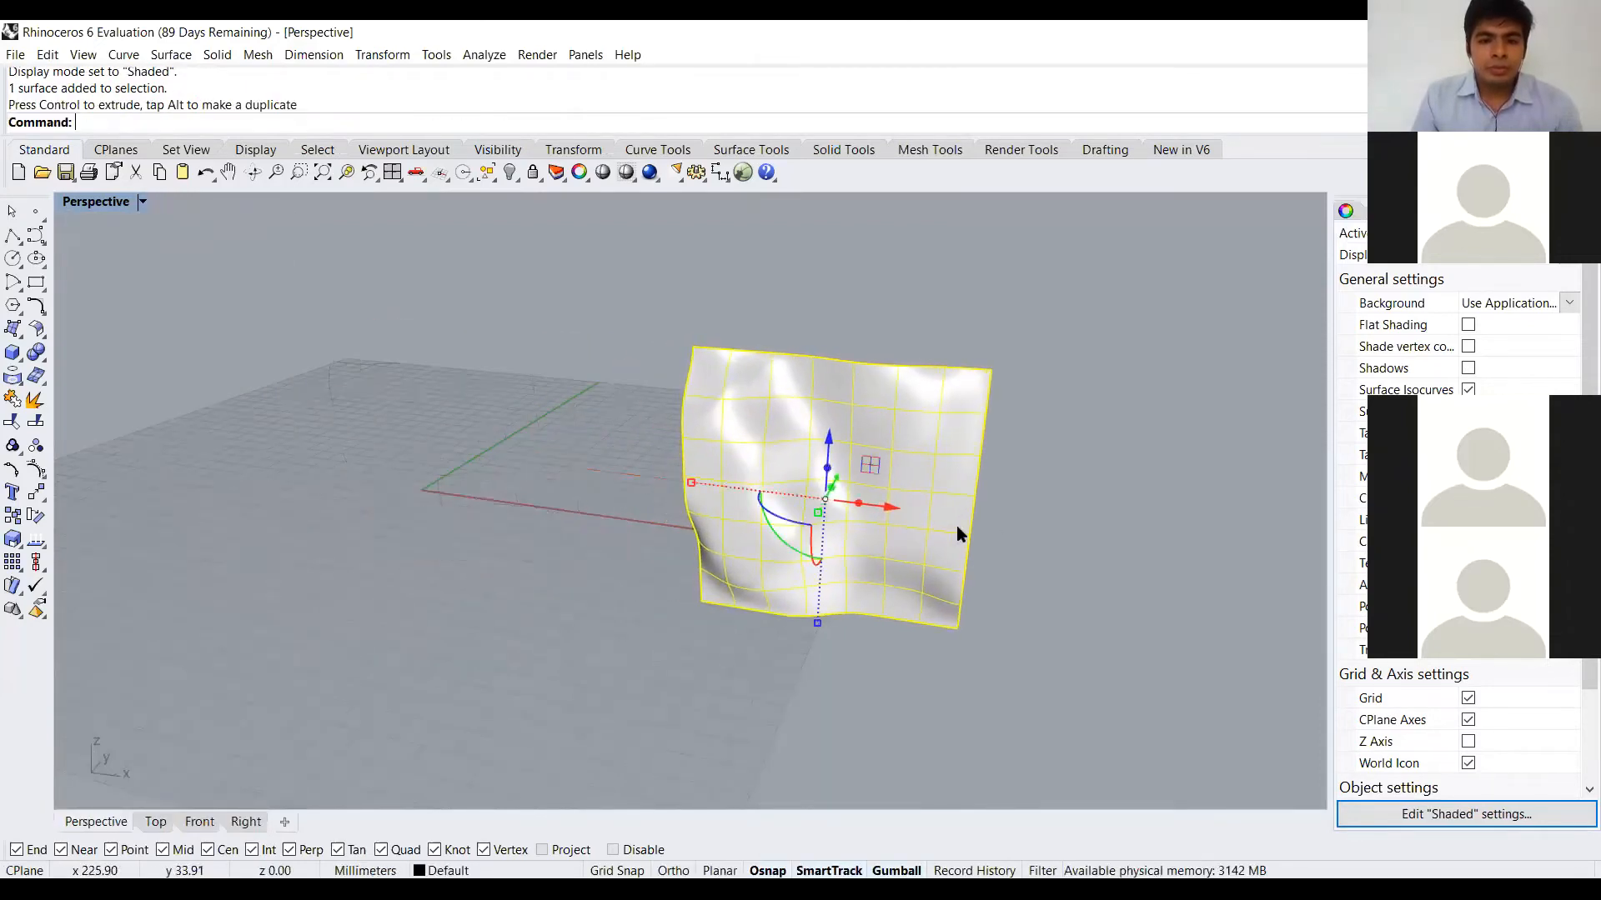
{"action": "type", "text": "Copy"}
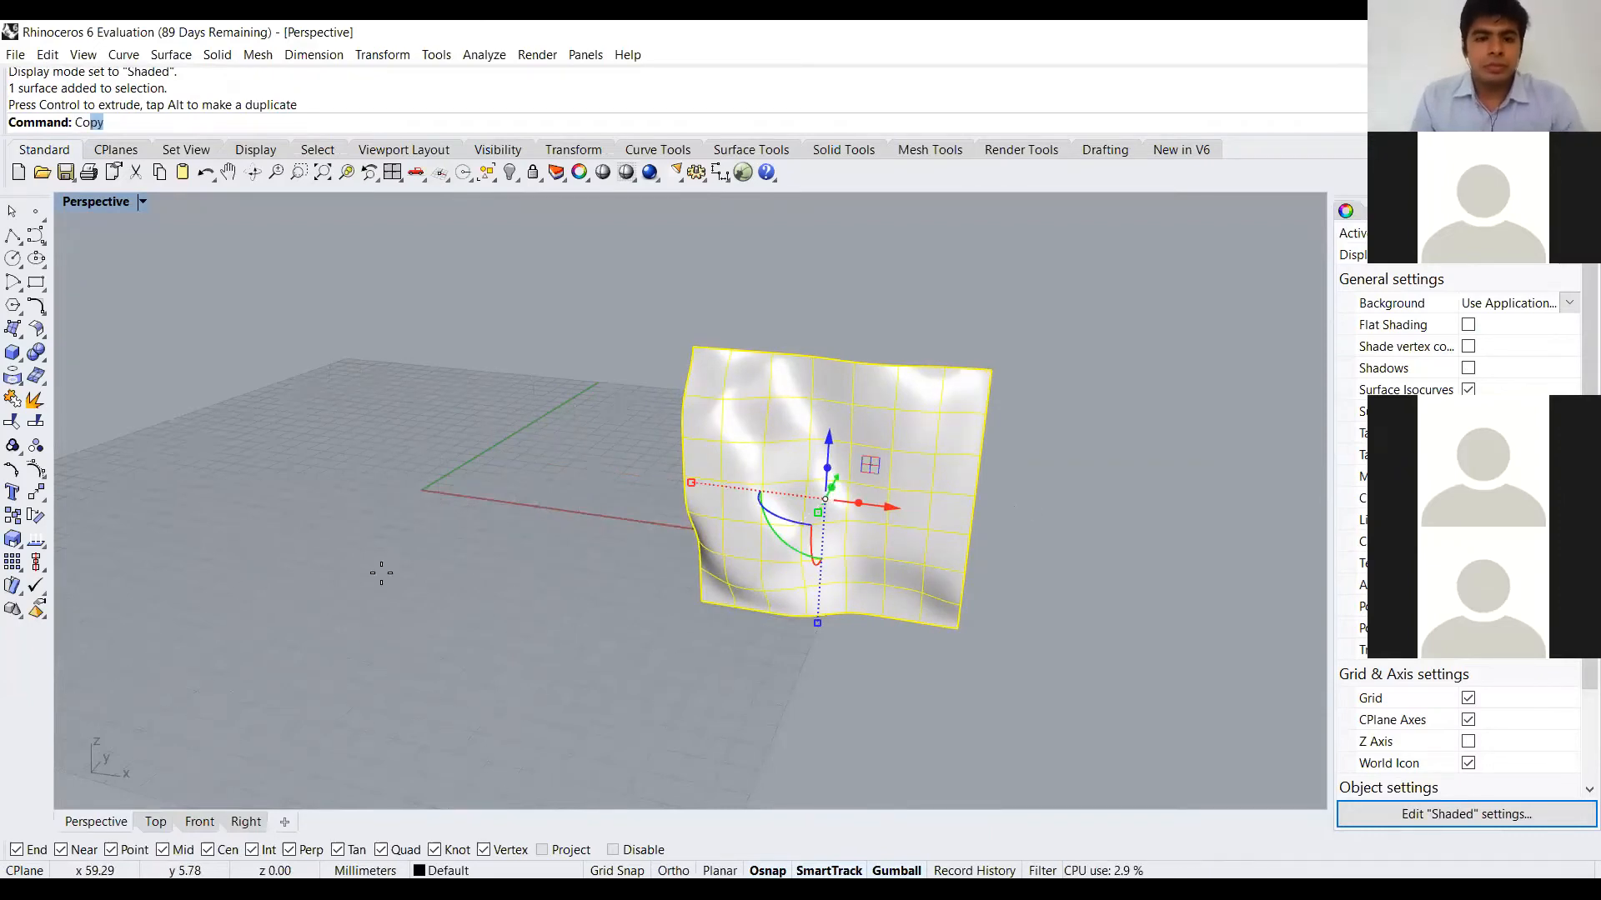
{"action": "key", "text": "Return"}
{"action": "left_click", "coordinate": [704, 621]}
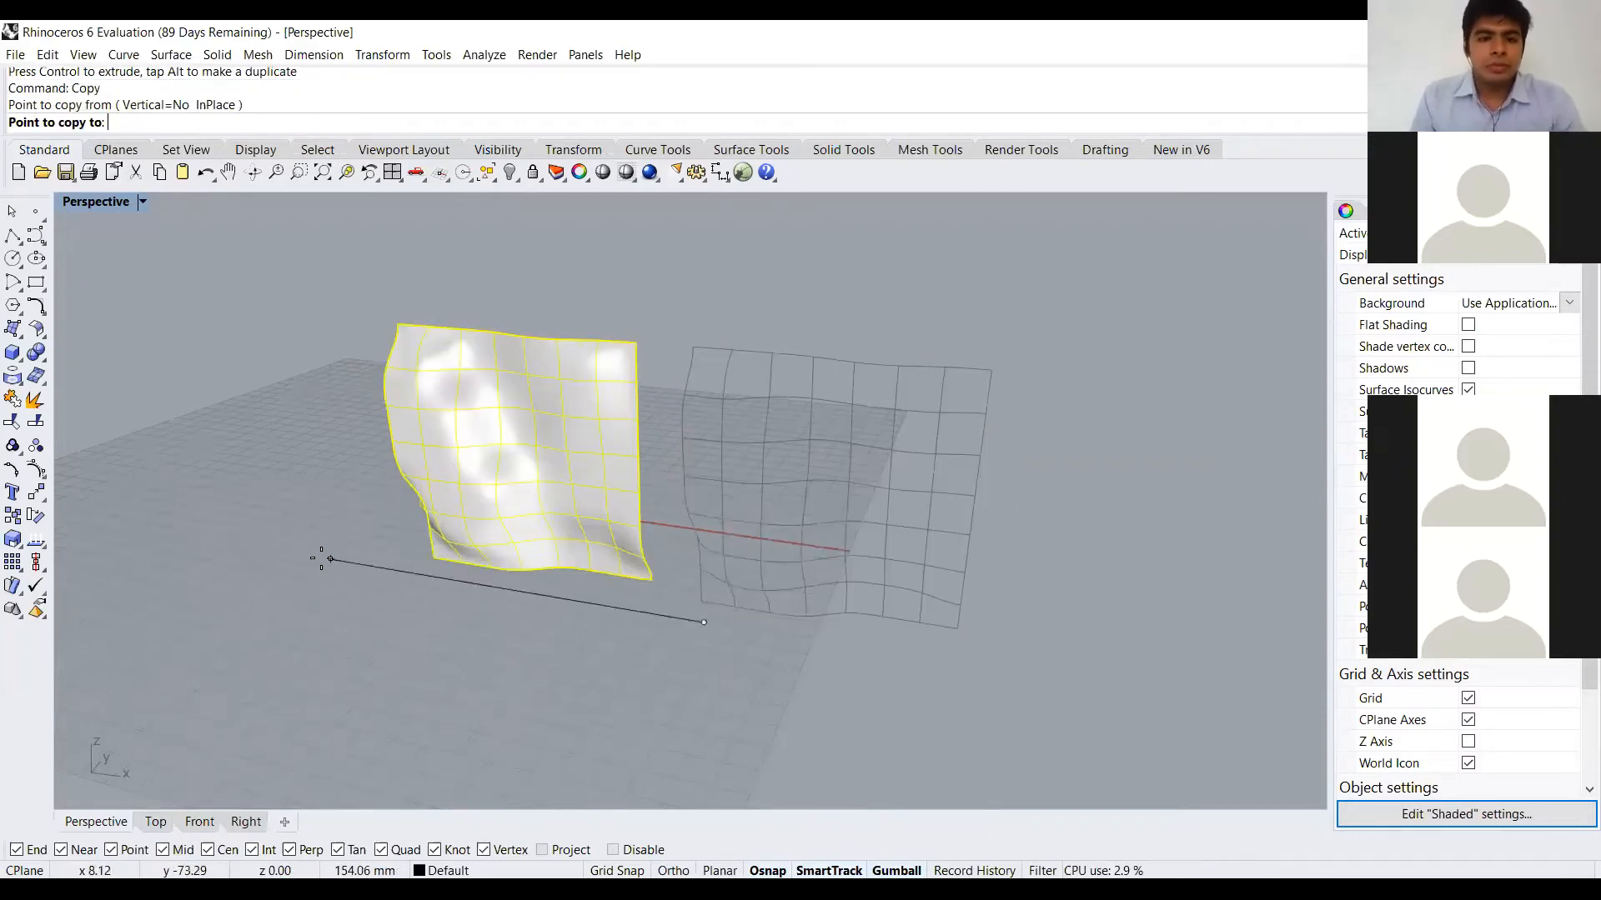
{"action": "left_click", "coordinate": [246, 543]}
{"action": "key", "text": "Return"}
{"action": "key", "text": "Return"}
{"action": "key", "text": "Escape"}
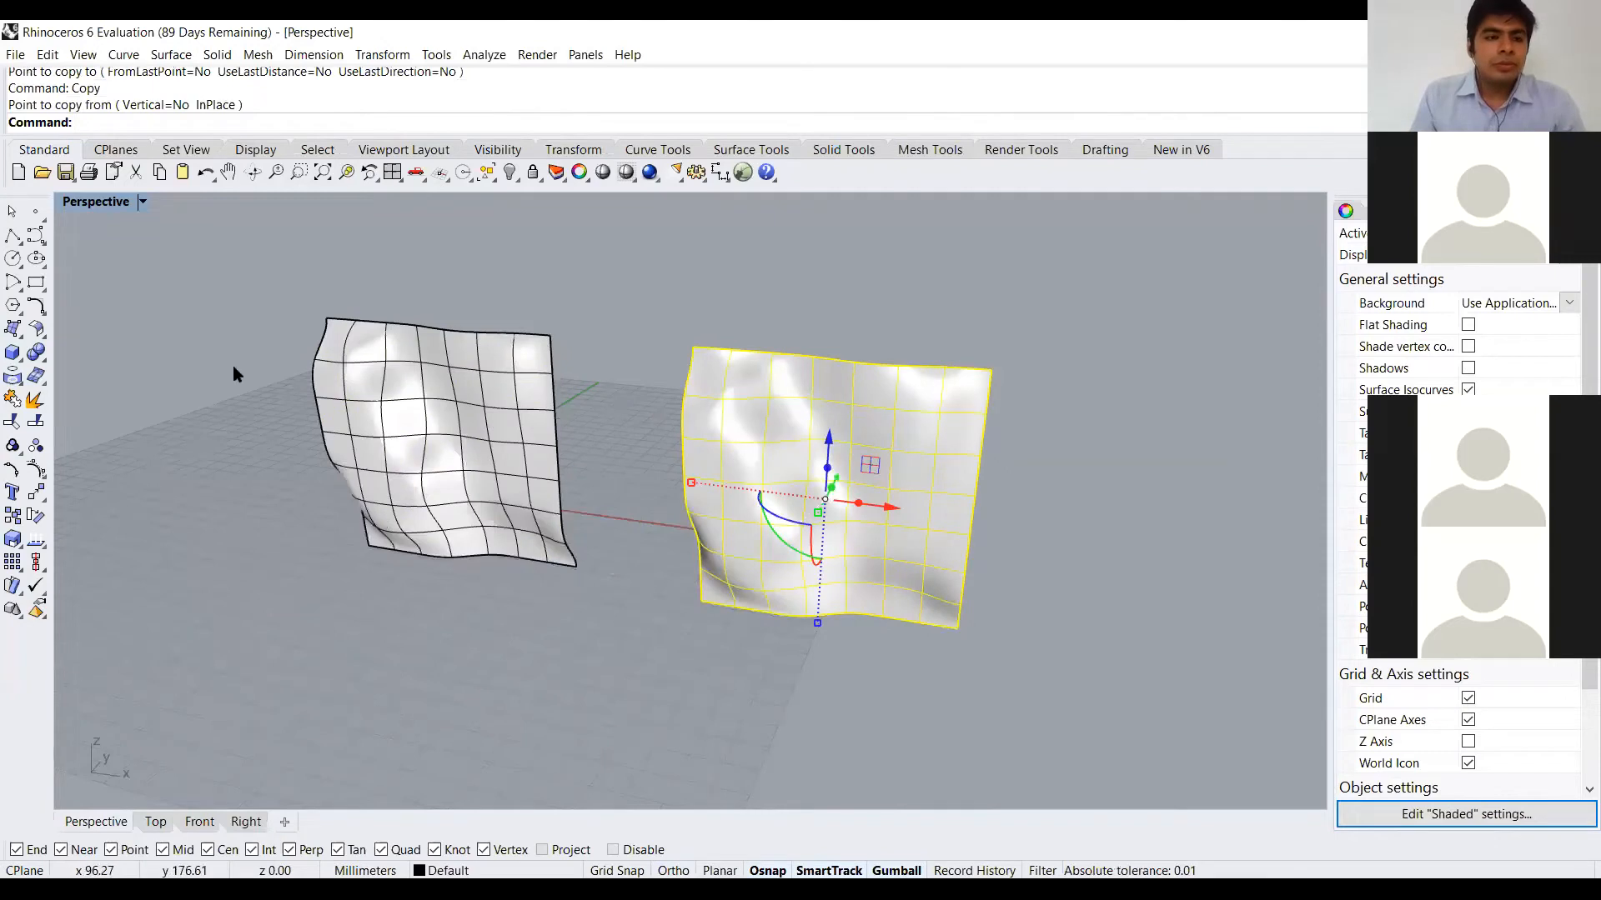
Create a polygon mesh from the selected surface with the density set towards fewer polygons
{"action": "left_click", "coordinate": [925, 150]}
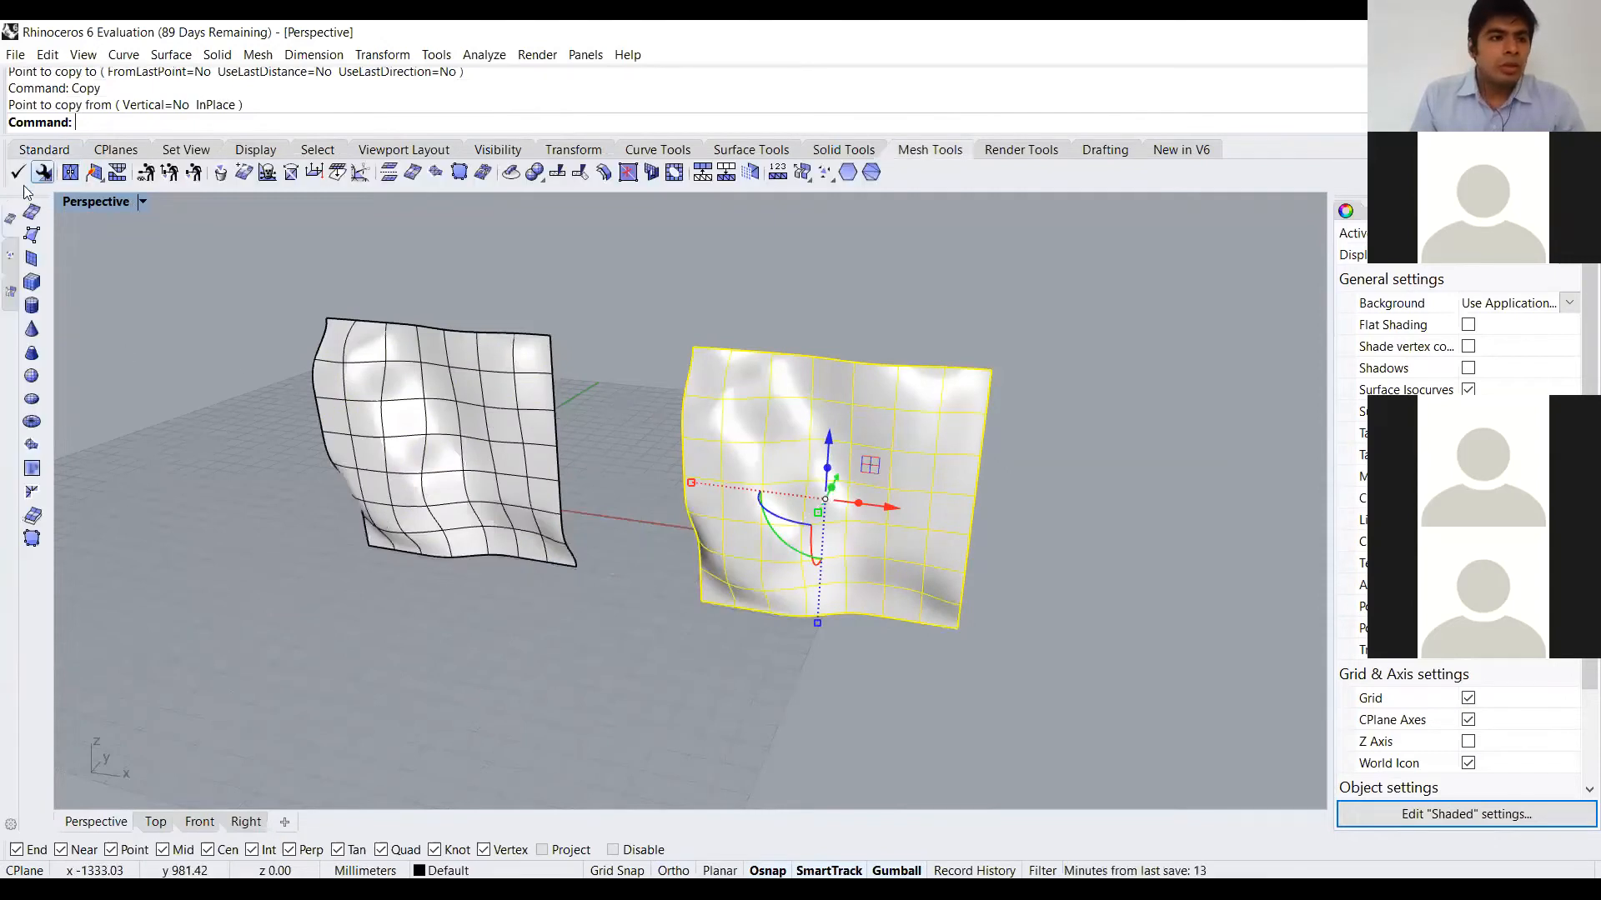
{"action": "left_click", "coordinate": [31, 214]}
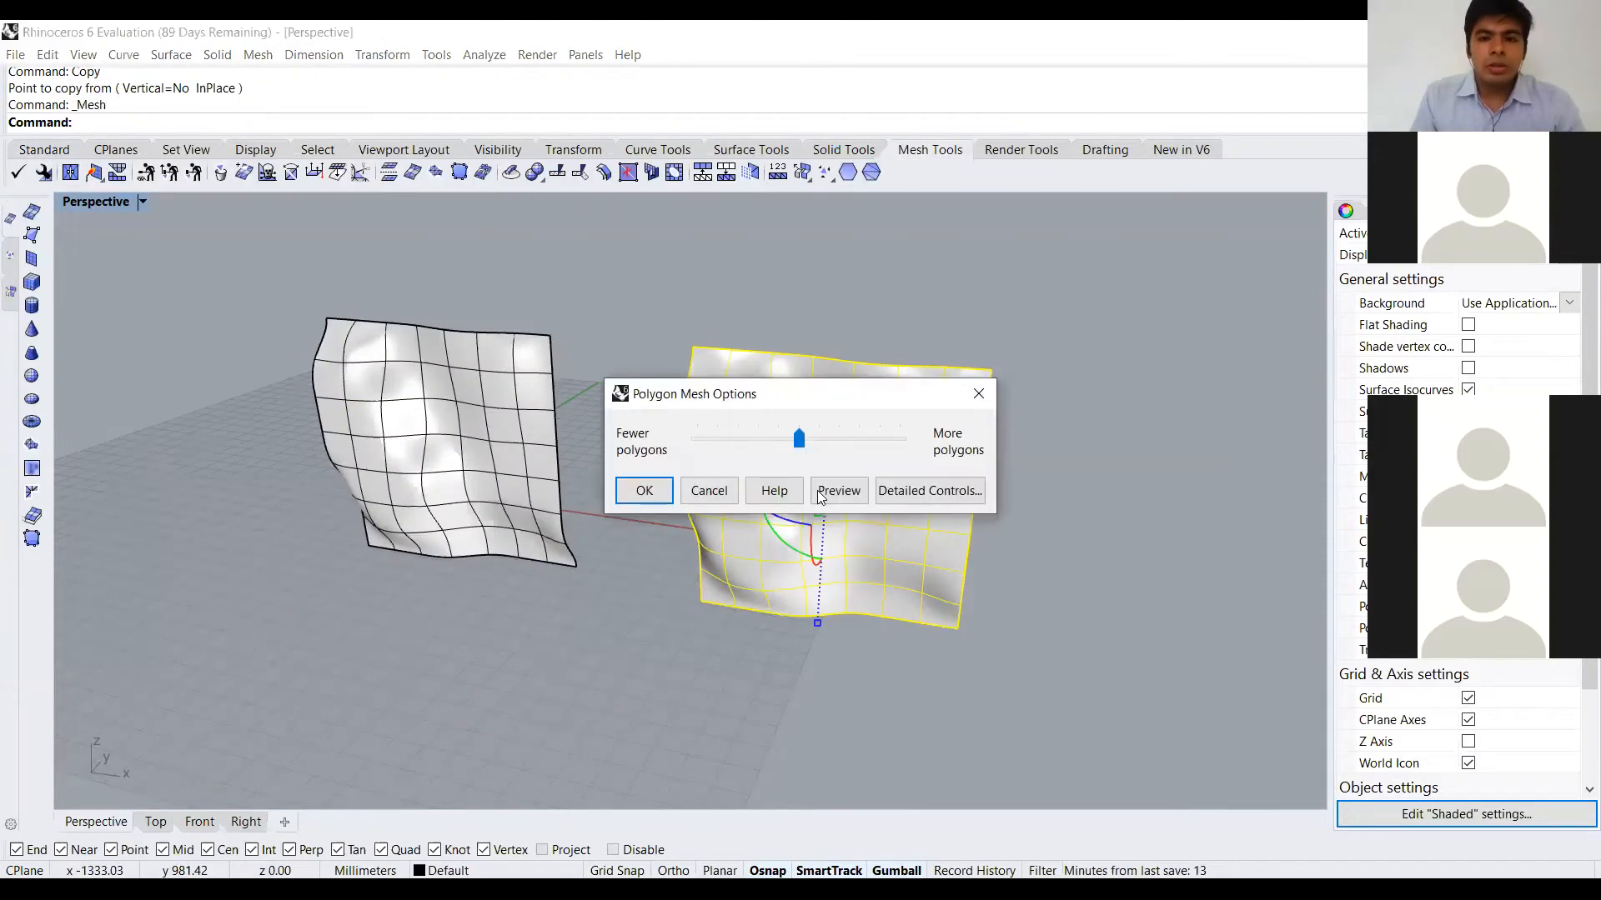
{"action": "left_click_drag", "start_coordinate": [795, 440], "coordinate": [756, 440]}
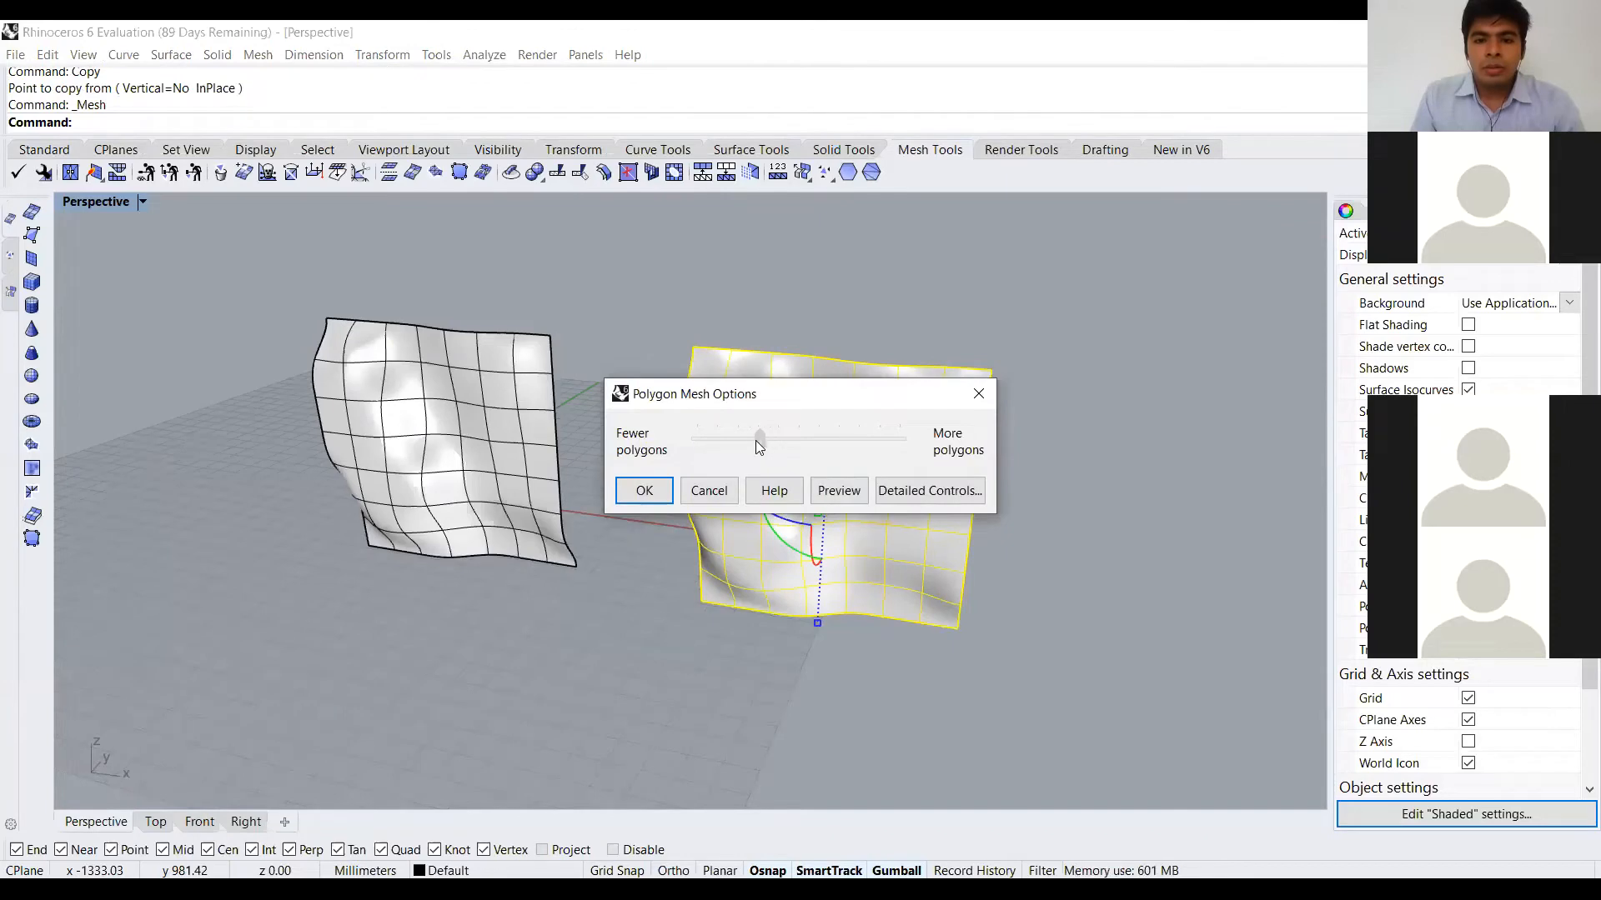
{"action": "left_click", "coordinate": [639, 496]}
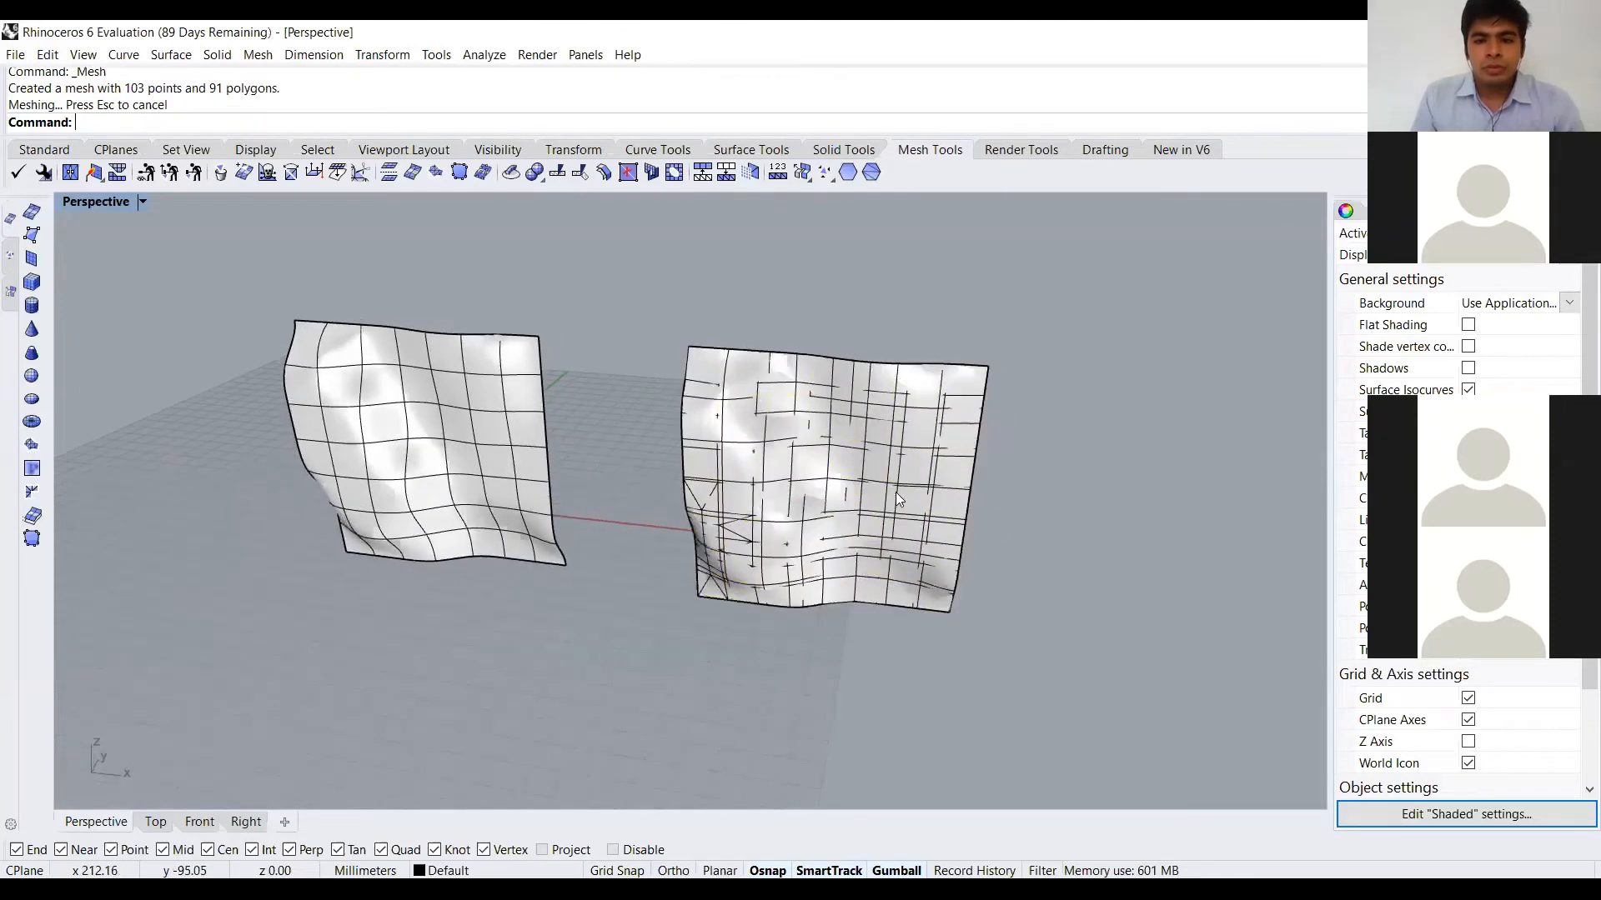
Move the source surface along the X axis, clear of the mesh that overlaps it
{"action": "scroll", "coordinate": [888, 492], "scroll_direction": "up", "scroll_amount": 3}
{"action": "left_click", "coordinate": [884, 489]}
{"action": "scroll", "coordinate": [700, 485], "scroll_direction": "up", "scroll_amount": 2}
{"action": "scroll", "coordinate": [434, 432], "scroll_direction": "down", "scroll_amount": 7}
{"action": "left_click_drag", "start_coordinate": [673, 473], "coordinate": [903, 537]}
{"action": "left_click", "coordinate": [680, 557]}
{"action": "scroll", "coordinate": [667, 501], "scroll_direction": "up", "scroll_amount": 3}
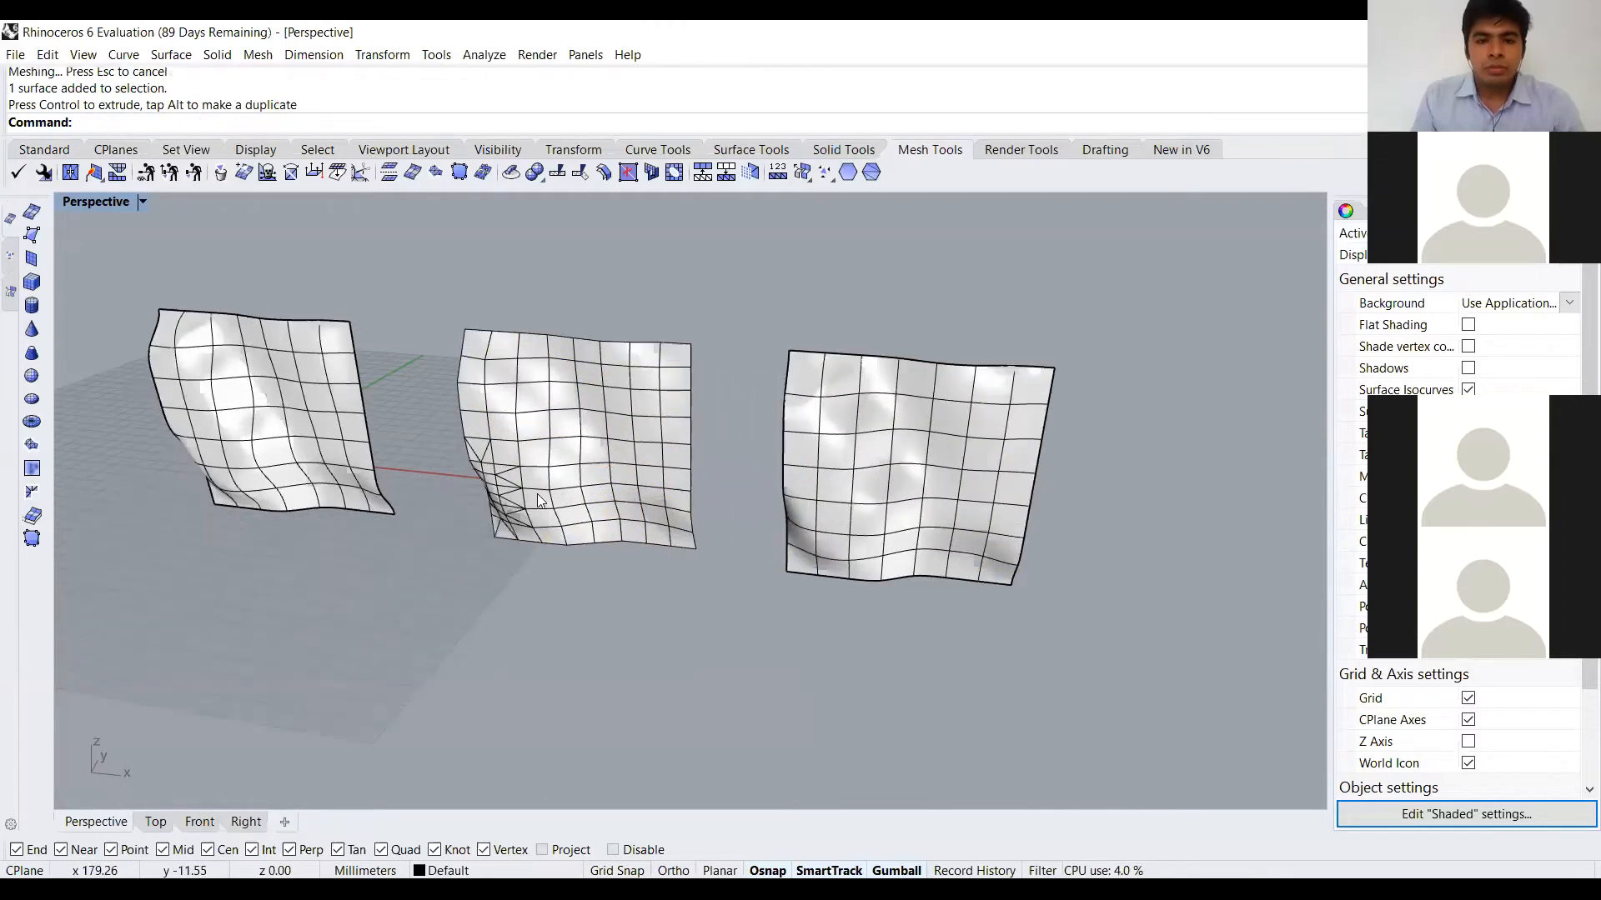
Delete the source surface standing beyond the mesh
{"action": "right_click_drag", "start_coordinate": [641, 452], "coordinate": [617, 477]}
{"action": "left_click", "coordinate": [973, 458]}
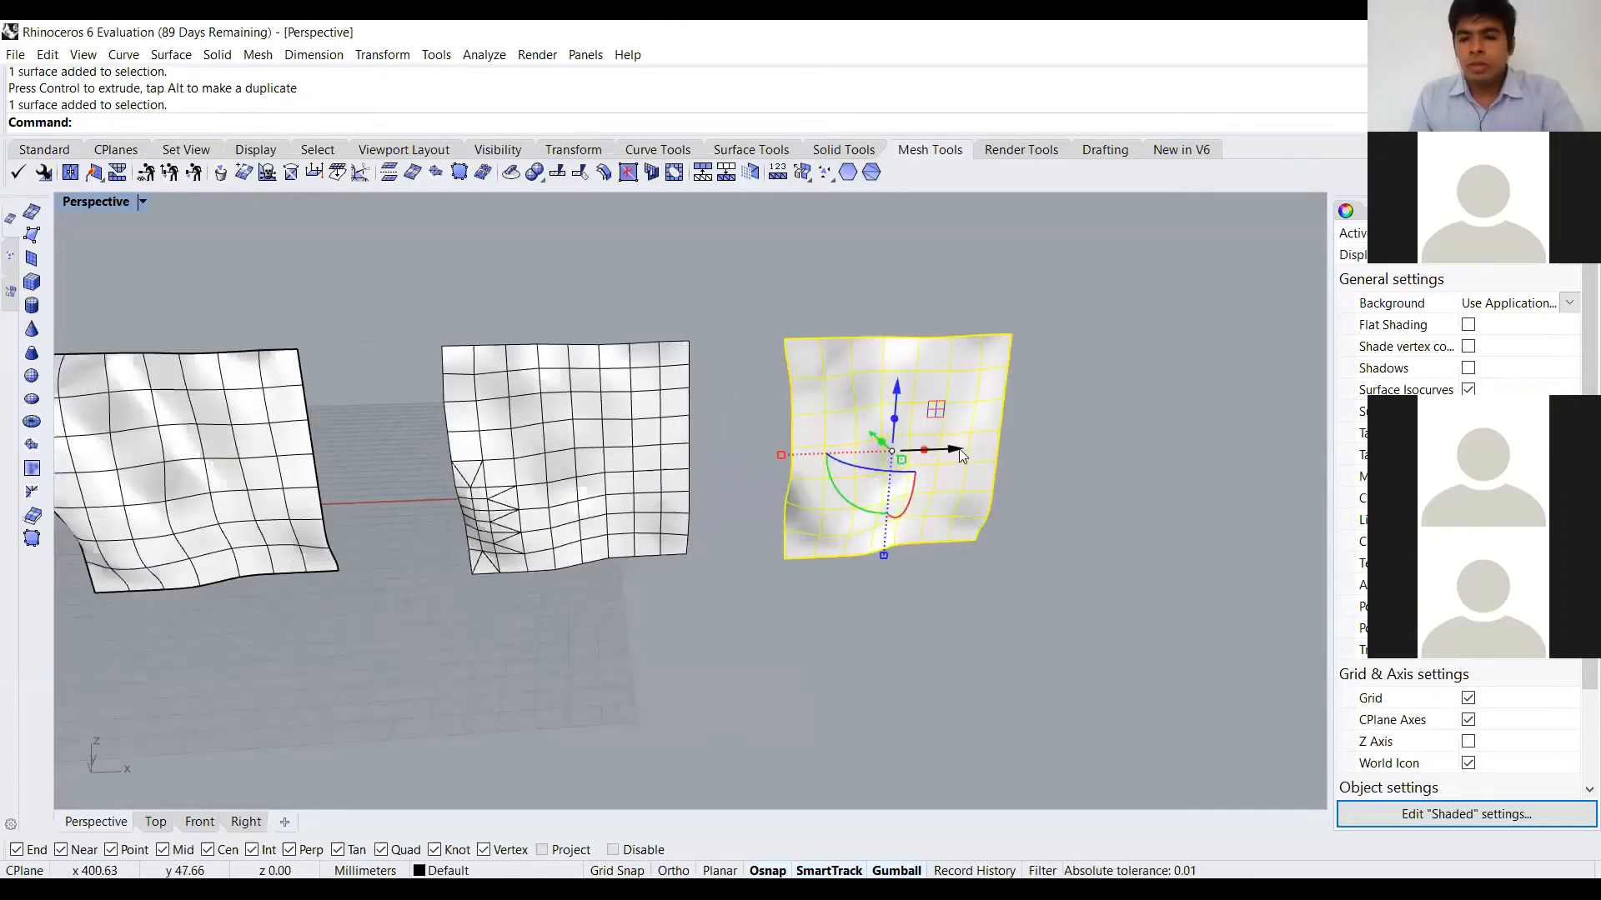
{"action": "key", "text": "Delete"}
Compare the smooth surface with the polygon mesh up close, examining the mesh's triangulated corner and faceted edges
{"action": "right_click_drag", "start_coordinate": [745, 479], "coordinate": [446, 501]}
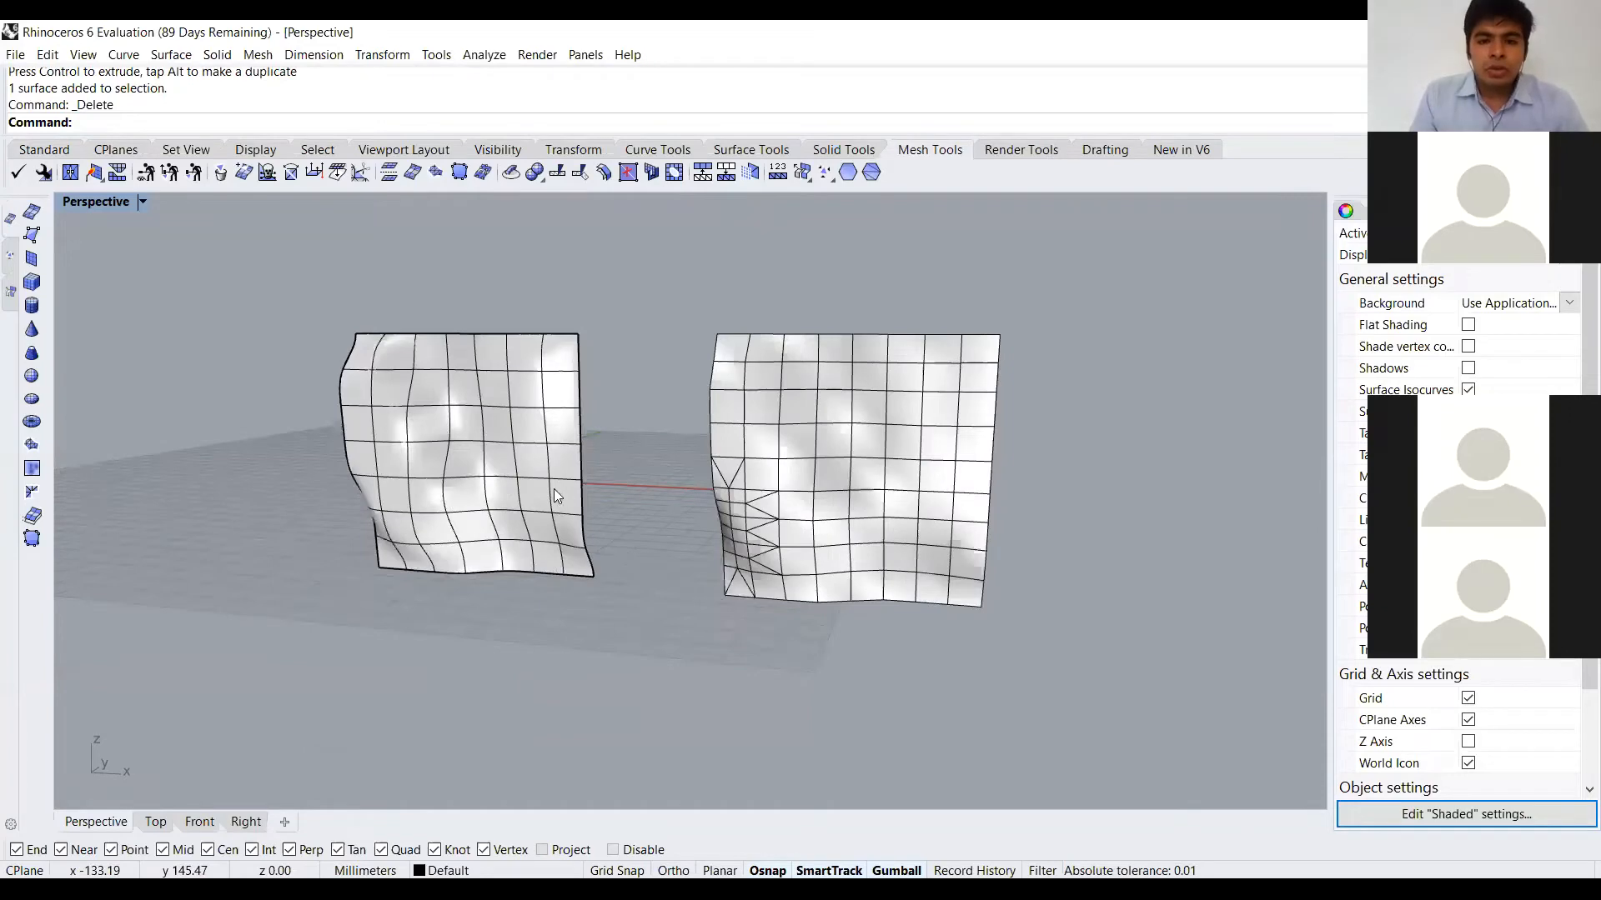
{"action": "scroll", "coordinate": [612, 490], "scroll_direction": "up", "scroll_amount": 2}
{"action": "right_click_drag", "start_coordinate": [612, 490], "coordinate": [397, 454]}
{"action": "right_click_drag", "start_coordinate": [498, 443], "coordinate": [772, 503]}
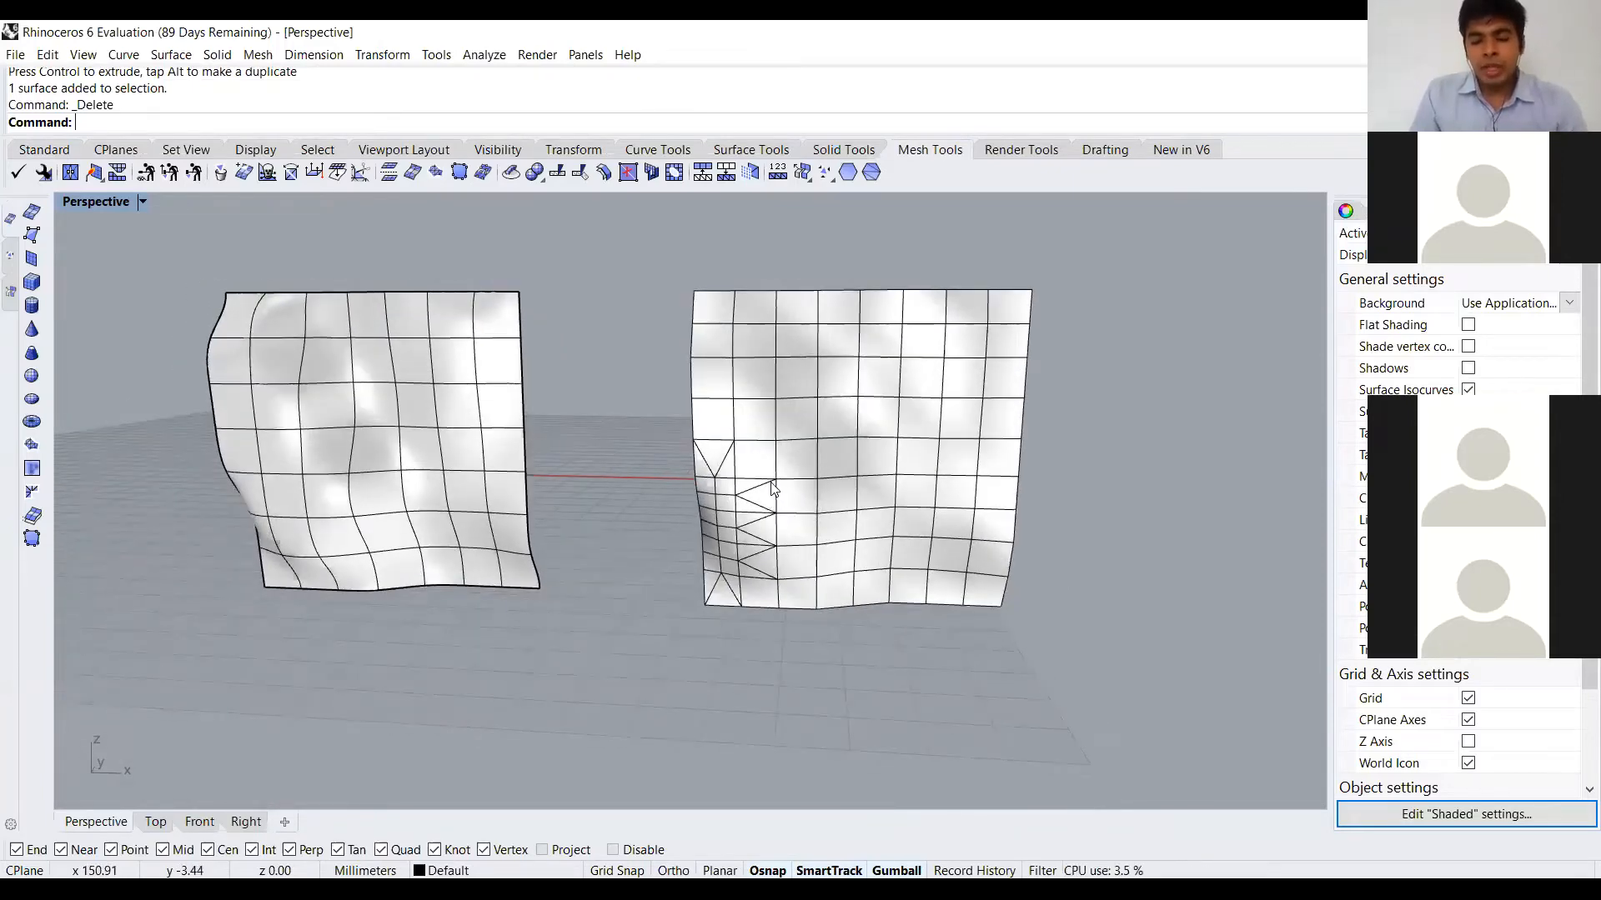
{"action": "scroll", "coordinate": [772, 489], "scroll_direction": "up", "scroll_amount": 6}
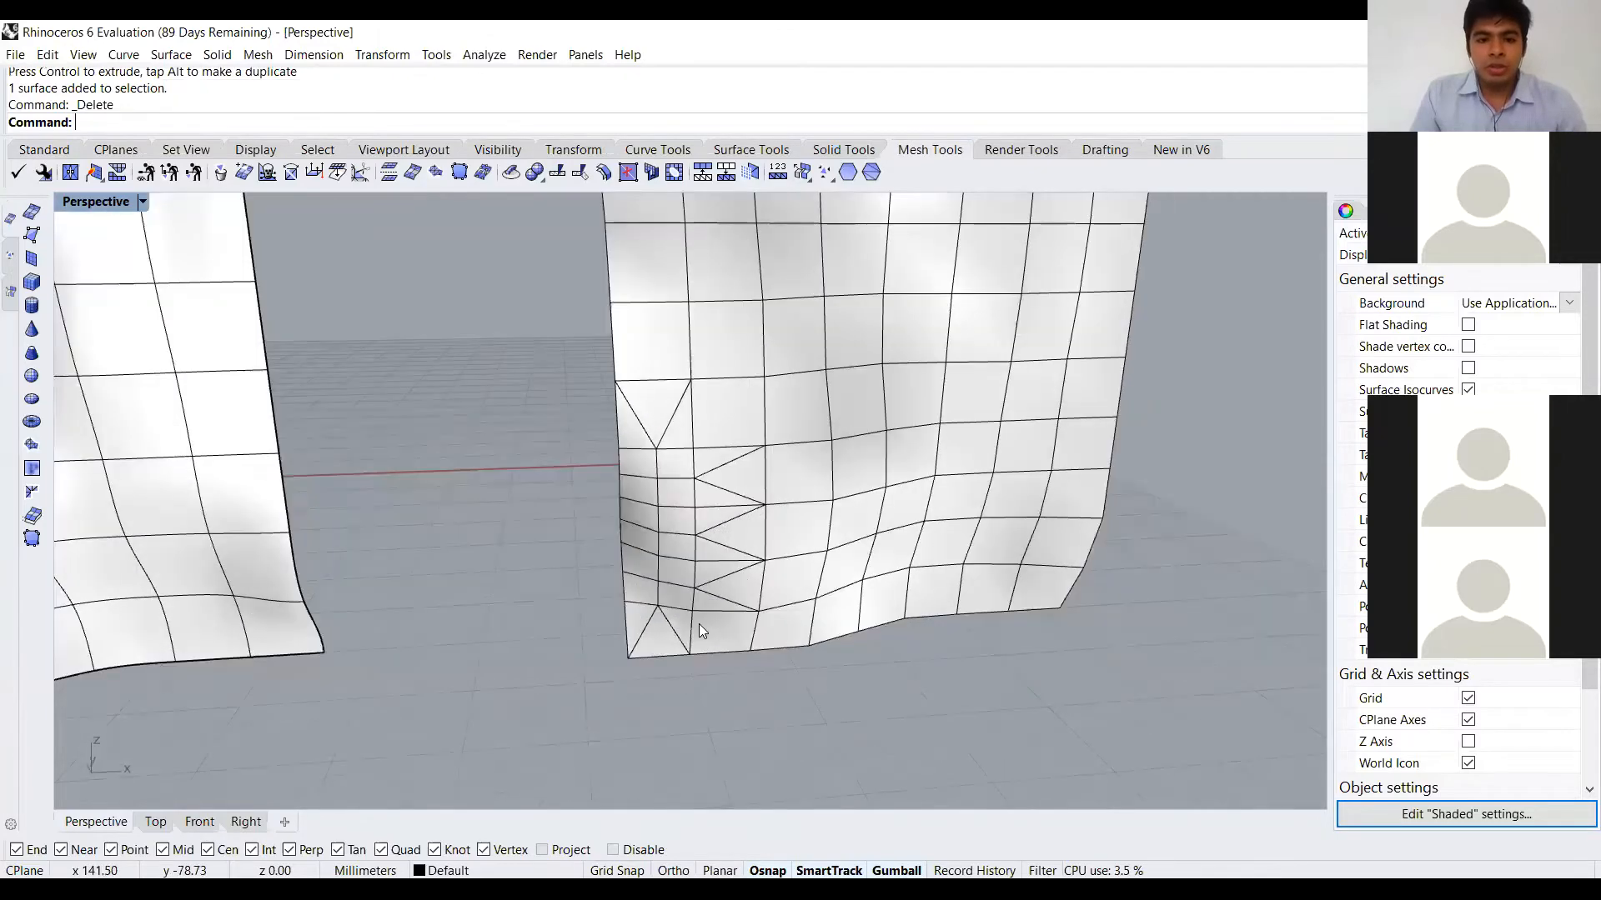
{"action": "scroll", "coordinate": [564, 529], "scroll_direction": "down", "scroll_amount": 8}
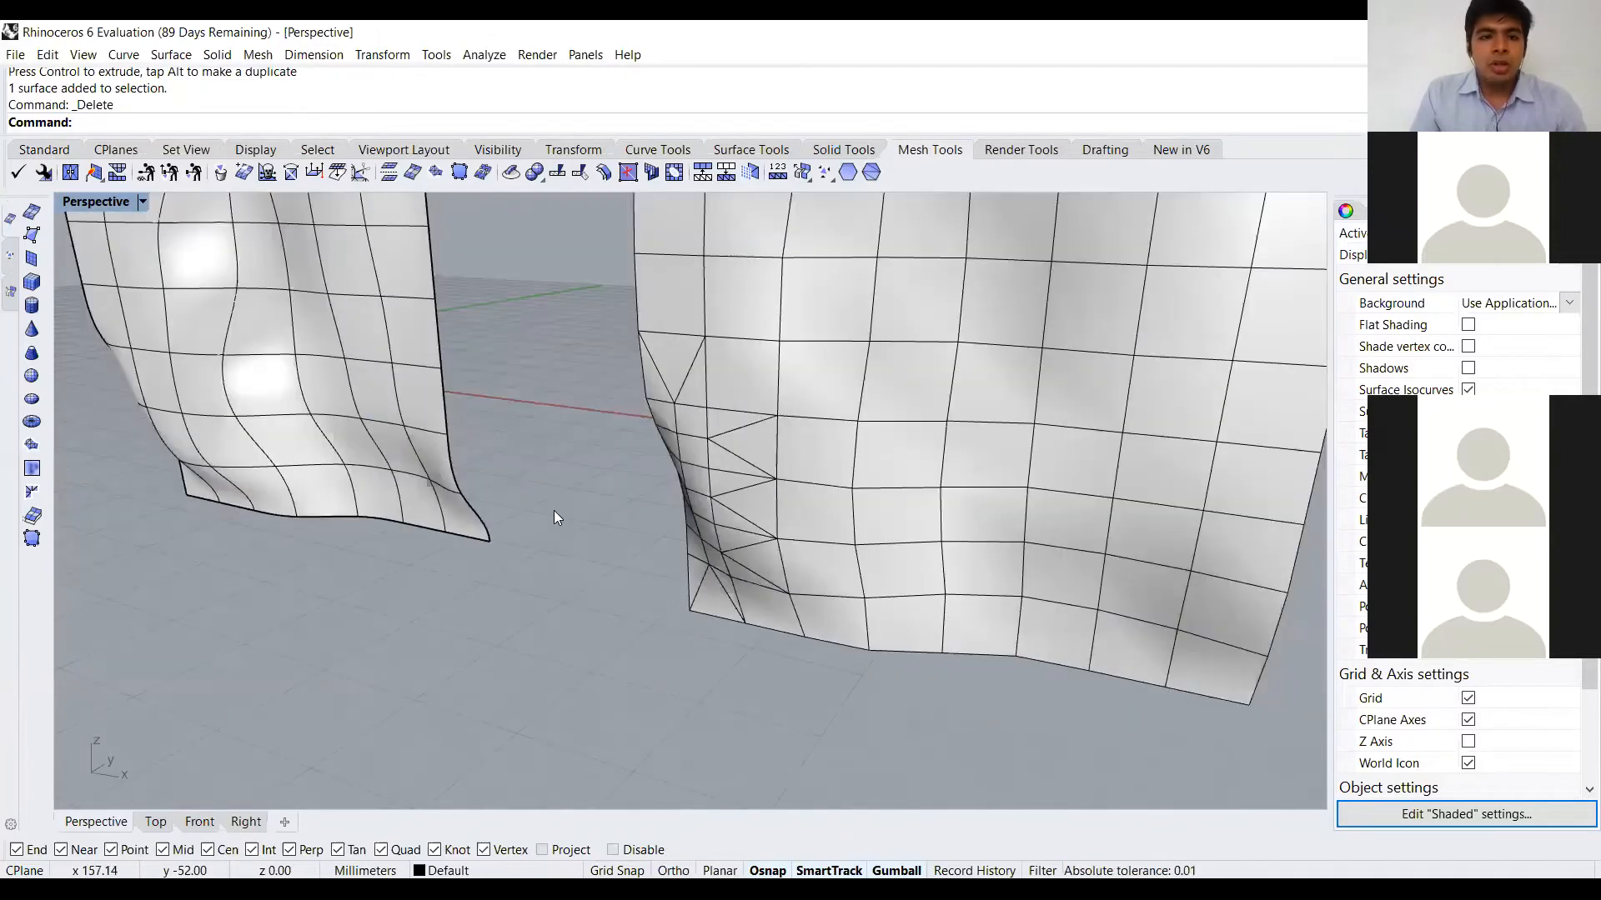
{"action": "scroll", "coordinate": [805, 474], "scroll_direction": "up", "scroll_amount": 2}
{"action": "right_click_drag", "start_coordinate": [702, 414], "coordinate": [855, 371]}
{"action": "scroll", "coordinate": [867, 473], "scroll_direction": "down", "scroll_amount": 8}
{"action": "scroll", "coordinate": [519, 399], "scroll_direction": "up", "scroll_amount": 11}
{"action": "scroll", "coordinate": [554, 522], "scroll_direction": "down", "scroll_amount": 3}
{"action": "scroll", "coordinate": [553, 529], "scroll_direction": "up", "scroll_amount": 5}
{"action": "right_click_drag", "start_coordinate": [553, 529], "coordinate": [585, 486]}
{"action": "scroll", "coordinate": [493, 518], "scroll_direction": "down", "scroll_amount": 8}
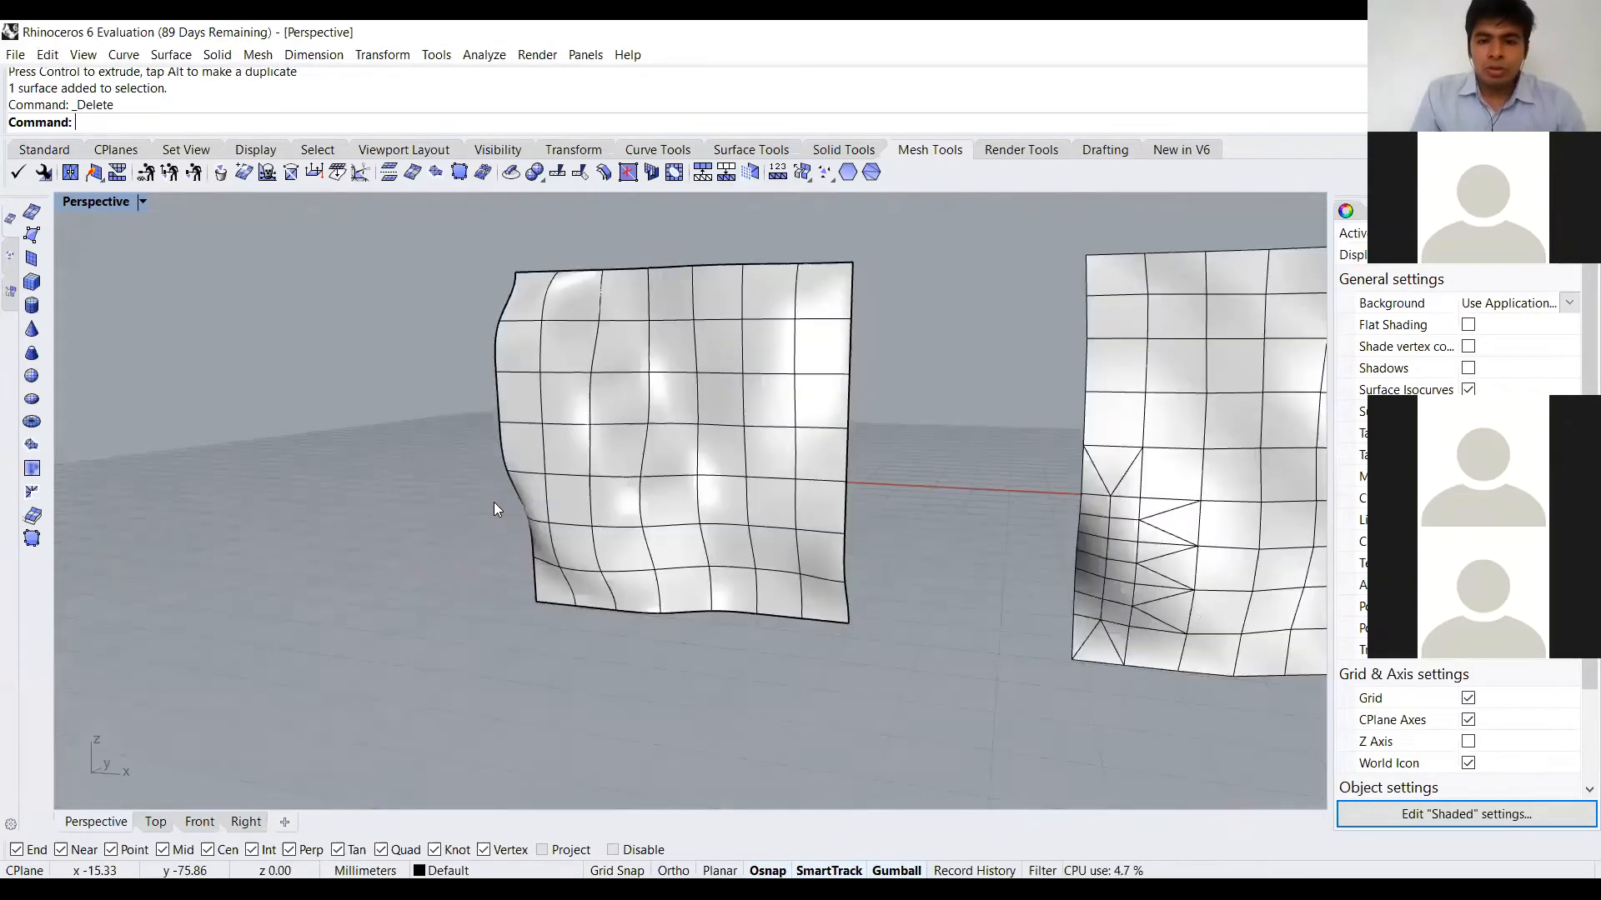
{"action": "scroll", "coordinate": [930, 538], "scroll_direction": "up", "scroll_amount": 6}
{"action": "right_click_drag", "start_coordinate": [957, 529], "coordinate": [836, 364]}
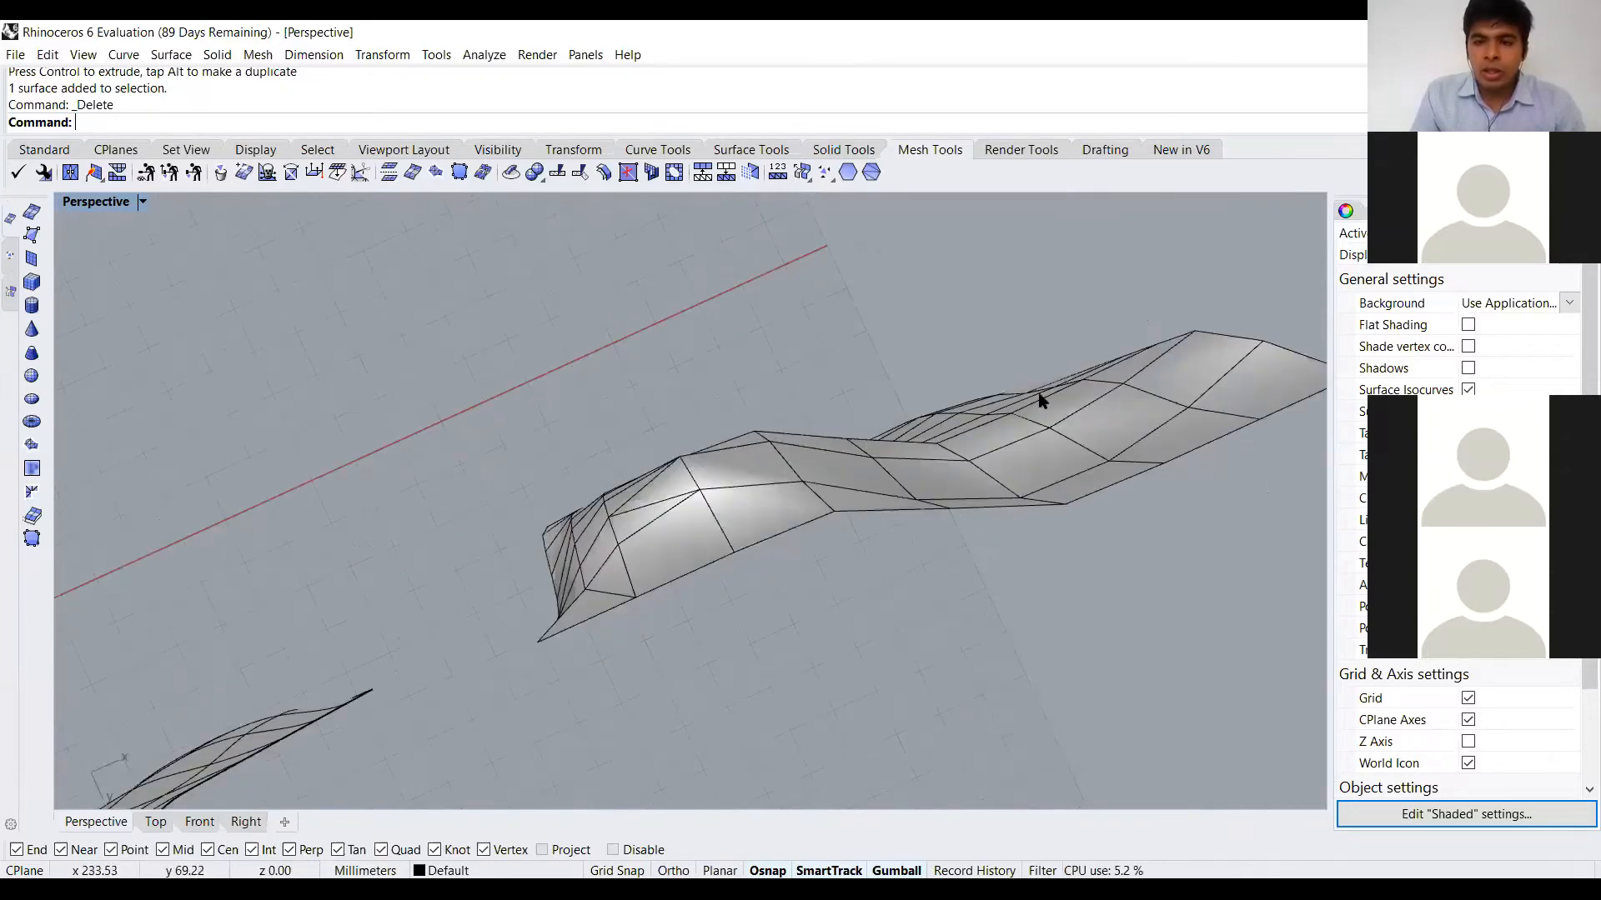
Compare the smooth surface and the polygon mesh side by side from several angles, examining their overall shape and face structure
{"action": "right_click_drag", "start_coordinate": [1019, 578], "coordinate": [779, 427]}
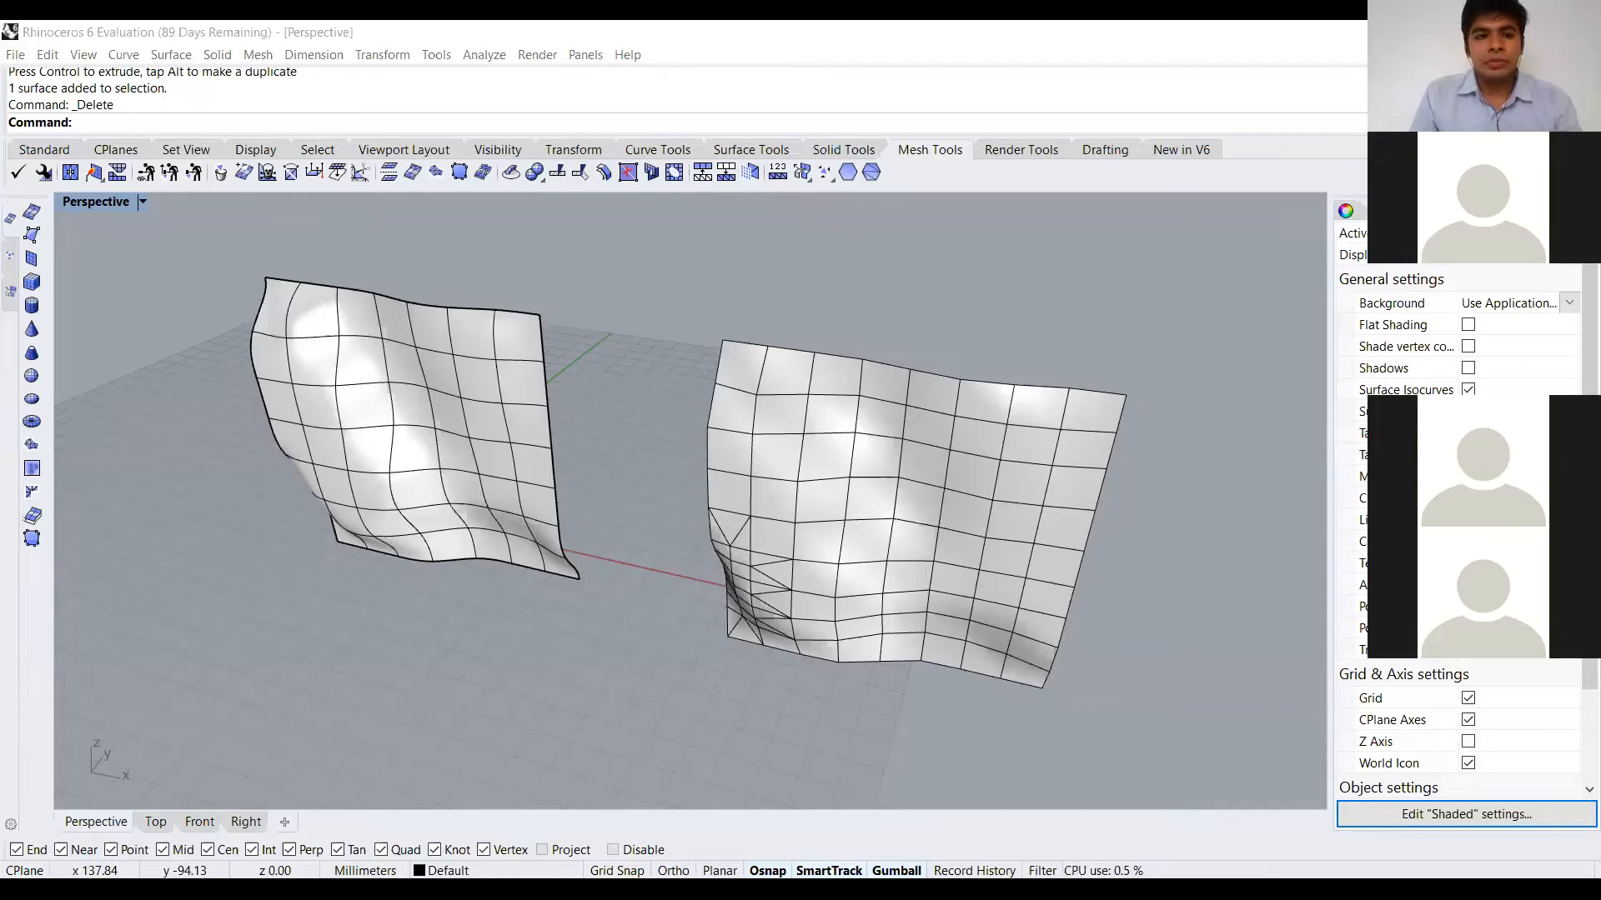
{"action": "right_click_drag", "start_coordinate": [690, 562], "coordinate": [685, 542]}
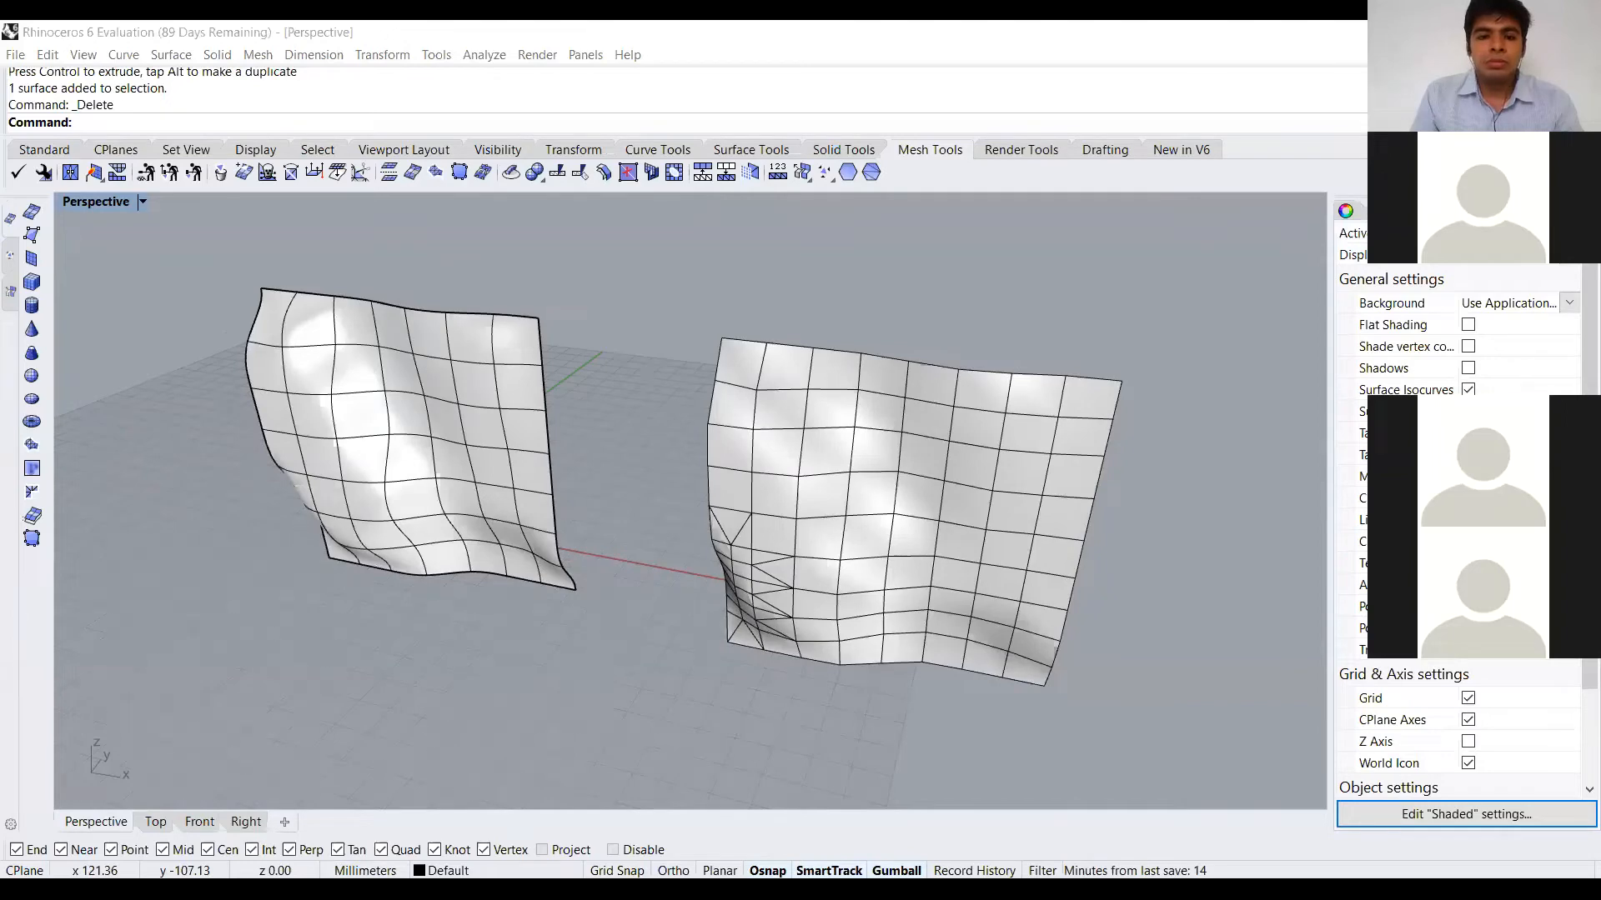
{"action": "right_click_drag", "start_coordinate": [488, 671], "coordinate": [497, 640]}
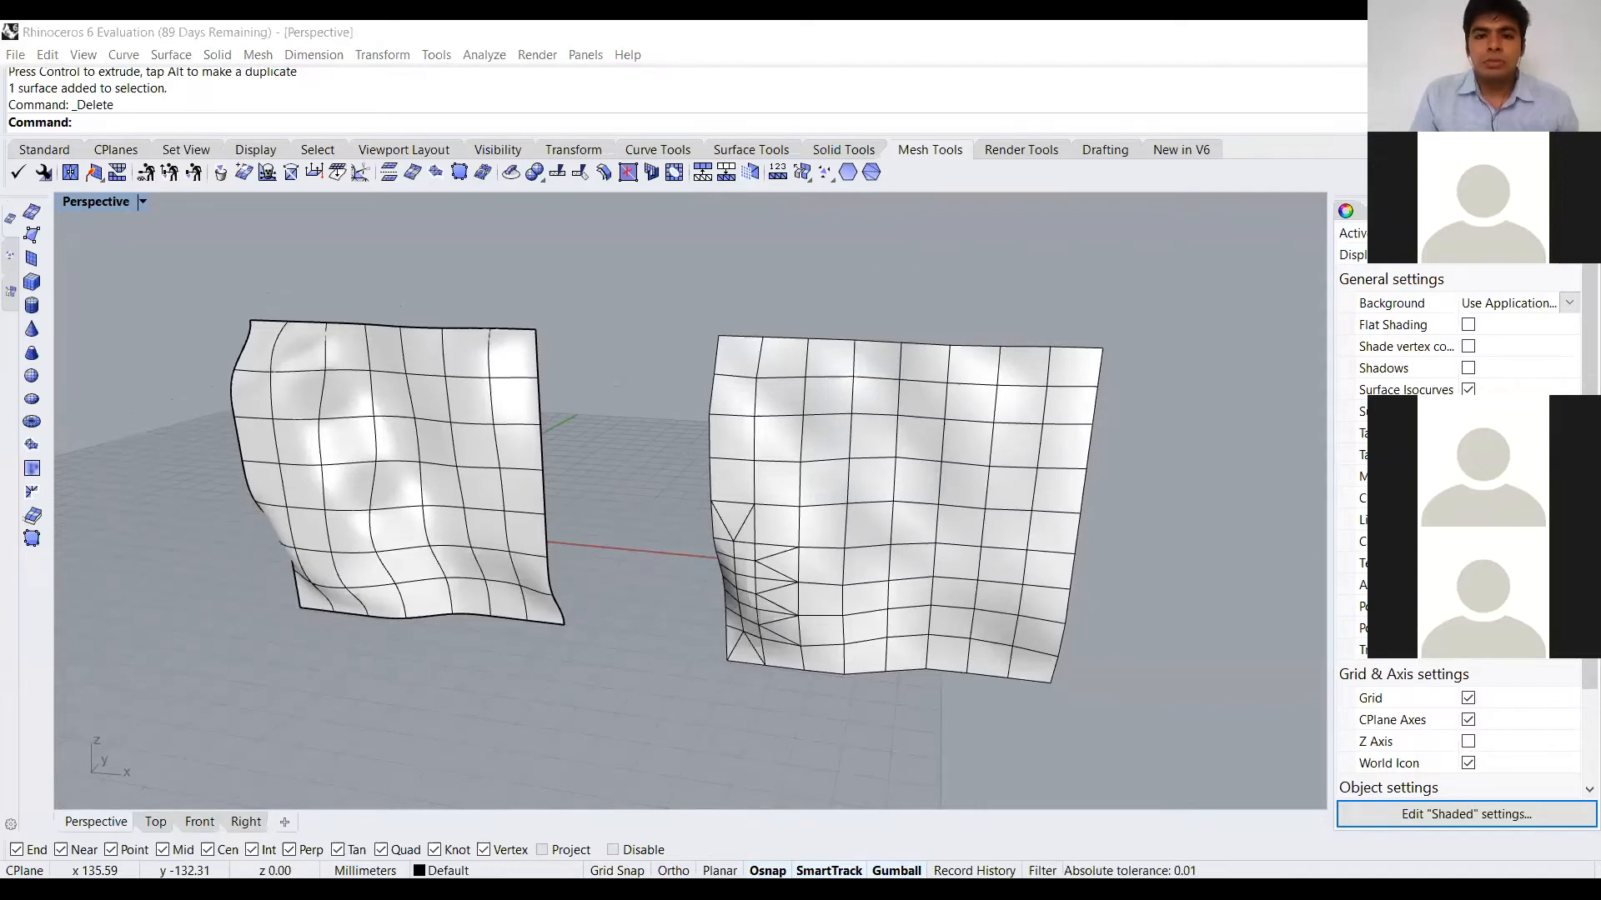
{"action": "right_click_drag", "start_coordinate": [967, 476], "coordinate": [445, 421]}
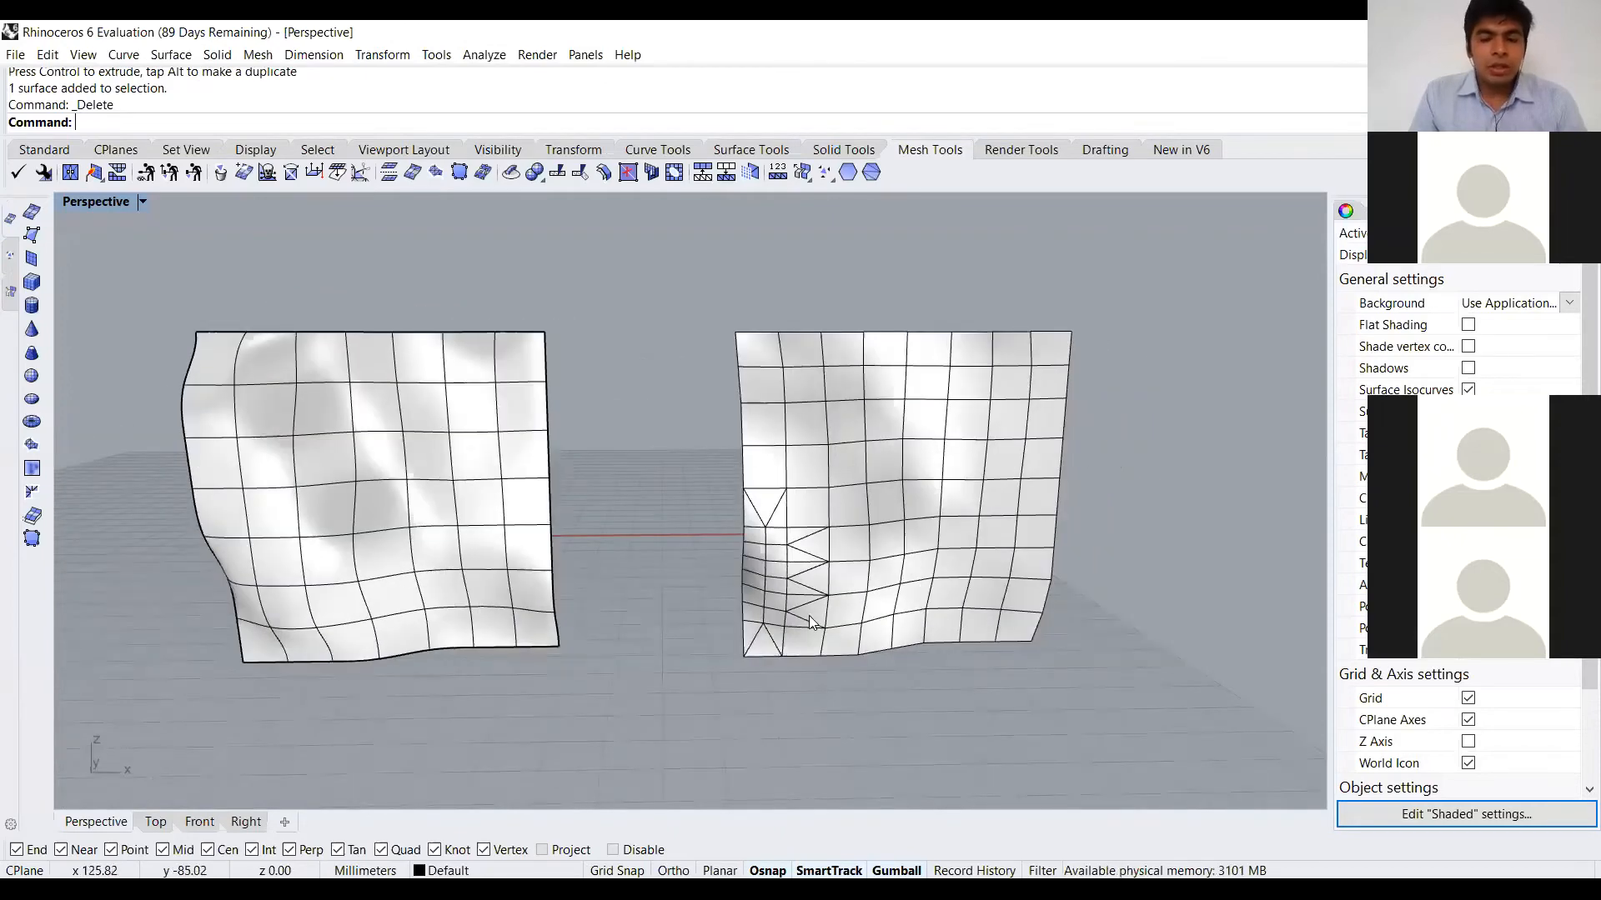
{"action": "scroll", "coordinate": [809, 615], "scroll_direction": "up", "scroll_amount": 2}
{"action": "right_click_drag", "start_coordinate": [814, 615], "coordinate": [1121, 524]}
{"action": "scroll", "coordinate": [761, 542], "scroll_direction": "down", "scroll_amount": 3}
{"action": "right_click_drag", "start_coordinate": [761, 542], "coordinate": [874, 592]}
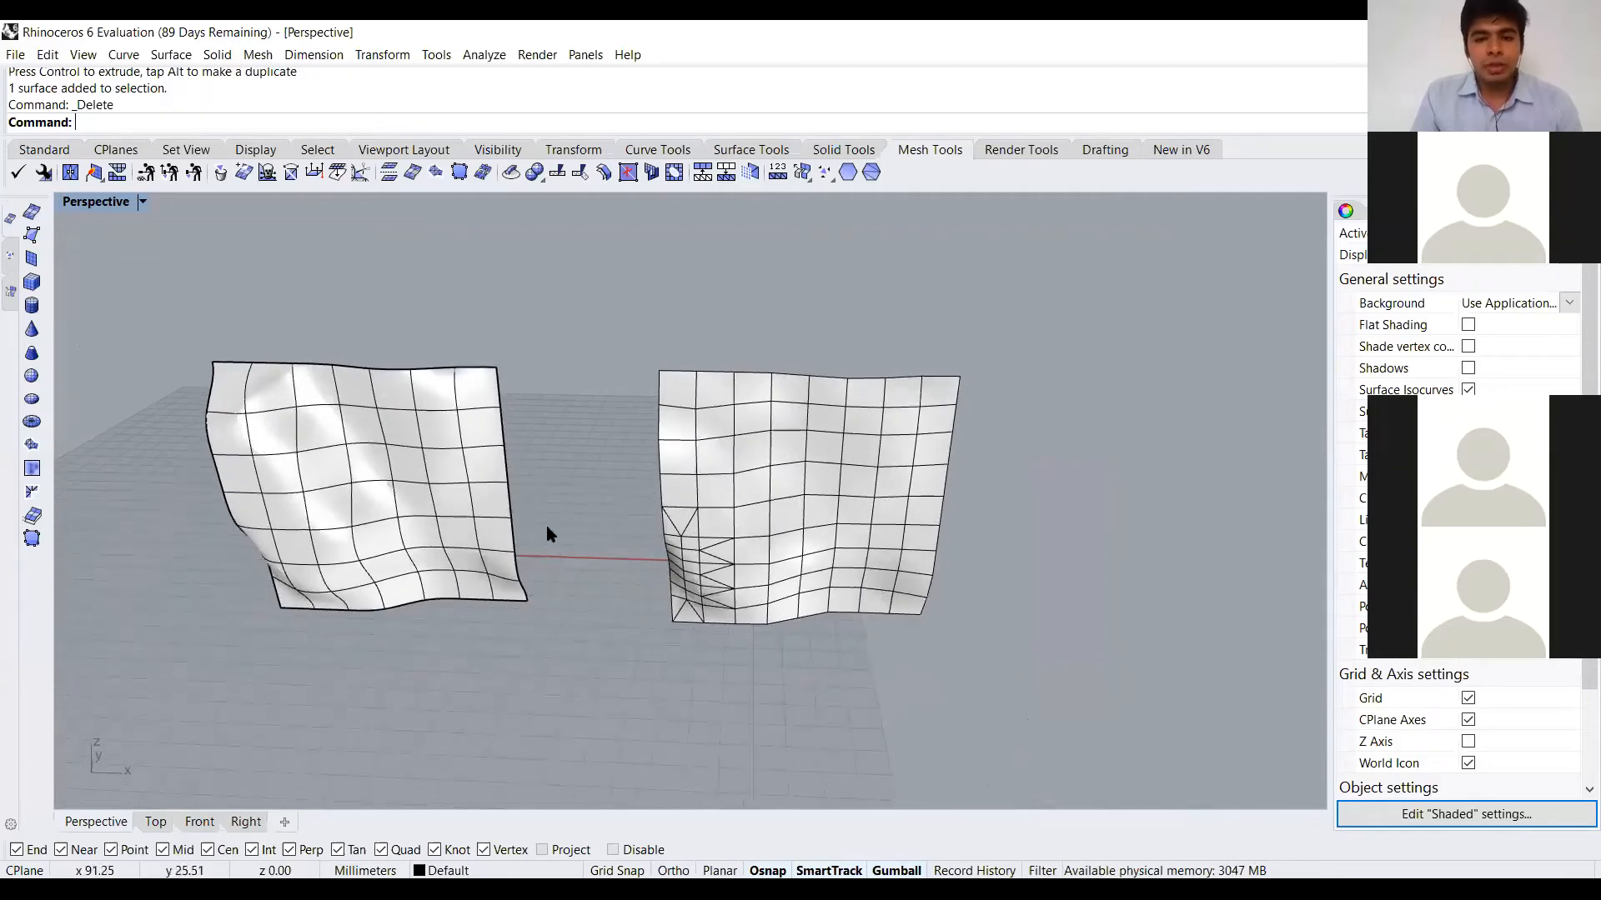
{"action": "right_click_drag", "start_coordinate": [266, 493], "coordinate": [277, 468]}
{"action": "right_click_drag", "start_coordinate": [640, 546], "coordinate": [638, 543]}
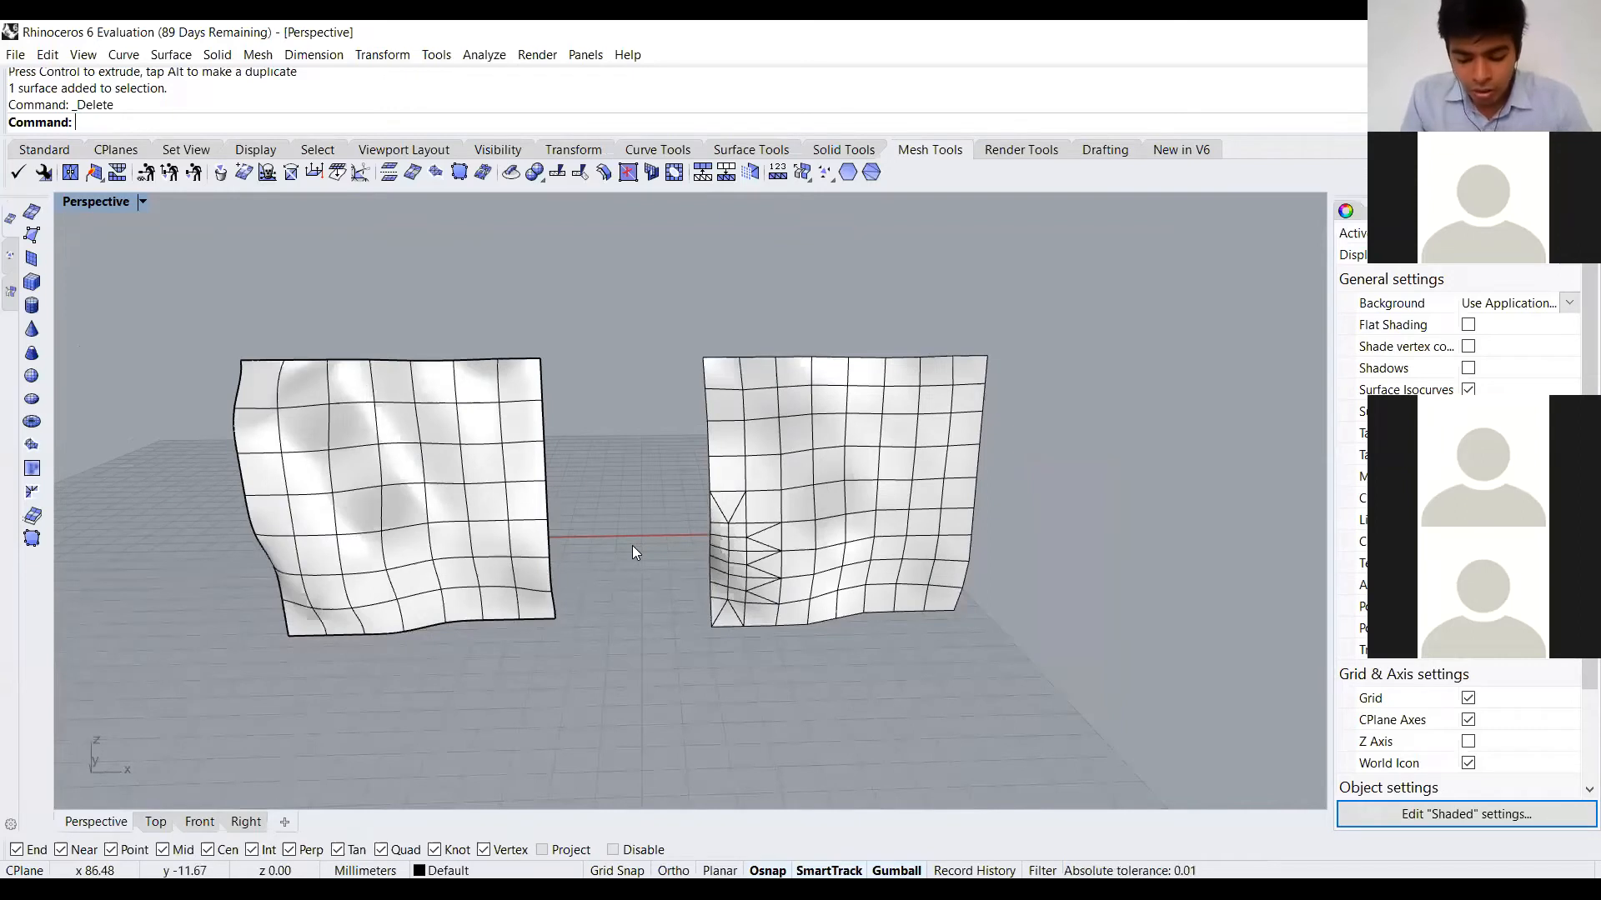
Delete both the smooth surface and the polygon mesh to empty the scene
{"action": "scroll", "coordinate": [673, 517], "scroll_direction": "down", "scroll_amount": 2}
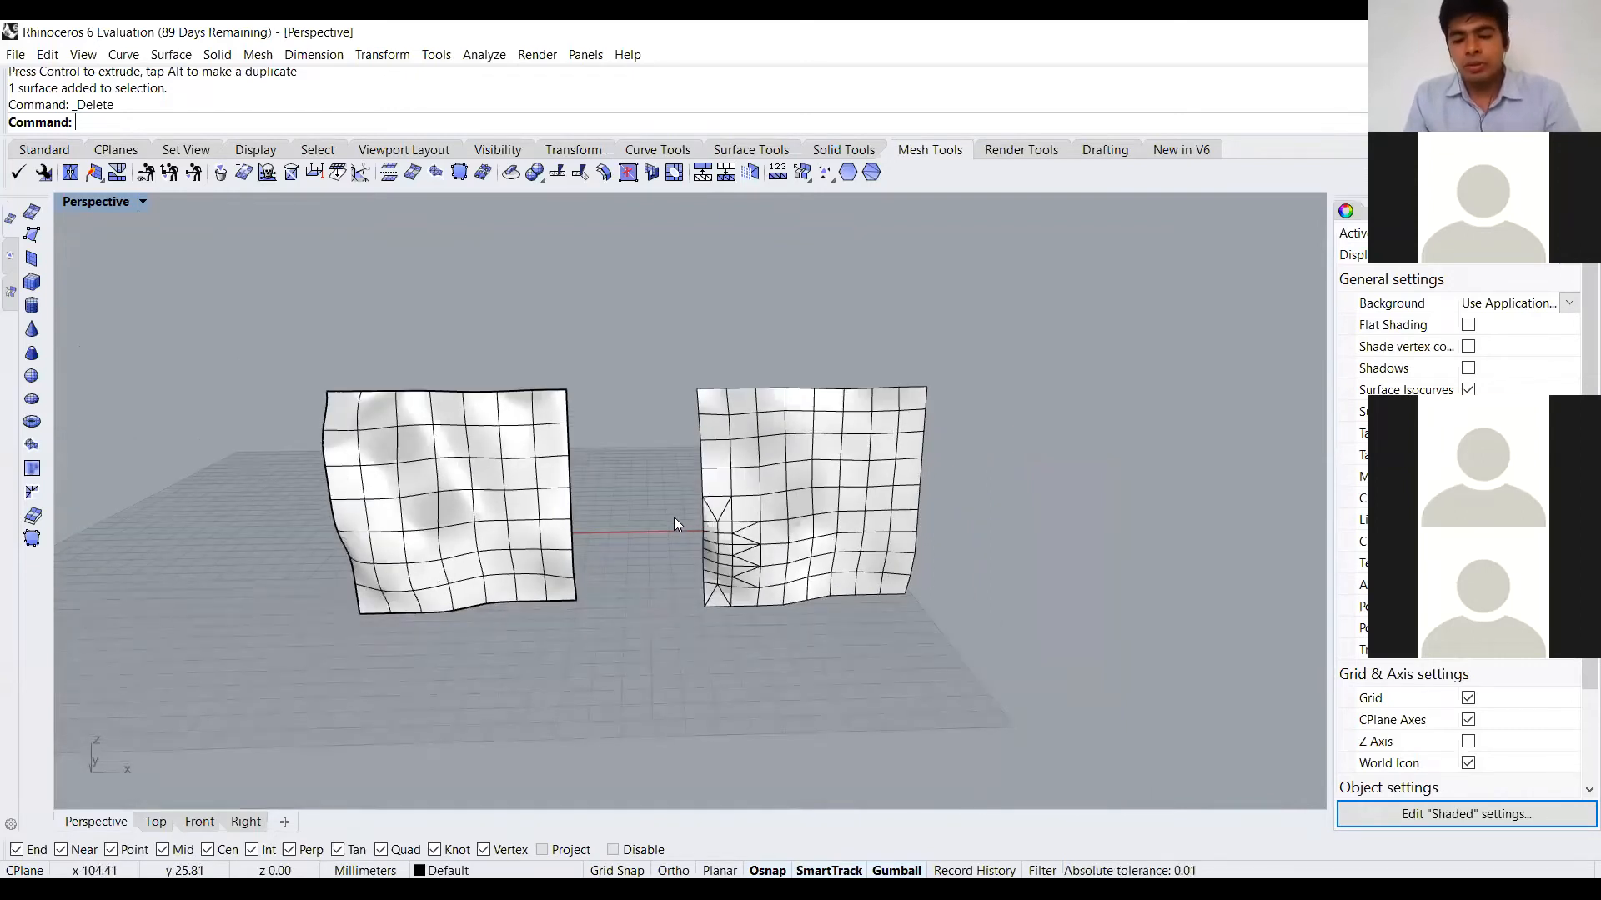
{"action": "left_click_drag", "start_coordinate": [935, 475], "coordinate": [255, 480]}
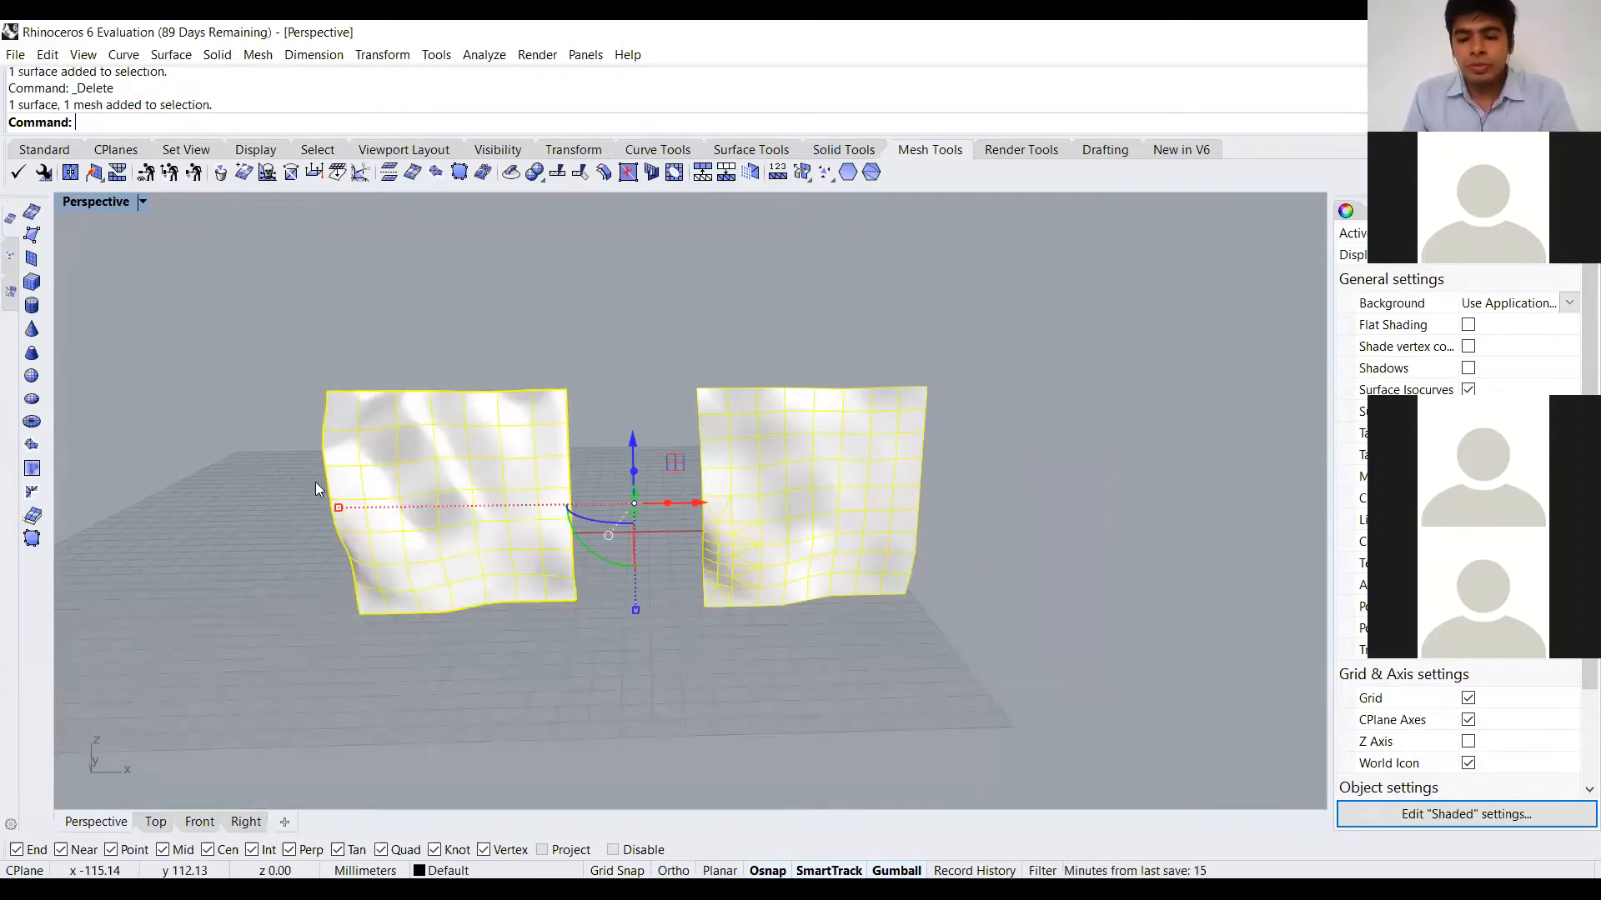
{"action": "key", "text": "Delete"}
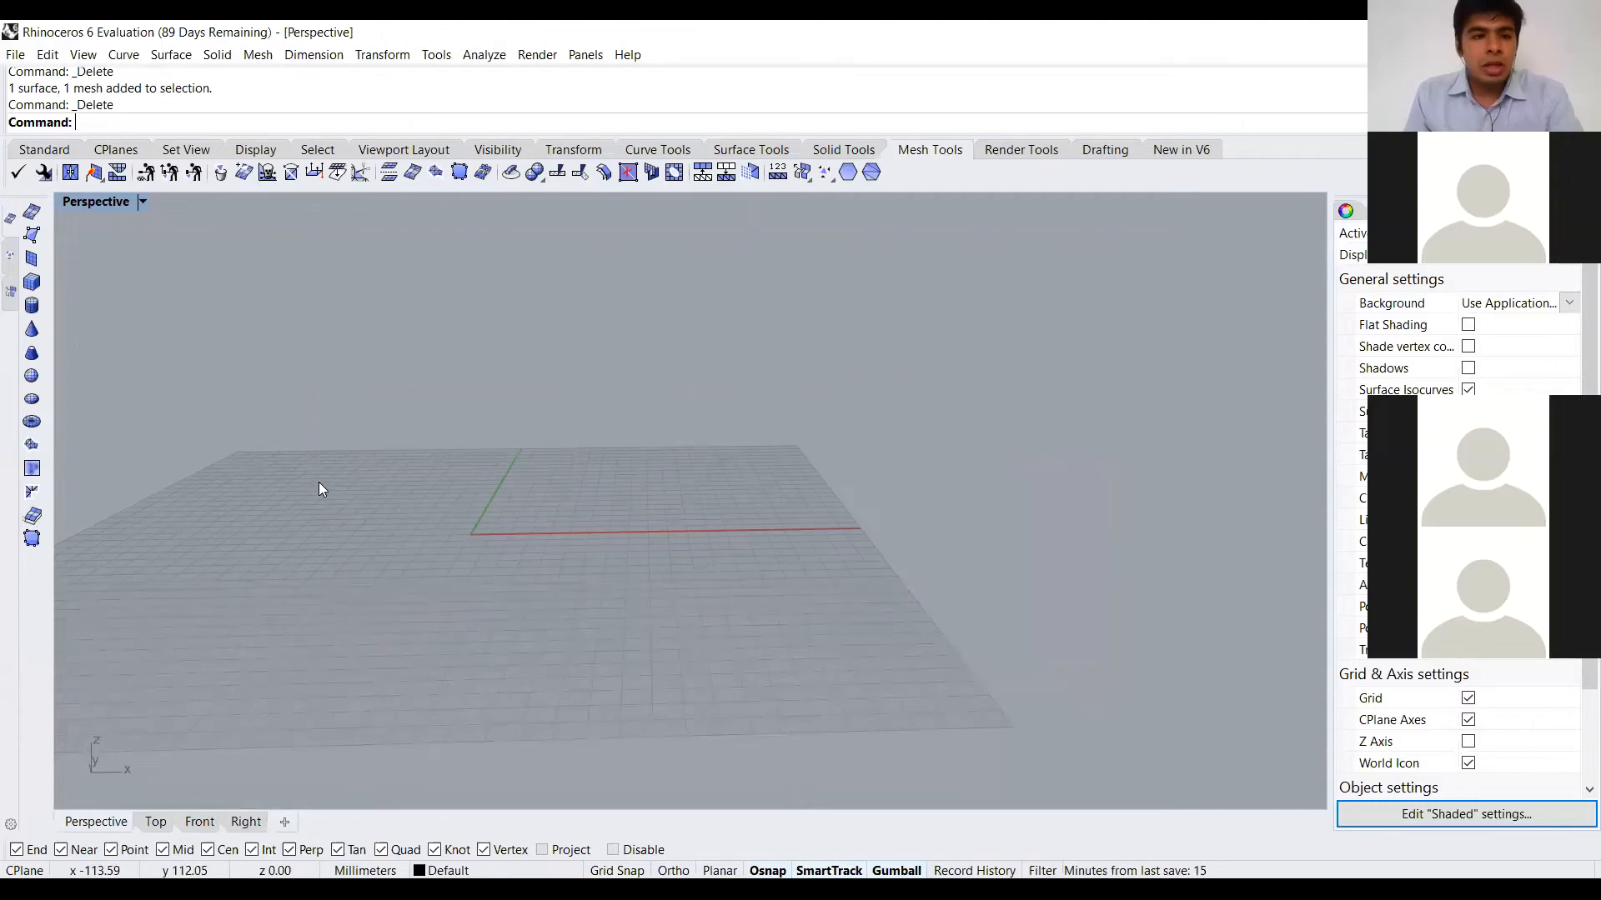
Float the Curve, Surface Creation and Solid Creation tool sets from the standard tools and stack them over the viewport
{"action": "left_click", "coordinate": [50, 150]}
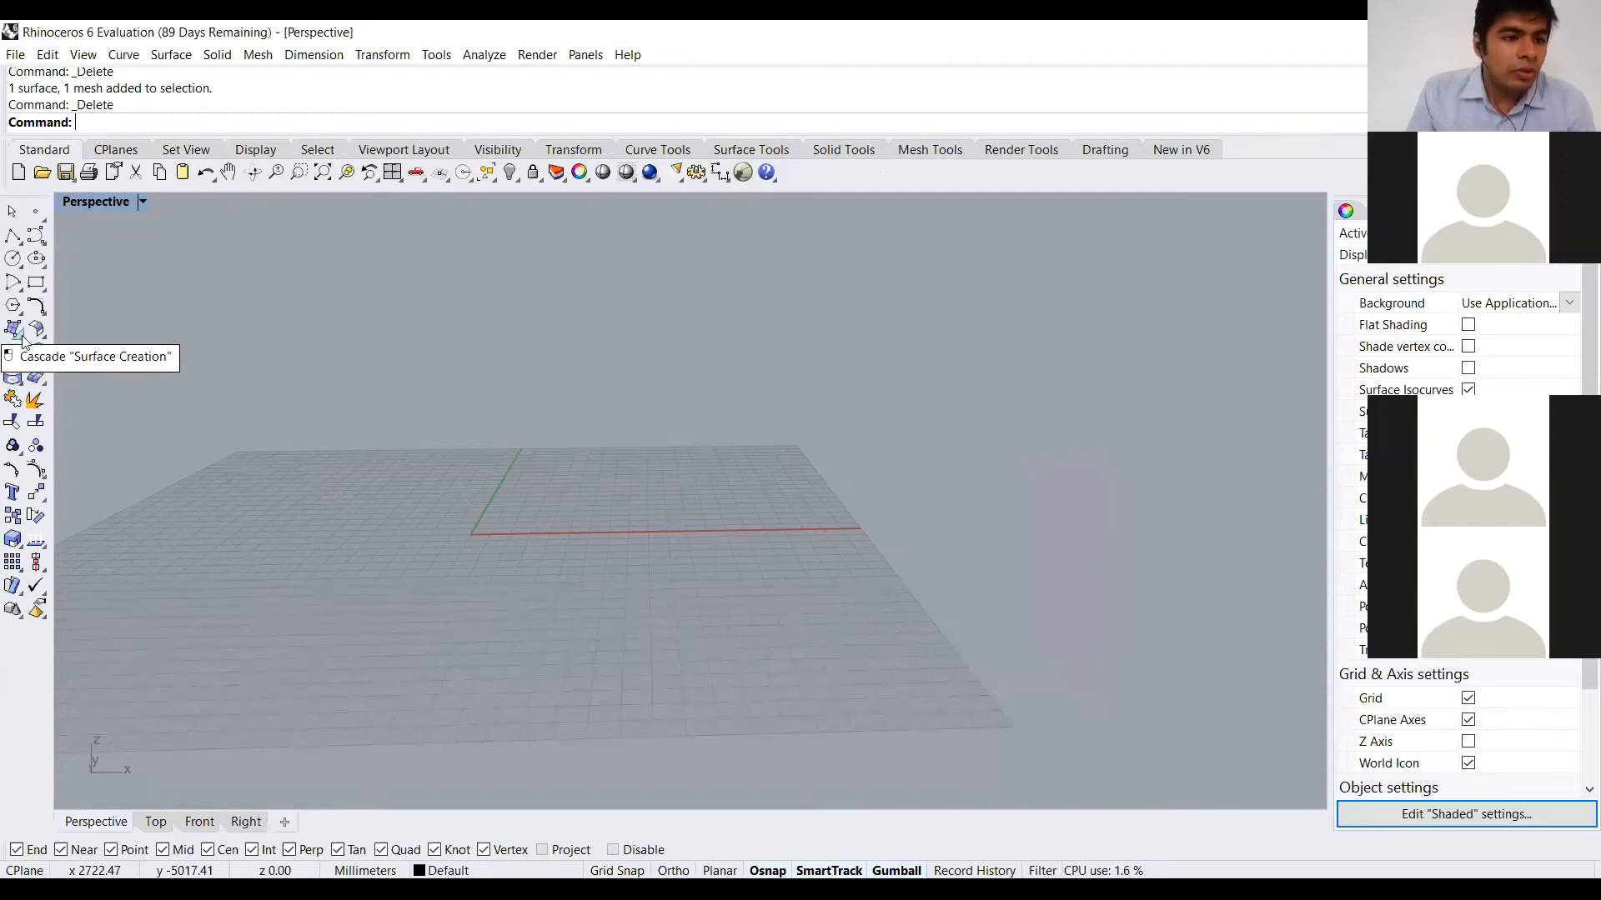
{"action": "left_click", "coordinate": [22, 335]}
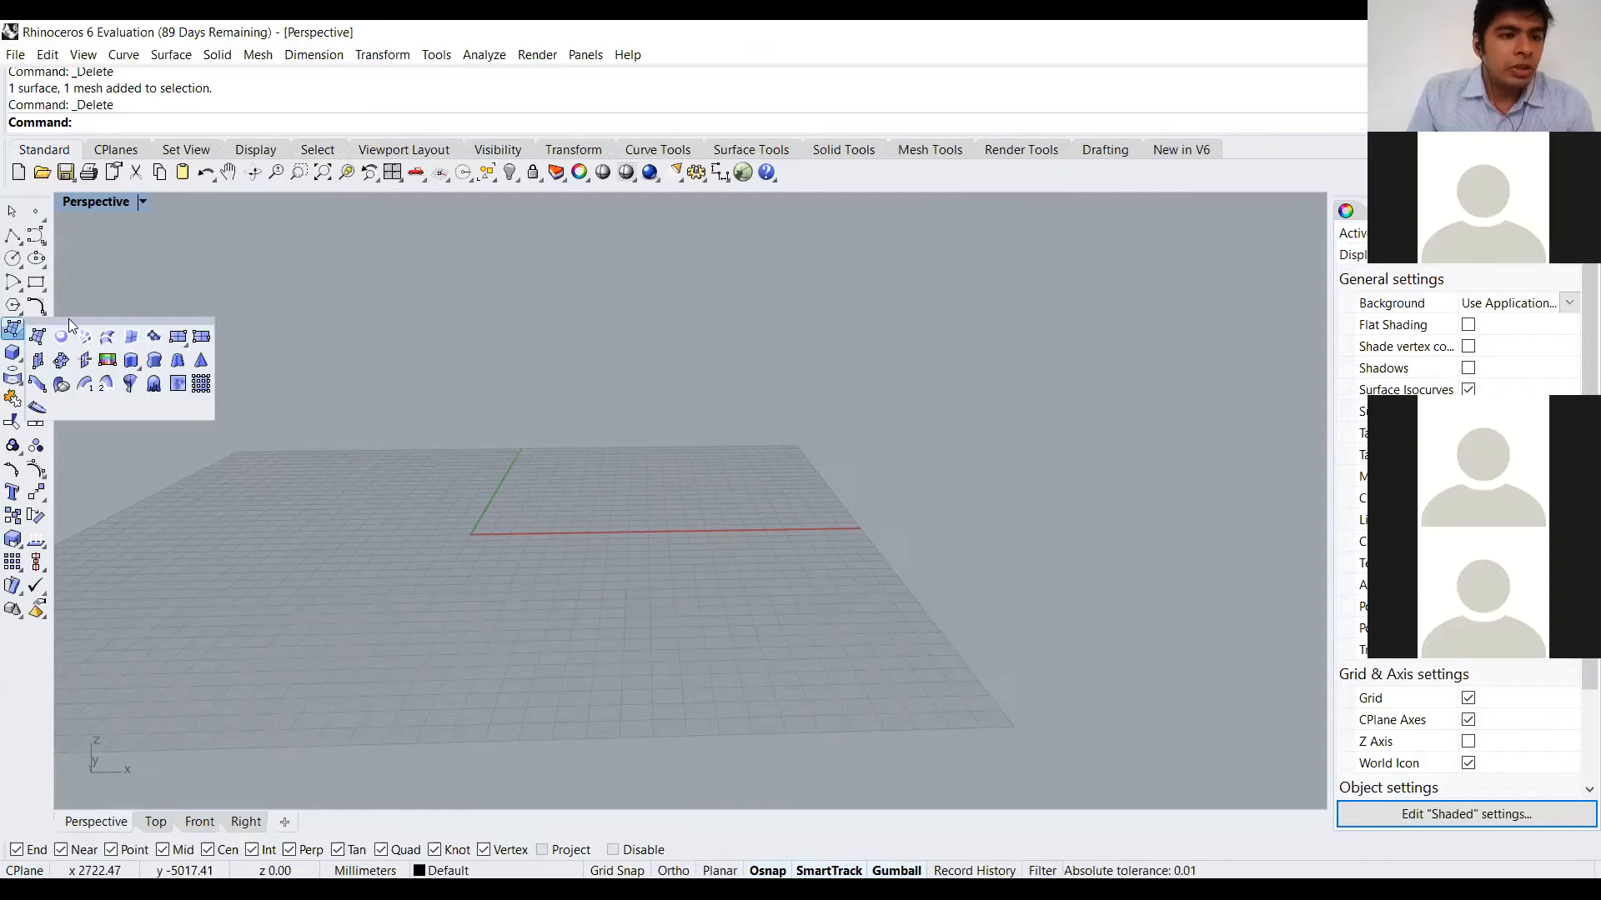
{"action": "left_click_drag", "start_coordinate": [69, 320], "coordinate": [134, 315]}
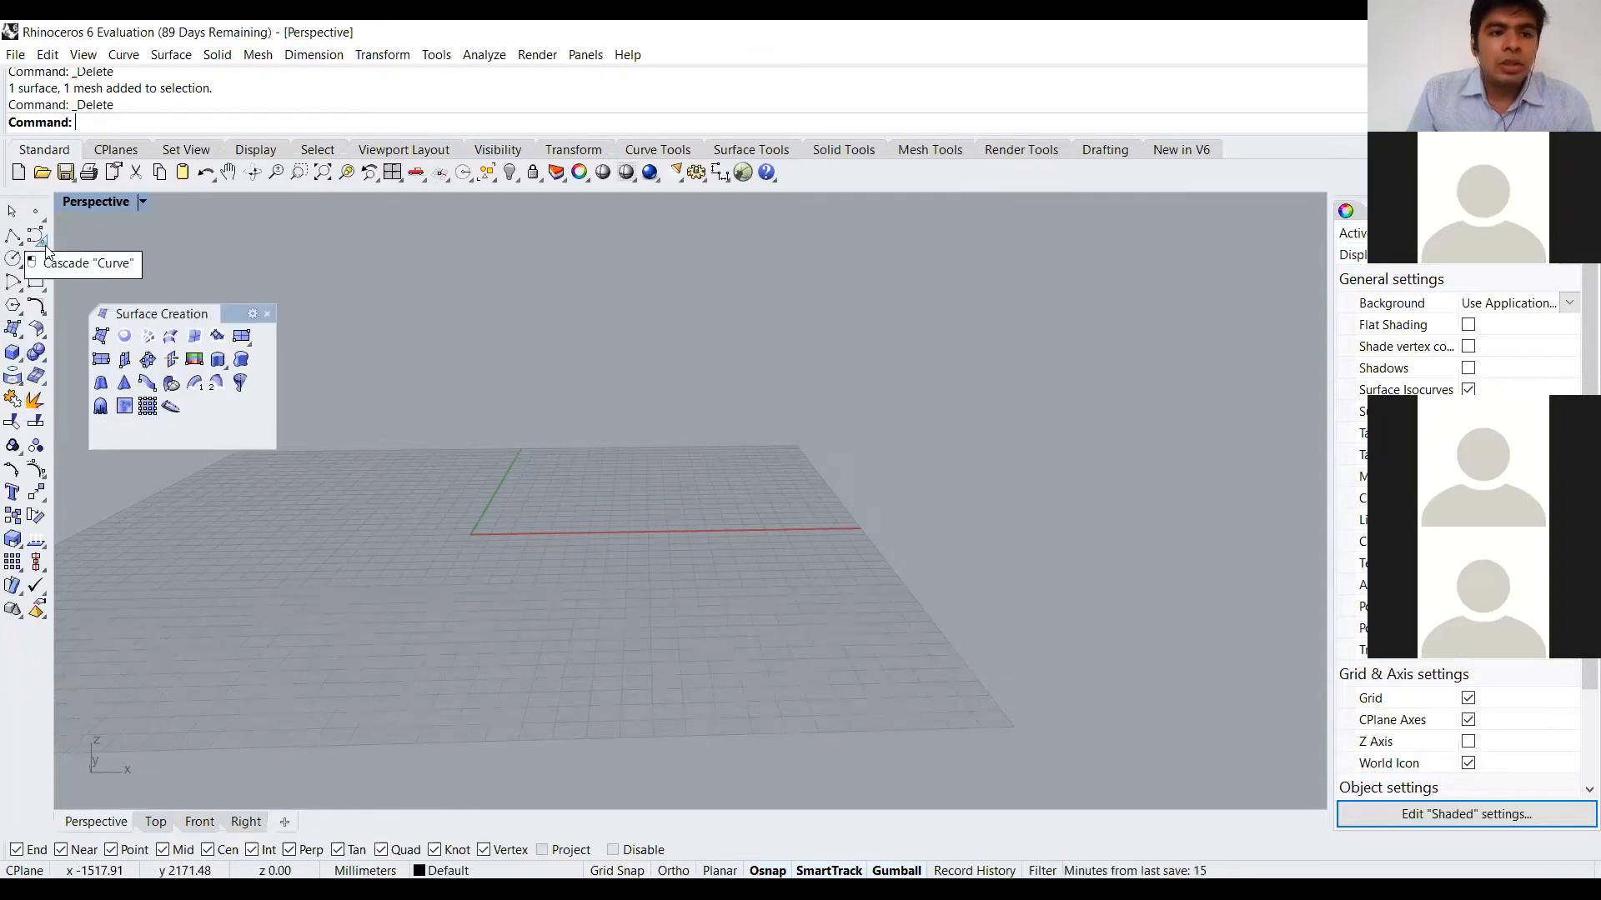
{"action": "left_click", "coordinate": [37, 238]}
{"action": "left_click_drag", "start_coordinate": [92, 229], "coordinate": [145, 221]}
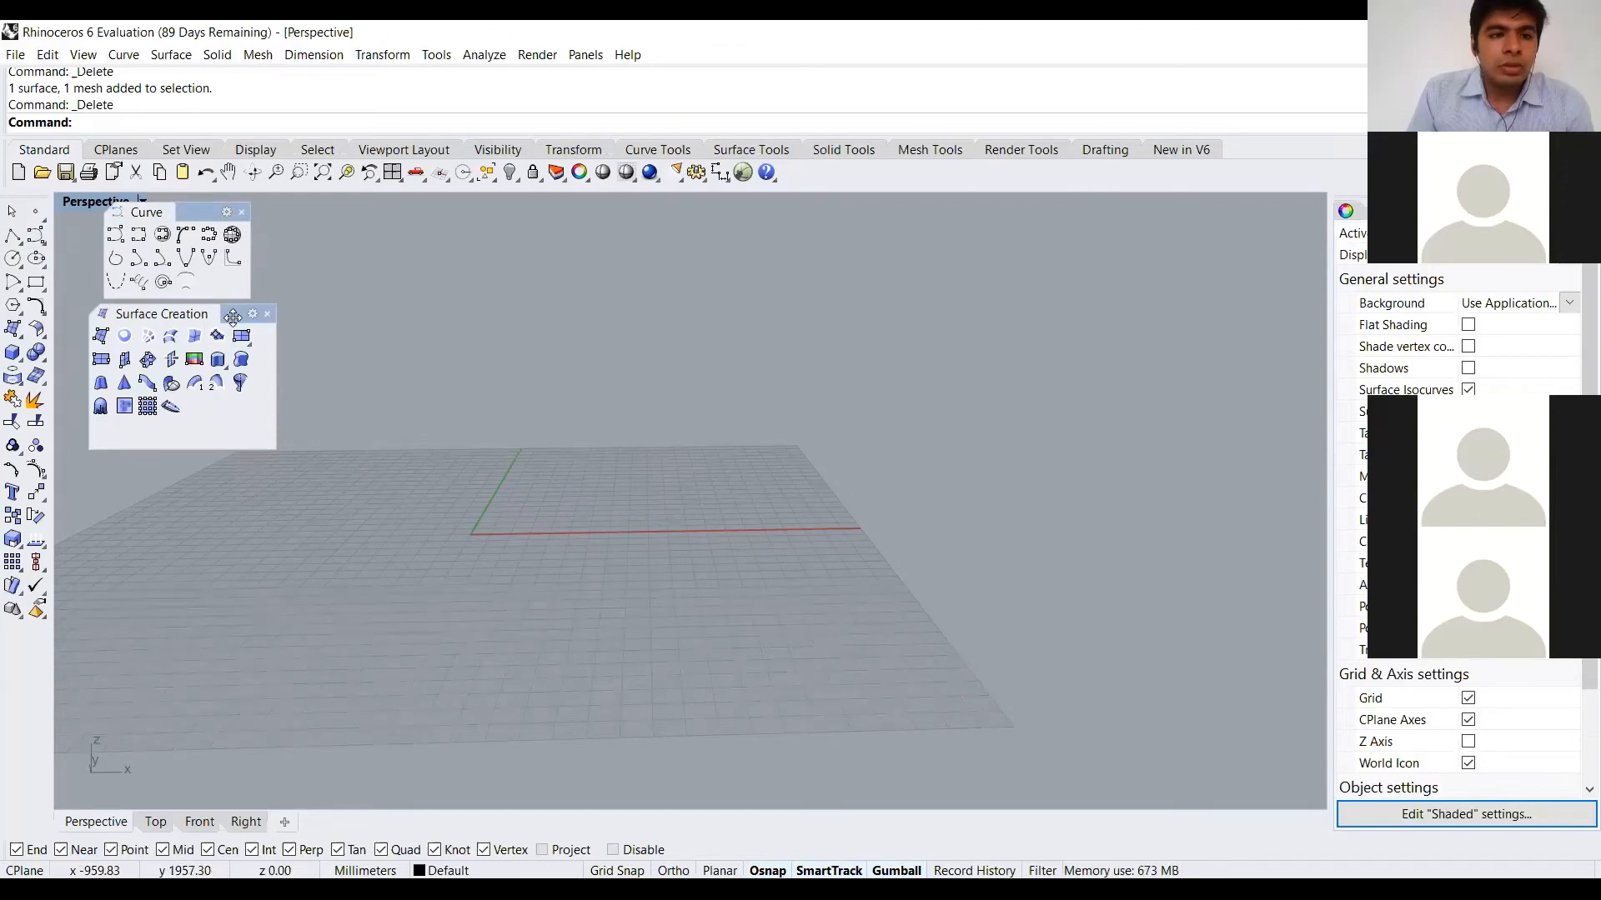
{"action": "left_click_drag", "start_coordinate": [233, 317], "coordinate": [222, 398]}
{"action": "left_click_drag", "start_coordinate": [206, 213], "coordinate": [191, 287]}
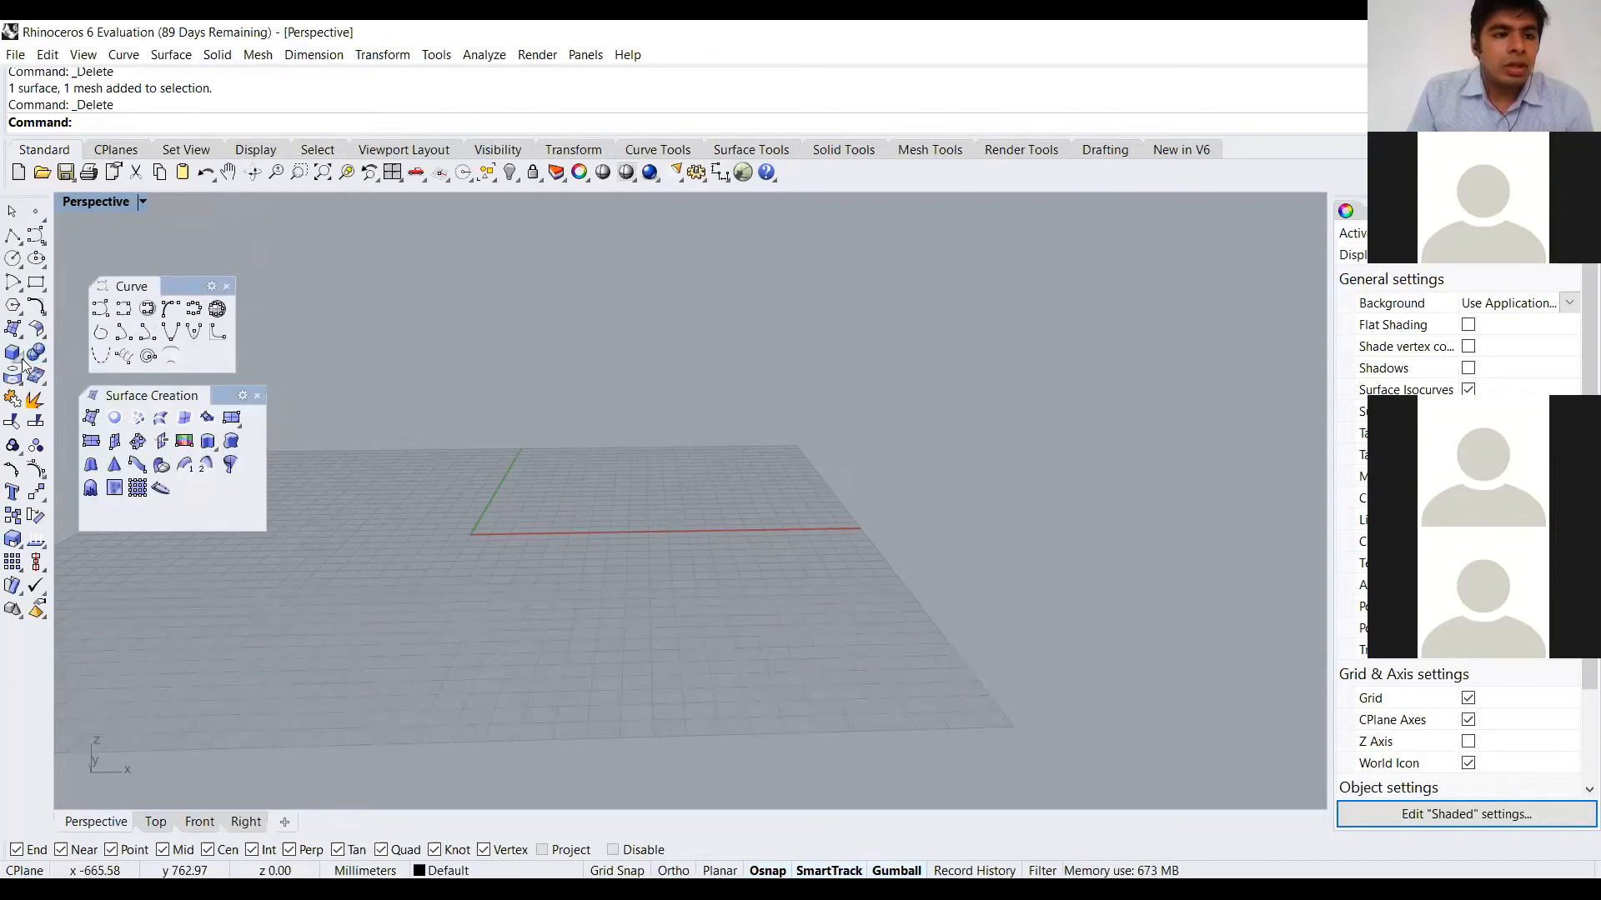
{"action": "left_click", "coordinate": [13, 354]}
{"action": "left_click_drag", "start_coordinate": [87, 351], "coordinate": [144, 557]}
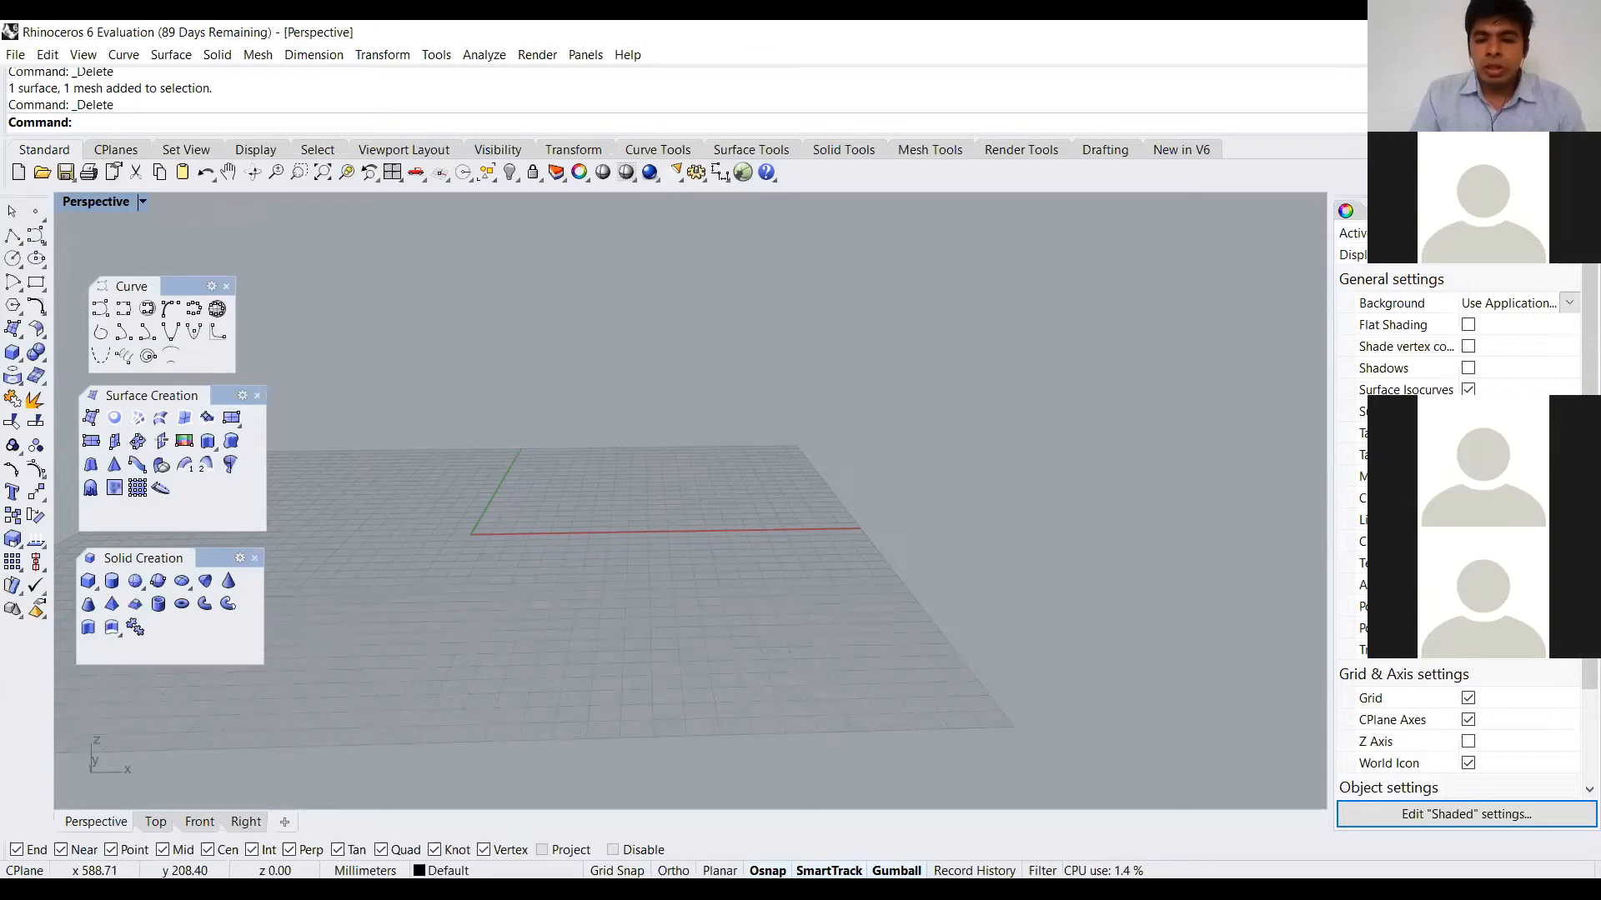
{"action": "key", "text": "alt+Tab"}
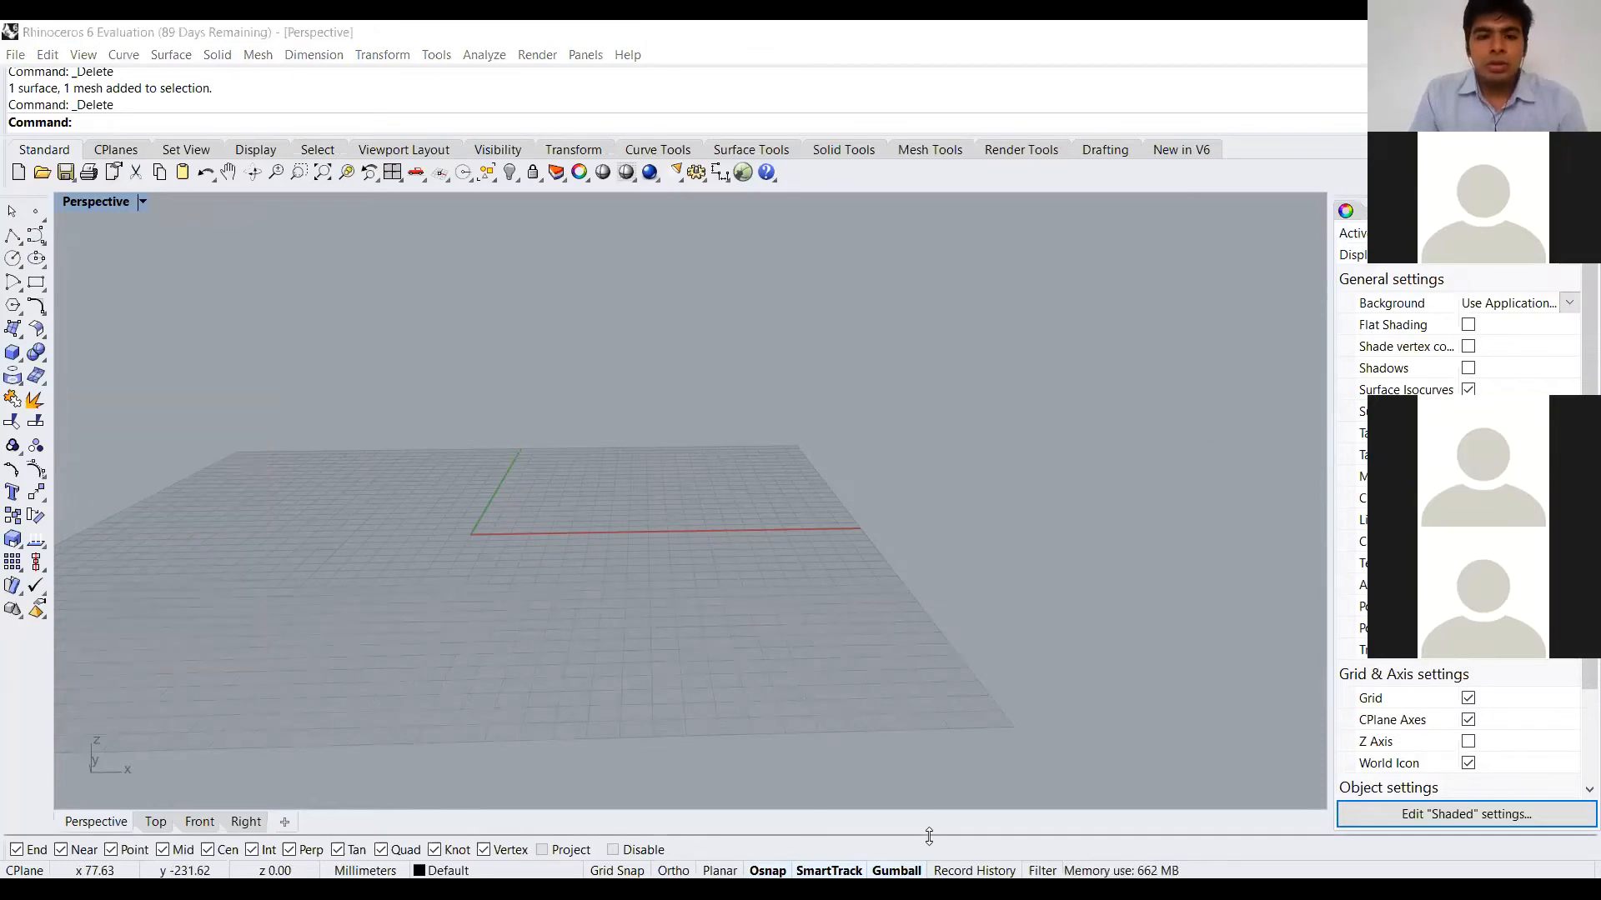
{"action": "right_click_drag", "start_coordinate": [892, 511], "coordinate": [846, 537]}
{"action": "scroll", "coordinate": [845, 544], "scroll_direction": "down", "scroll_amount": 4}
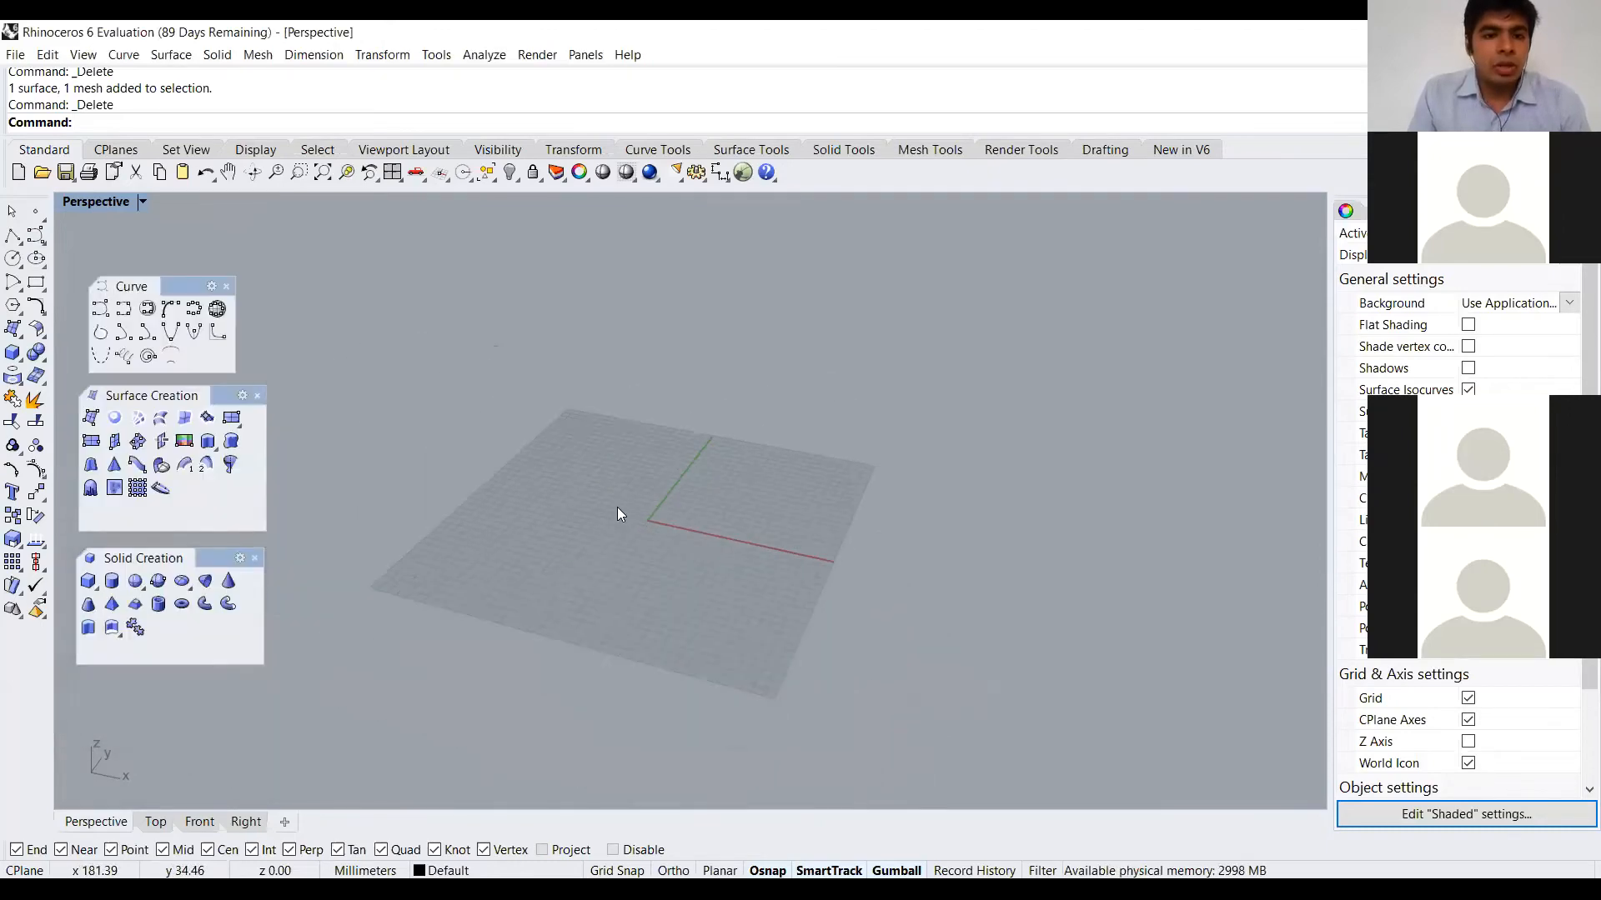
{"action": "scroll", "coordinate": [618, 511], "scroll_direction": "up", "scroll_amount": 2}
{"action": "right_click_drag", "start_coordinate": [617, 509], "coordinate": [659, 552]}
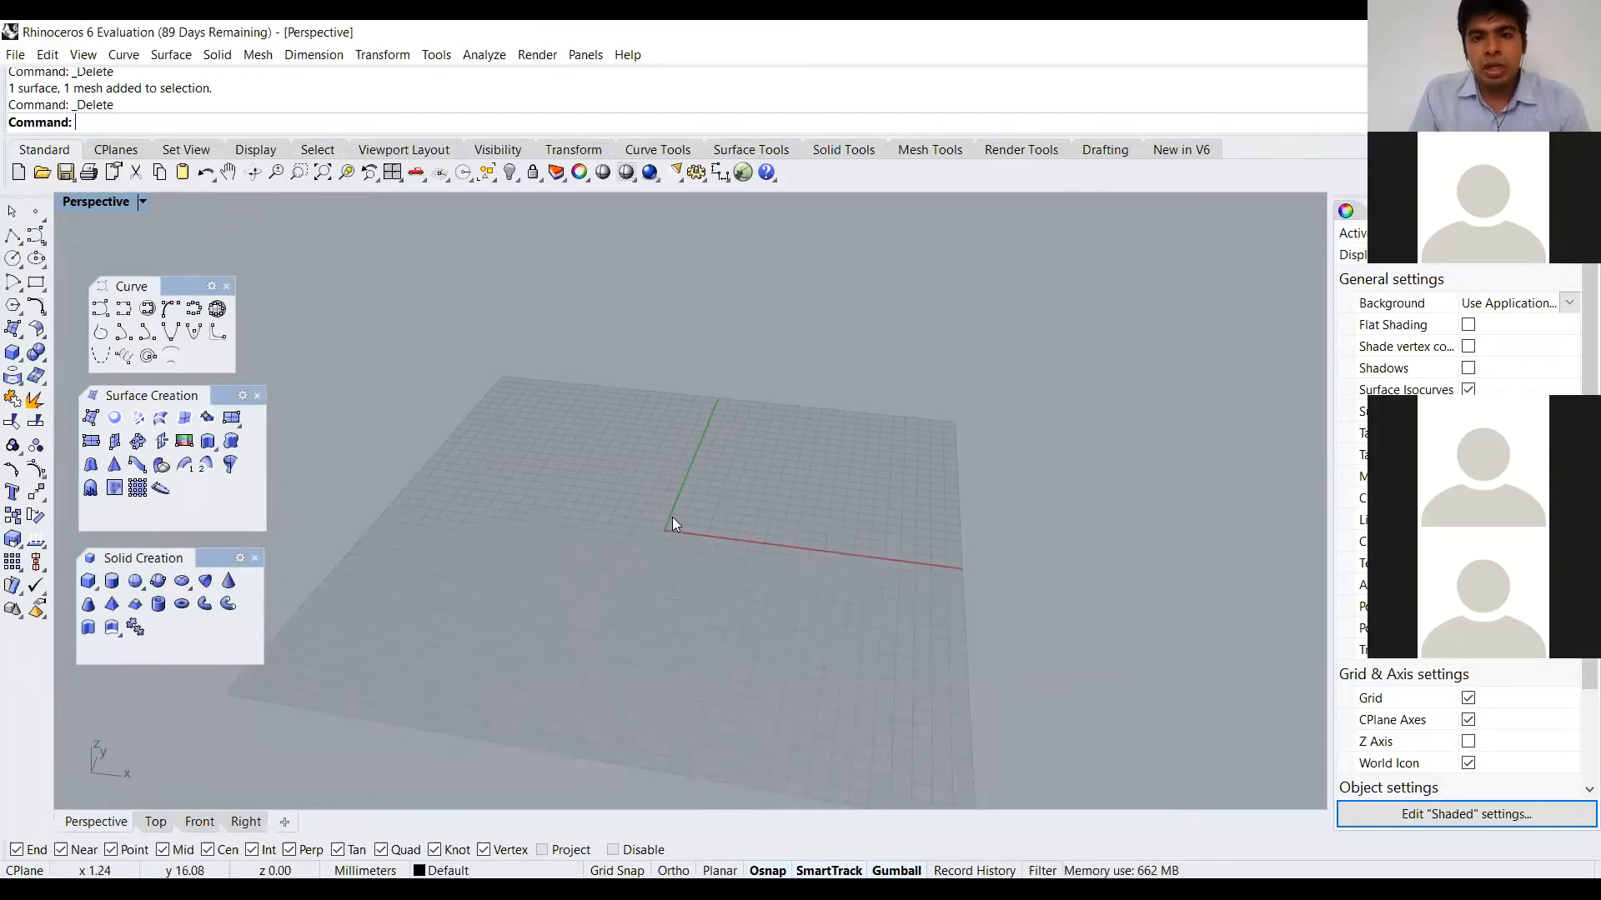
{"action": "right_click_drag", "start_coordinate": [679, 518], "coordinate": [511, 515]}
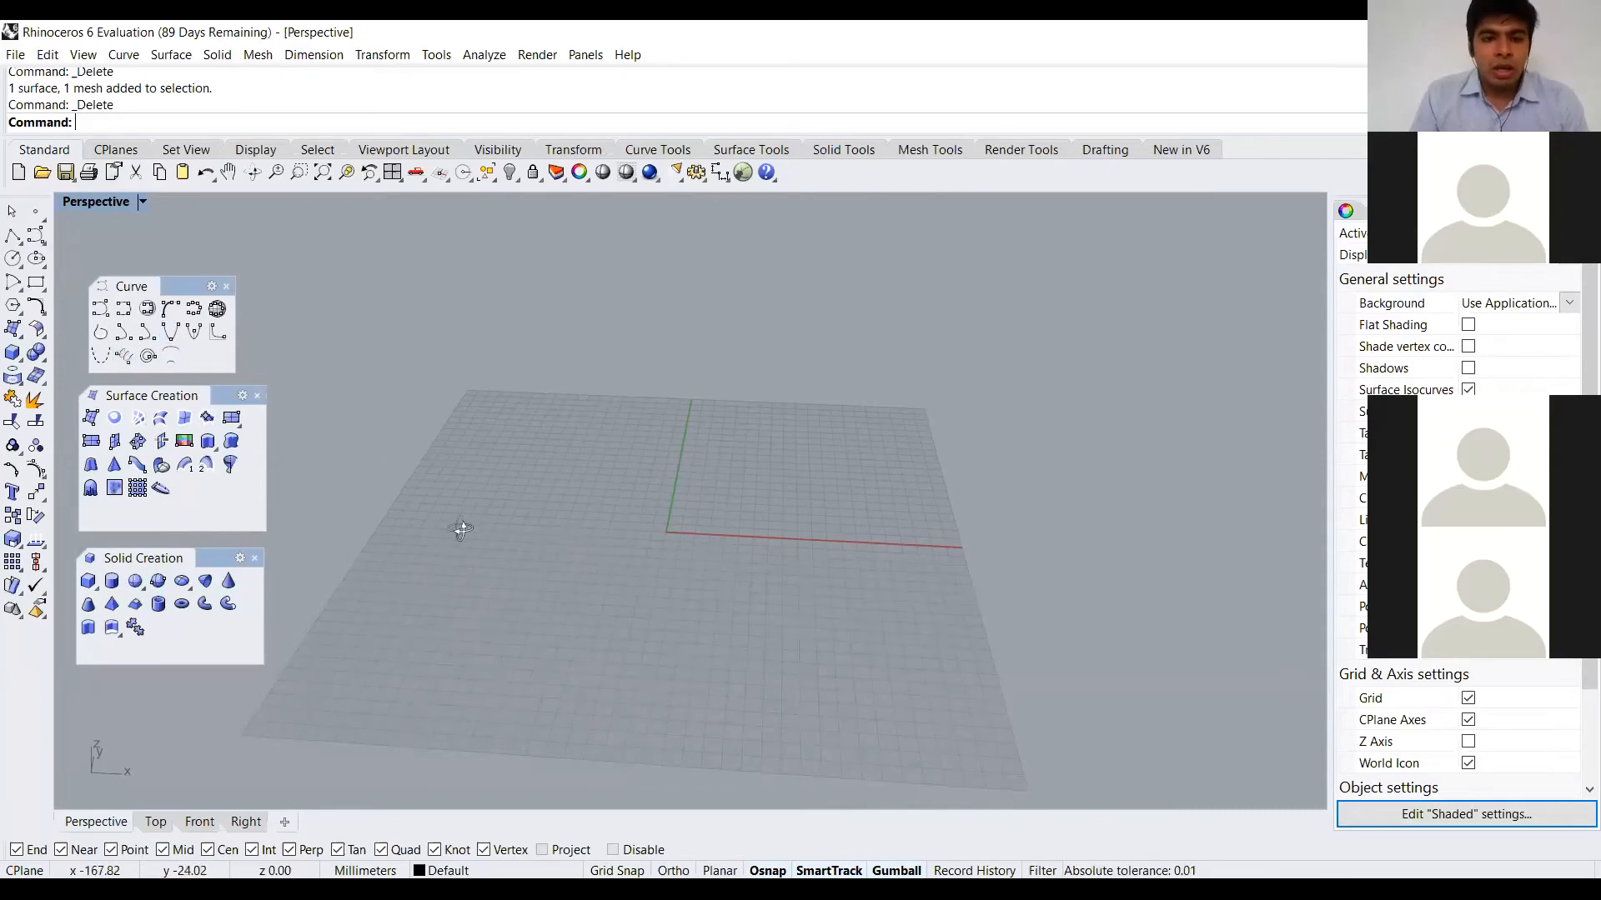
Draw an open S-shaped degree 3 control point curve with eight points across the grid around the origin
{"action": "right_click_drag", "start_coordinate": [458, 528], "coordinate": [372, 643]}
{"action": "right_click_drag", "start_coordinate": [627, 608], "coordinate": [583, 577]}
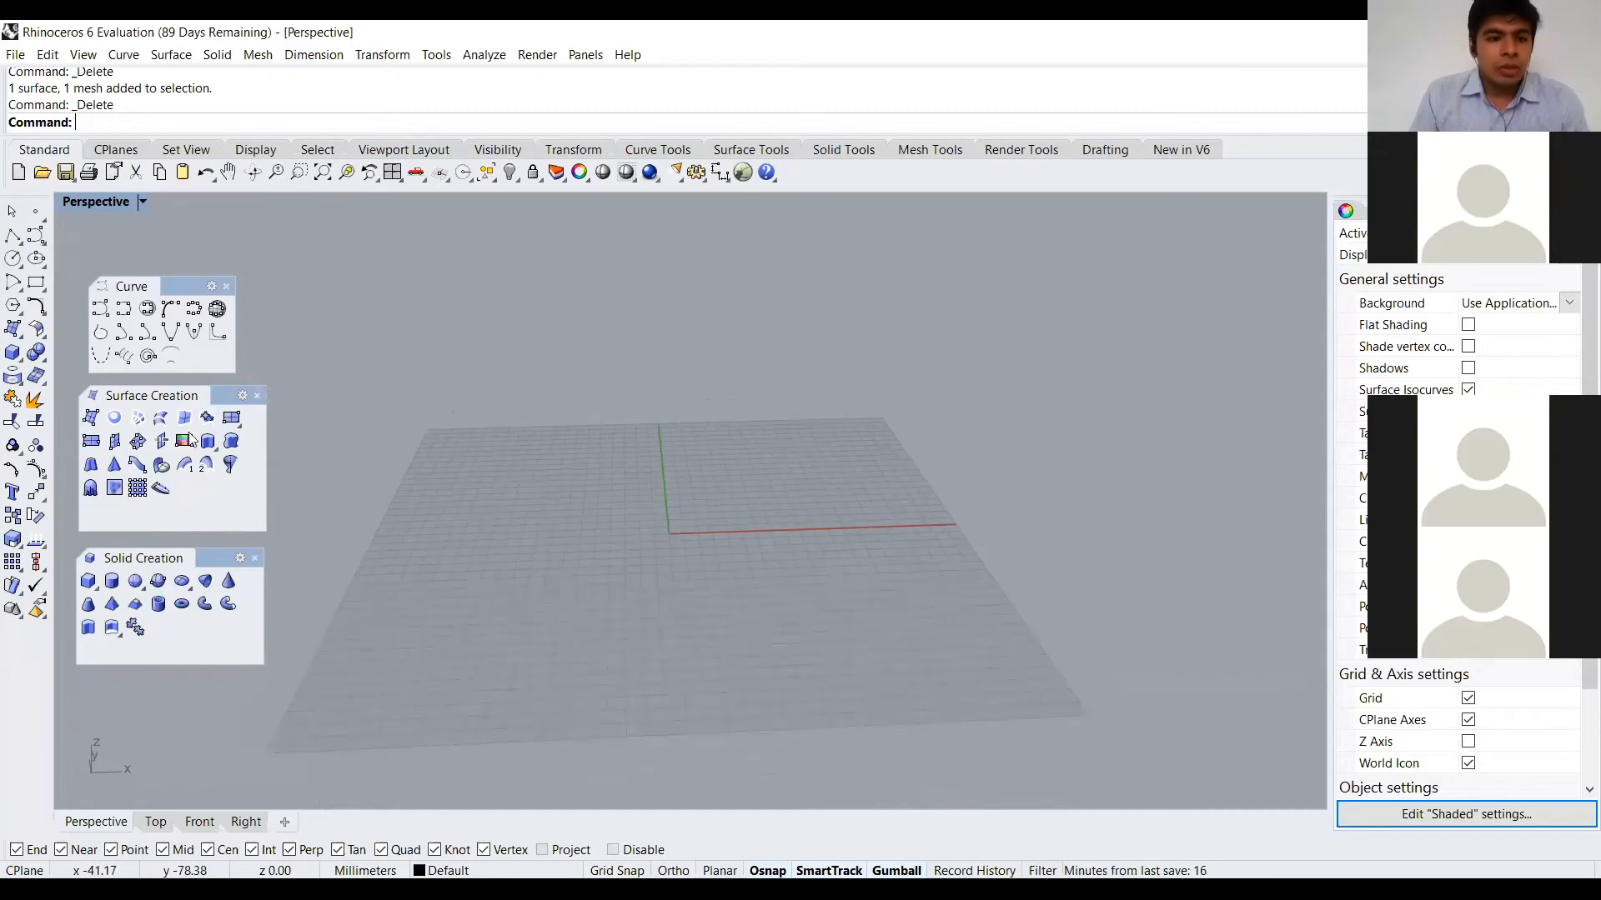
{"action": "left_click", "coordinate": [101, 311]}
{"action": "left_click", "coordinate": [479, 639]}
{"action": "left_click", "coordinate": [415, 526]}
{"action": "left_click", "coordinate": [544, 451]}
{"action": "left_click", "coordinate": [652, 477]}
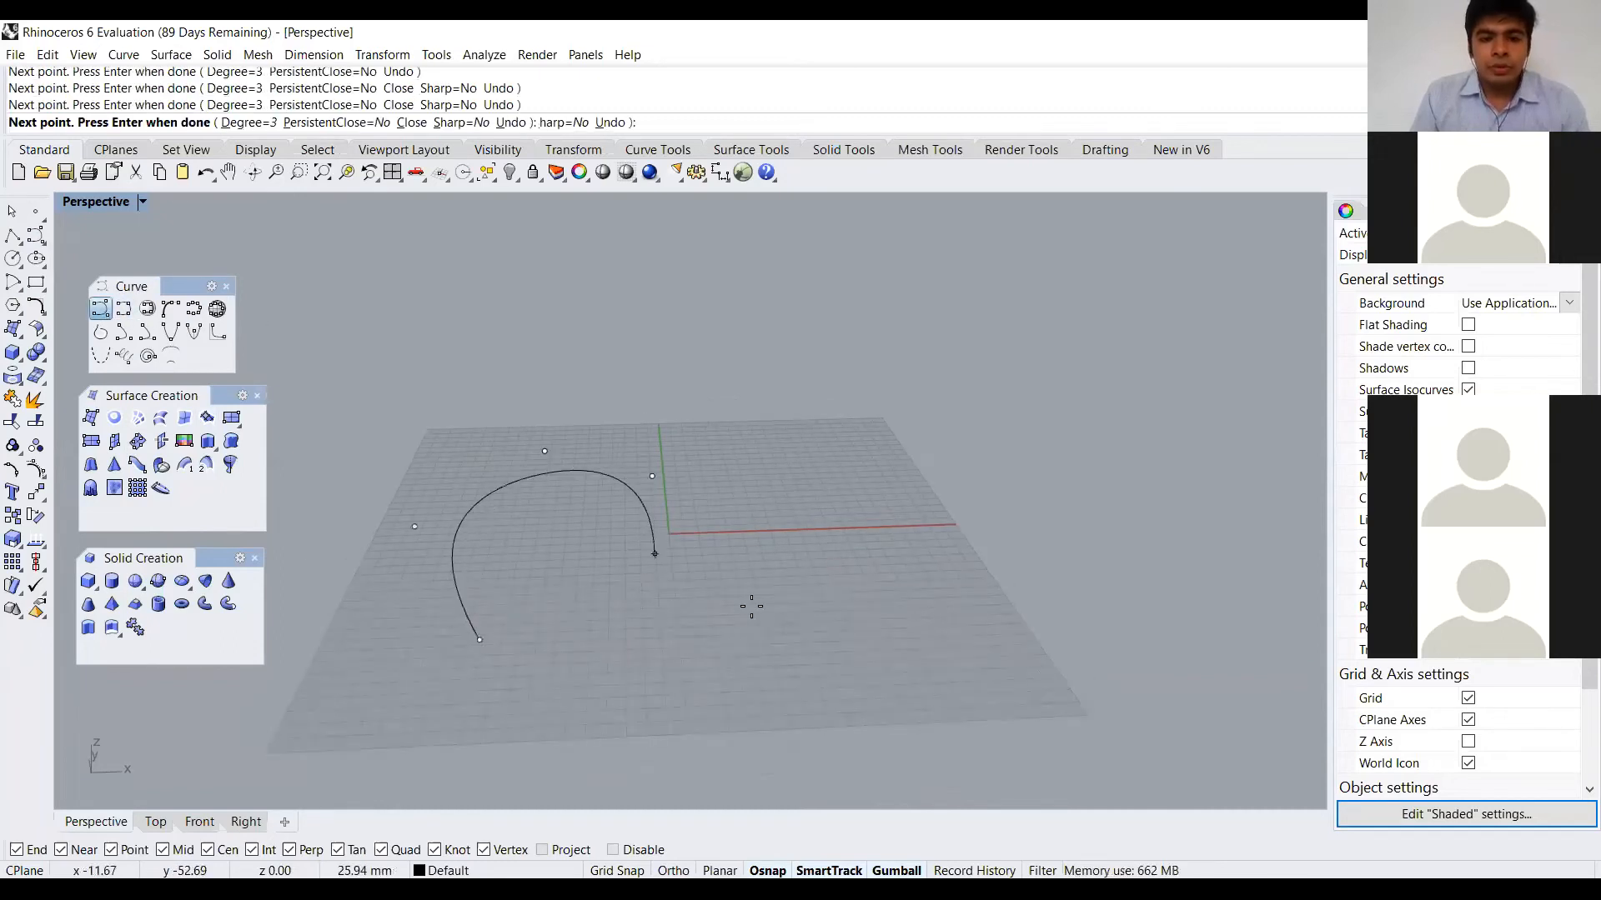
{"action": "left_click", "coordinate": [755, 606]}
{"action": "left_click", "coordinate": [864, 549]}
{"action": "left_click", "coordinate": [815, 414]}
{"action": "left_click", "coordinate": [758, 369]}
{"action": "key", "text": "Return"}
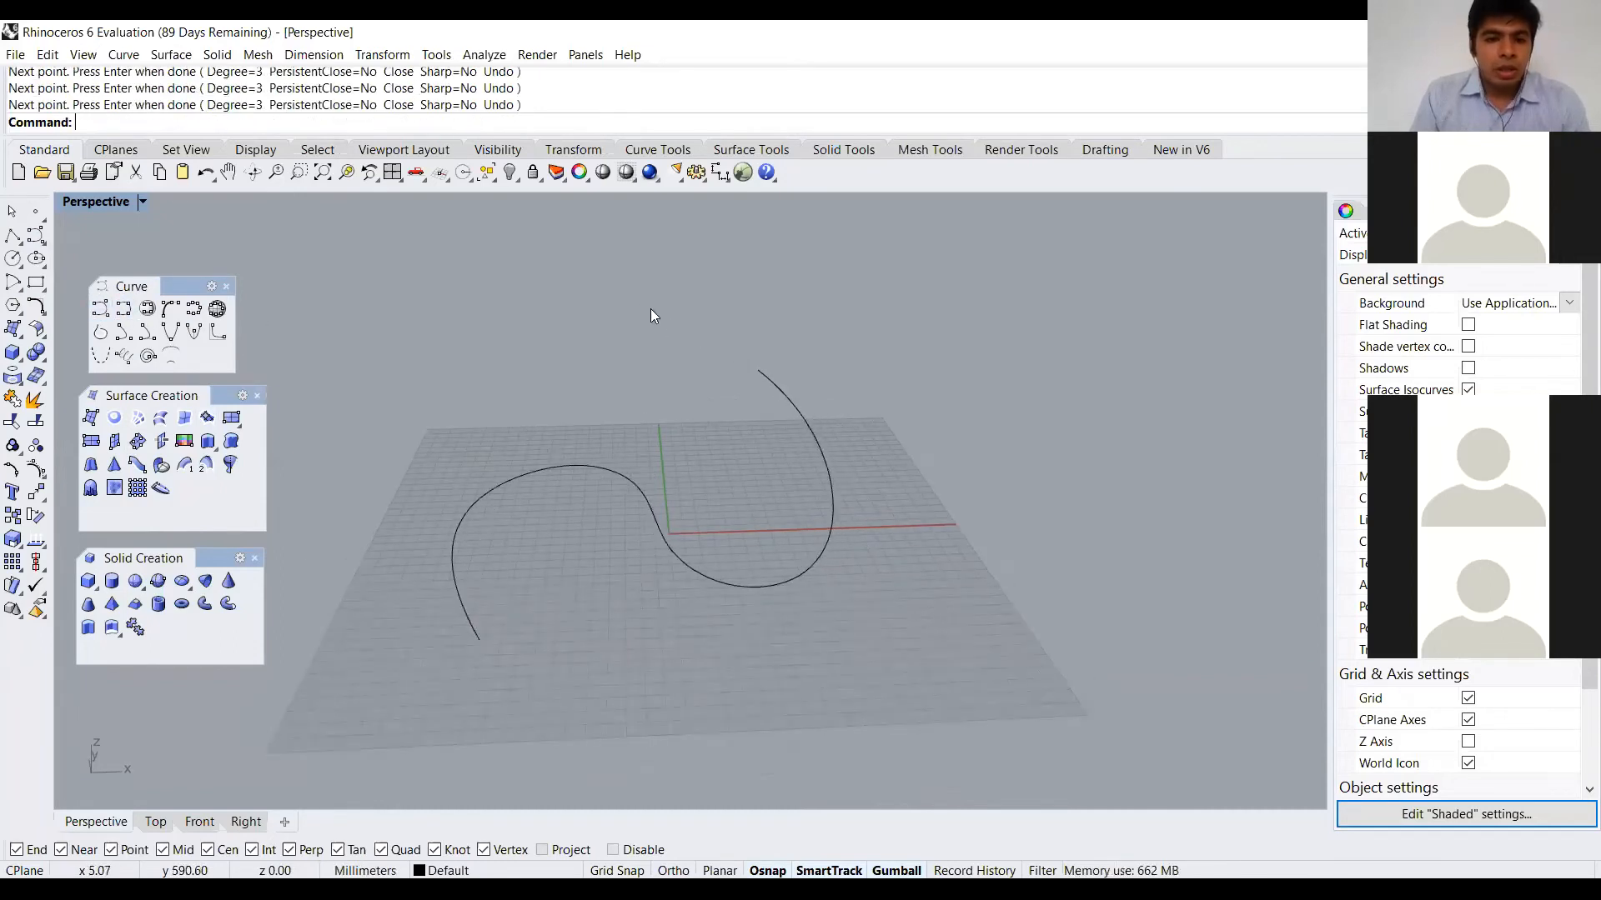
Create a flat rectangular surface beside the curve by defining one edge and its width
{"action": "left_click", "coordinate": [91, 443]}
{"action": "scroll", "coordinate": [280, 542], "scroll_direction": "down", "scroll_amount": 3}
{"action": "left_click", "coordinate": [702, 514]}
{"action": "left_click", "coordinate": [700, 609]}
{"action": "left_click", "coordinate": [961, 575]}
{"action": "scroll", "coordinate": [858, 523], "scroll_direction": "down", "scroll_amount": 3}
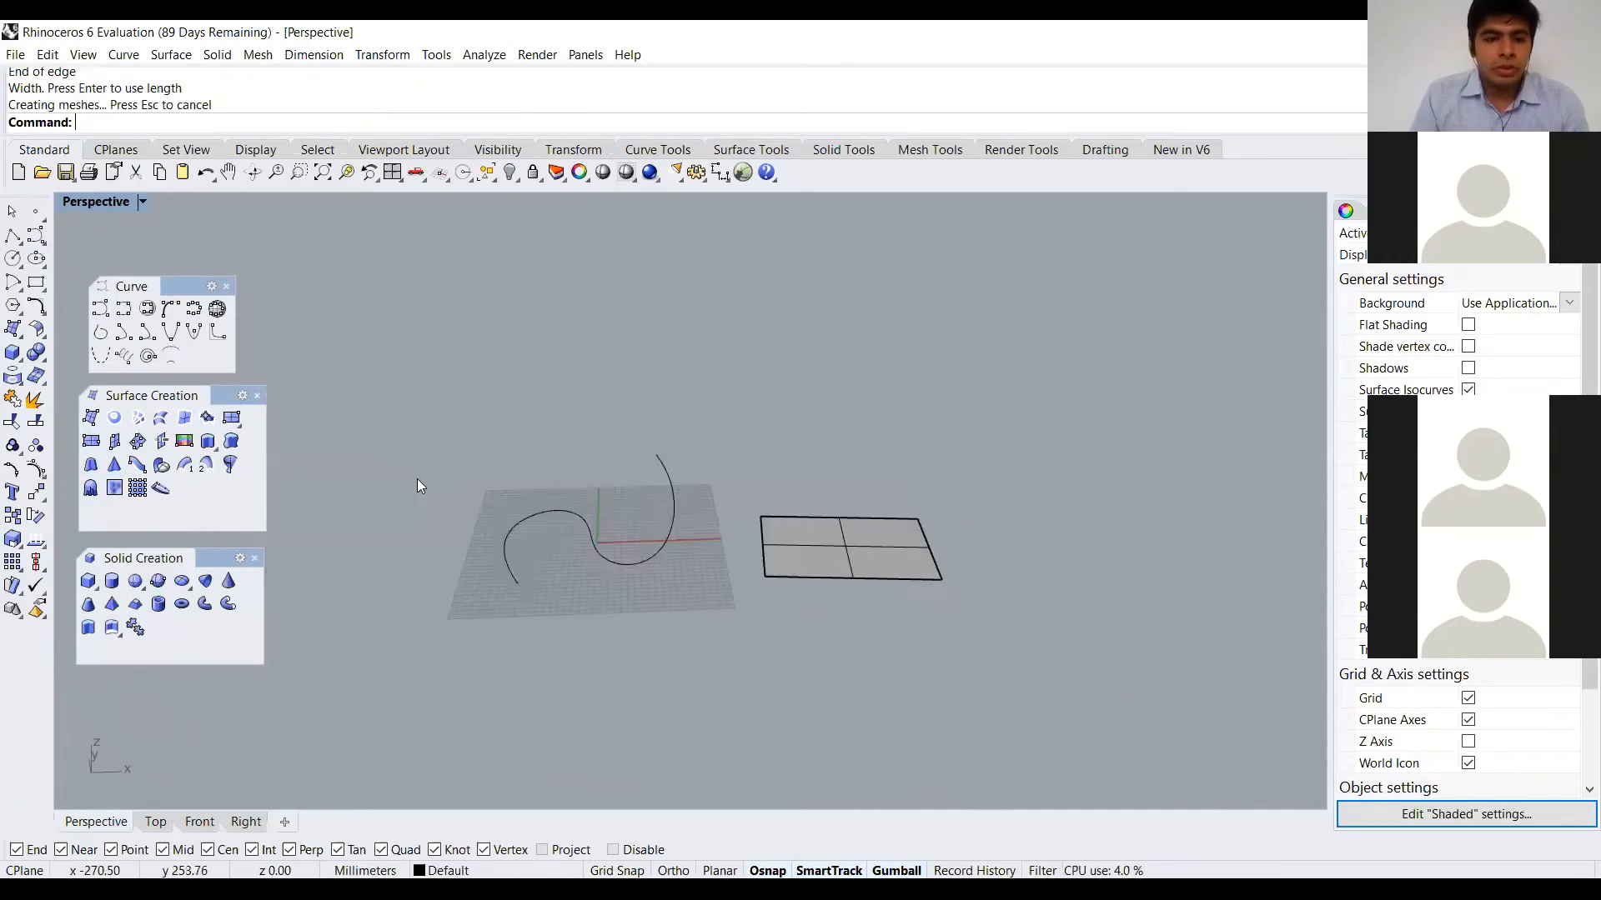
Create a solid cylinder behind the curve and a tall solid box behind the rectangular surface
{"action": "left_click", "coordinate": [114, 590]}
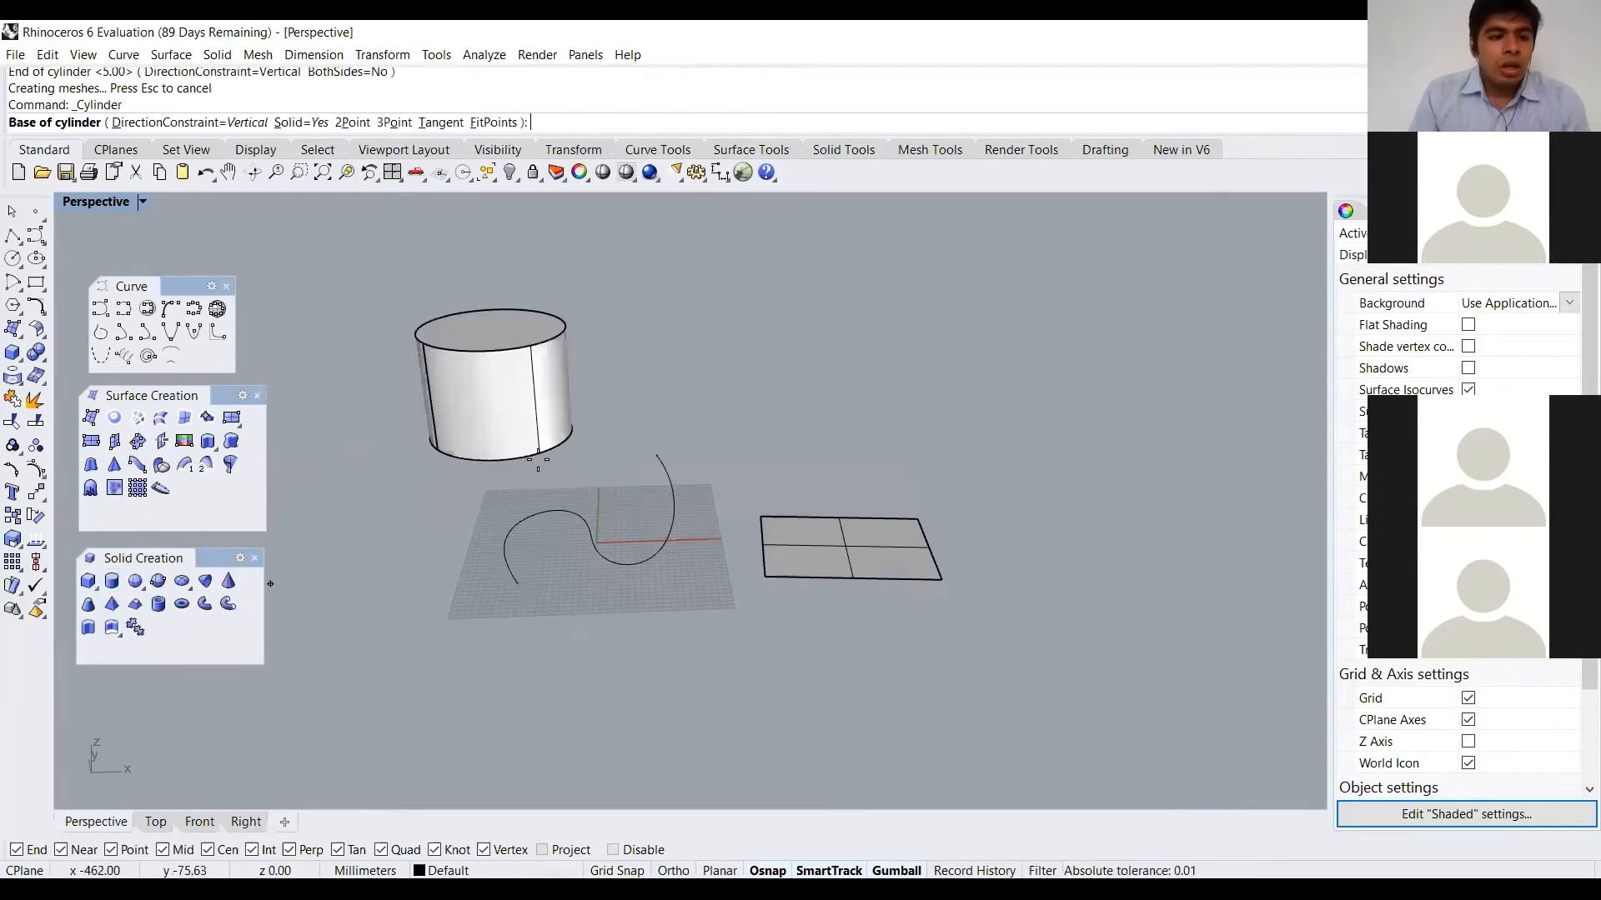
{"action": "key", "text": "Escape"}
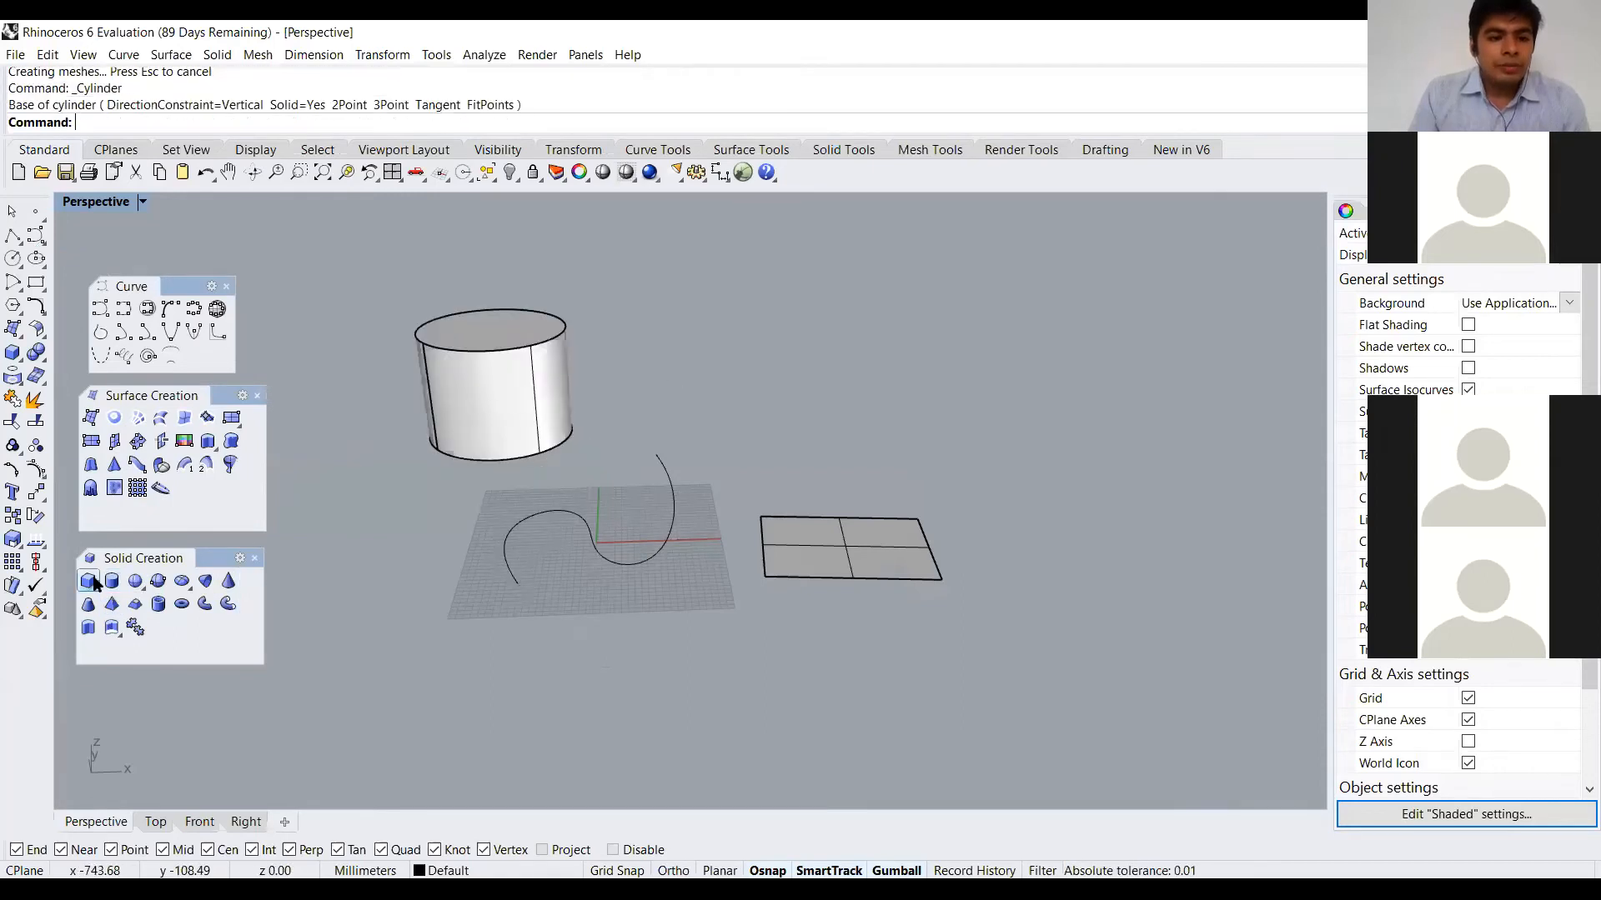
{"action": "left_click", "coordinate": [91, 582]}
{"action": "left_click", "coordinate": [767, 346]}
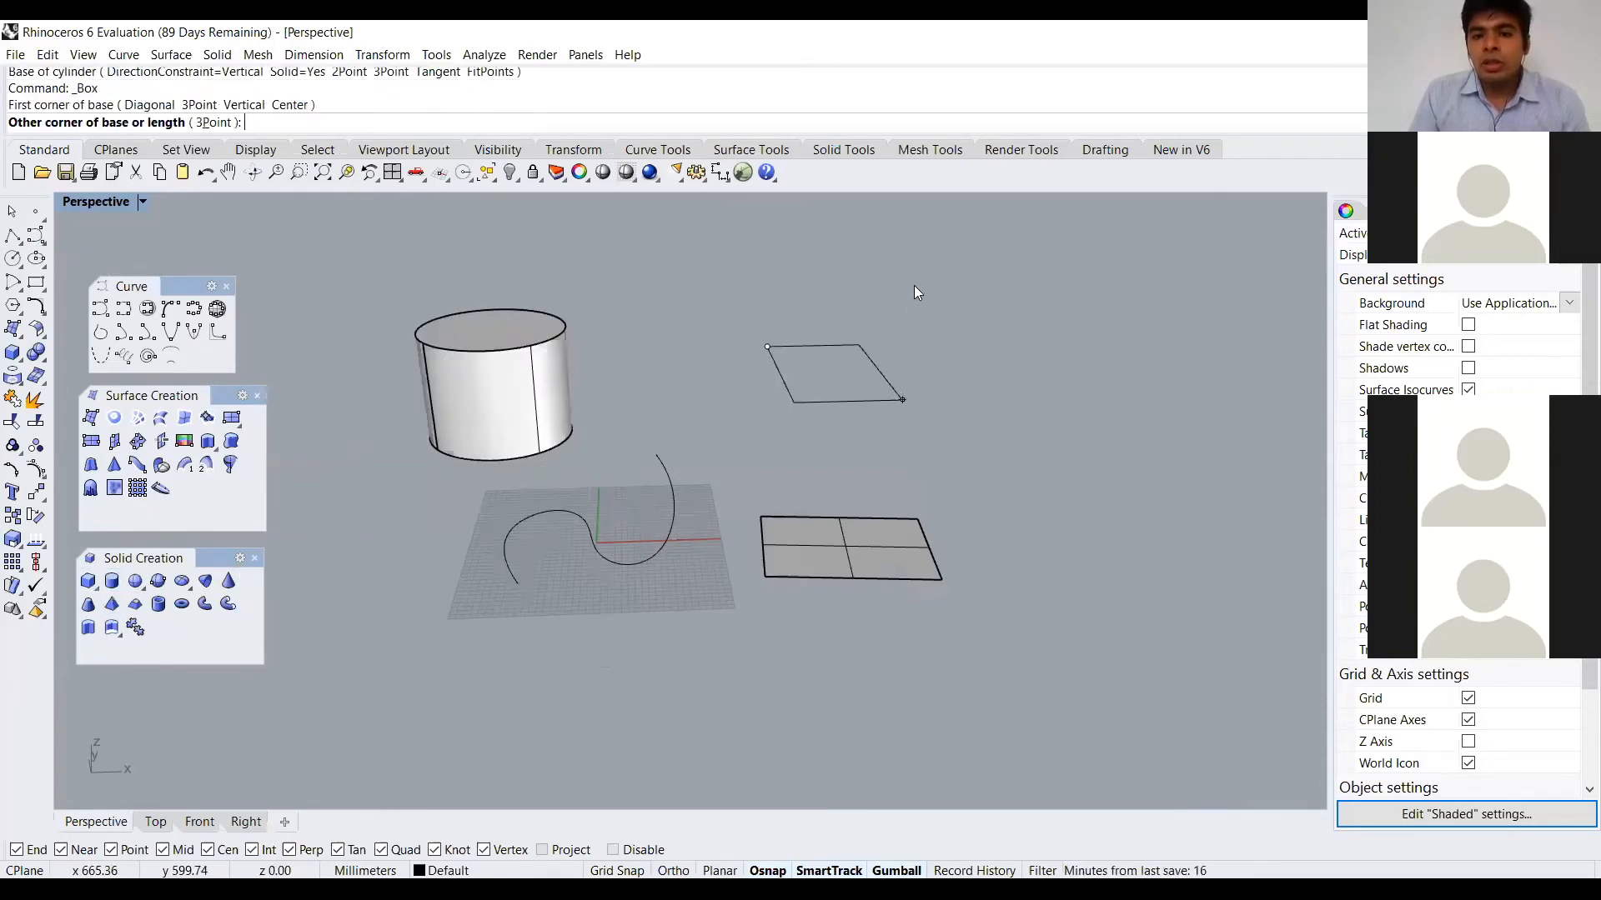
{"action": "left_click", "coordinate": [902, 399]}
{"action": "left_click", "coordinate": [924, 209]}
{"action": "scroll", "coordinate": [592, 492], "scroll_direction": "down", "scroll_amount": 2}
{"action": "right_click_drag", "start_coordinate": [646, 309], "coordinate": [617, 400], "text": "shift"}
{"action": "scroll", "coordinate": [617, 400], "scroll_direction": "up", "scroll_amount": 2}
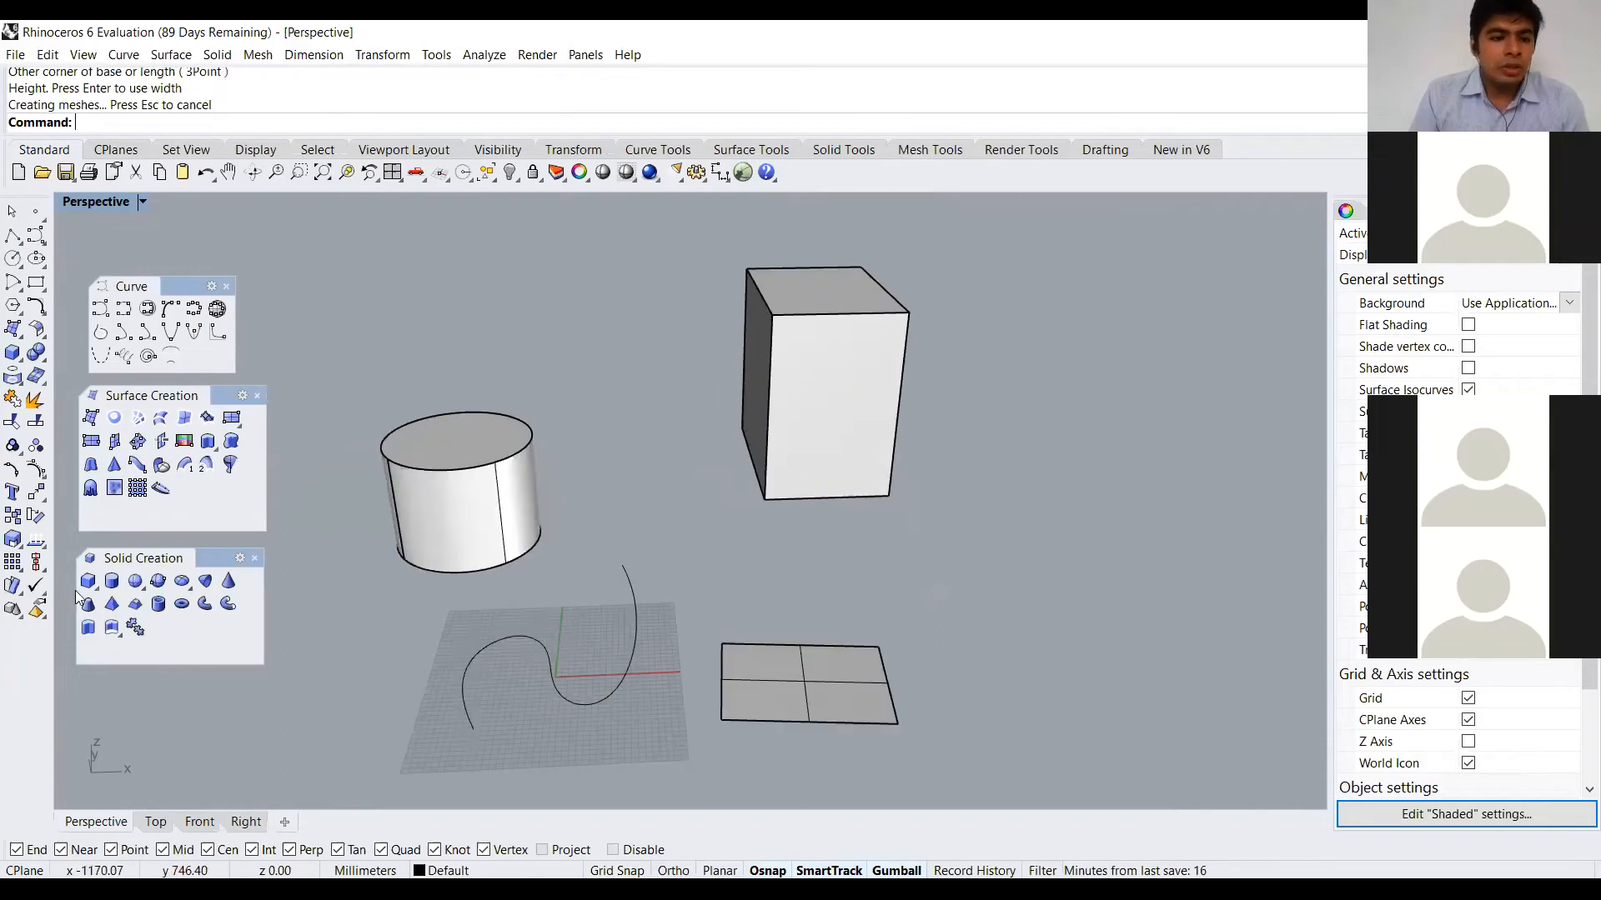
Create a solid sphere centred on the box's upper front corner, overlapping the box
{"action": "left_click", "coordinate": [136, 582]}
{"action": "left_click", "coordinate": [771, 315]}
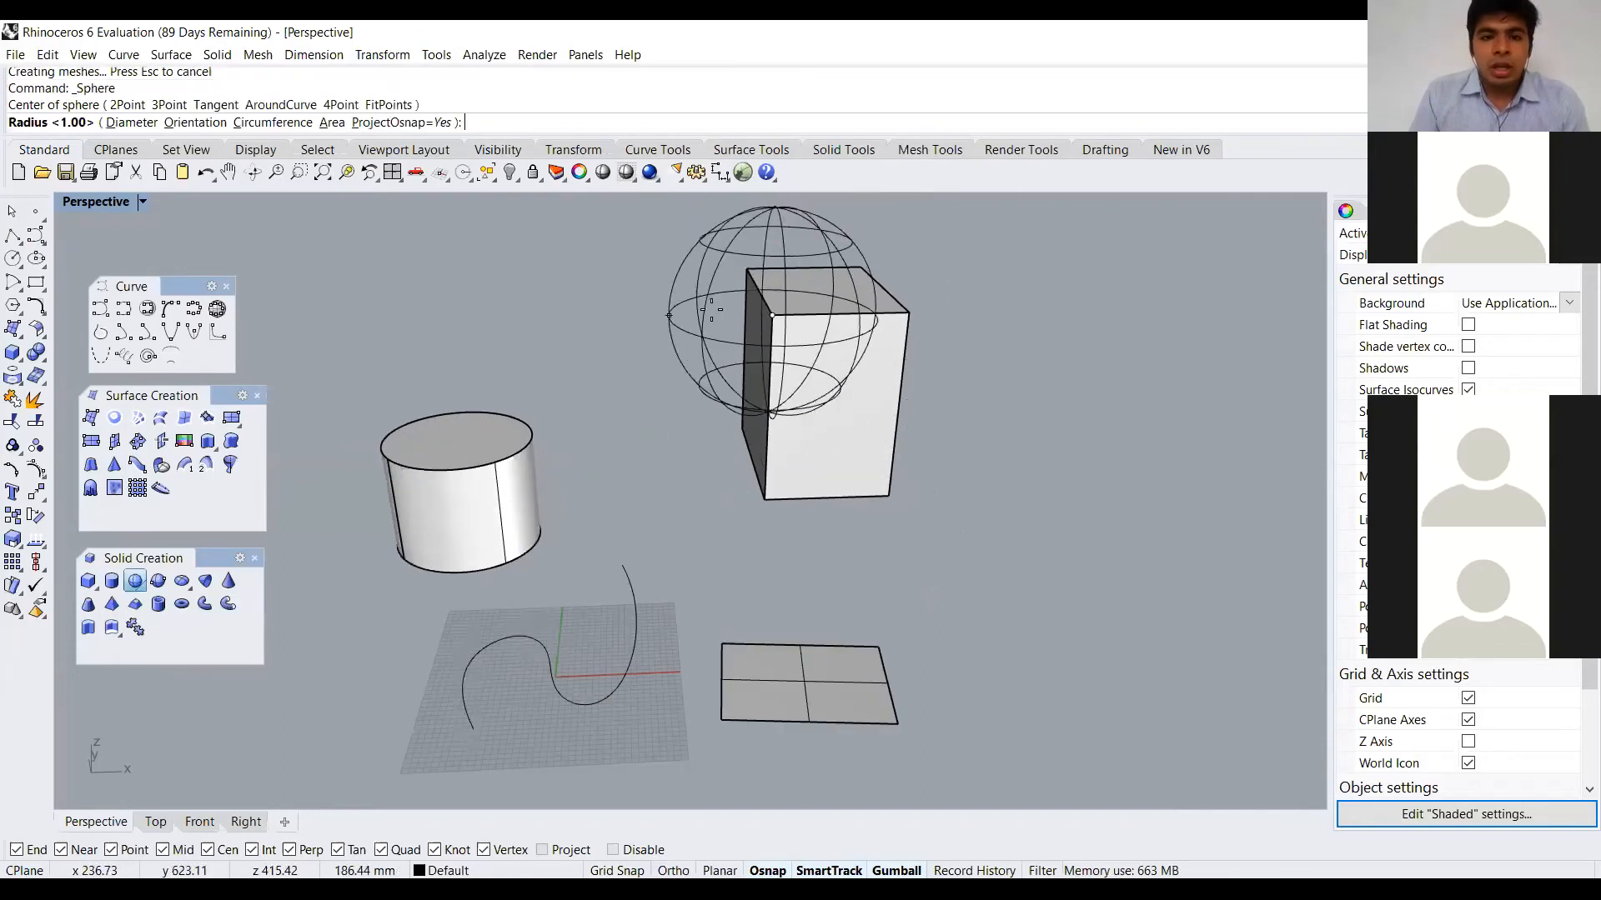
{"action": "left_click", "coordinate": [708, 325]}
{"action": "scroll", "coordinate": [610, 381], "scroll_direction": "down", "scroll_amount": 2}
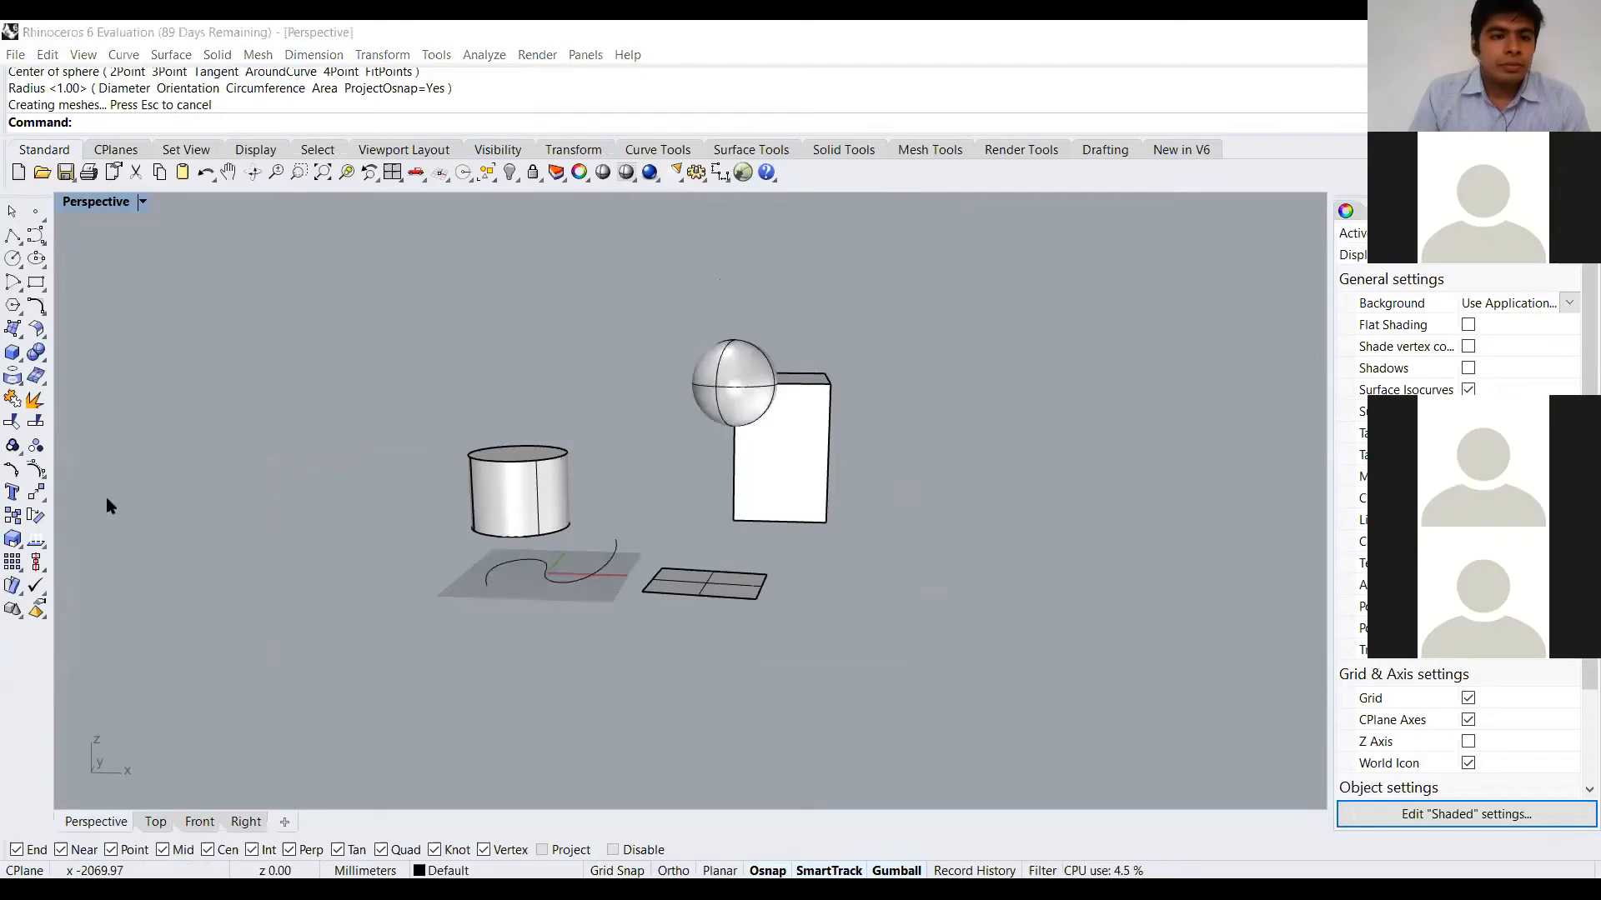
Create a solid ellipsoid beyond the rectangular surface by defining its centre and three axes
{"action": "left_click", "coordinate": [265, 355]}
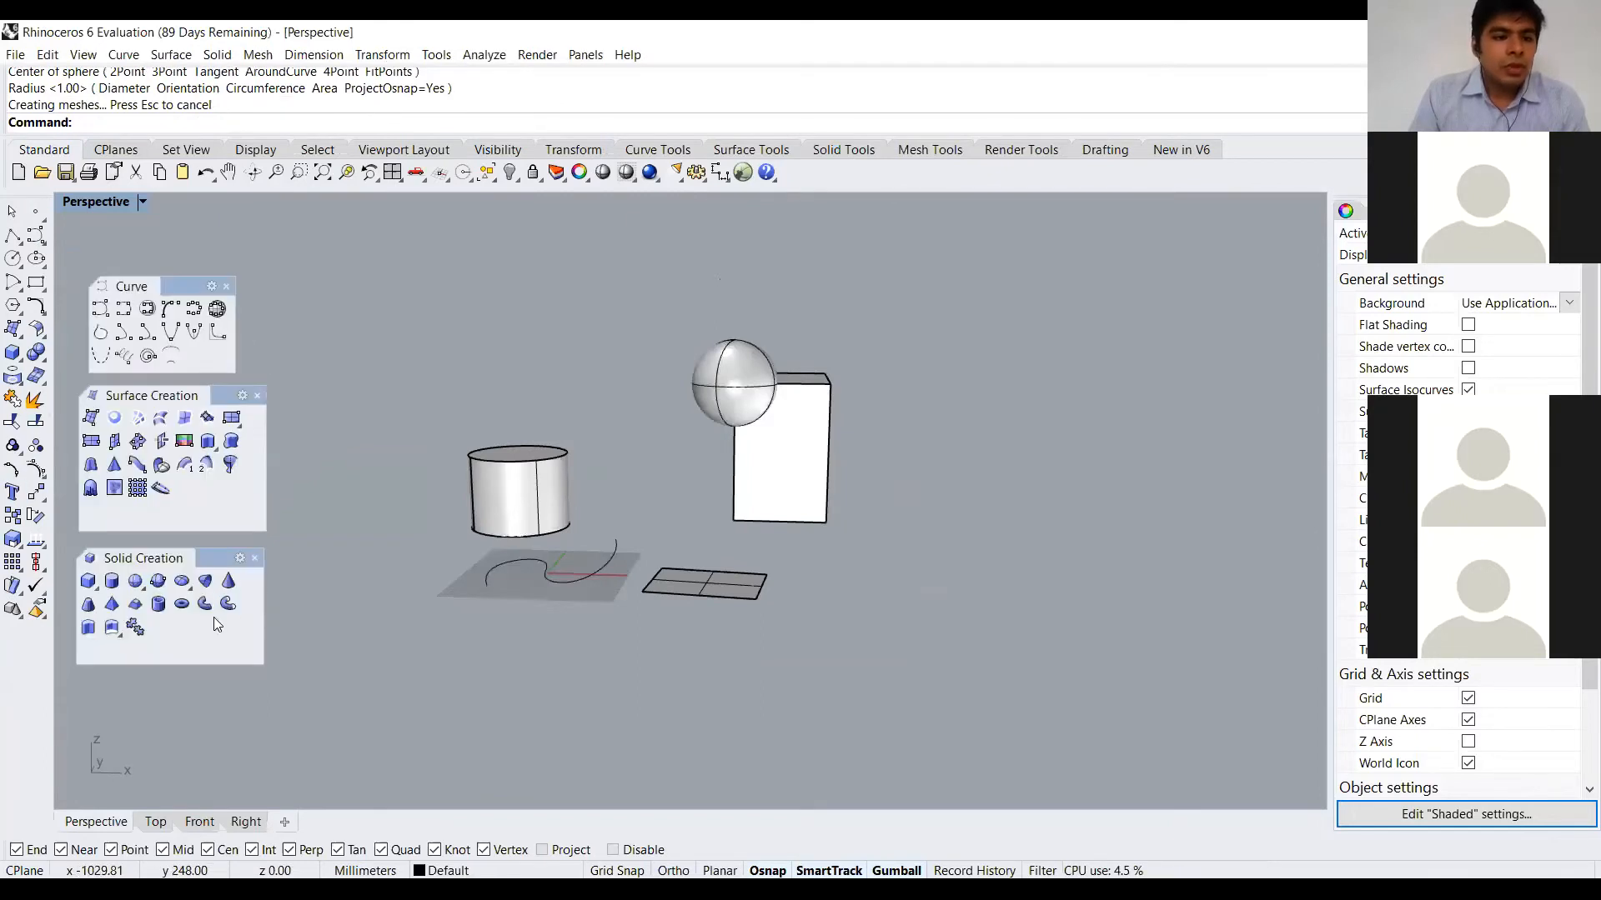
{"action": "left_click", "coordinate": [204, 604]}
{"action": "left_click", "coordinate": [942, 577]}
{"action": "left_click", "coordinate": [846, 597]}
{"action": "left_click", "coordinate": [884, 557]}
{"action": "left_click", "coordinate": [881, 527]}
{"action": "right_click_drag", "start_coordinate": [834, 517], "coordinate": [660, 472]}
{"action": "scroll", "coordinate": [660, 472], "scroll_direction": "down", "scroll_amount": 2}
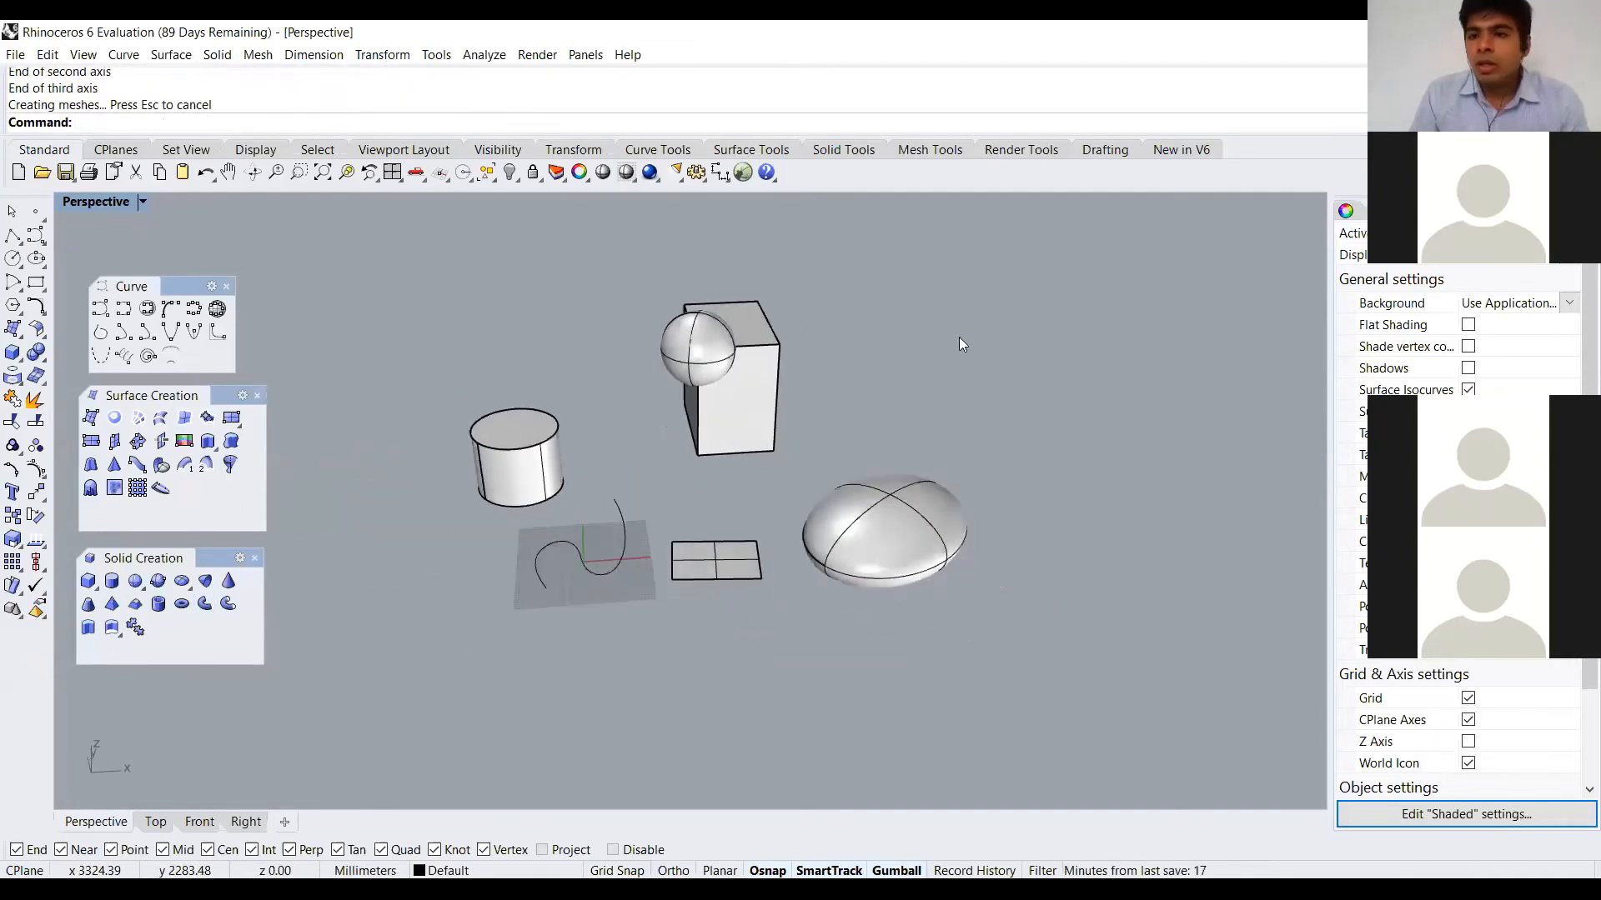
Show the object properties of the ellipsoid
{"action": "right_click_drag", "start_coordinate": [872, 665], "coordinate": [835, 668]}
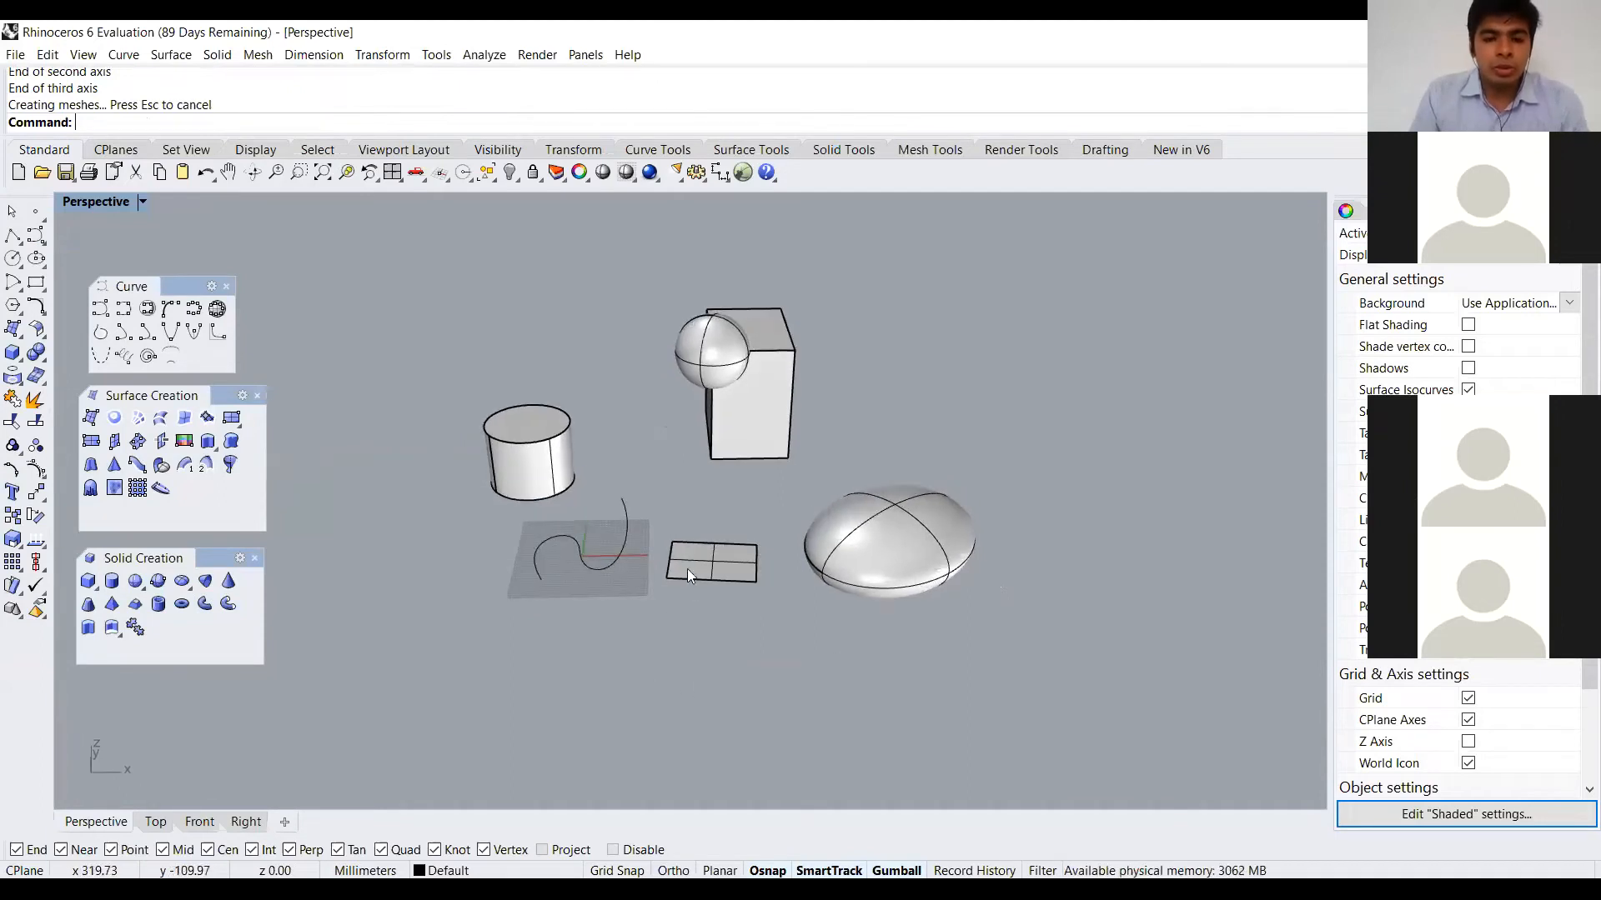
{"action": "right_click_drag", "start_coordinate": [592, 467], "coordinate": [634, 442]}
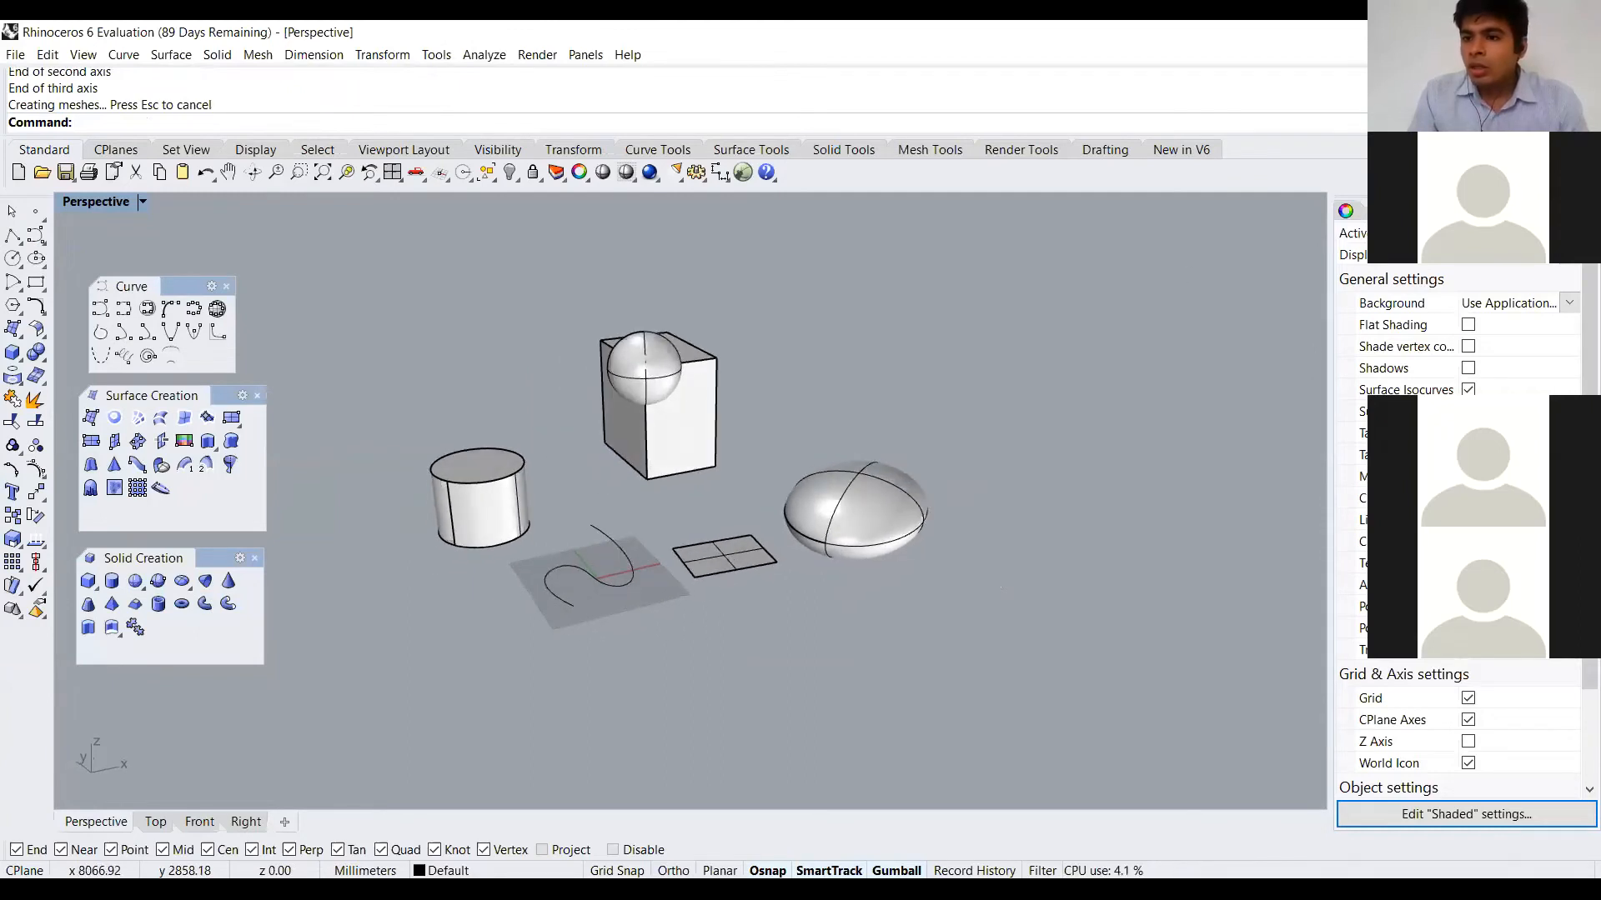
{"action": "left_click", "coordinate": [1348, 211]}
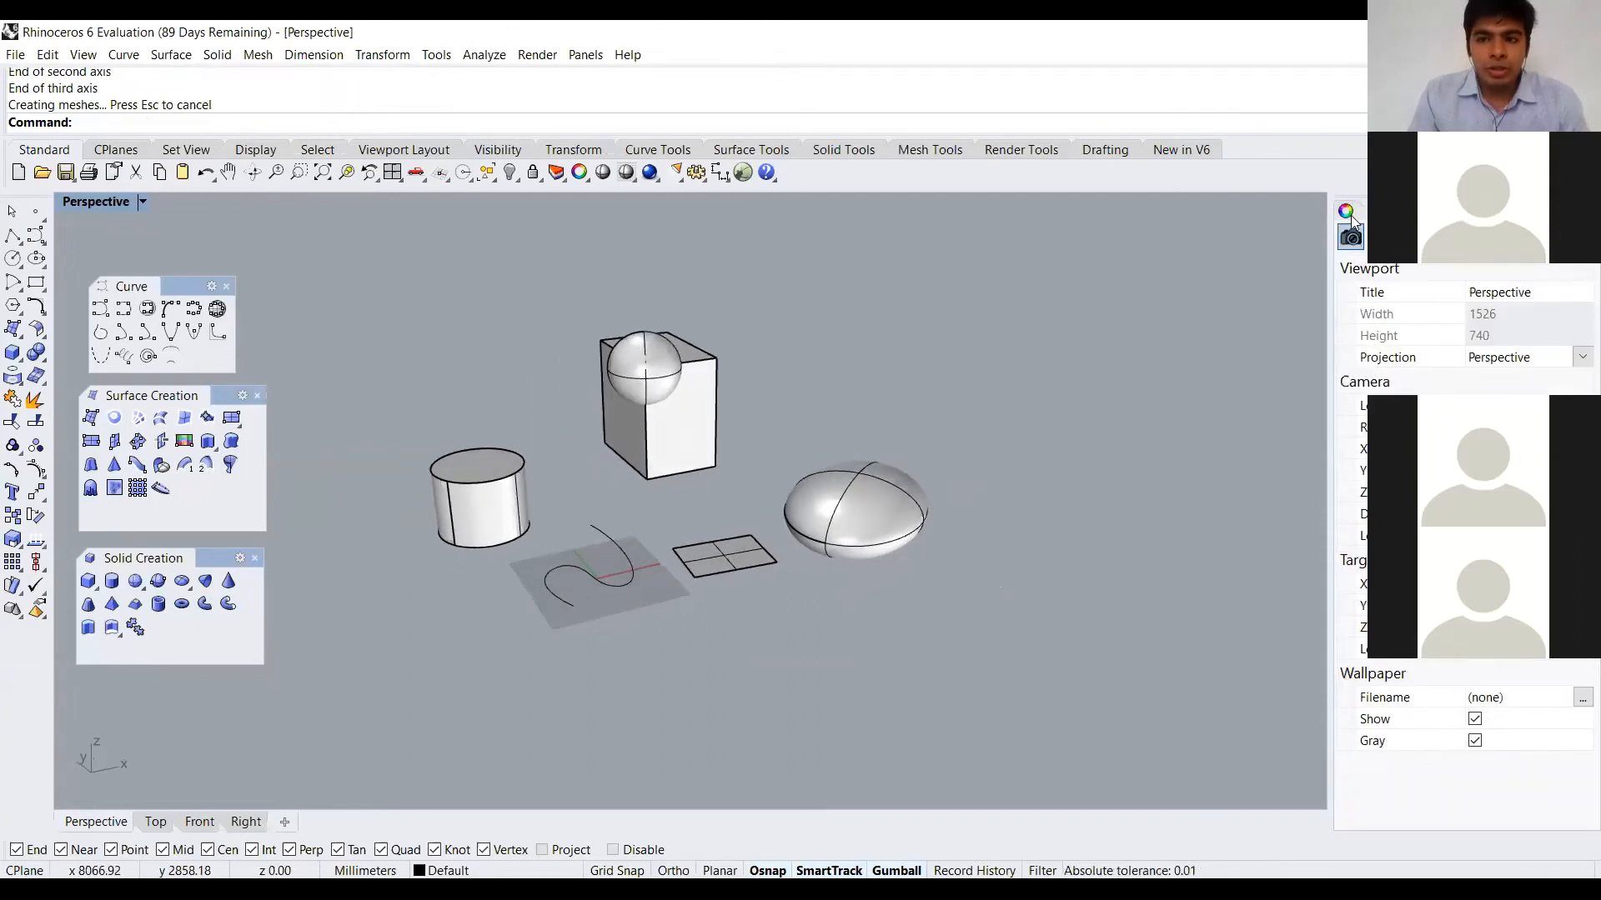
{"action": "left_click", "coordinate": [888, 506]}
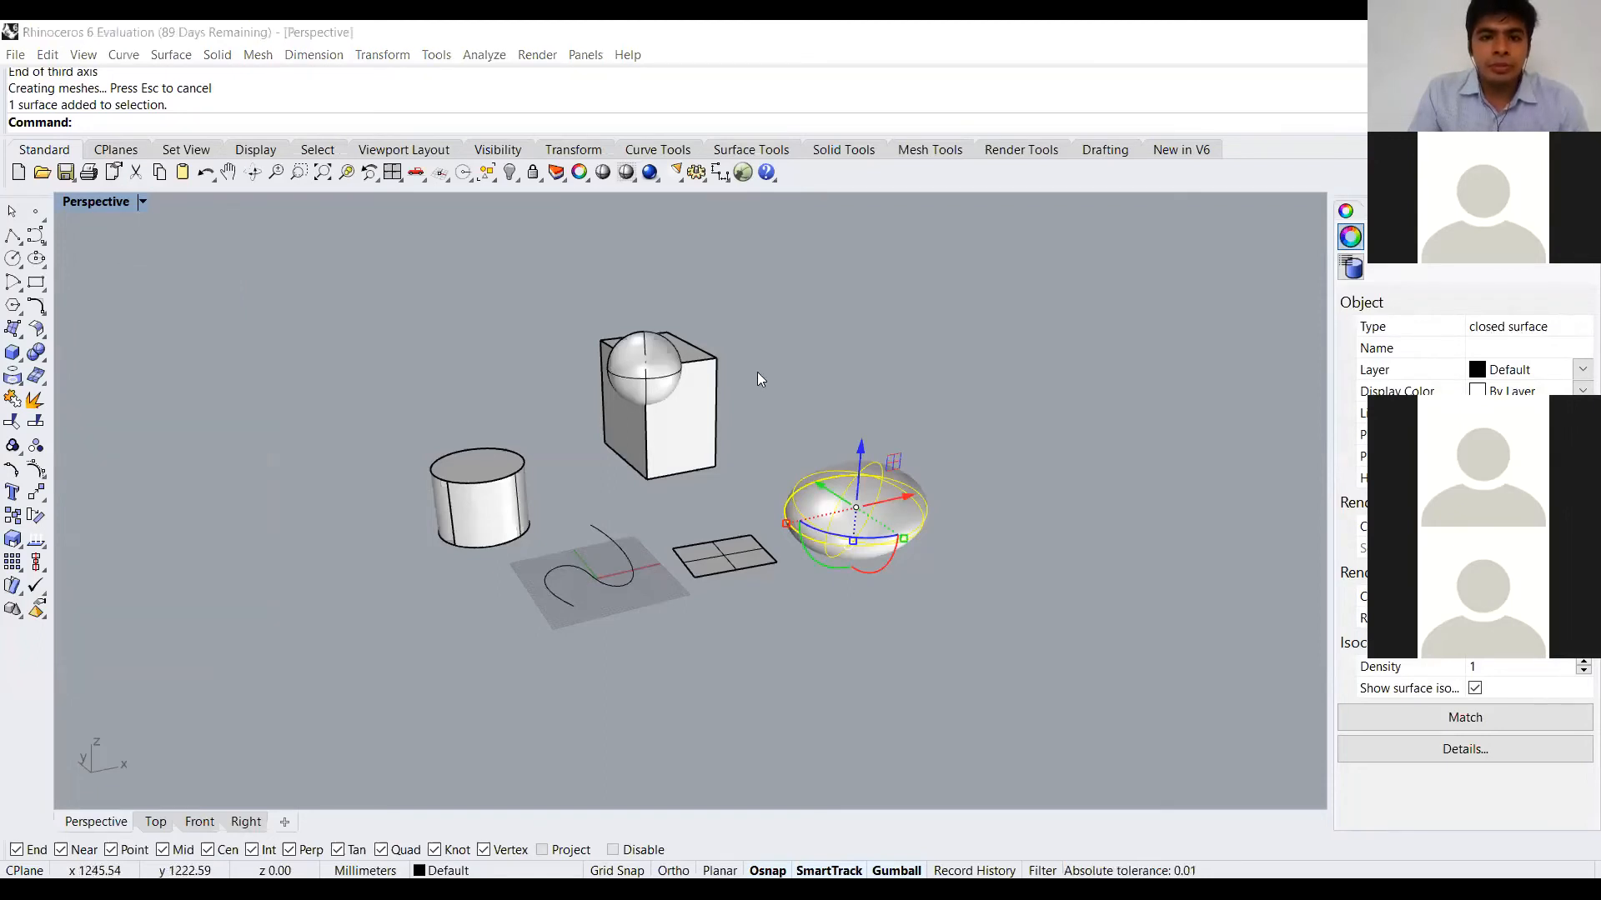
Delete the top face of the solid box and show the object properties of the remaining box
{"action": "right_click_drag", "start_coordinate": [757, 371], "coordinate": [652, 344]}
{"action": "scroll", "coordinate": [732, 487], "scroll_direction": "up", "scroll_amount": 5}
{"action": "left_click", "coordinate": [732, 473], "text": "shift"}
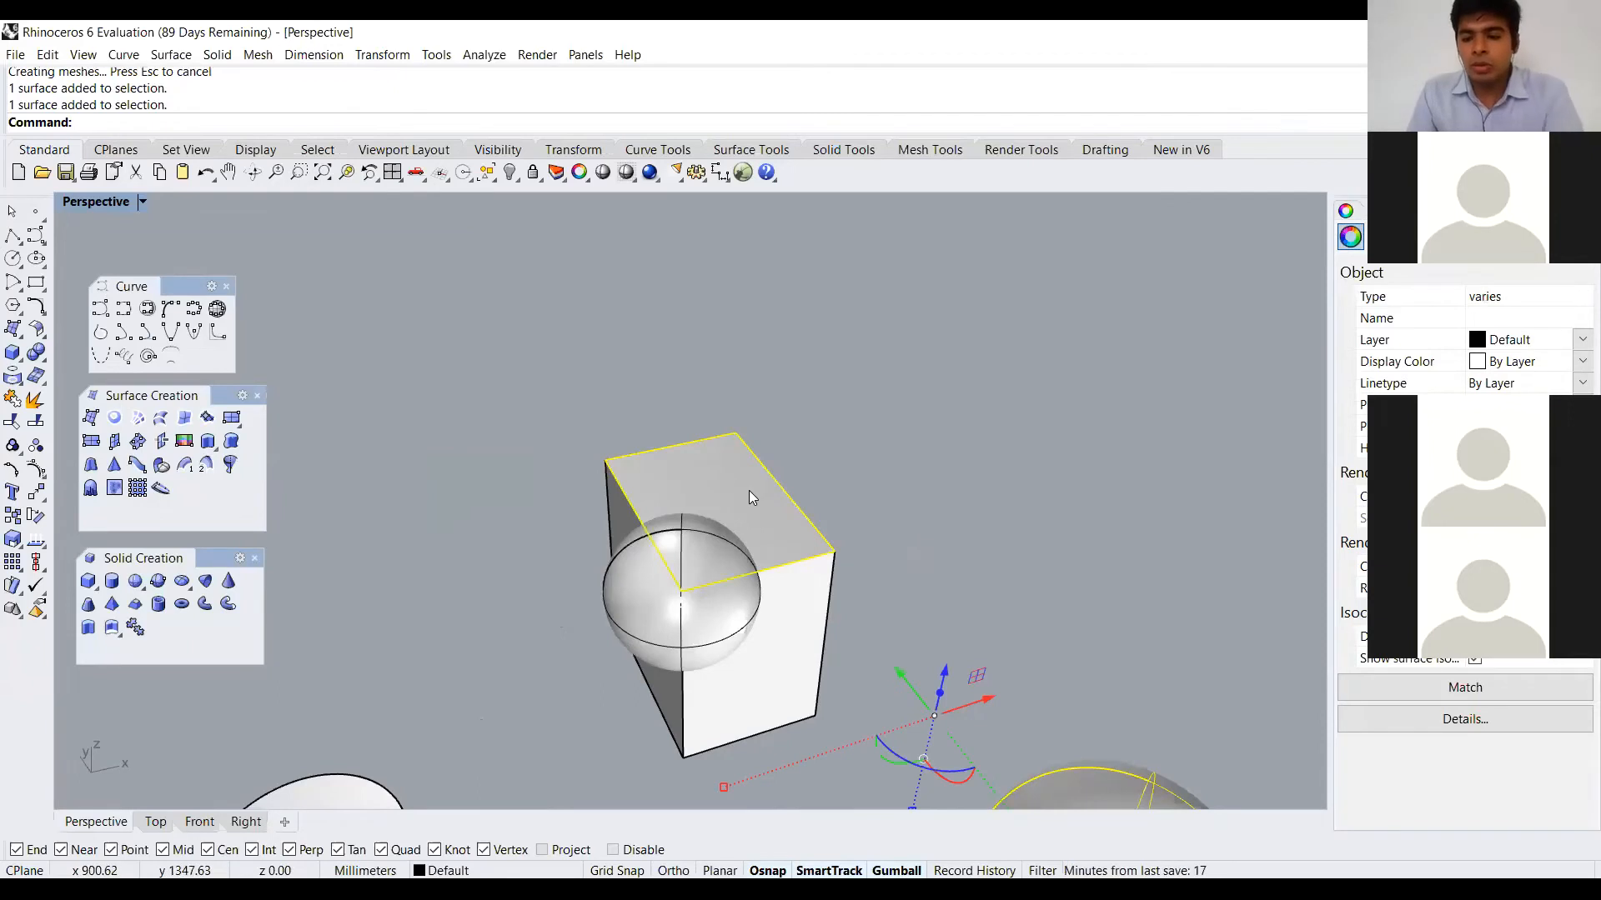
{"action": "key", "text": "Delete"}
{"action": "scroll", "coordinate": [749, 494], "scroll_direction": "down", "scroll_amount": 2}
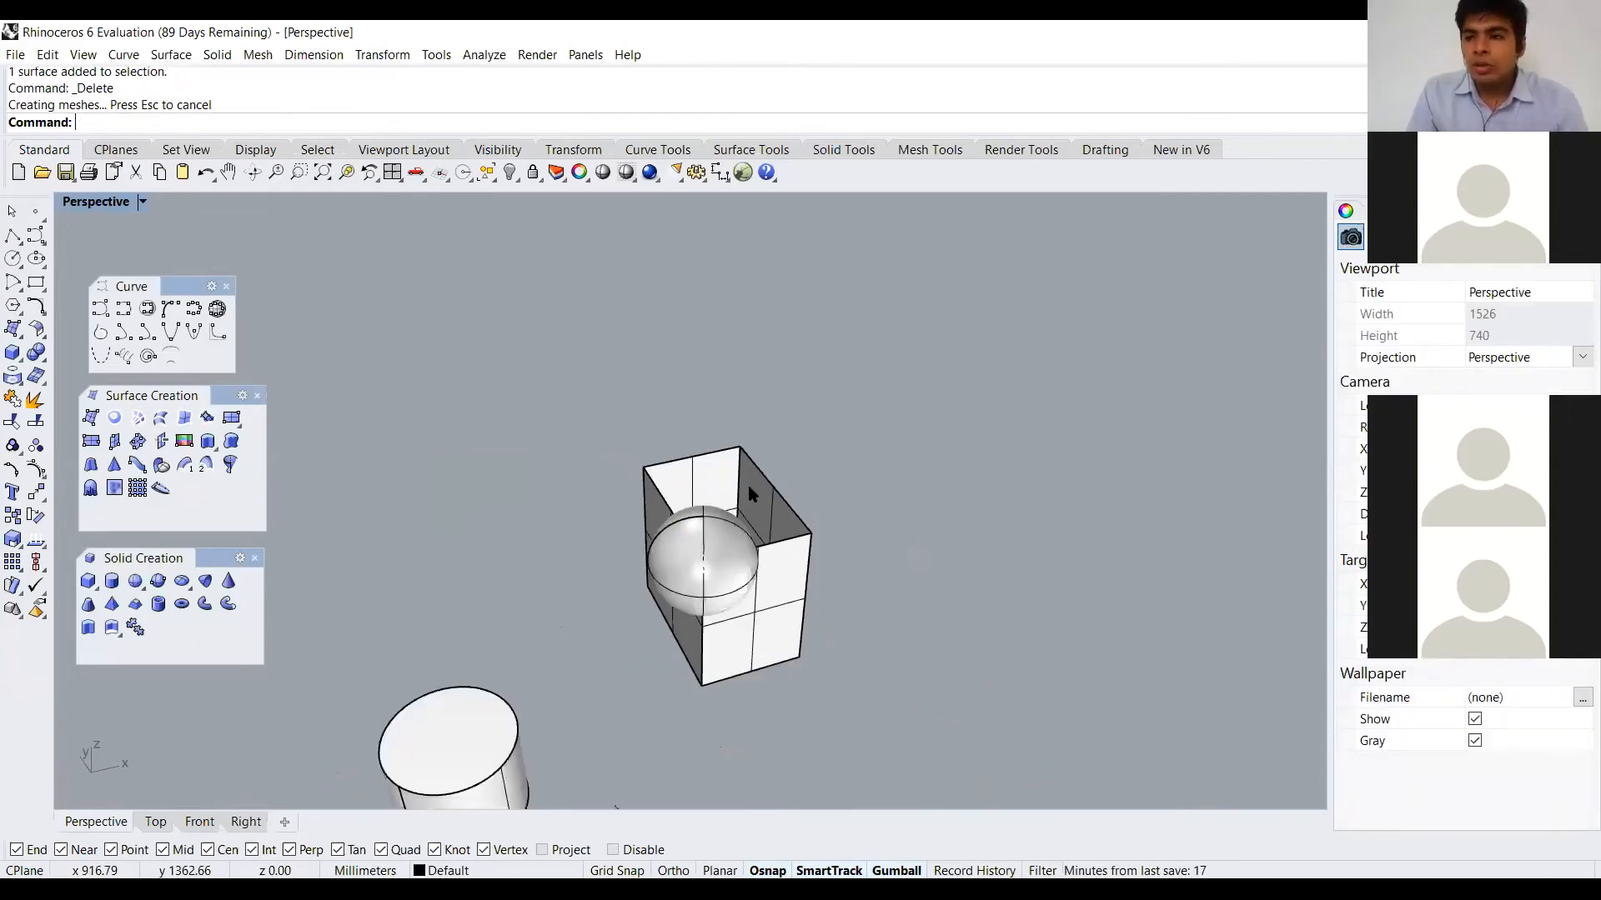
{"action": "left_click", "coordinate": [749, 494]}
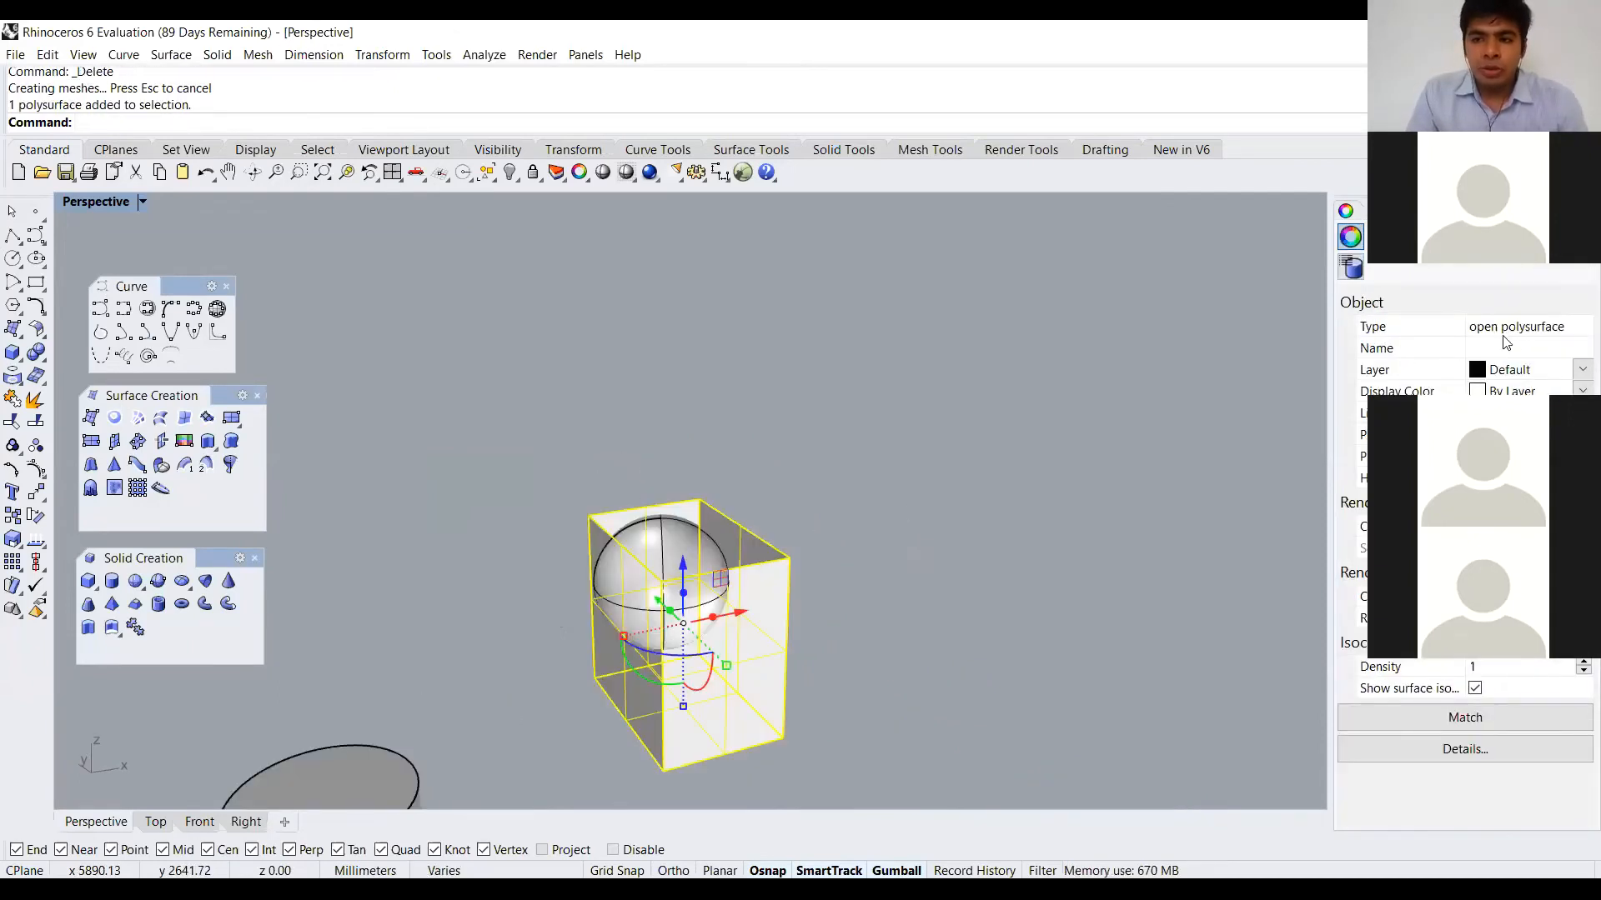
Undo the deletion of the box's top face
{"action": "scroll", "coordinate": [955, 392], "scroll_direction": "down", "scroll_amount": 1}
{"action": "scroll", "coordinate": [956, 385], "scroll_direction": "down", "scroll_amount": 1}
{"action": "scroll", "coordinate": [877, 559], "scroll_direction": "up", "scroll_amount": 1}
{"action": "key", "text": "ctrl+z"}
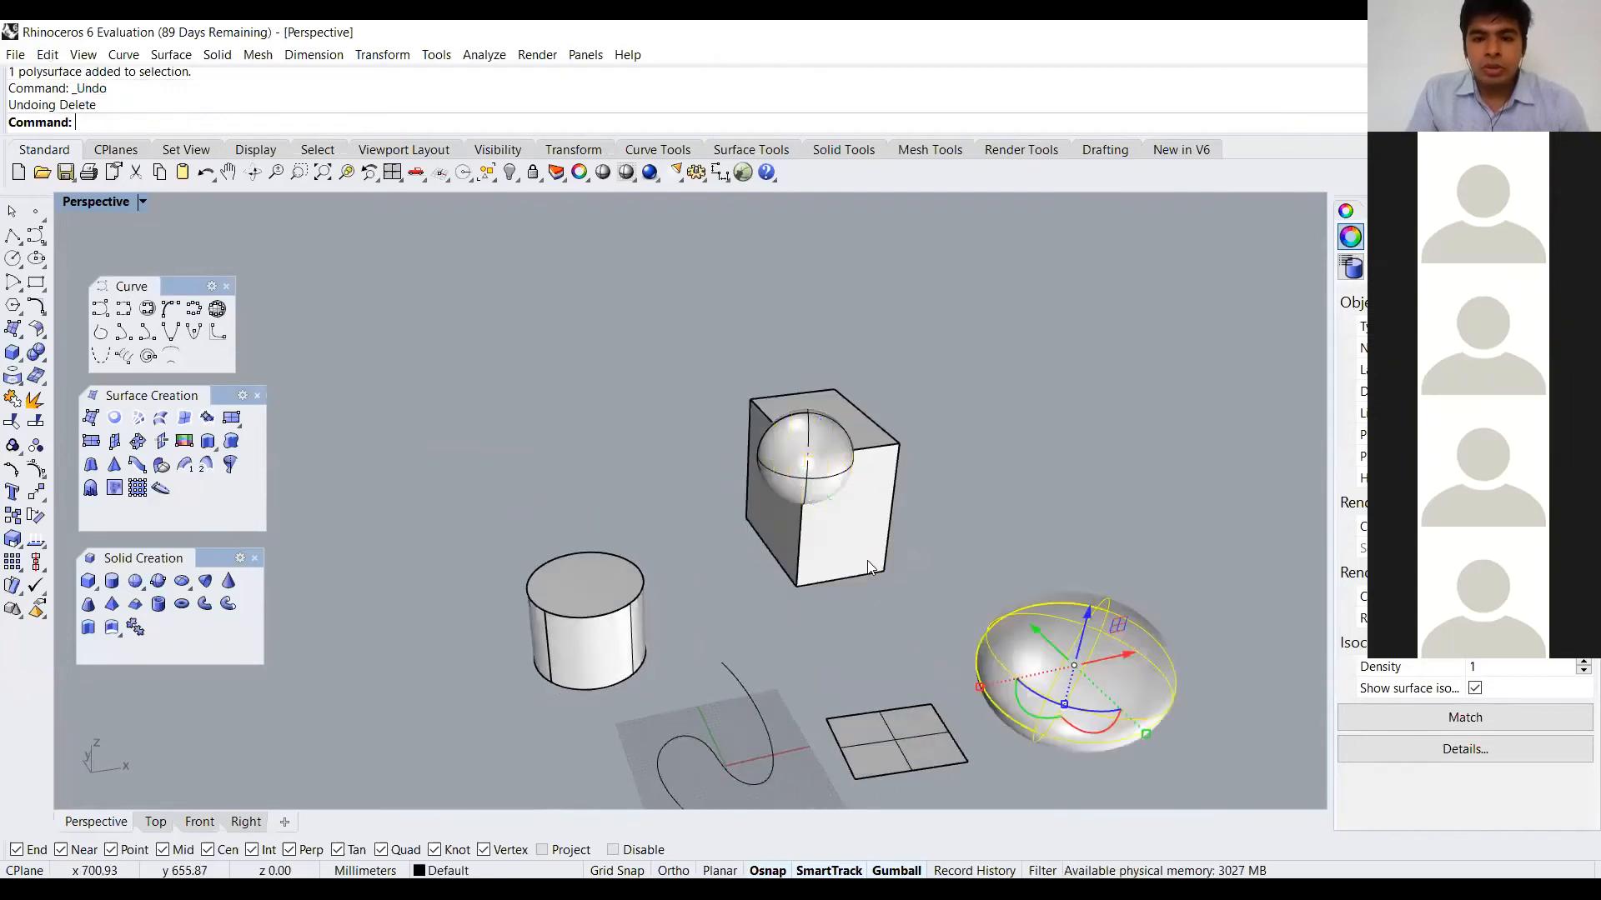
Explode the box into separate surfaces and join them back into one closed polysurface
{"action": "scroll", "coordinate": [772, 470], "scroll_direction": "down", "scroll_amount": 2}
{"action": "scroll", "coordinate": [772, 470], "scroll_direction": "up", "scroll_amount": 2}
{"action": "left_click", "coordinate": [777, 481]}
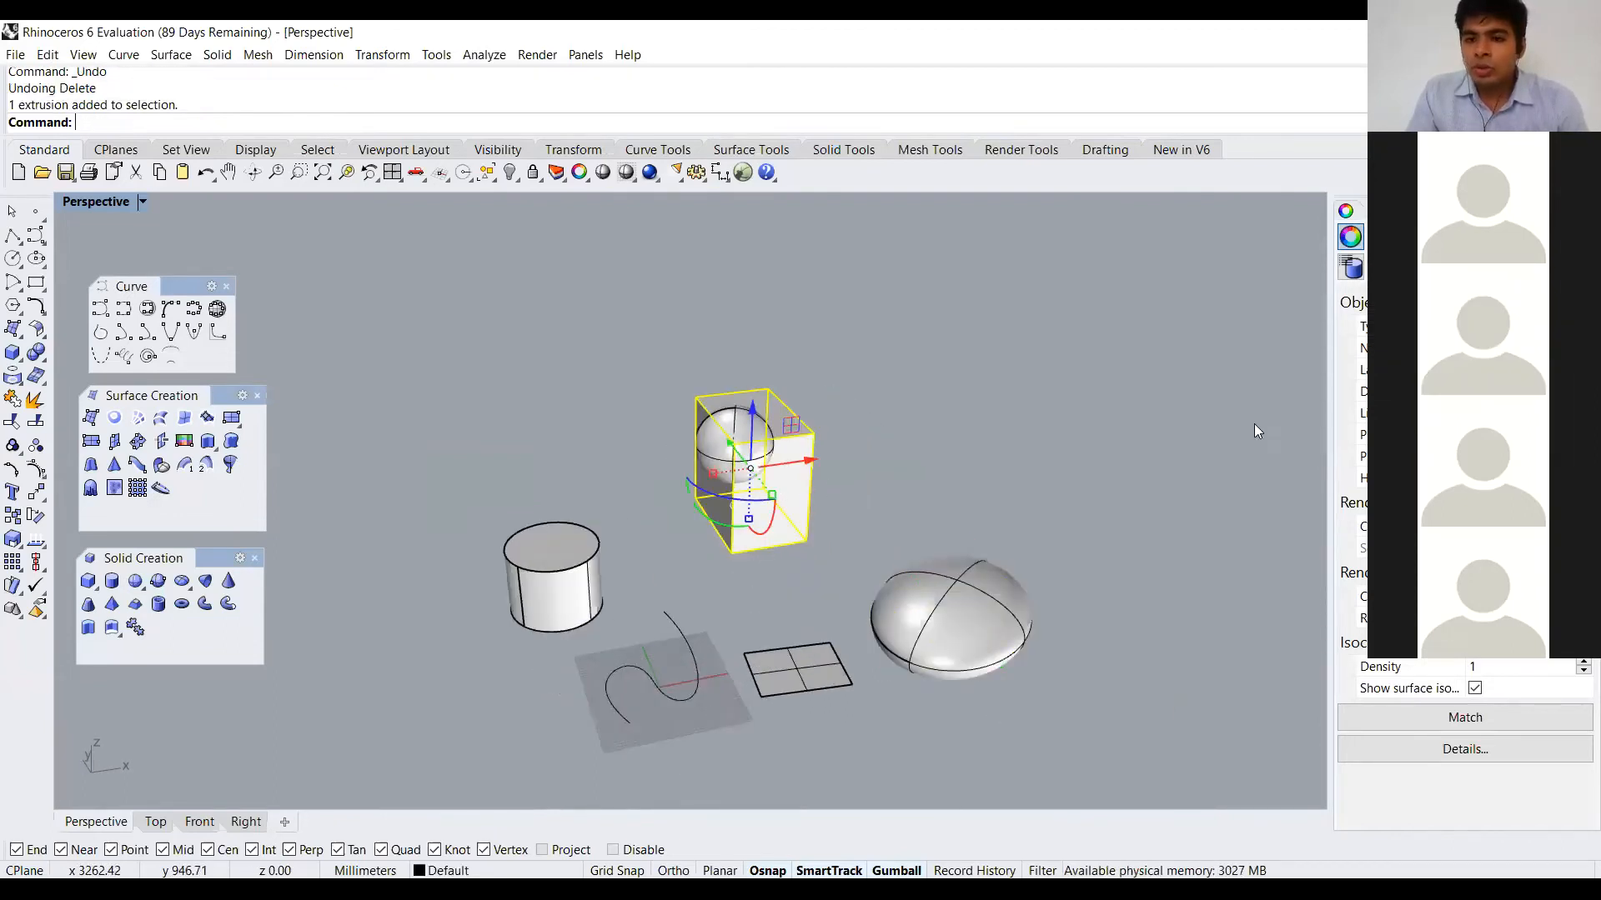
{"action": "left_click", "coordinate": [35, 401]}
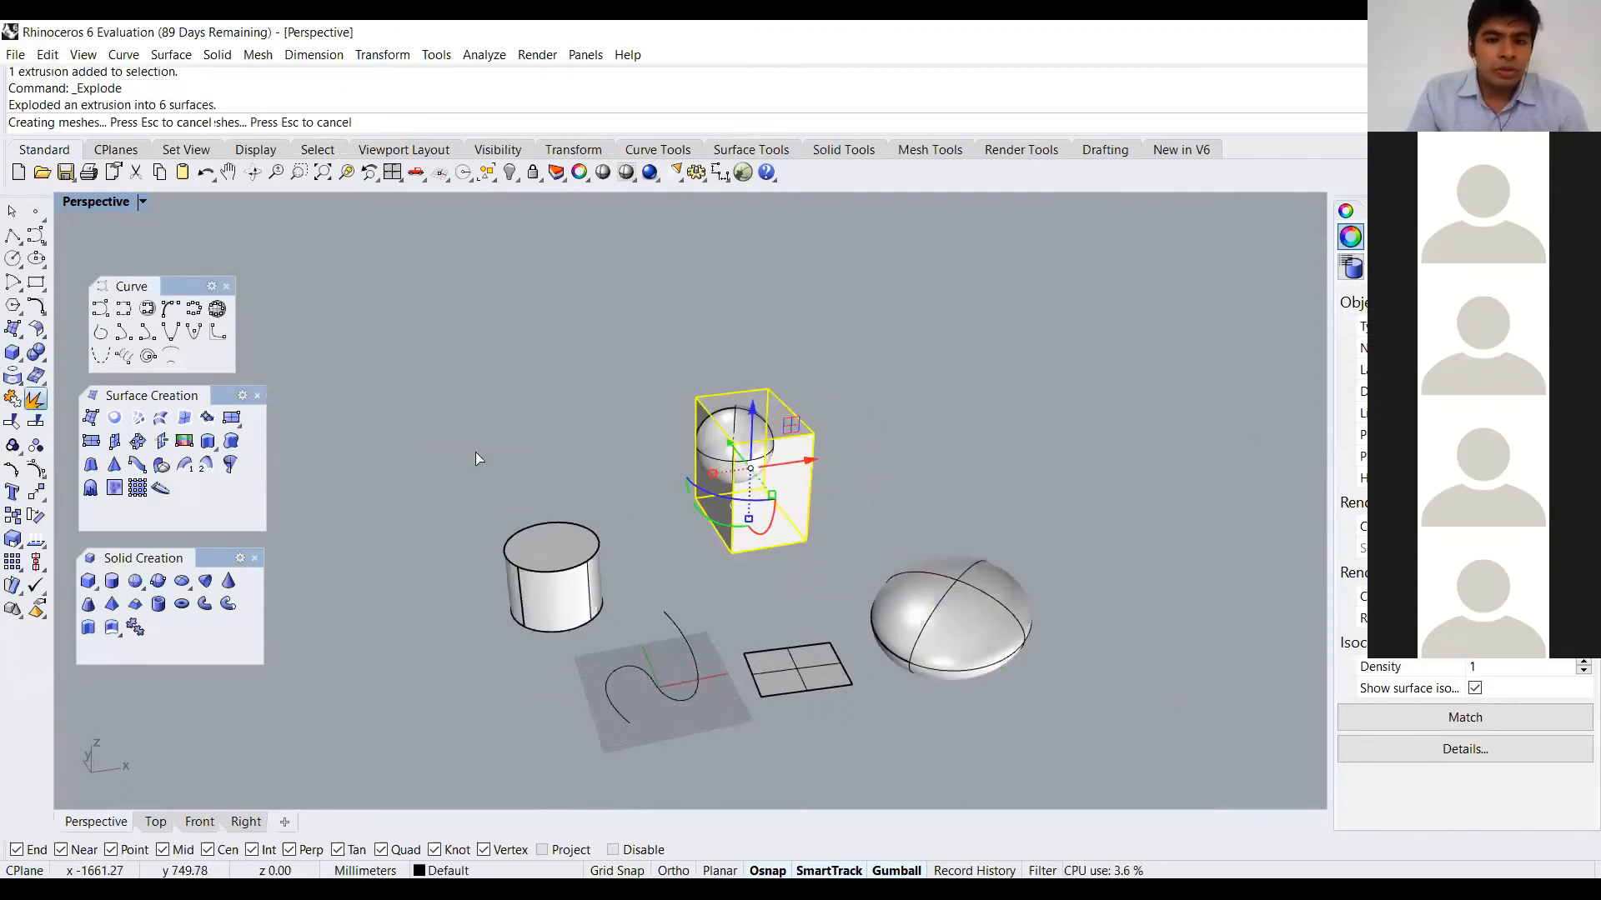
{"action": "key", "text": "ctrl+j"}
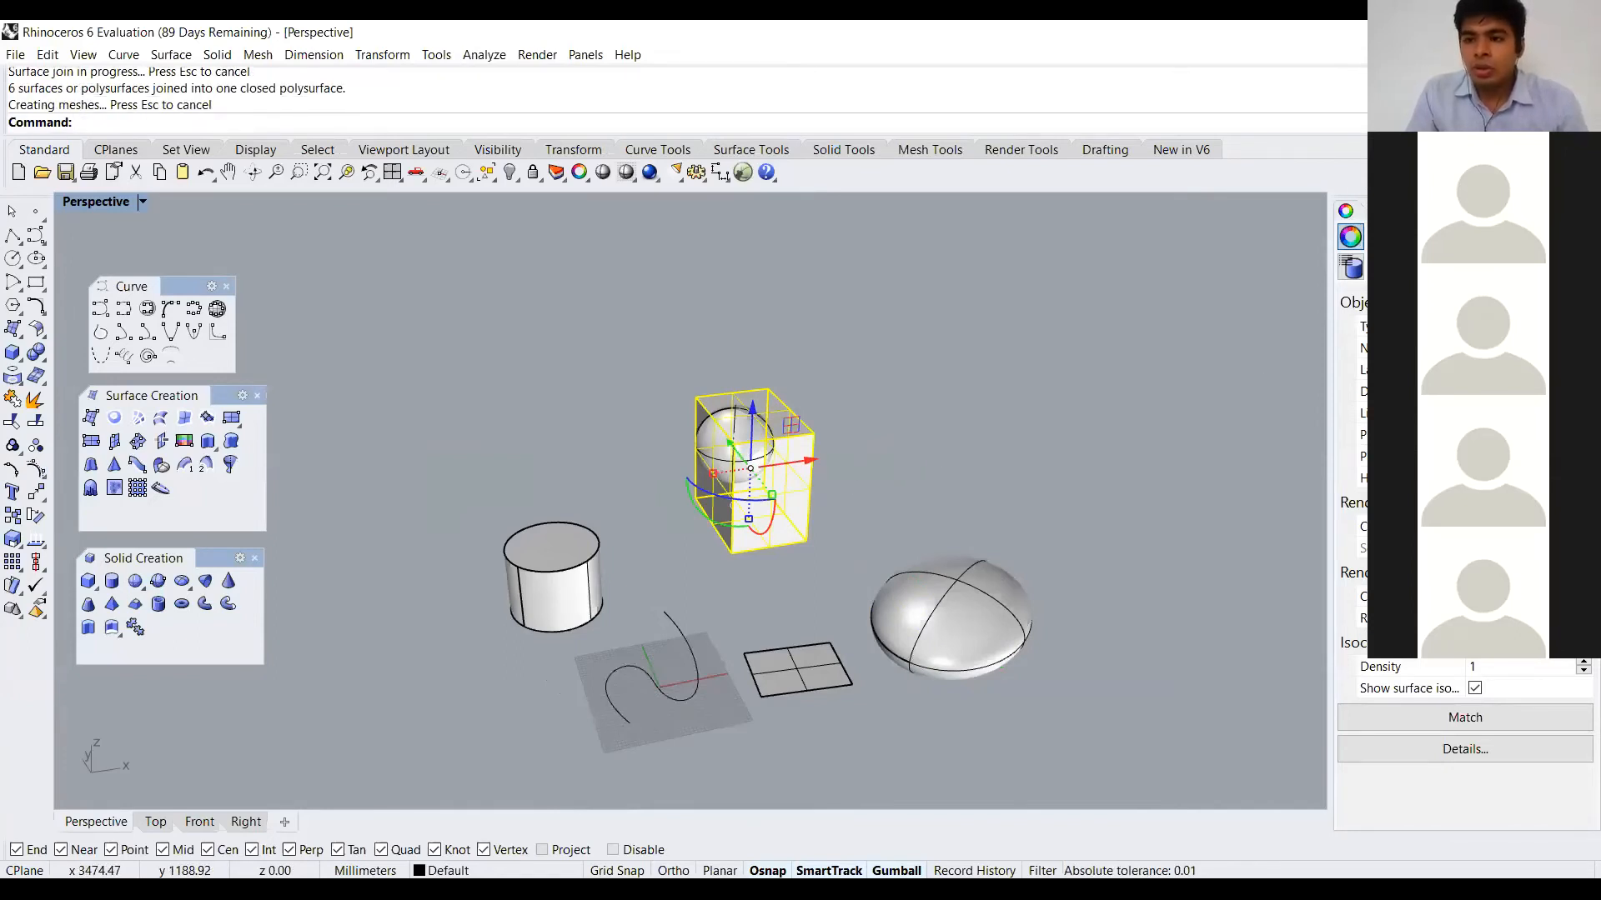
Select the cylinder and the S-shaped curve in turn to compare the solid with the open curve
{"action": "right_click_drag", "start_coordinate": [908, 418], "coordinate": [801, 472]}
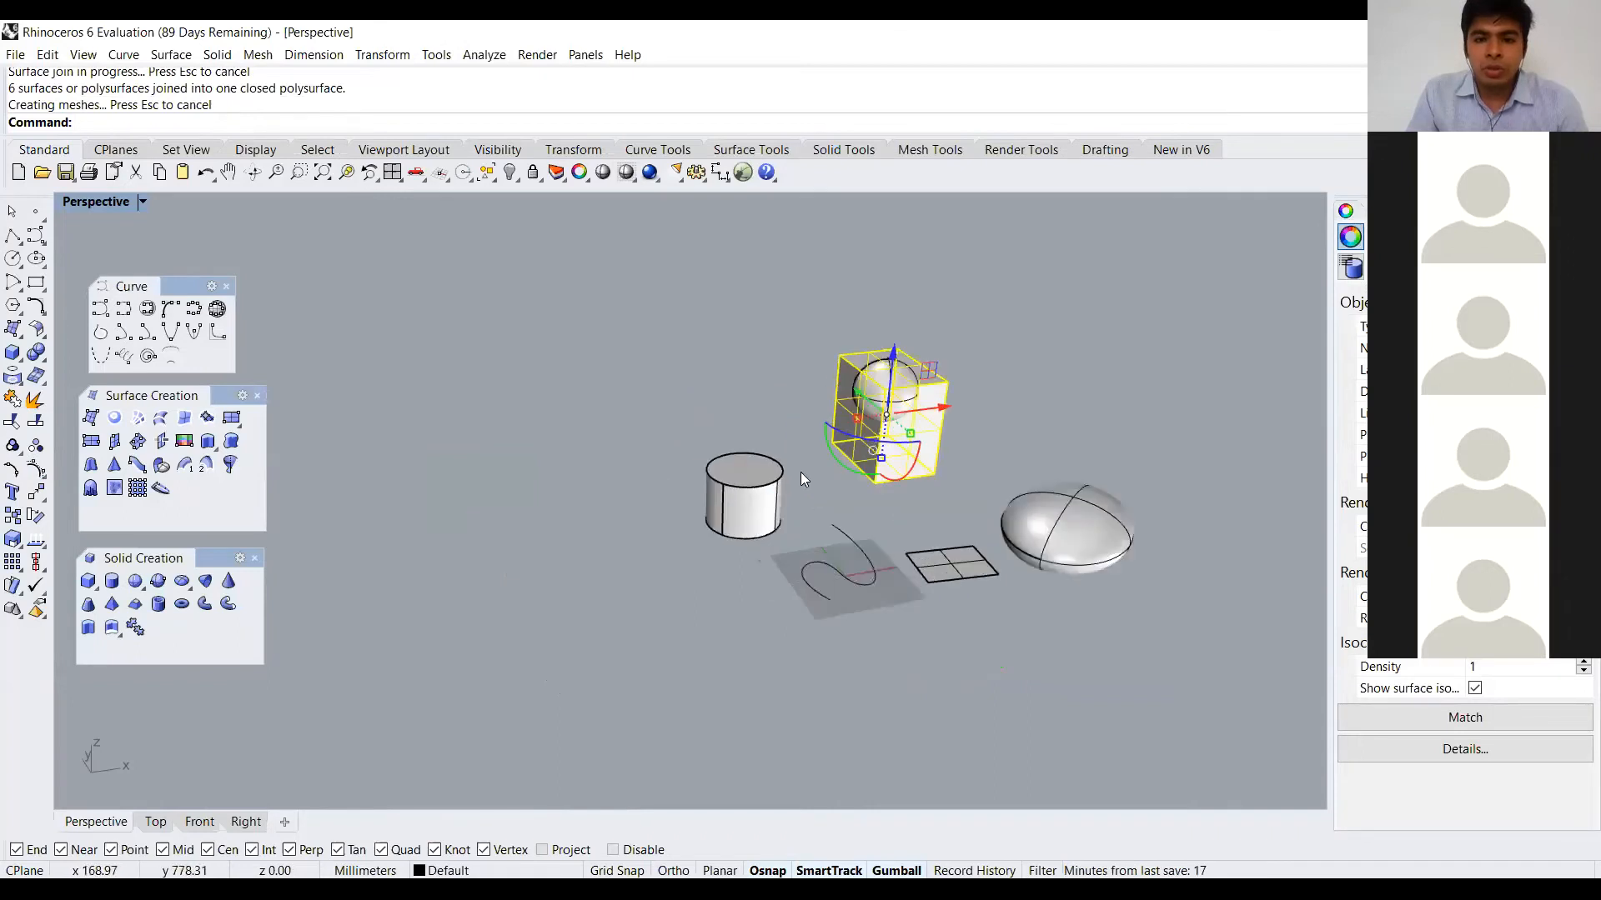
{"action": "left_click", "coordinate": [766, 479]}
{"action": "scroll", "coordinate": [819, 585], "scroll_direction": "up", "scroll_amount": 5}
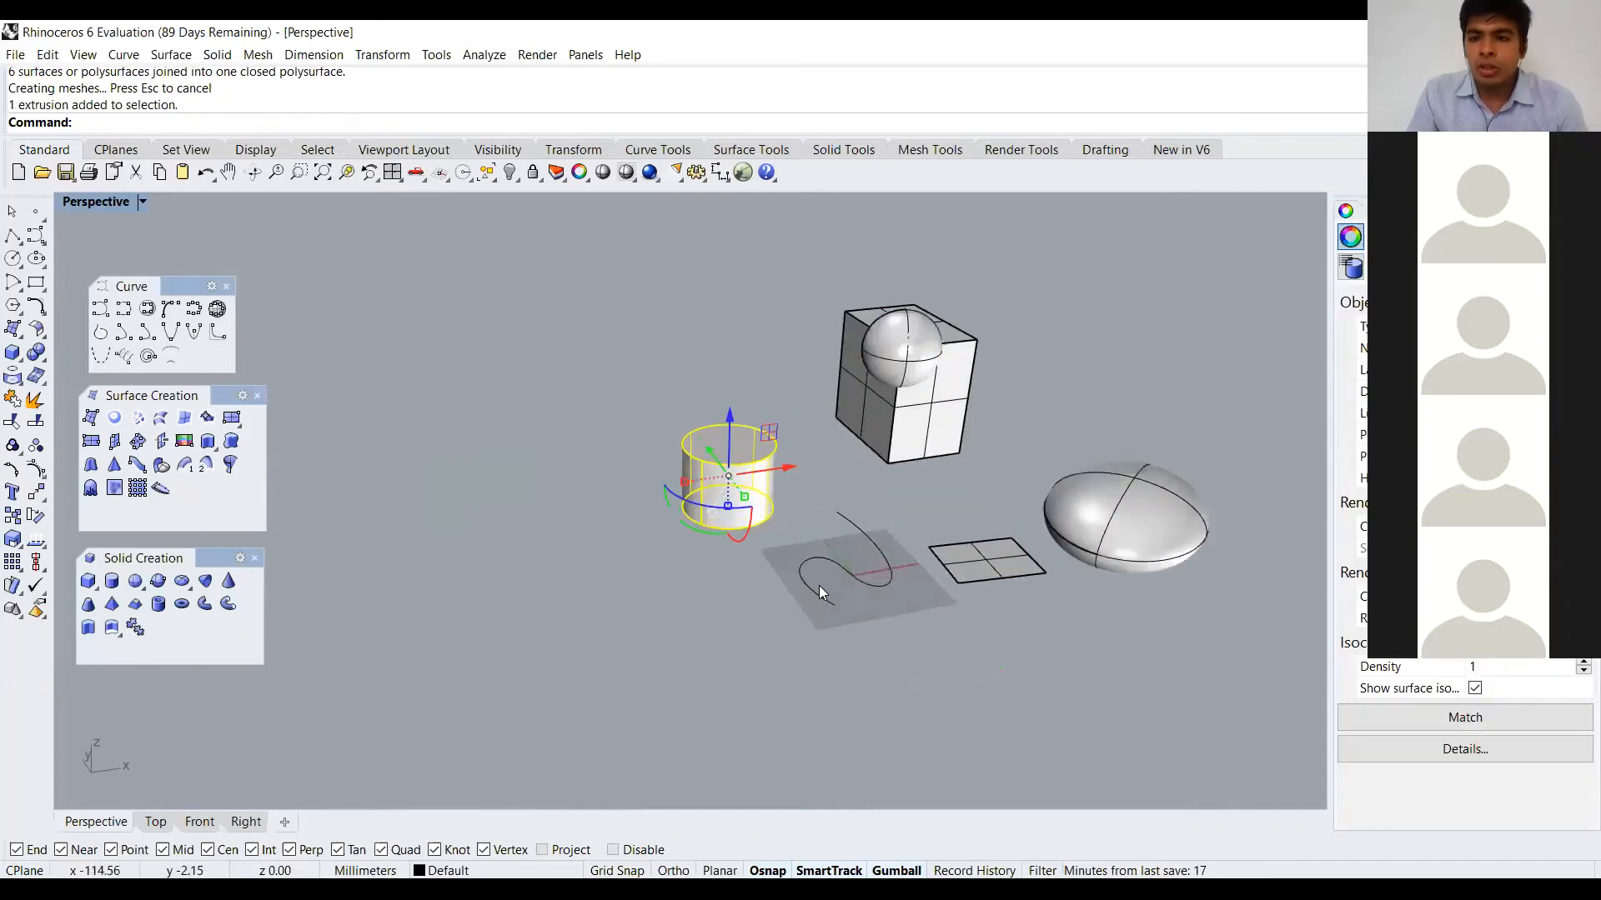
{"action": "left_click", "coordinate": [867, 599]}
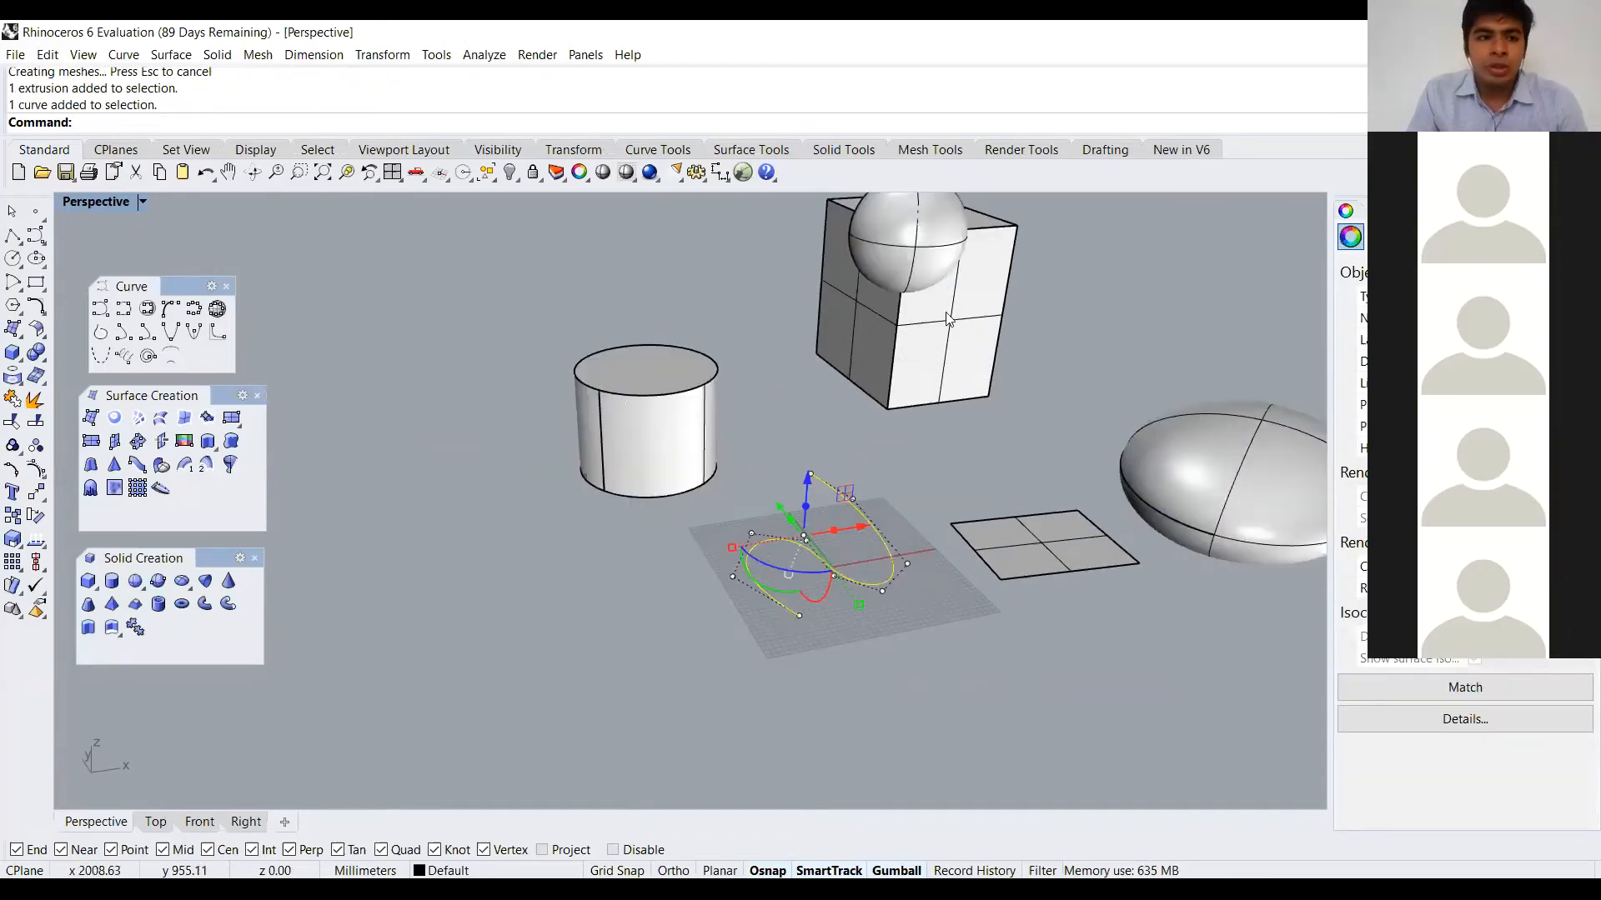
Draw a closed, egg-shaped degree 3 control point curve on the ground, in front of the cylinder and beside the S-shaped curve
{"action": "left_click", "coordinate": [36, 236]}
{"action": "left_click", "coordinate": [432, 691]}
{"action": "left_click", "coordinate": [367, 598]}
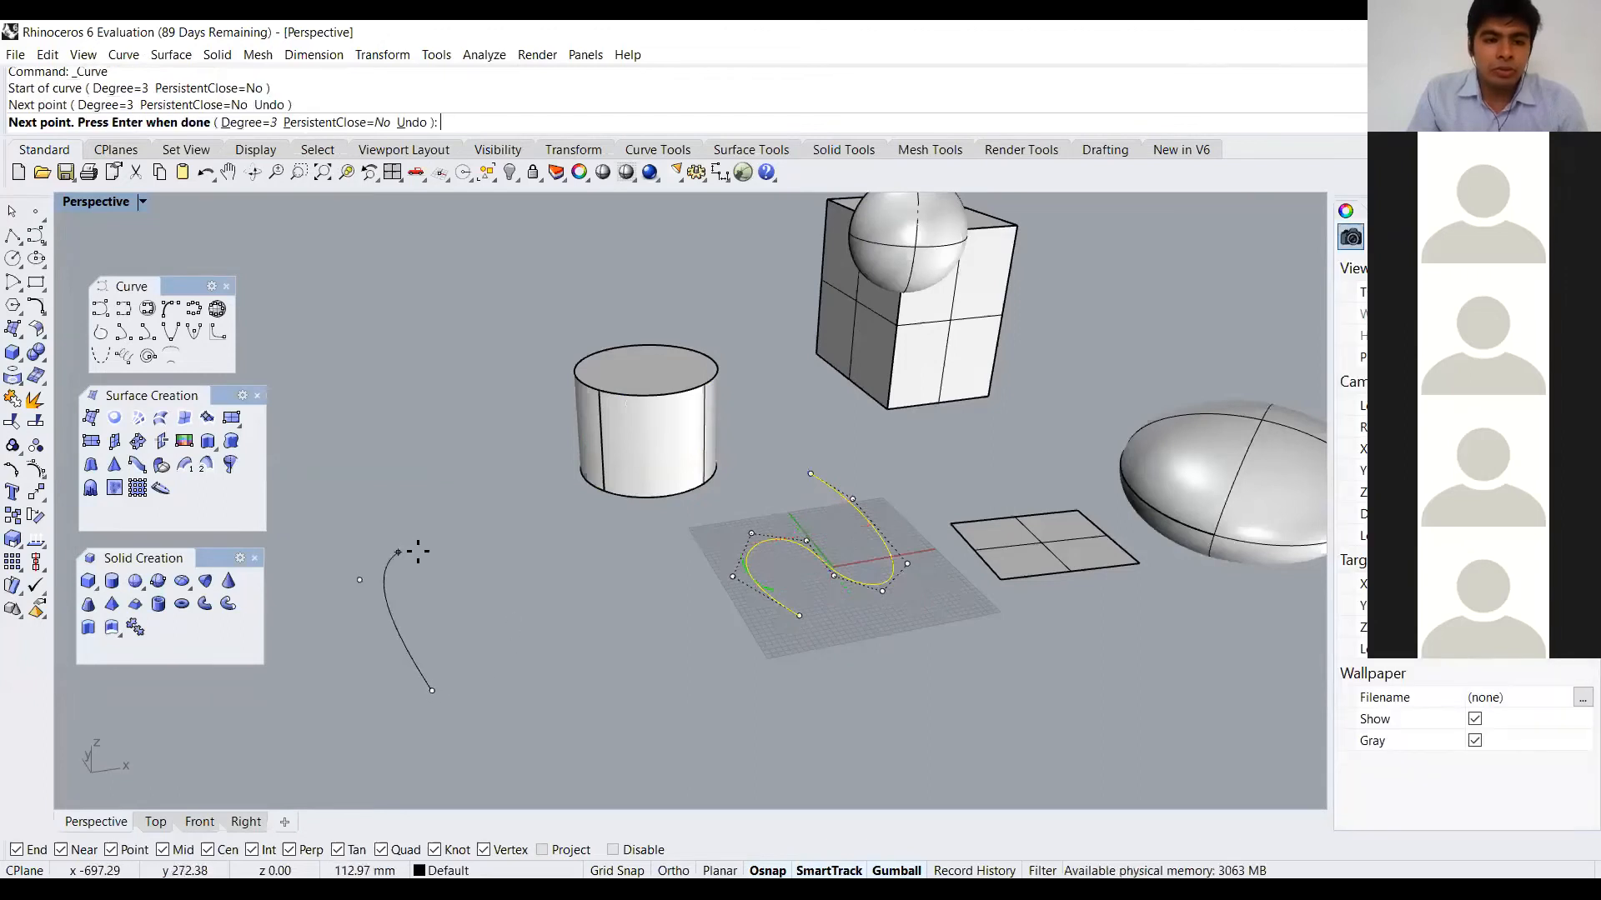
{"action": "left_click", "coordinate": [401, 547]}
{"action": "left_click", "coordinate": [502, 596]}
{"action": "left_click", "coordinate": [529, 680]}
{"action": "left_click", "coordinate": [463, 716]}
{"action": "left_click", "coordinate": [432, 690]}
{"action": "right_click", "coordinate": [426, 665]}
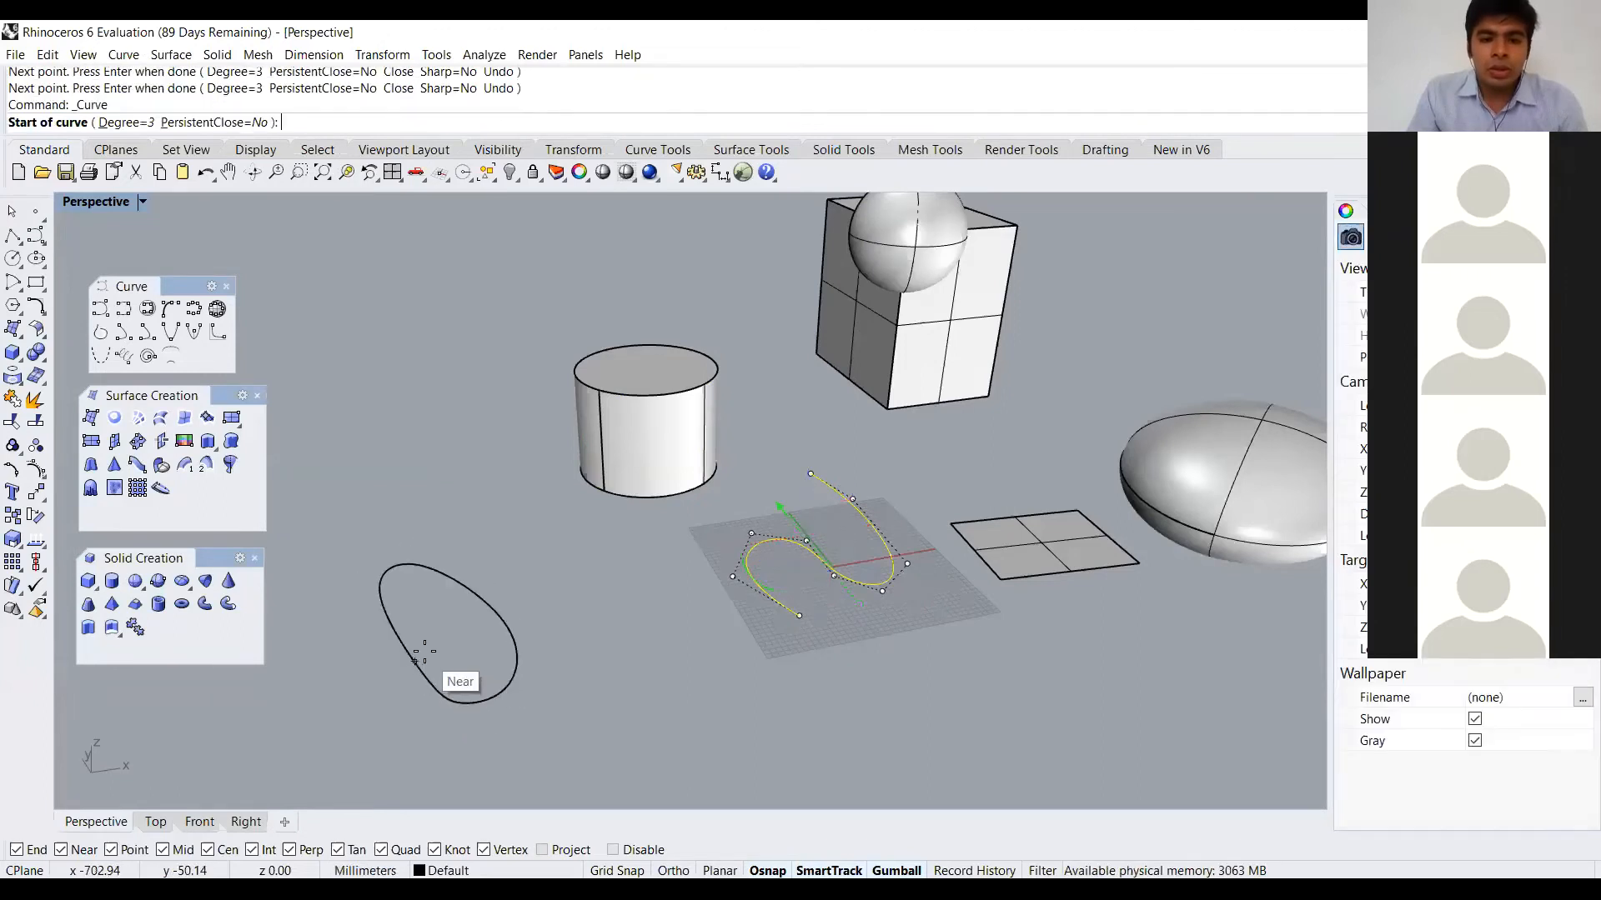
{"action": "key", "text": "Escape"}
{"action": "key", "text": "Escape"}
Examine the closed curve and its control points alongside the other objects, leaving nothing selected
{"action": "left_click", "coordinate": [405, 653]}
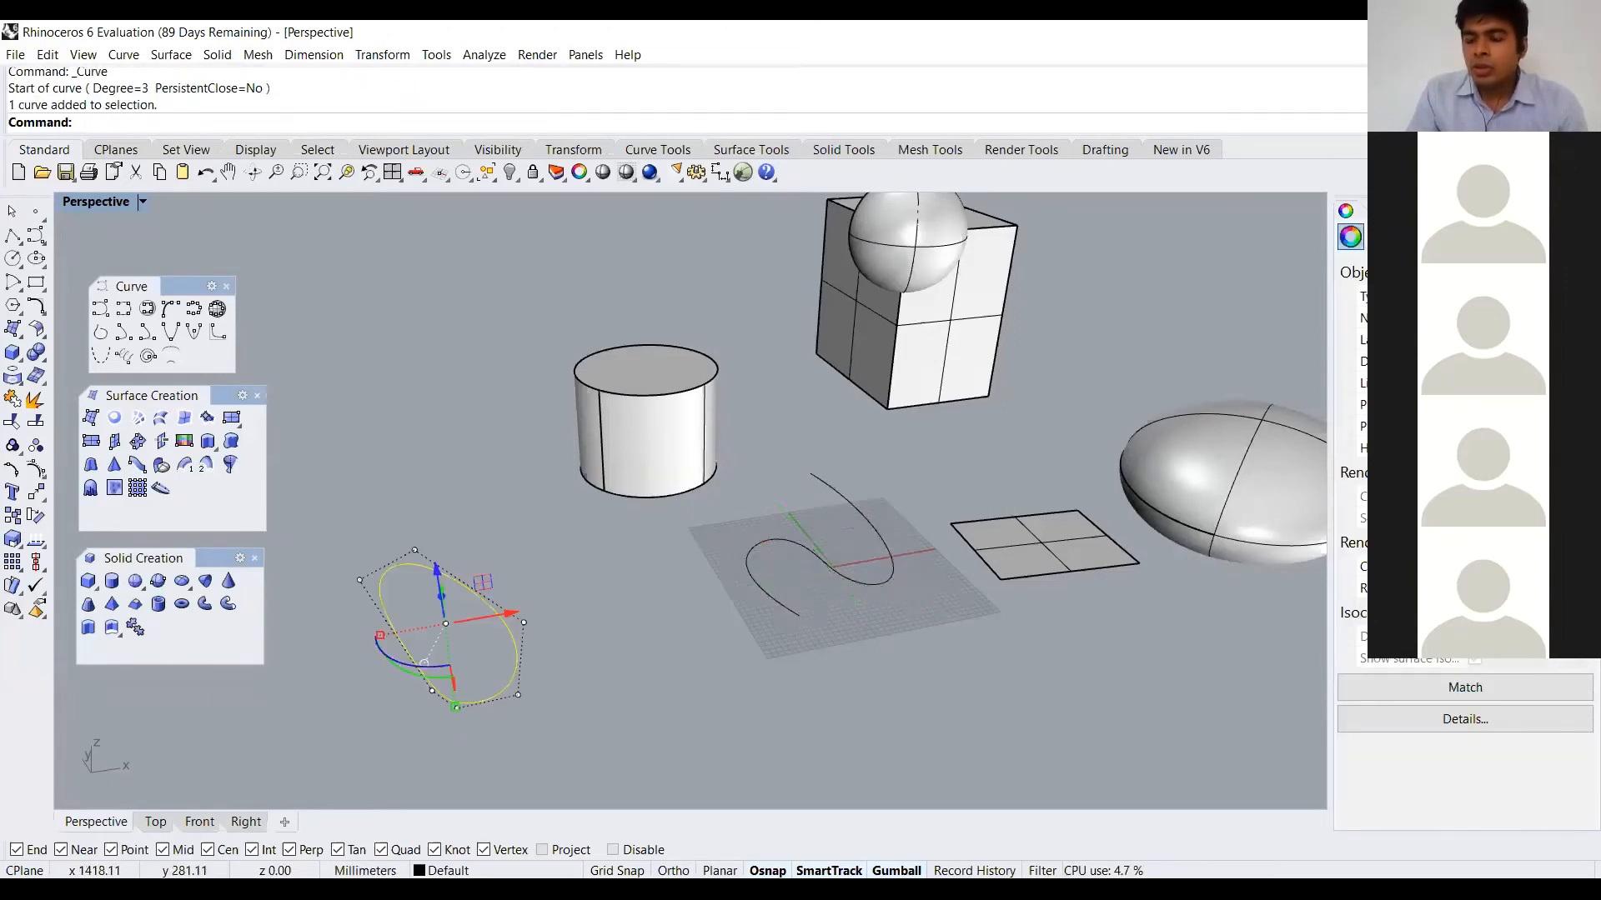
{"action": "left_click", "coordinate": [836, 425]}
{"action": "scroll", "coordinate": [683, 442], "scroll_direction": "down", "scroll_amount": 4}
{"action": "scroll", "coordinate": [607, 579], "scroll_direction": "up", "scroll_amount": 4}
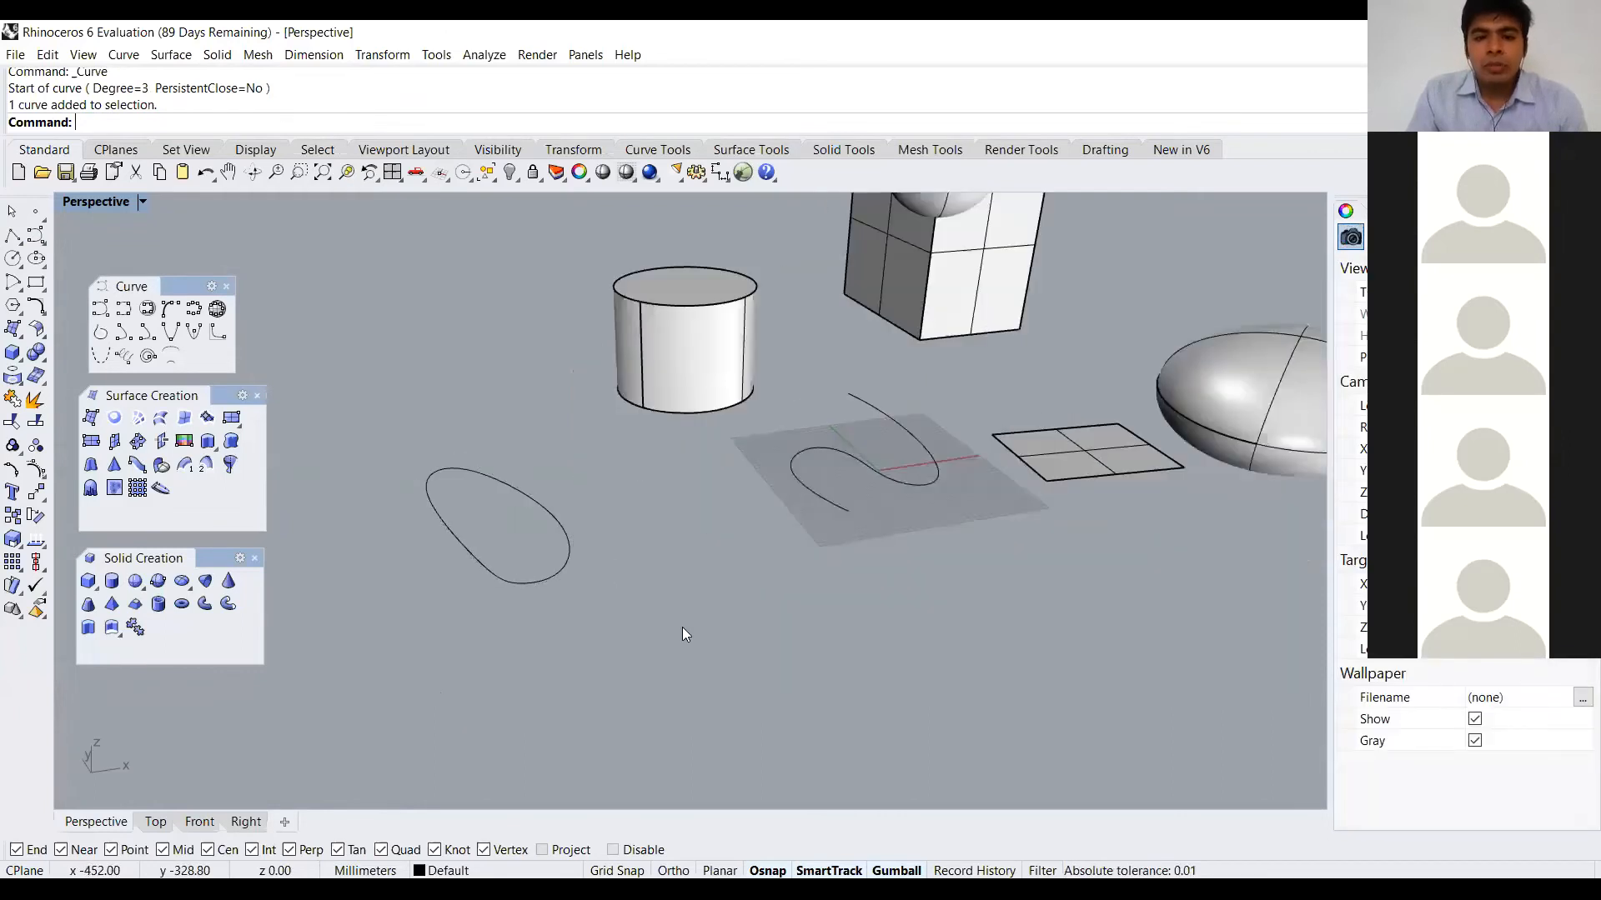
{"action": "scroll", "coordinate": [575, 627], "scroll_direction": "down", "scroll_amount": 4}
{"action": "scroll", "coordinate": [568, 636], "scroll_direction": "up", "scroll_amount": 2}
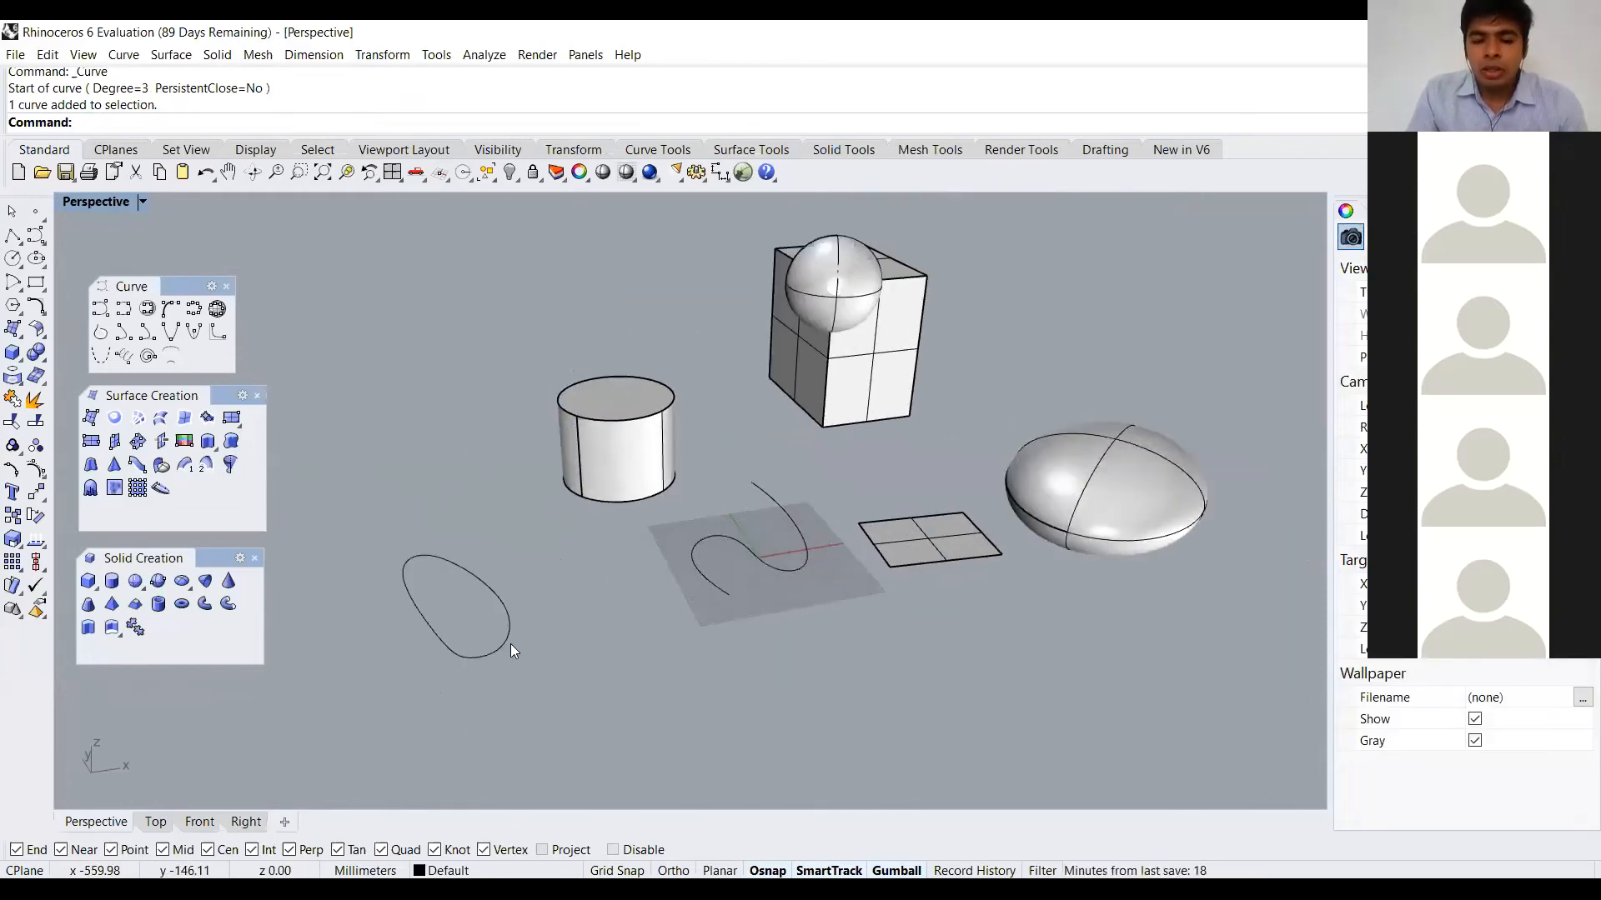
{"action": "right_click_drag", "start_coordinate": [538, 644], "coordinate": [518, 627]}
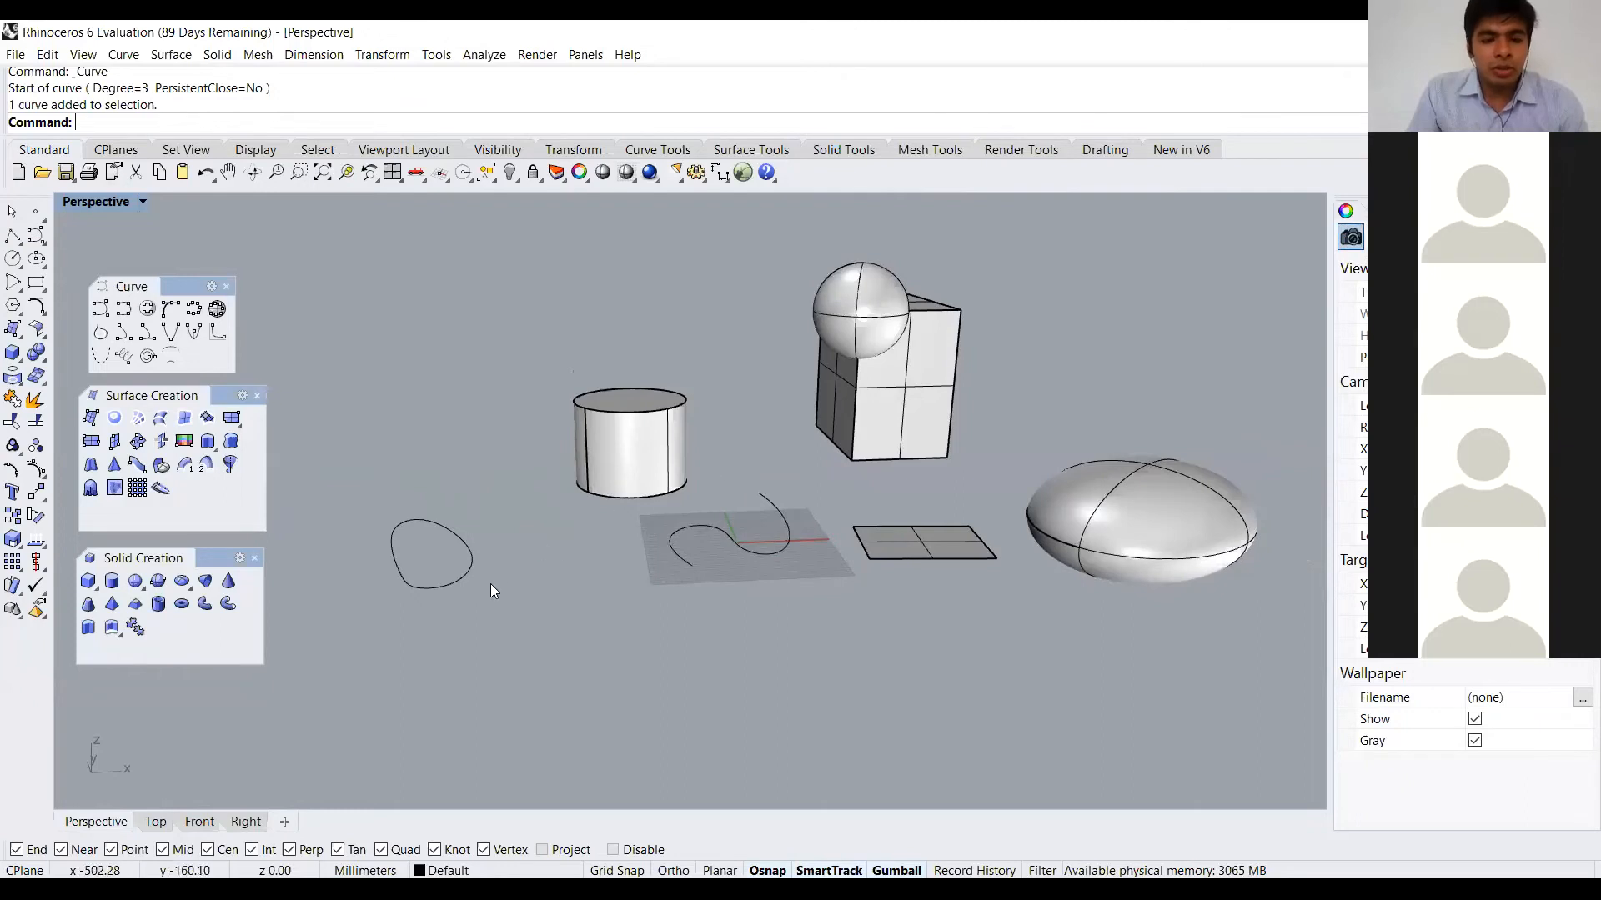
{"action": "left_click", "coordinate": [474, 564]}
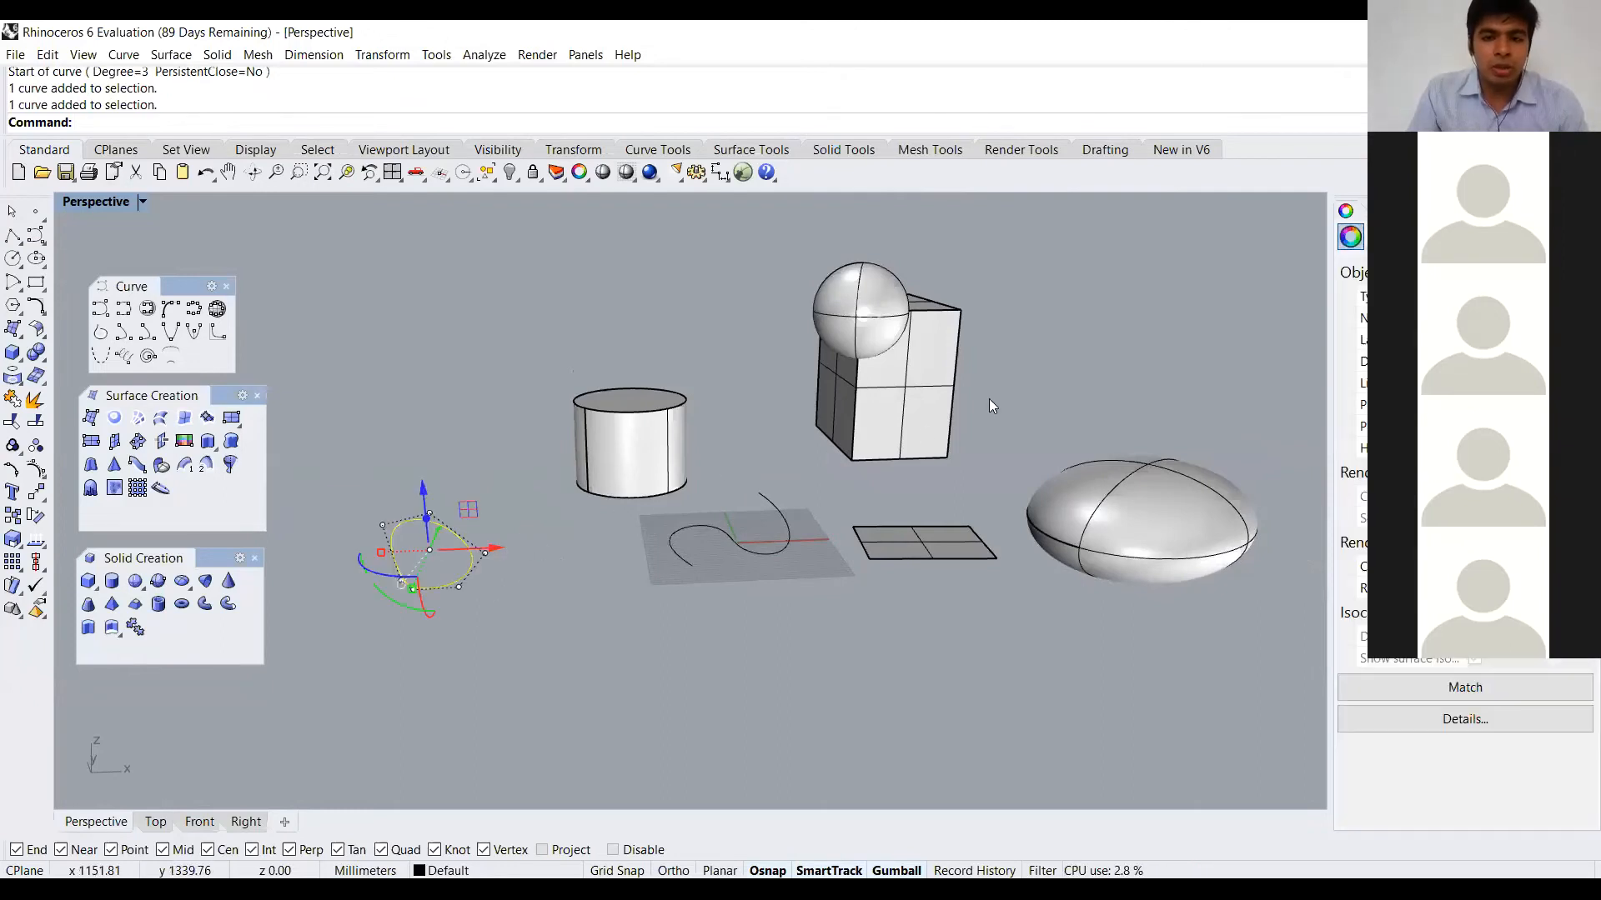
{"action": "left_click", "coordinate": [1072, 368]}
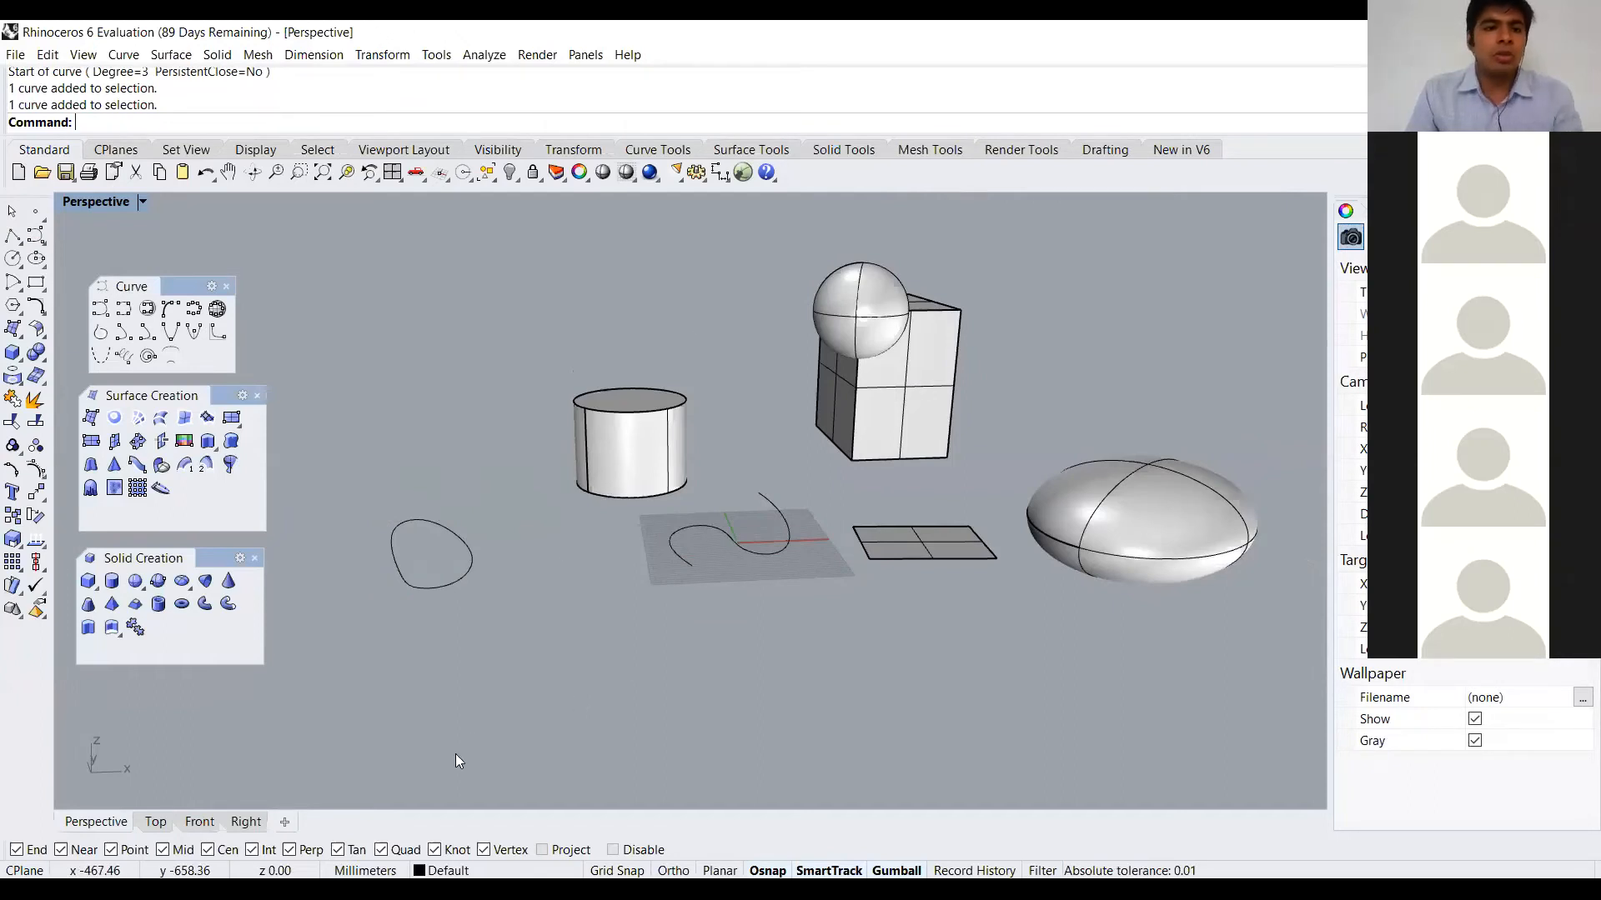
Show the layer list and select the box
{"action": "key", "text": "alt+Tab"}
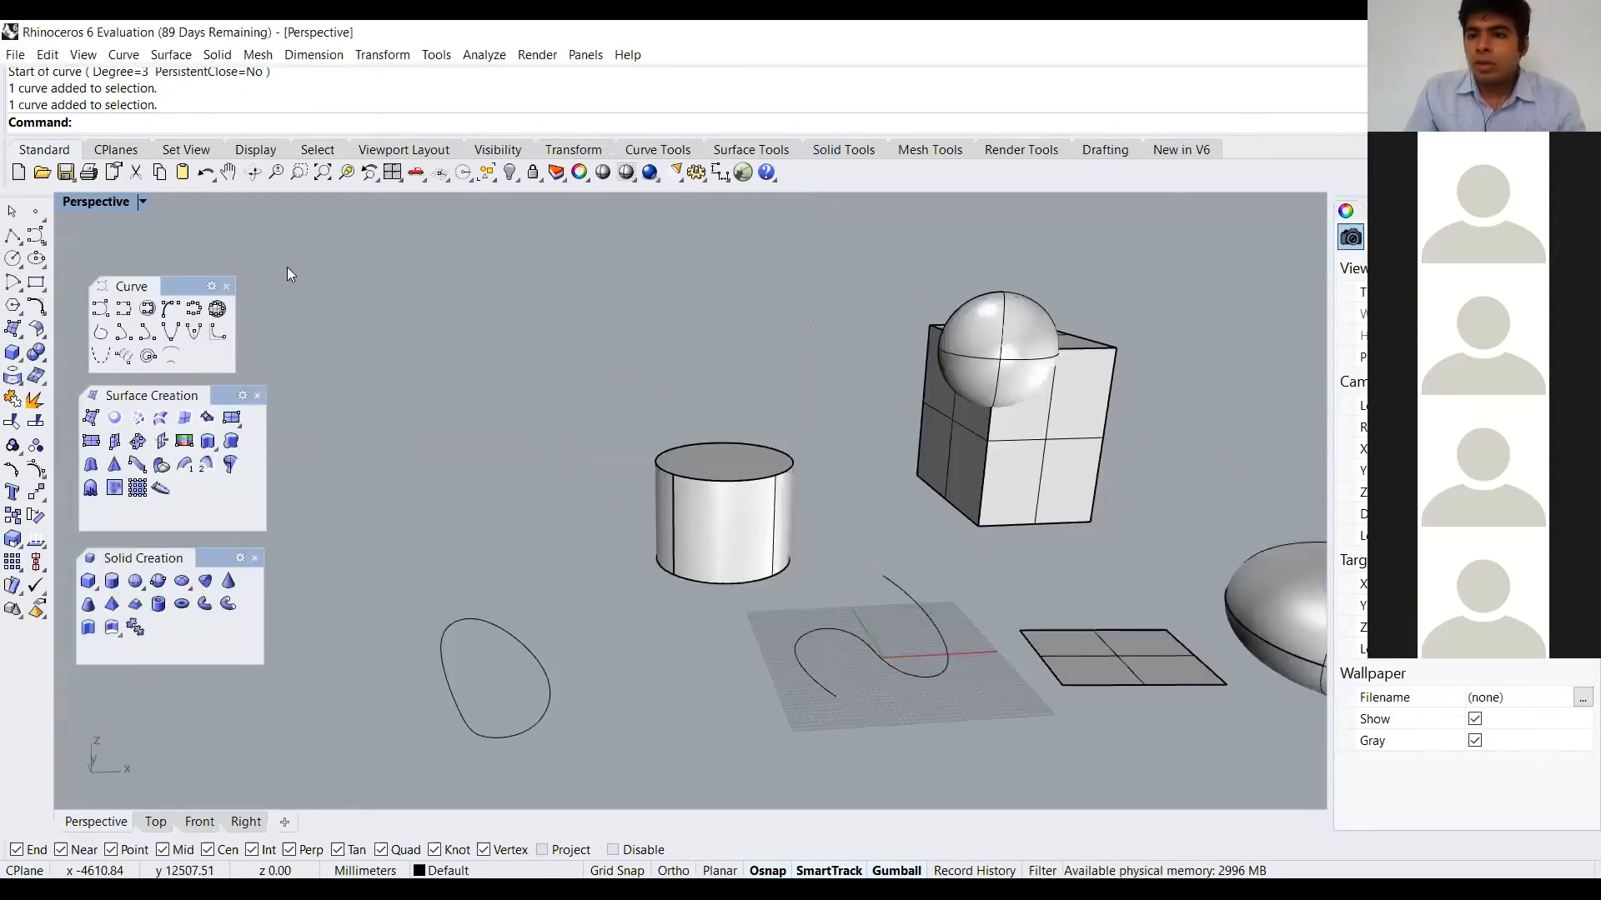
{"action": "scroll", "coordinate": [1065, 390], "scroll_direction": "down", "scroll_amount": 2}
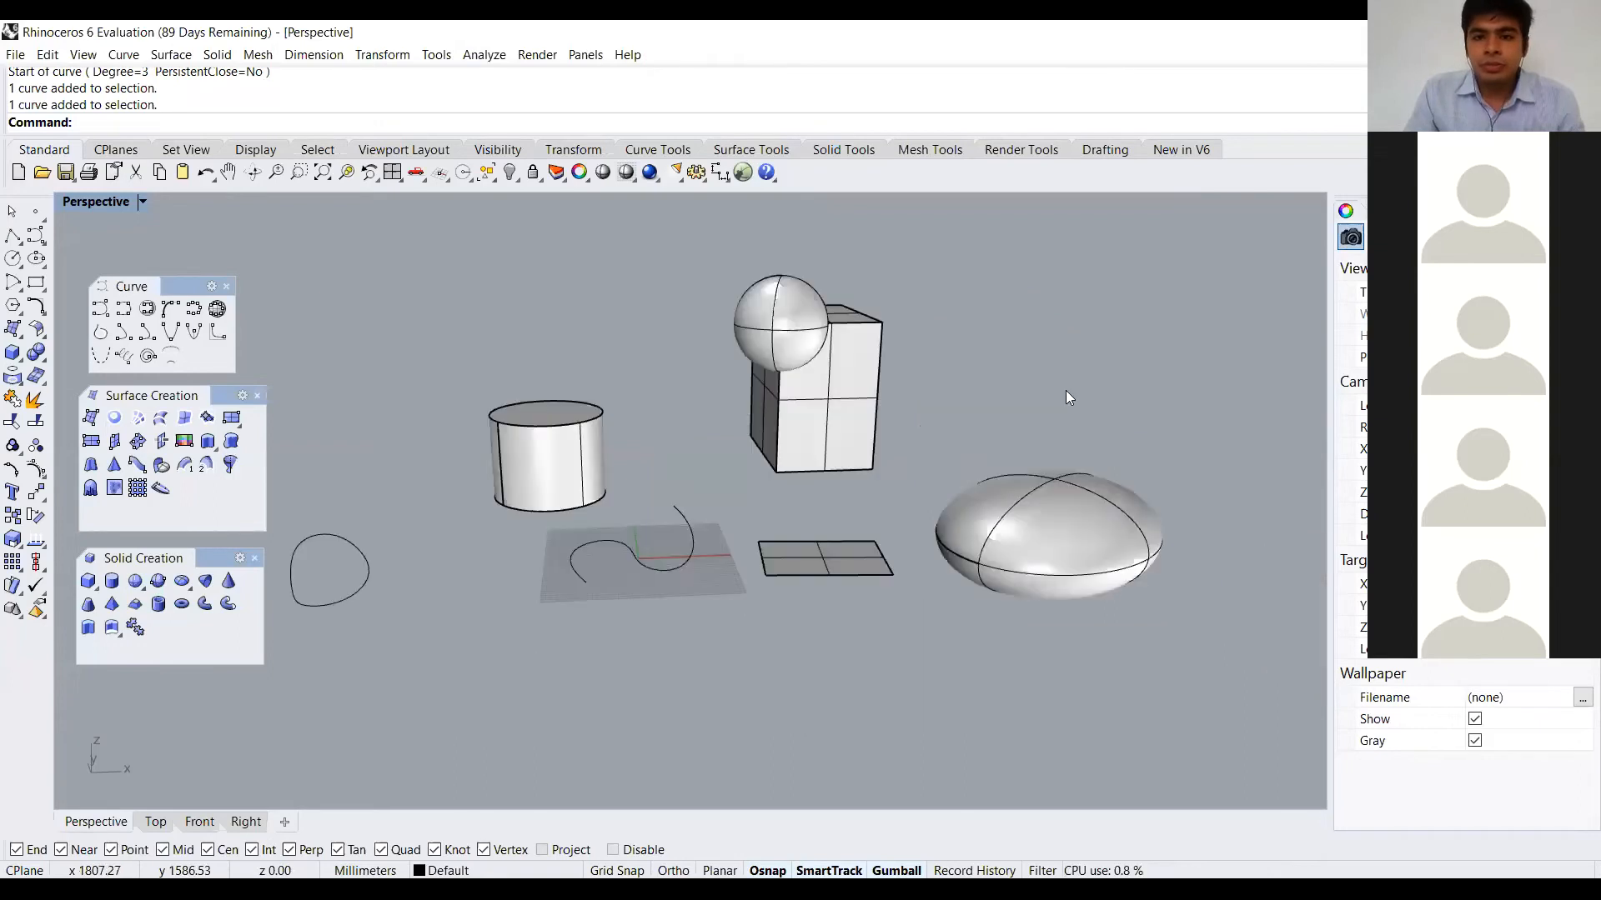
{"action": "right_click_drag", "start_coordinate": [1039, 405], "coordinate": [1019, 396]}
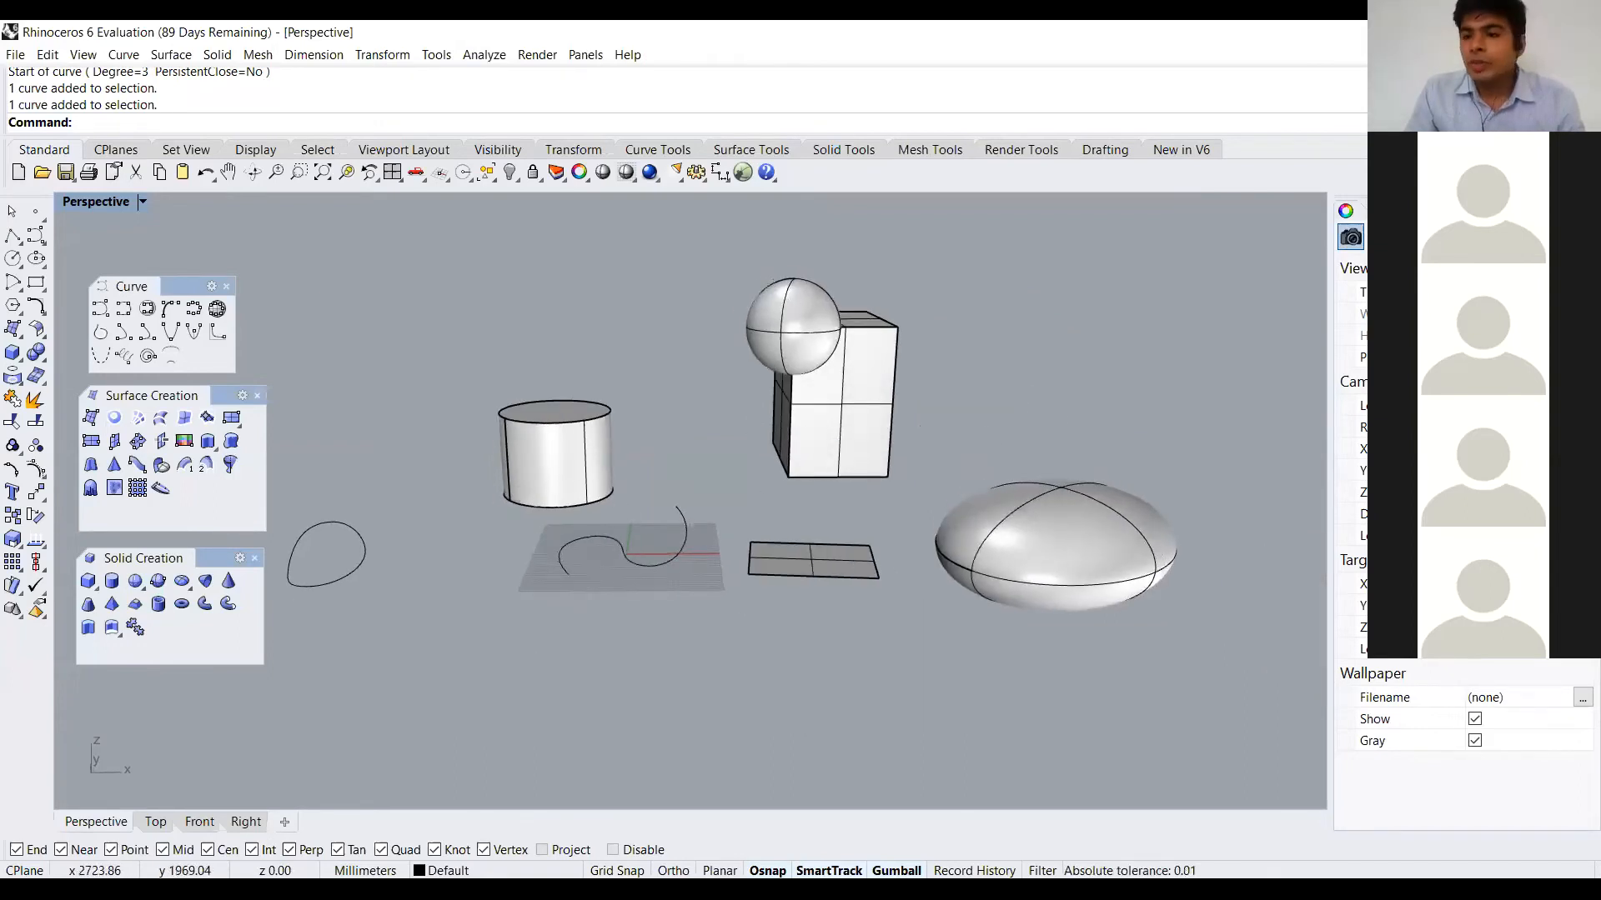
{"action": "left_click", "coordinate": [1450, 210]}
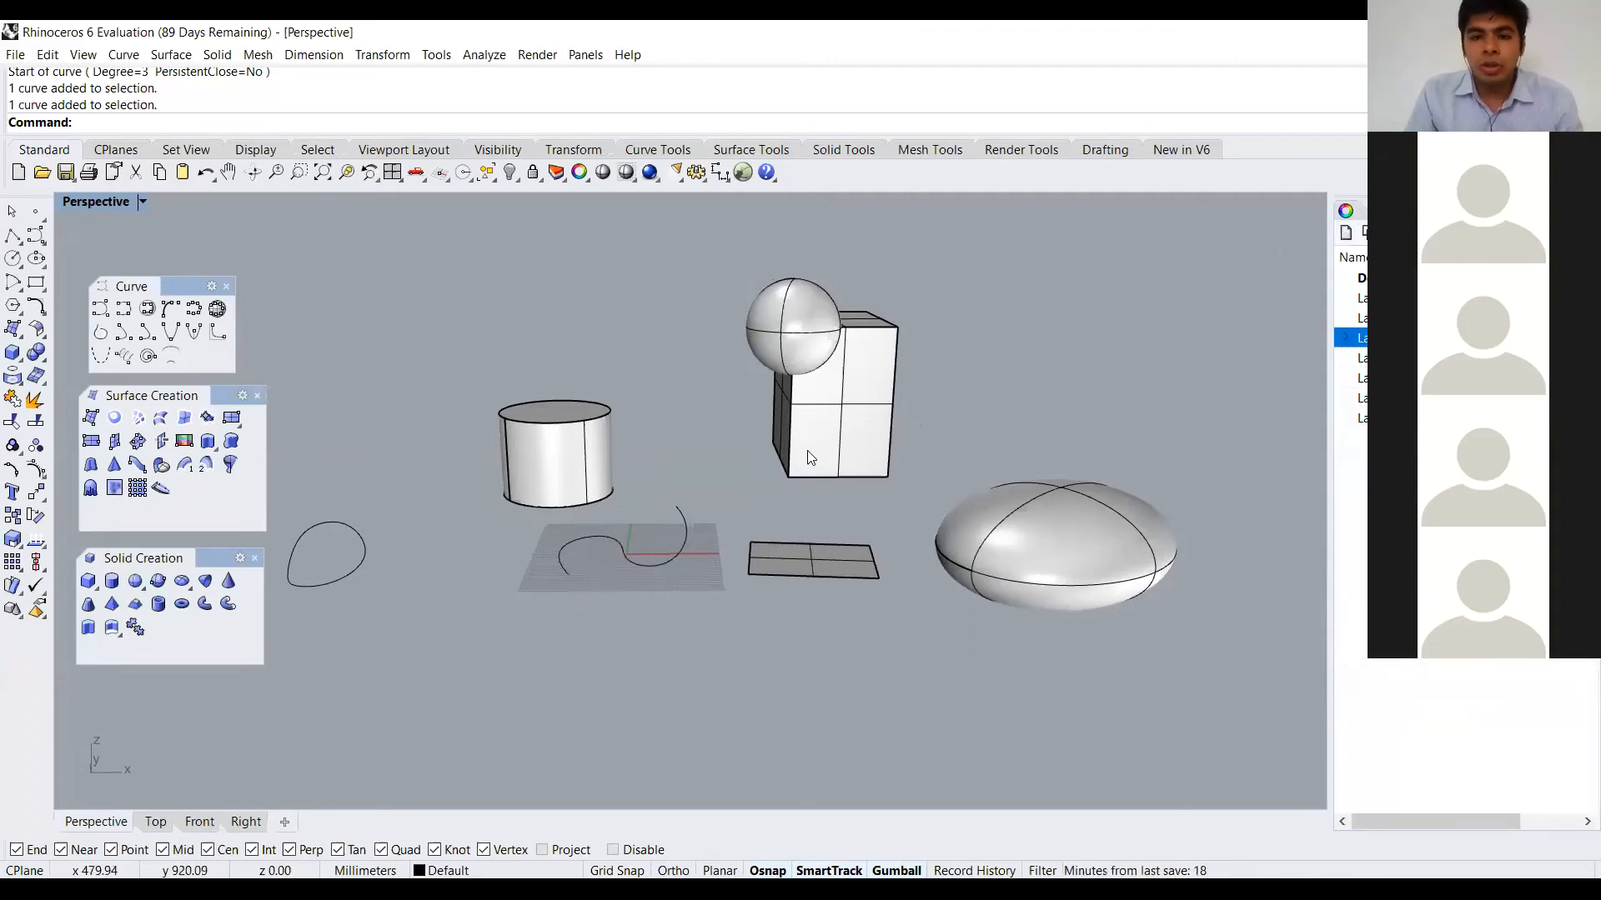
{"action": "left_click", "coordinate": [894, 418]}
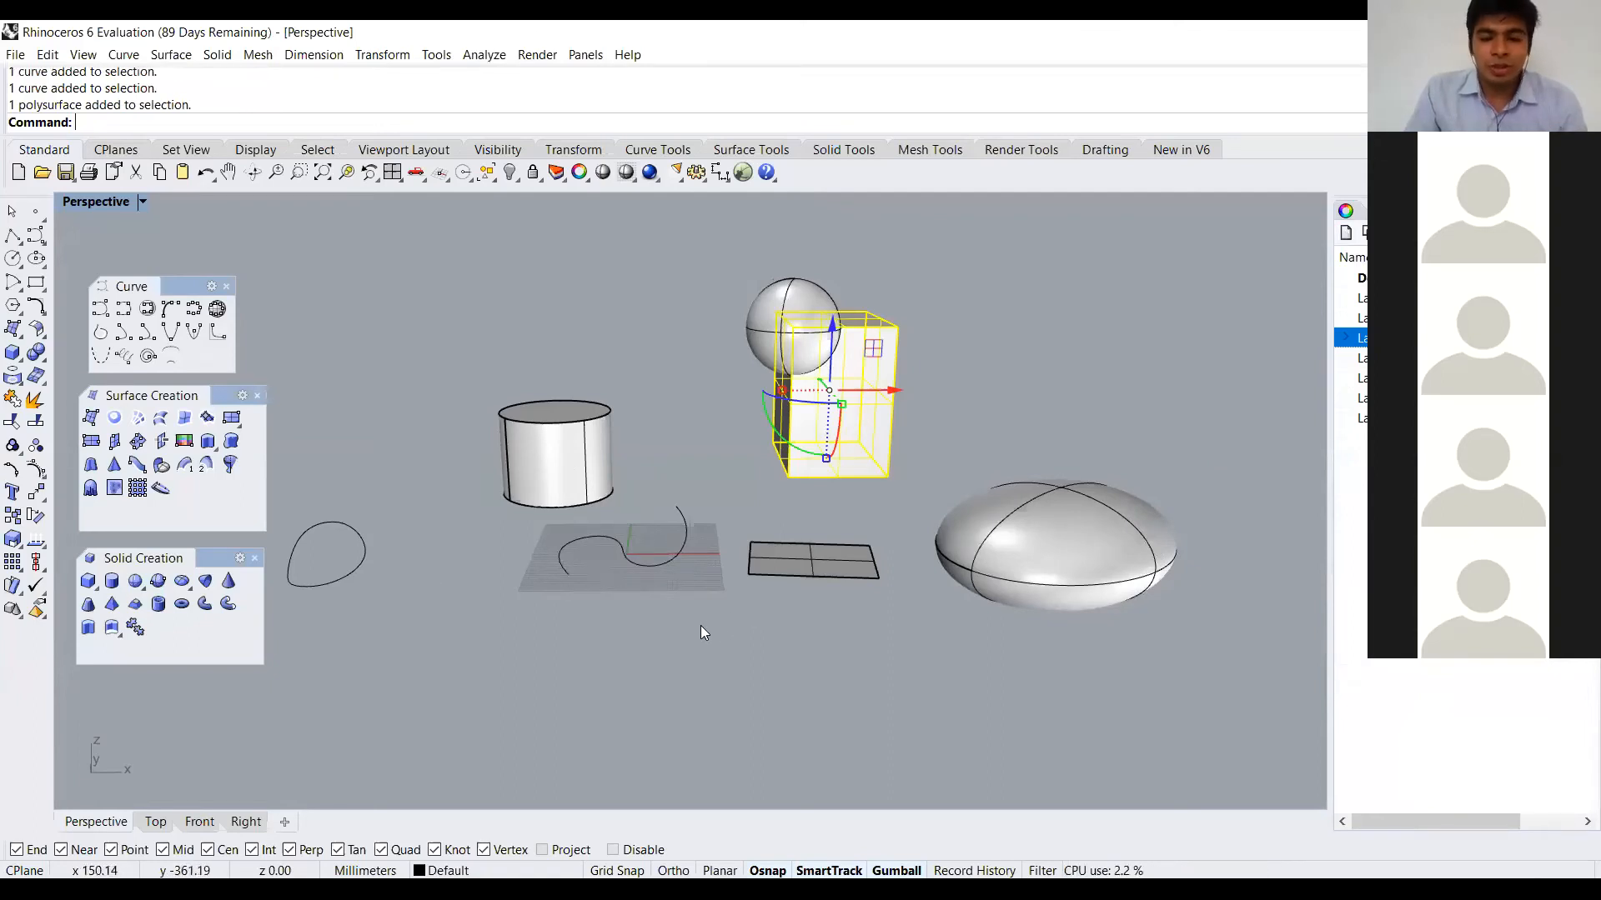
{"action": "mouse_move", "coordinate": [702, 645]}
{"action": "right_mouse_down"}
{"action": "mouse_move", "coordinate": [729, 618]}
{"action": "mouse_move", "coordinate": [754, 636]}
{"action": "mouse_move", "coordinate": [725, 665]}
{"action": "right_mouse_up"}
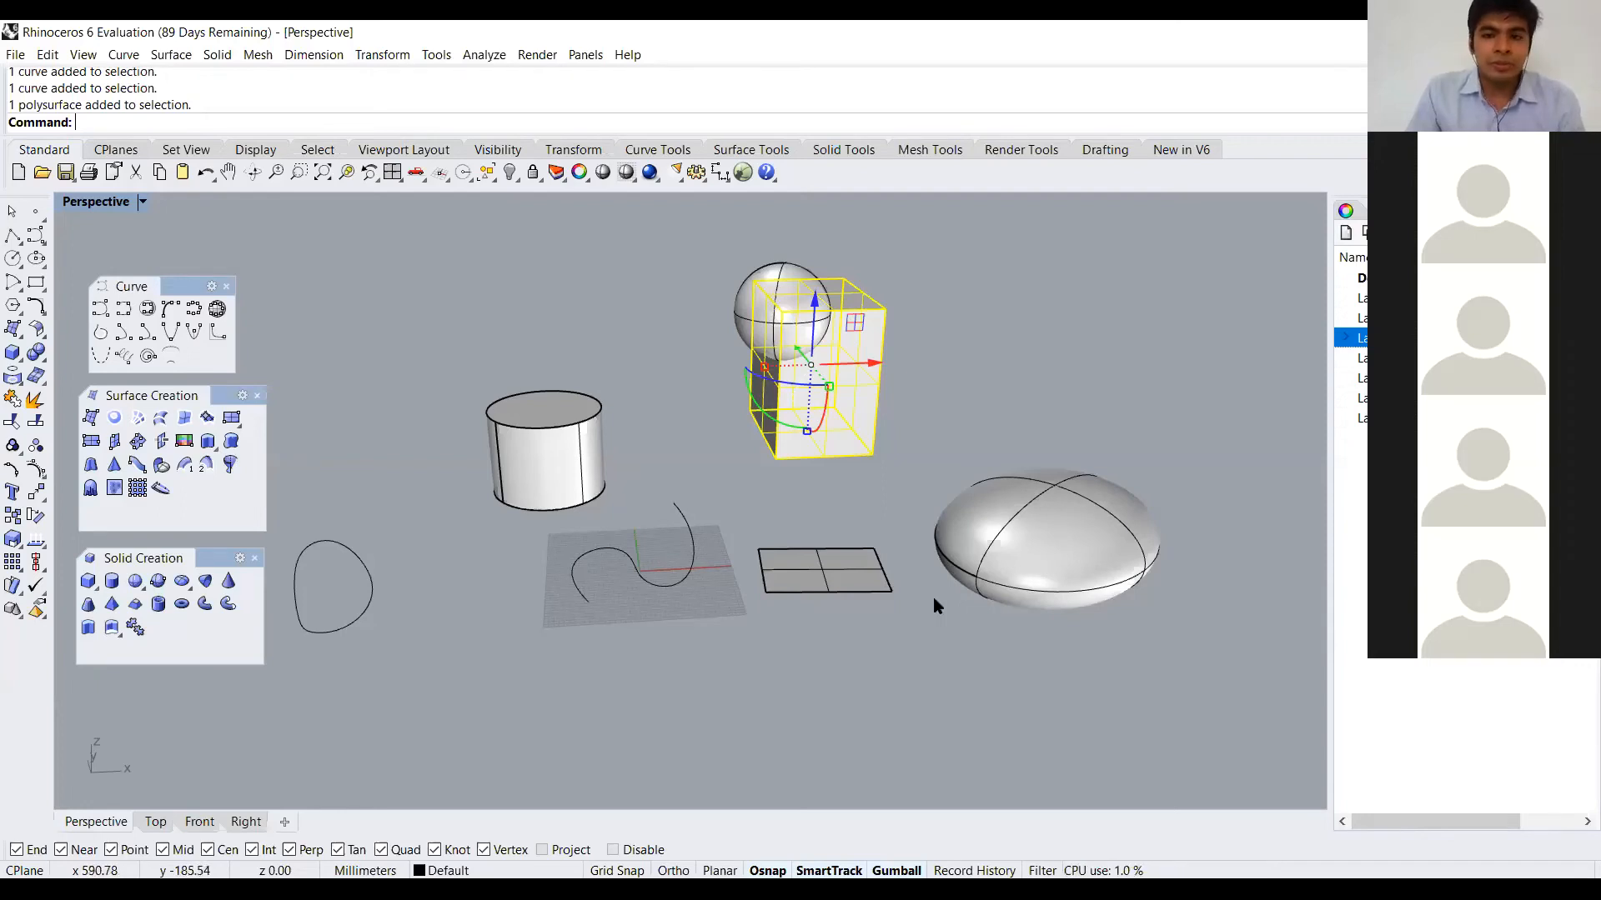
{"action": "right_click_drag", "start_coordinate": [894, 538], "coordinate": [875, 540]}
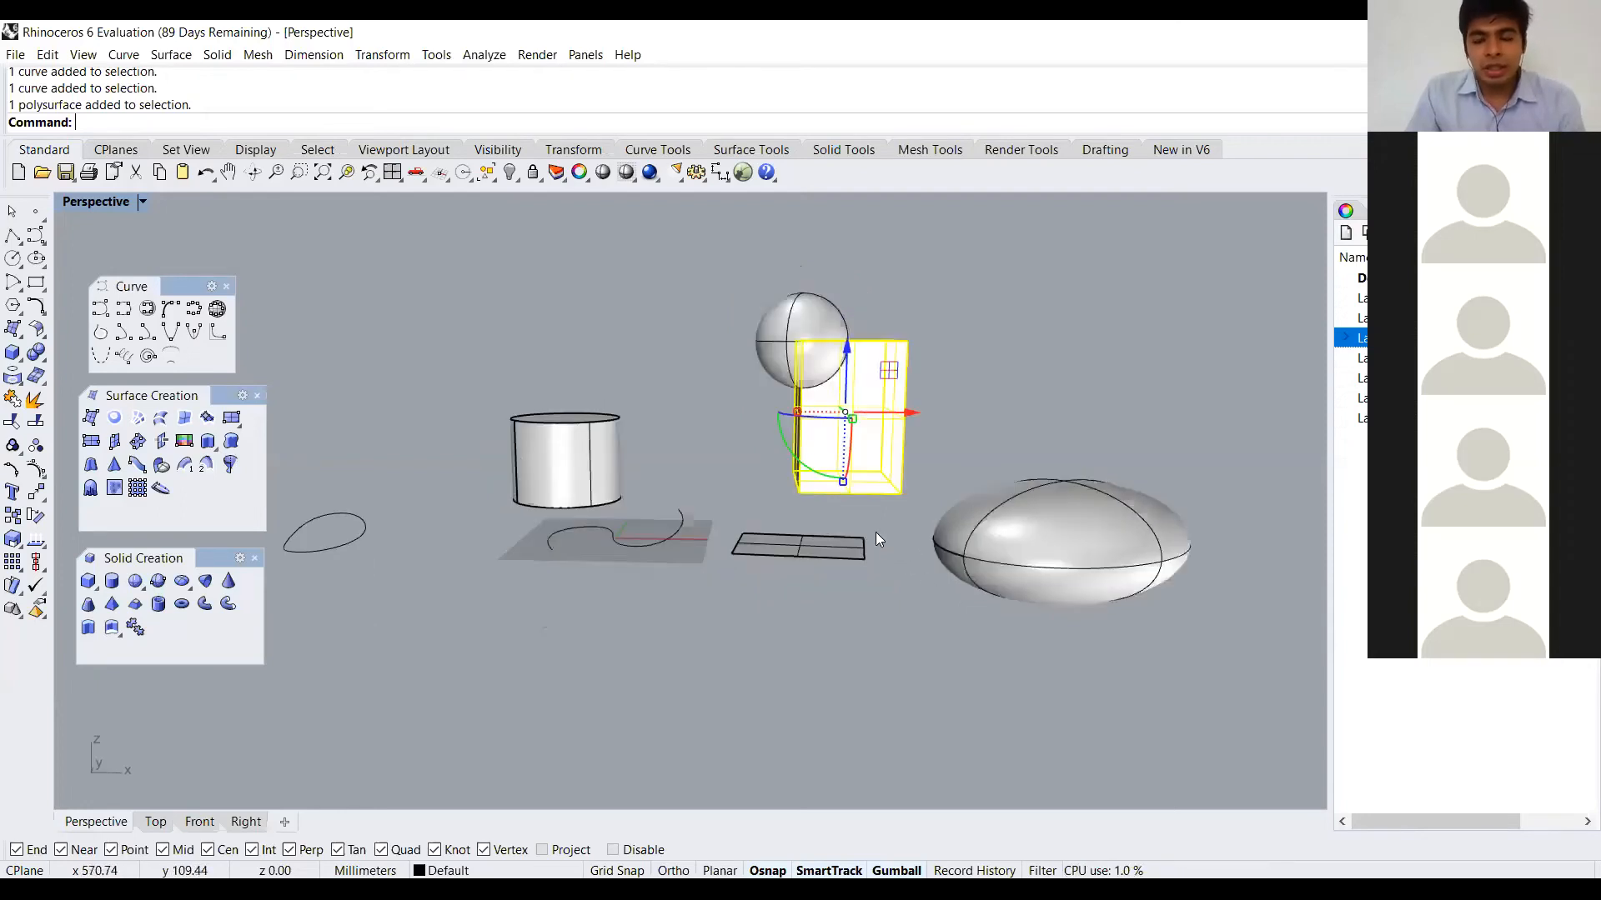
{"action": "right_click_drag", "start_coordinate": [815, 593], "coordinate": [702, 599]}
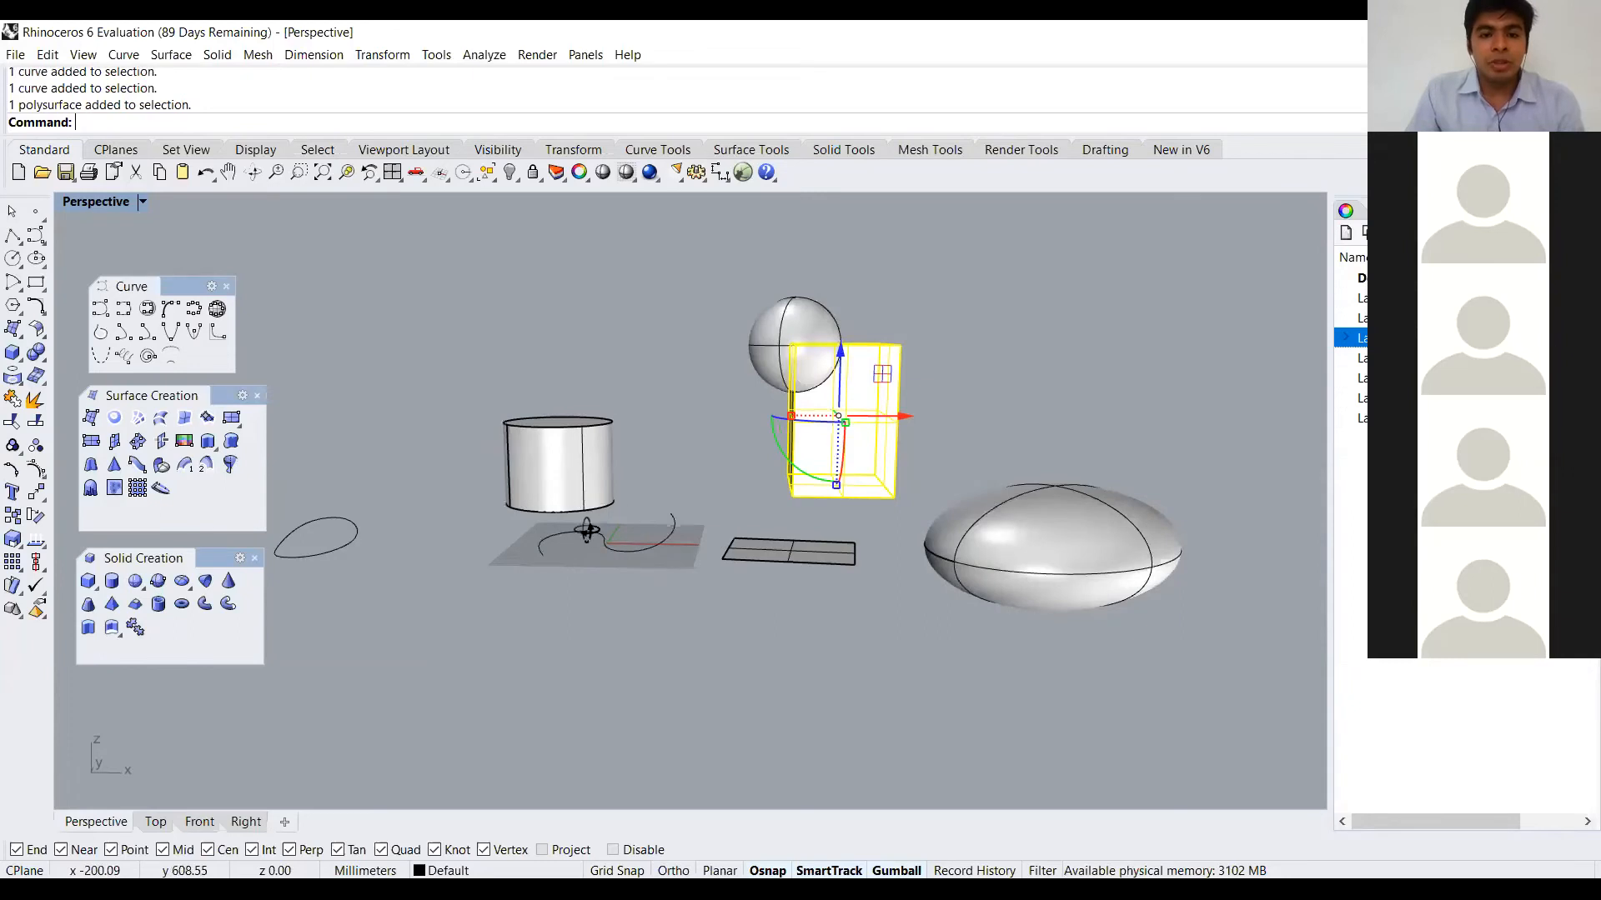
{"action": "scroll", "coordinate": [589, 545], "scroll_direction": "down", "scroll_amount": 2}
{"action": "scroll", "coordinate": [594, 541], "scroll_direction": "down", "scroll_amount": 2}
{"action": "scroll", "coordinate": [600, 534], "scroll_direction": "up", "scroll_amount": 2}
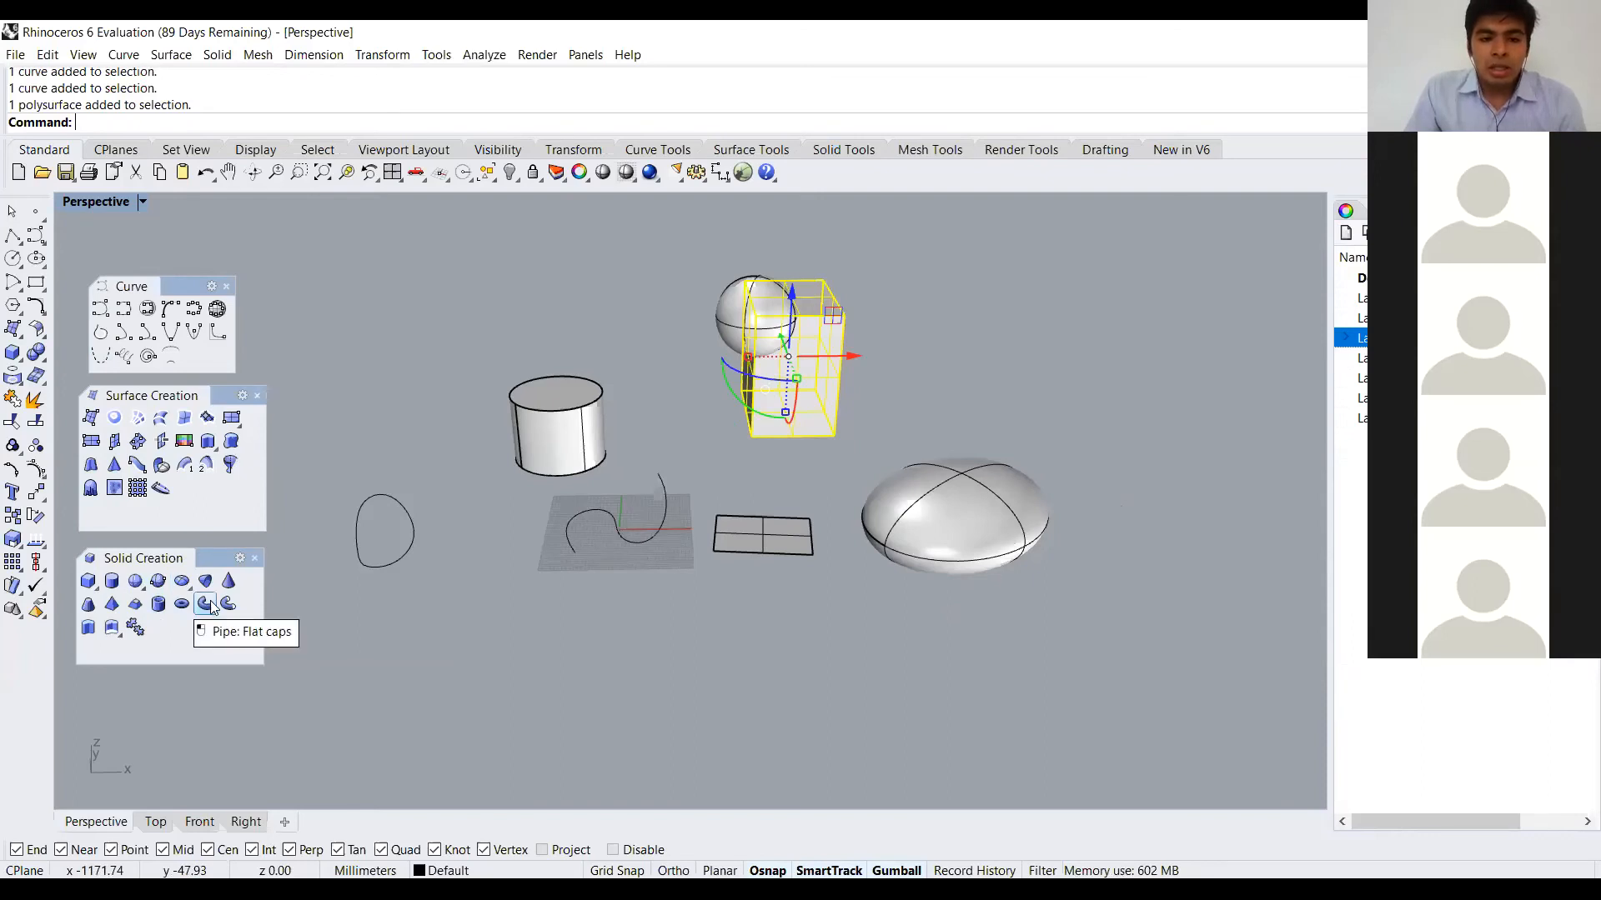
Raise two neighbouring middle control points of the S-shaped curve vertically above the construction plane
{"action": "right_click_drag", "start_coordinate": [712, 502], "coordinate": [651, 516]}
{"action": "left_click", "coordinate": [625, 503]}
{"action": "scroll", "coordinate": [625, 504], "scroll_direction": "up", "scroll_amount": 6}
{"action": "scroll", "coordinate": [642, 529], "scroll_direction": "down", "scroll_amount": 3}
{"action": "scroll", "coordinate": [615, 557], "scroll_direction": "up", "scroll_amount": 4}
{"action": "left_click_drag", "start_coordinate": [619, 587], "coordinate": [684, 408]}
{"action": "right_click_drag", "start_coordinate": [862, 467], "coordinate": [555, 451]}
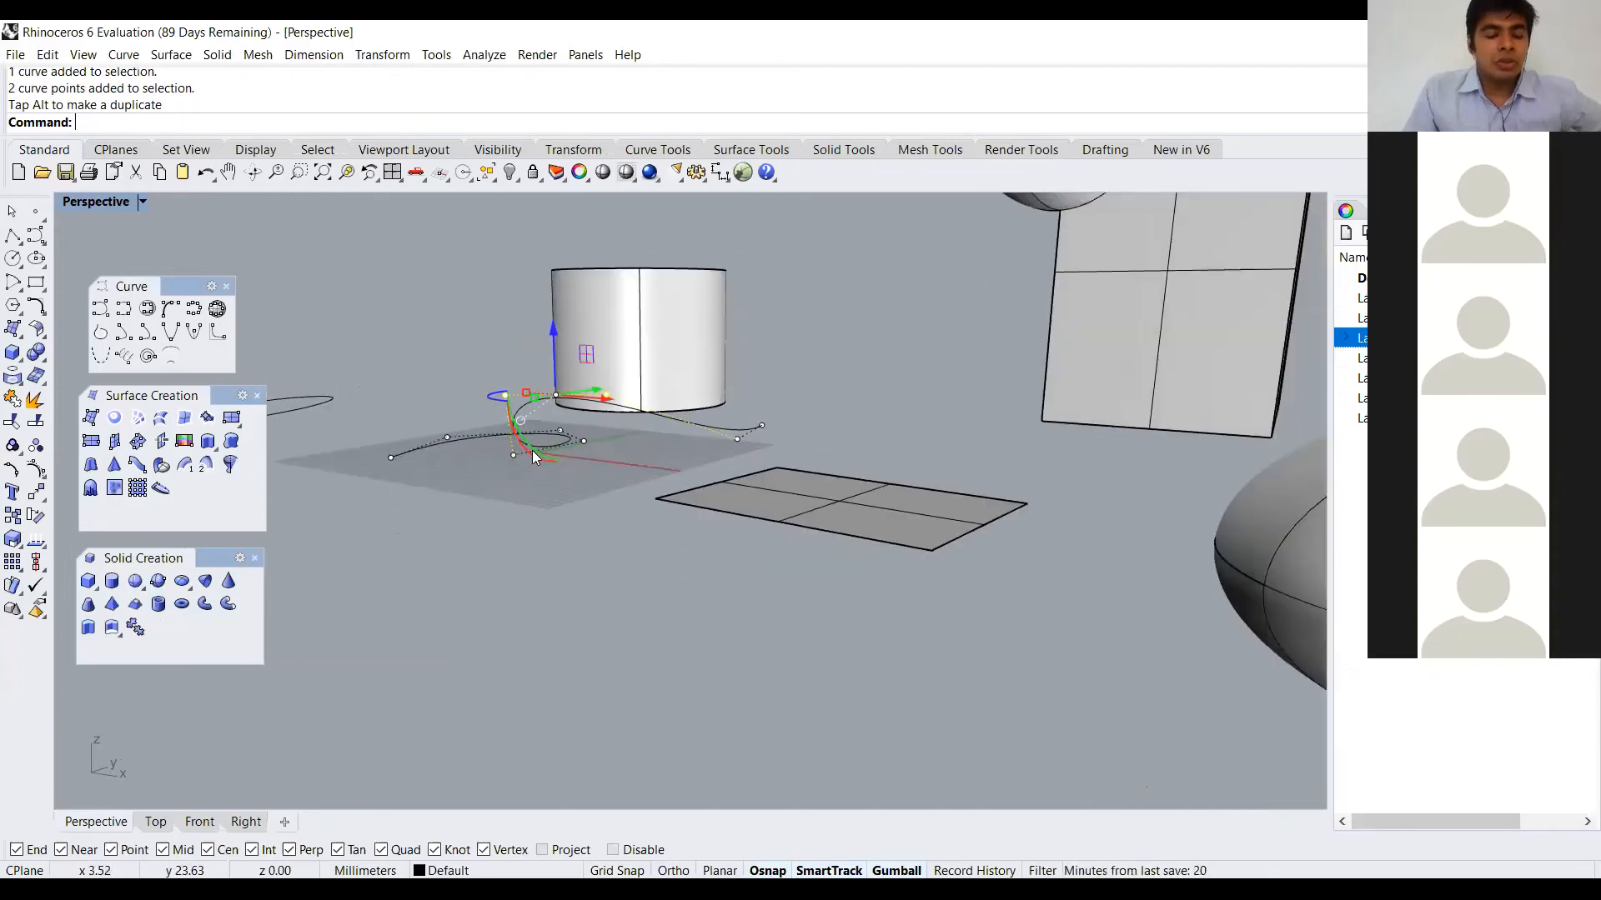
Raise the control point at the far end of the S-shaped curve vertically
{"action": "mouse_move", "coordinate": [736, 404]}
{"action": "right_mouse_down"}
{"action": "mouse_move", "coordinate": [763, 439]}
{"action": "mouse_move", "coordinate": [722, 423]}
{"action": "right_mouse_up"}
{"action": "left_click", "coordinate": [752, 412]}
{"action": "left_click_drag", "start_coordinate": [753, 360], "coordinate": [754, 307]}
{"action": "left_click", "coordinate": [762, 458]}
Scale the whole S-shaped curve narrower along its X axis and deselect it
{"action": "right_click_drag", "start_coordinate": [550, 507], "coordinate": [651, 495]}
{"action": "left_click", "coordinate": [650, 496]}
{"action": "left_click_drag", "start_coordinate": [518, 451], "coordinate": [572, 487]}
{"action": "right_click_drag", "start_coordinate": [573, 486], "coordinate": [690, 521]}
{"action": "left_click", "coordinate": [732, 515]}
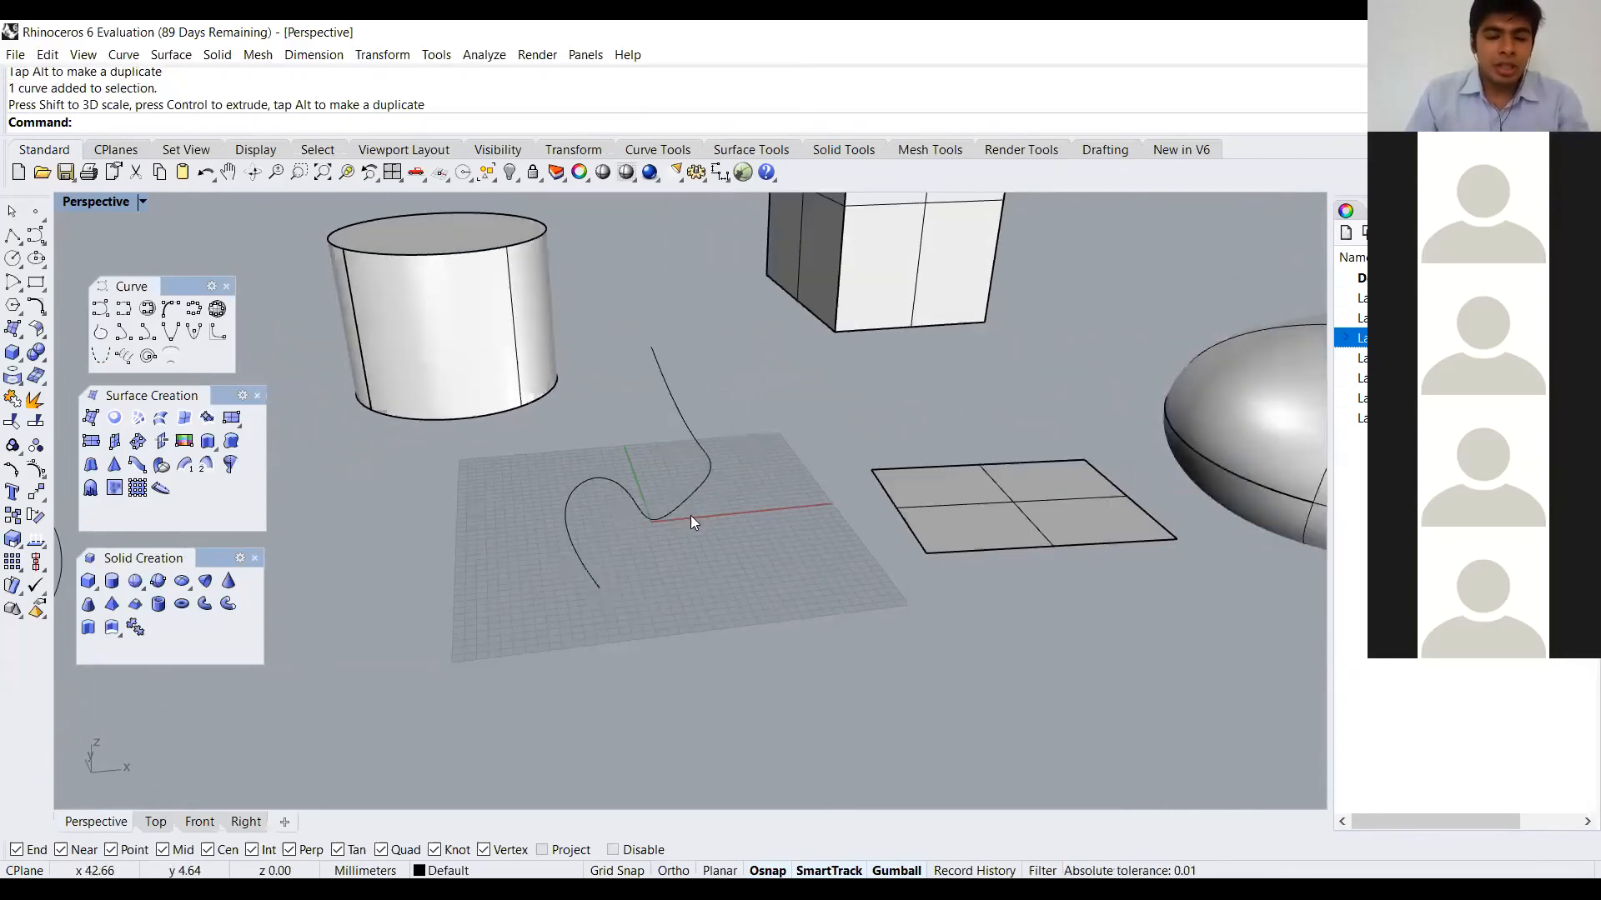
Isolate the cylinder so that all other objects are hidden
{"action": "mouse_move", "coordinate": [686, 536]}
{"action": "right_mouse_down"}
{"action": "mouse_move", "coordinate": [730, 526]}
{"action": "mouse_move", "coordinate": [680, 529]}
{"action": "right_mouse_up"}
{"action": "scroll", "coordinate": [507, 559], "scroll_direction": "down", "scroll_amount": 8}
{"action": "right_click_drag", "start_coordinate": [896, 450], "coordinate": [833, 483]}
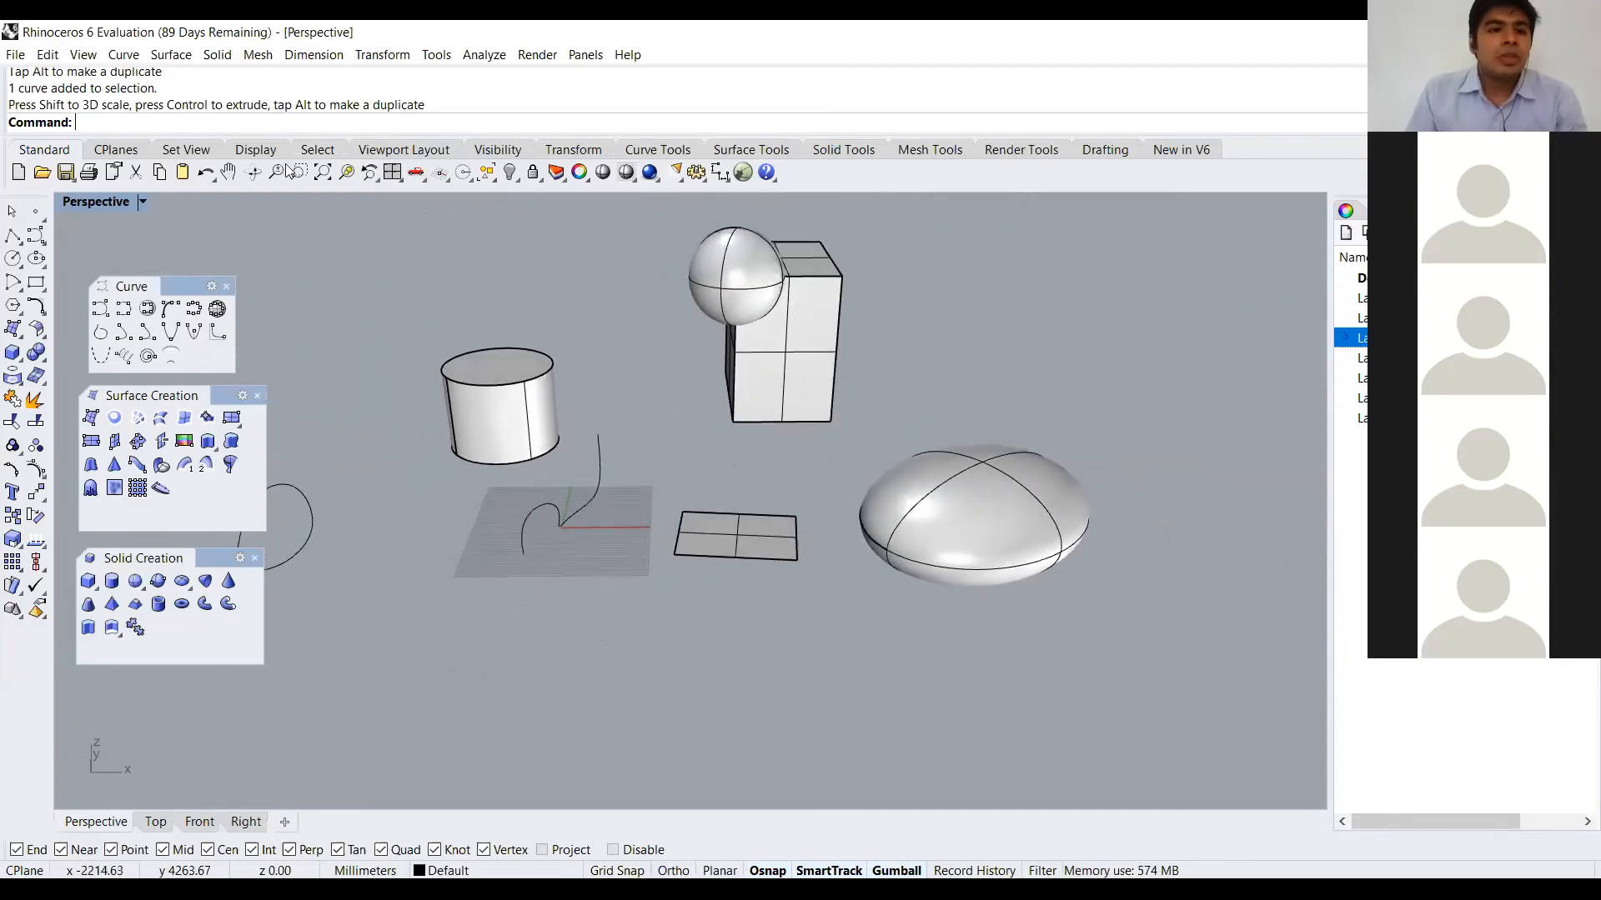
{"action": "left_click", "coordinate": [497, 150]}
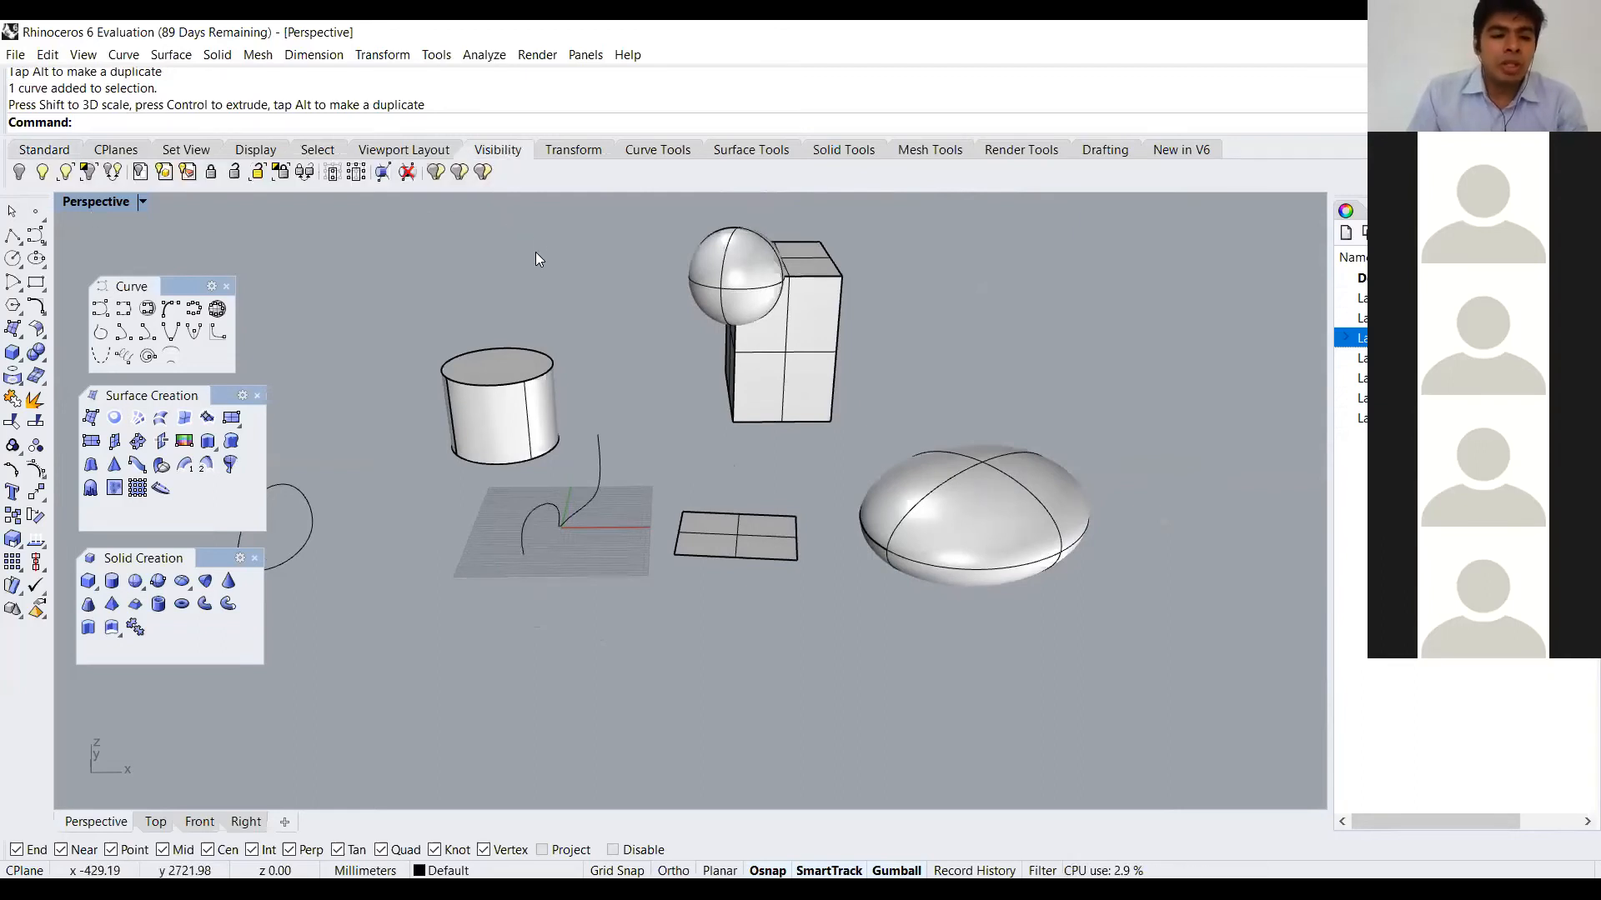
{"action": "left_click", "coordinate": [522, 390]}
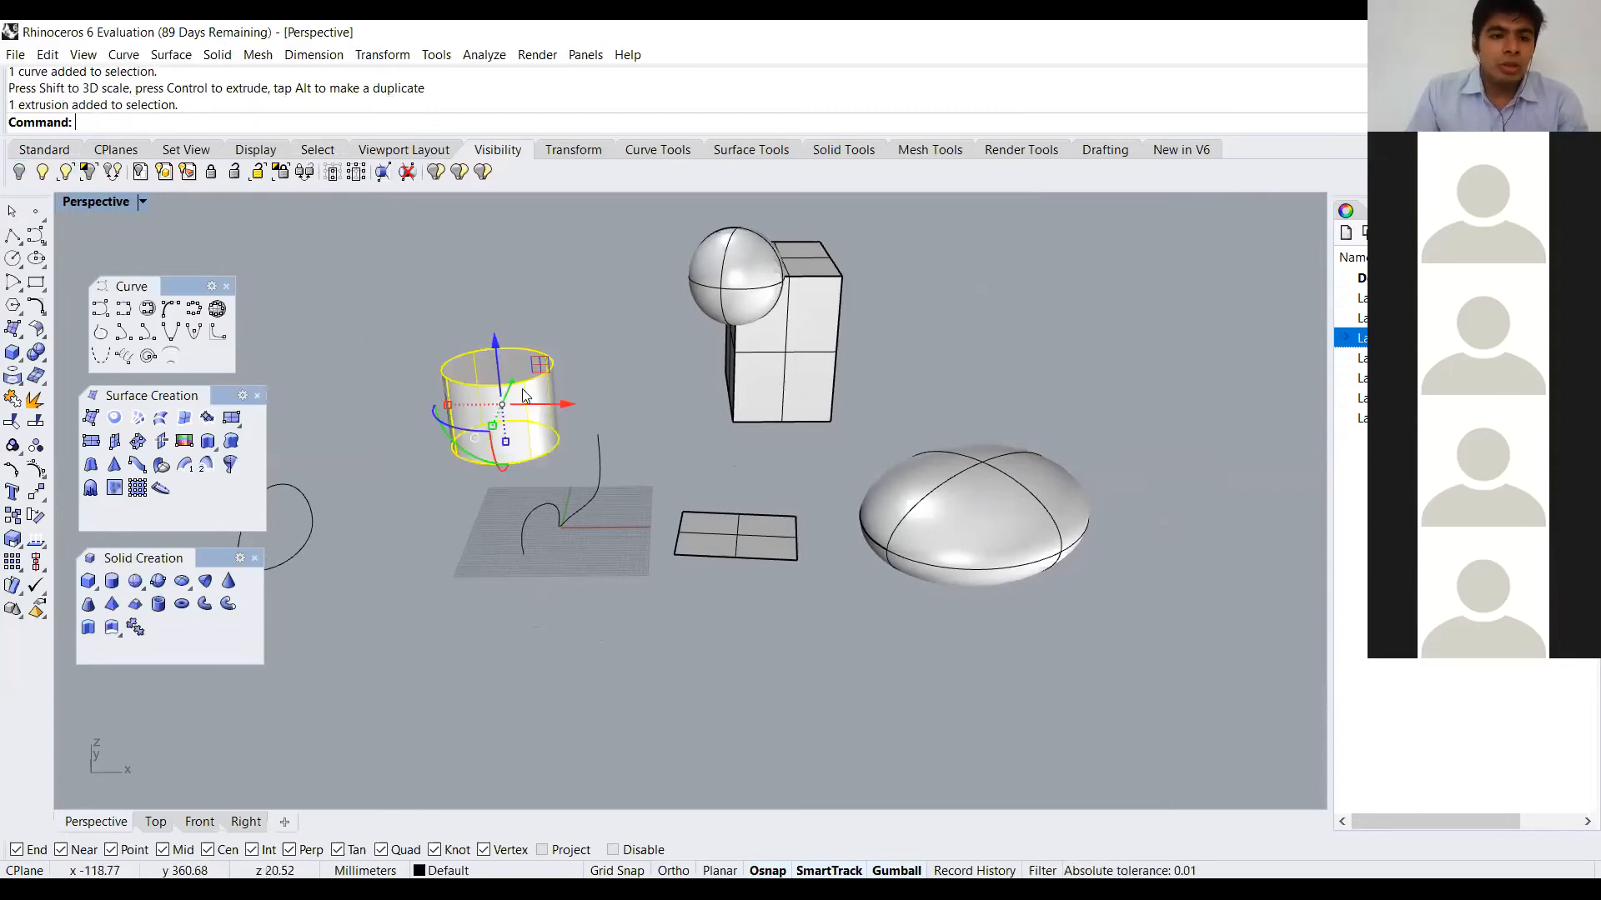
{"action": "left_click", "coordinate": [89, 175]}
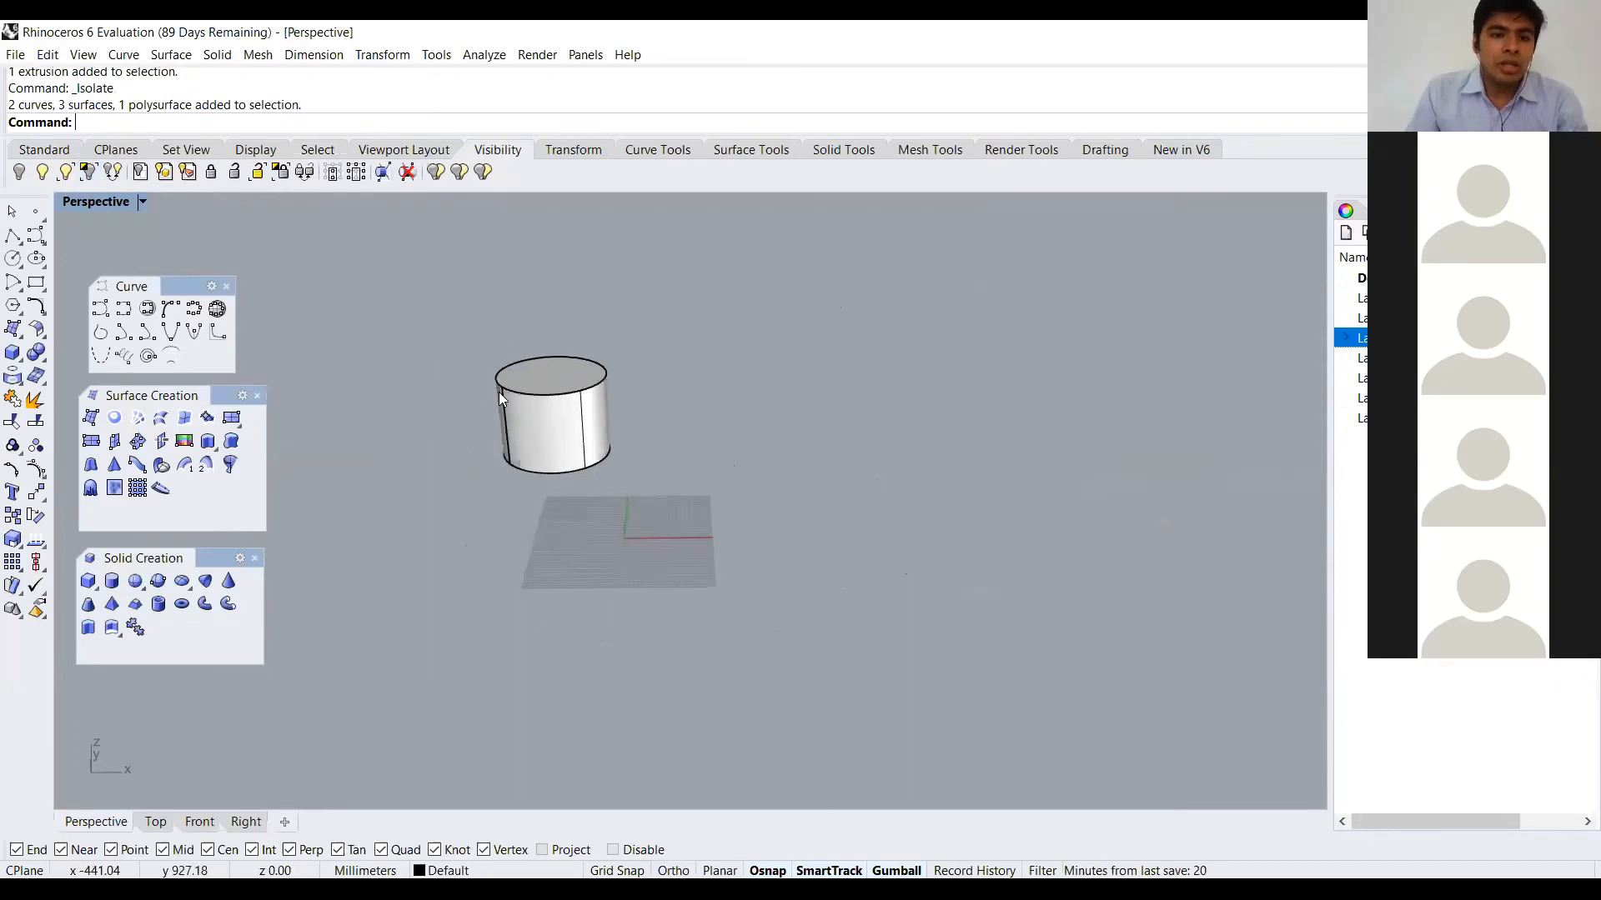
Swap the hidden and visible objects, and swap them back to the isolated cylinder
{"action": "right_click_drag", "start_coordinate": [535, 415], "coordinate": [665, 431]}
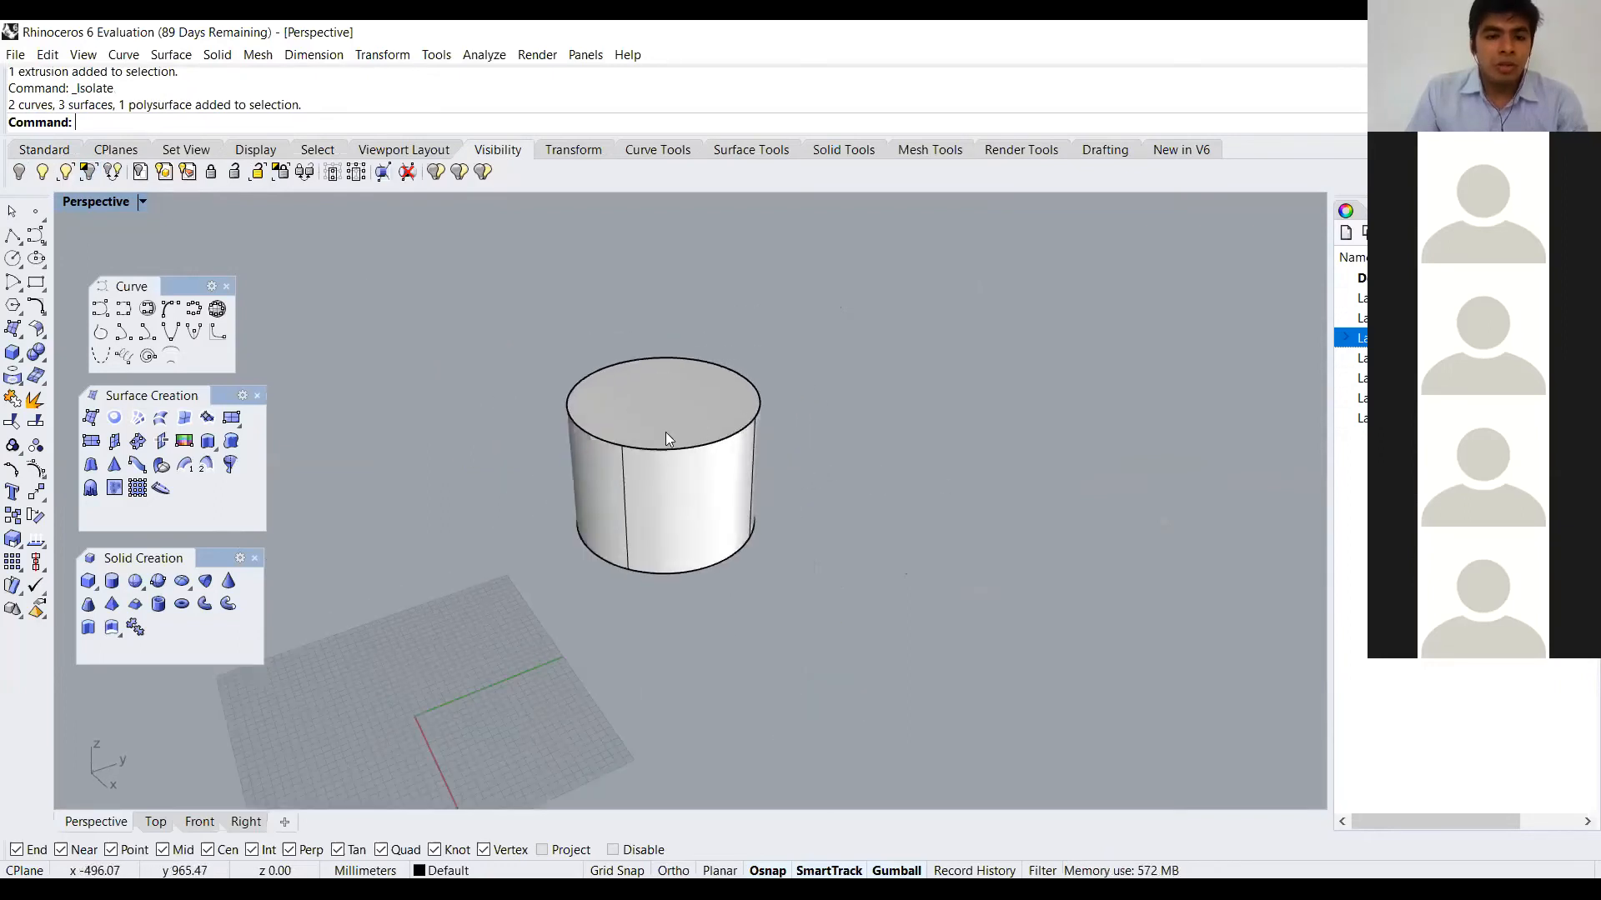
{"action": "left_click", "coordinate": [105, 182]}
{"action": "right_click_drag", "start_coordinate": [716, 413], "coordinate": [805, 437]}
{"action": "right_click", "coordinate": [772, 446]}
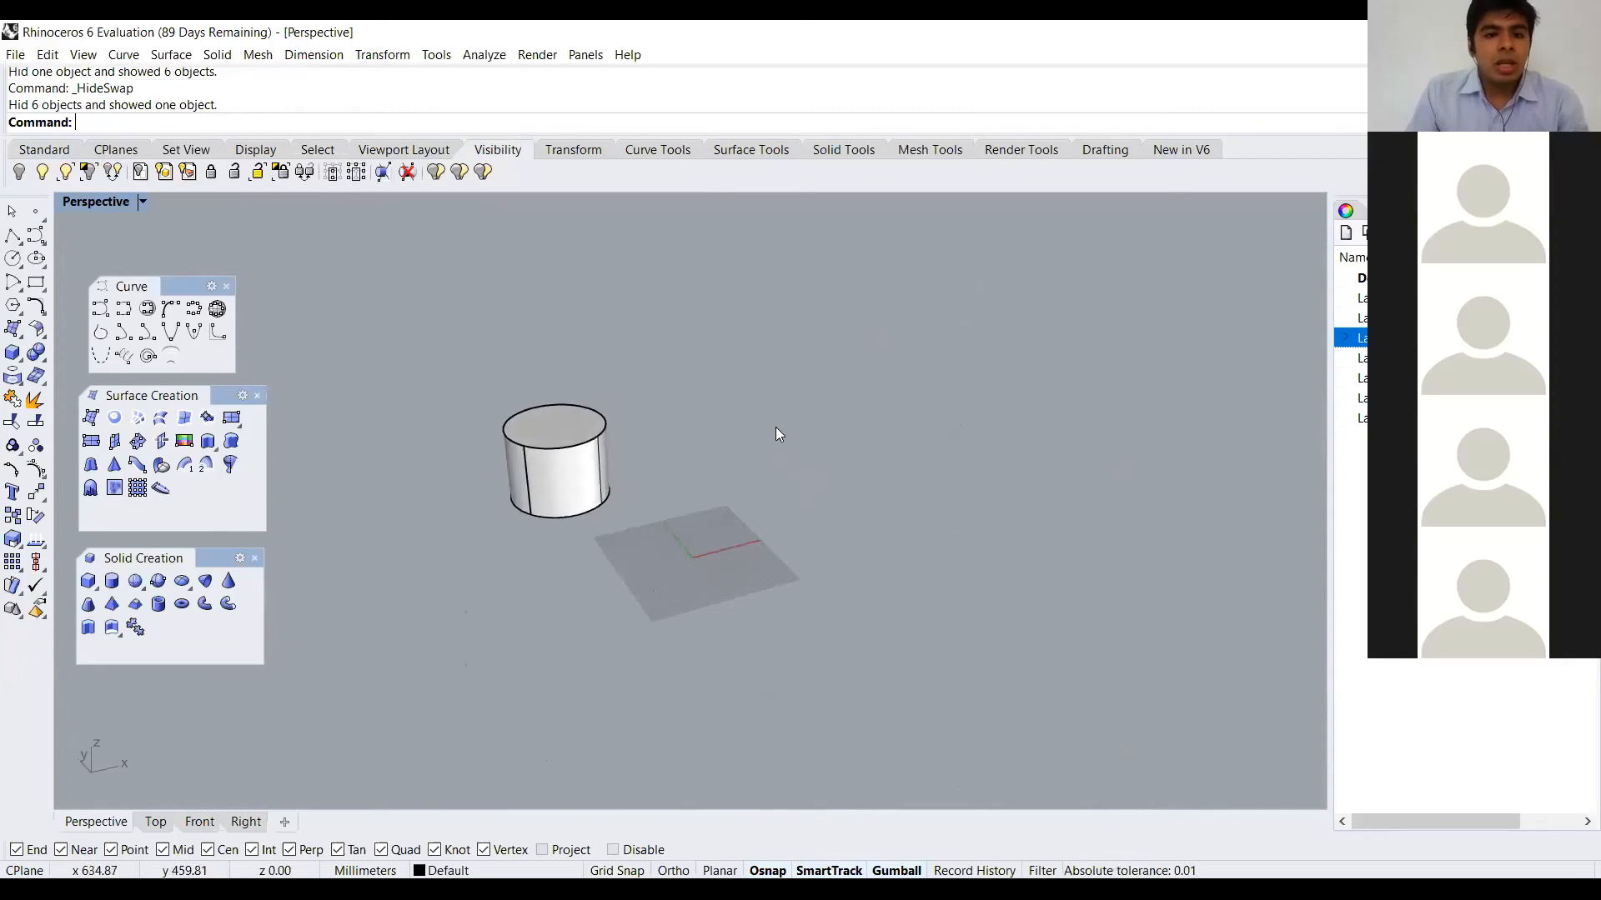
Swap the hidden and visible objects, and show the hidden cylinder as well
{"action": "right_click", "coordinate": [716, 372]}
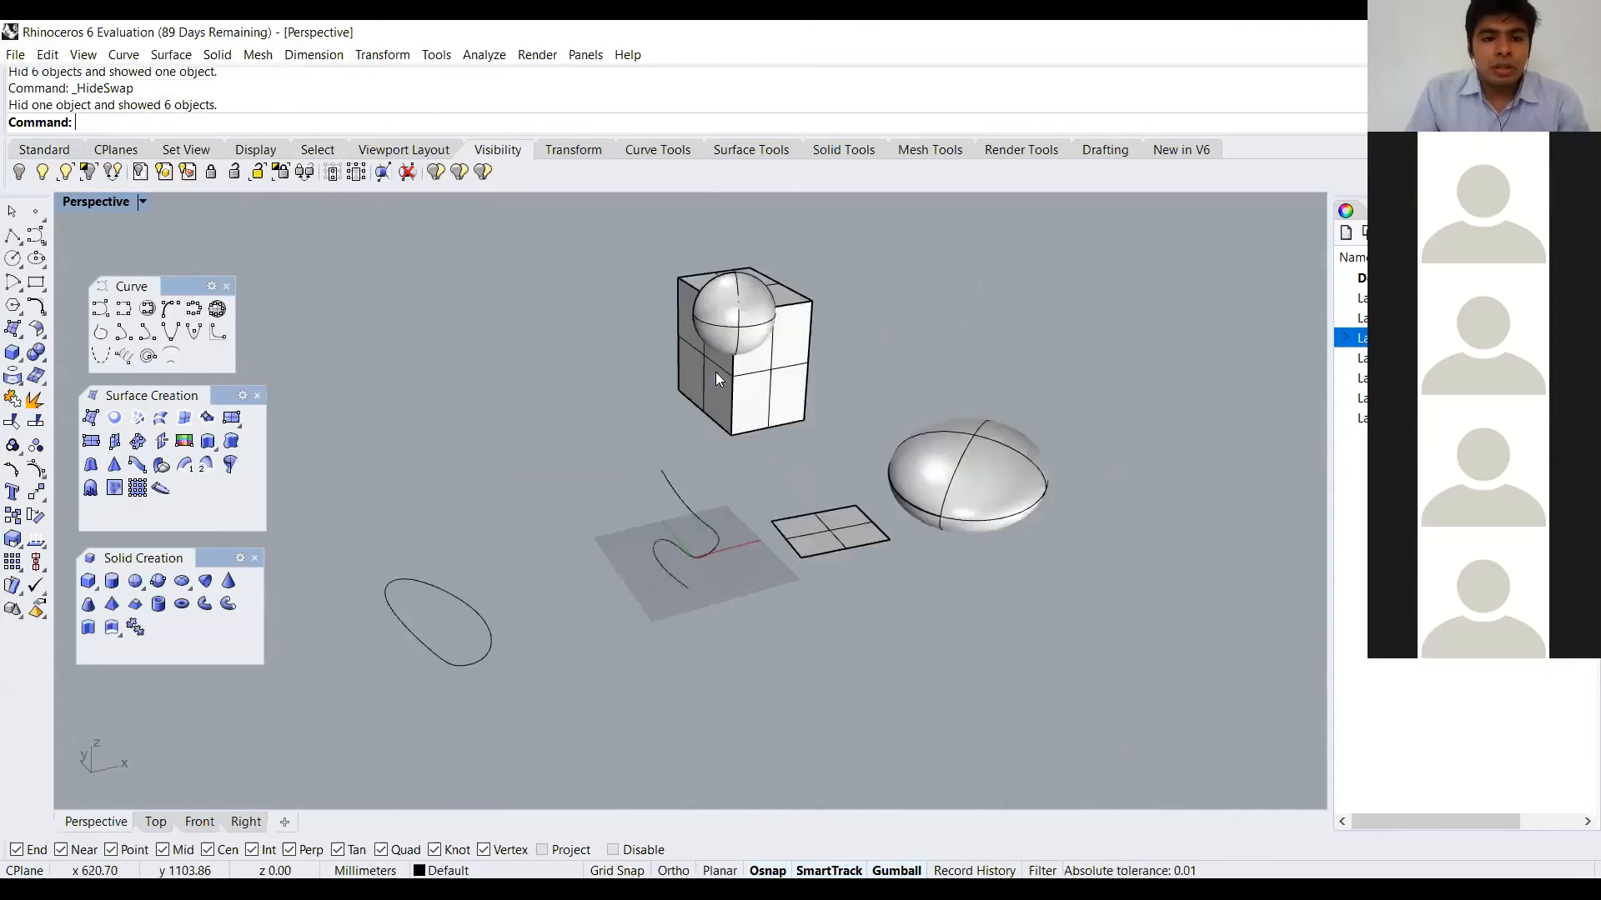
{"action": "left_click", "coordinate": [43, 172]}
Hide all the objects in the scene at once, and show all of them again
{"action": "left_click", "coordinate": [20, 172]}
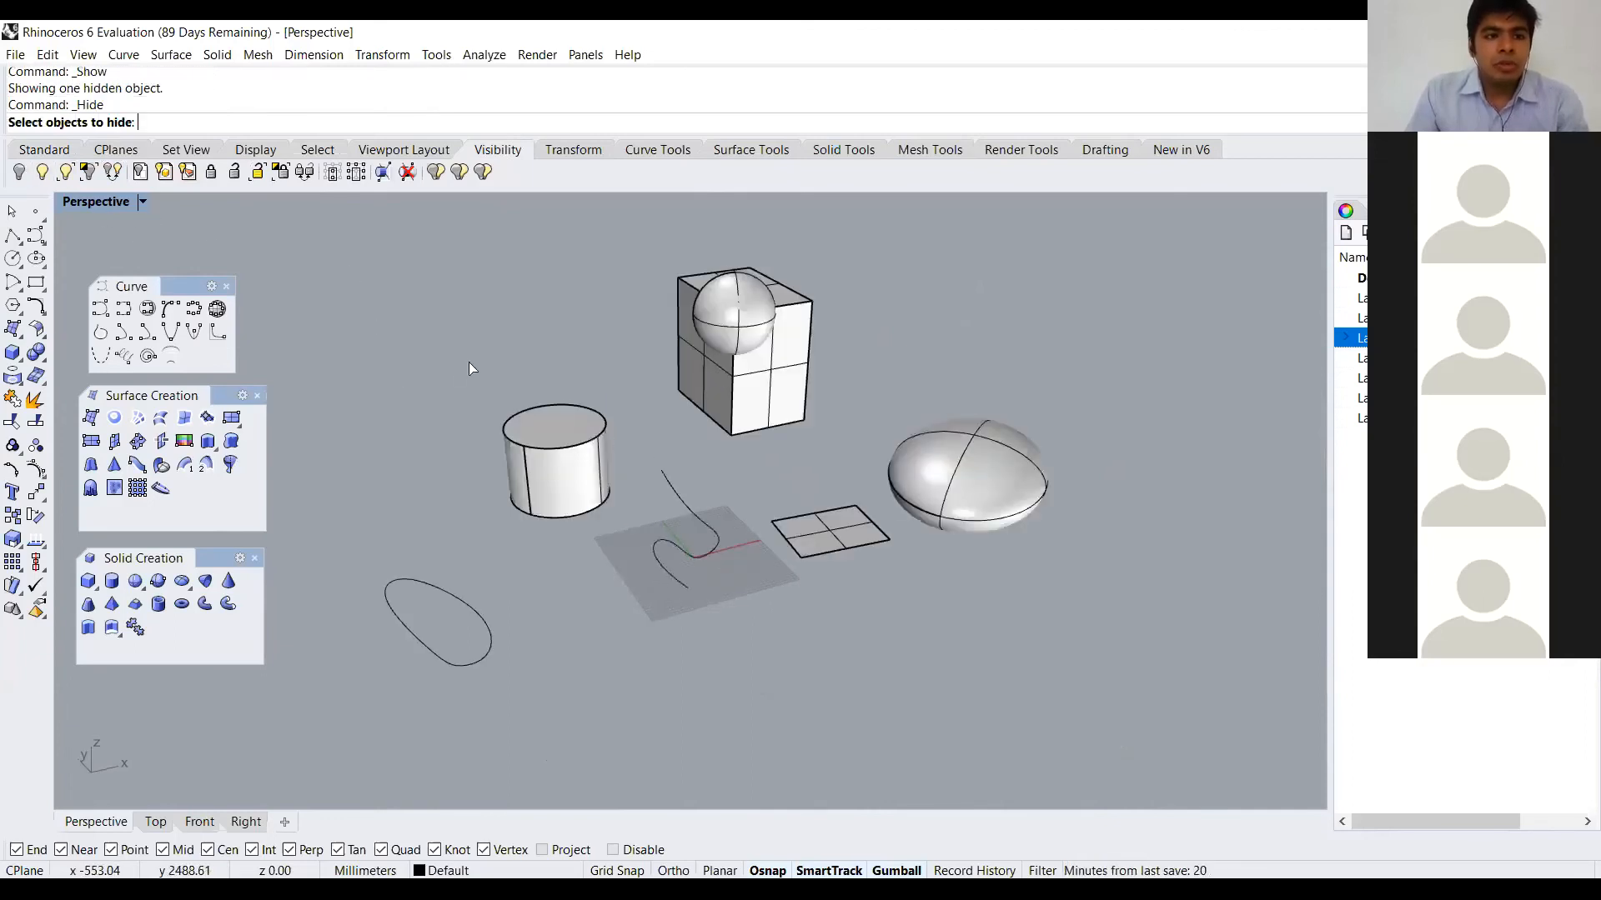
{"action": "scroll", "coordinate": [573, 413], "scroll_direction": "down", "scroll_amount": 7}
{"action": "left_click_drag", "start_coordinate": [1012, 318], "coordinate": [286, 572]}
{"action": "right_click", "coordinate": [308, 548]}
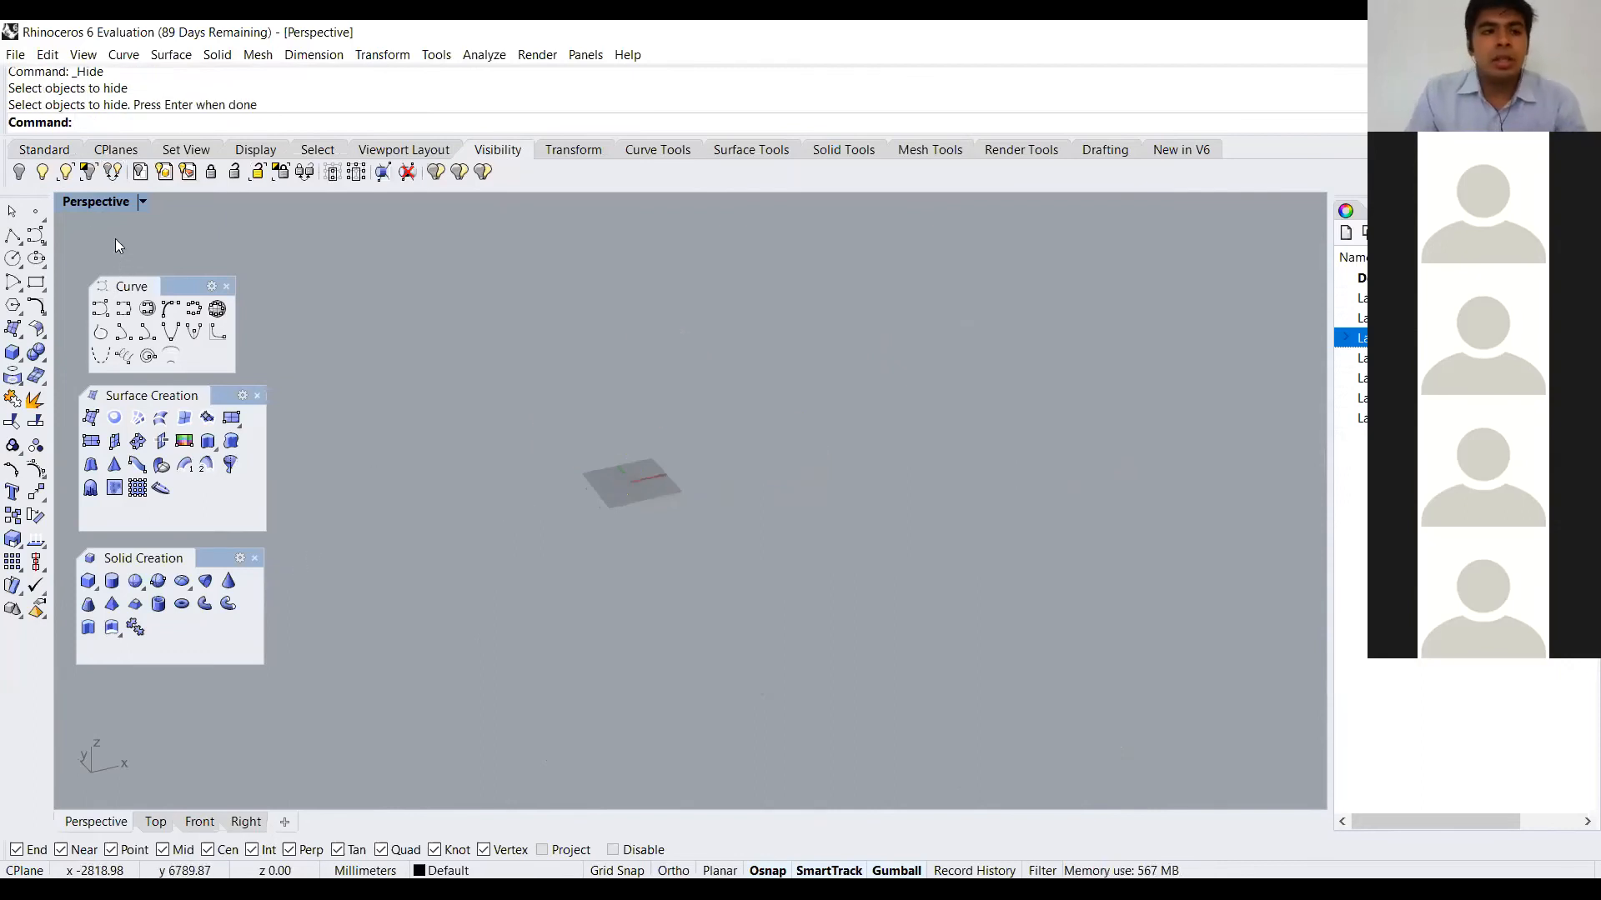
{"action": "left_click", "coordinate": [42, 172]}
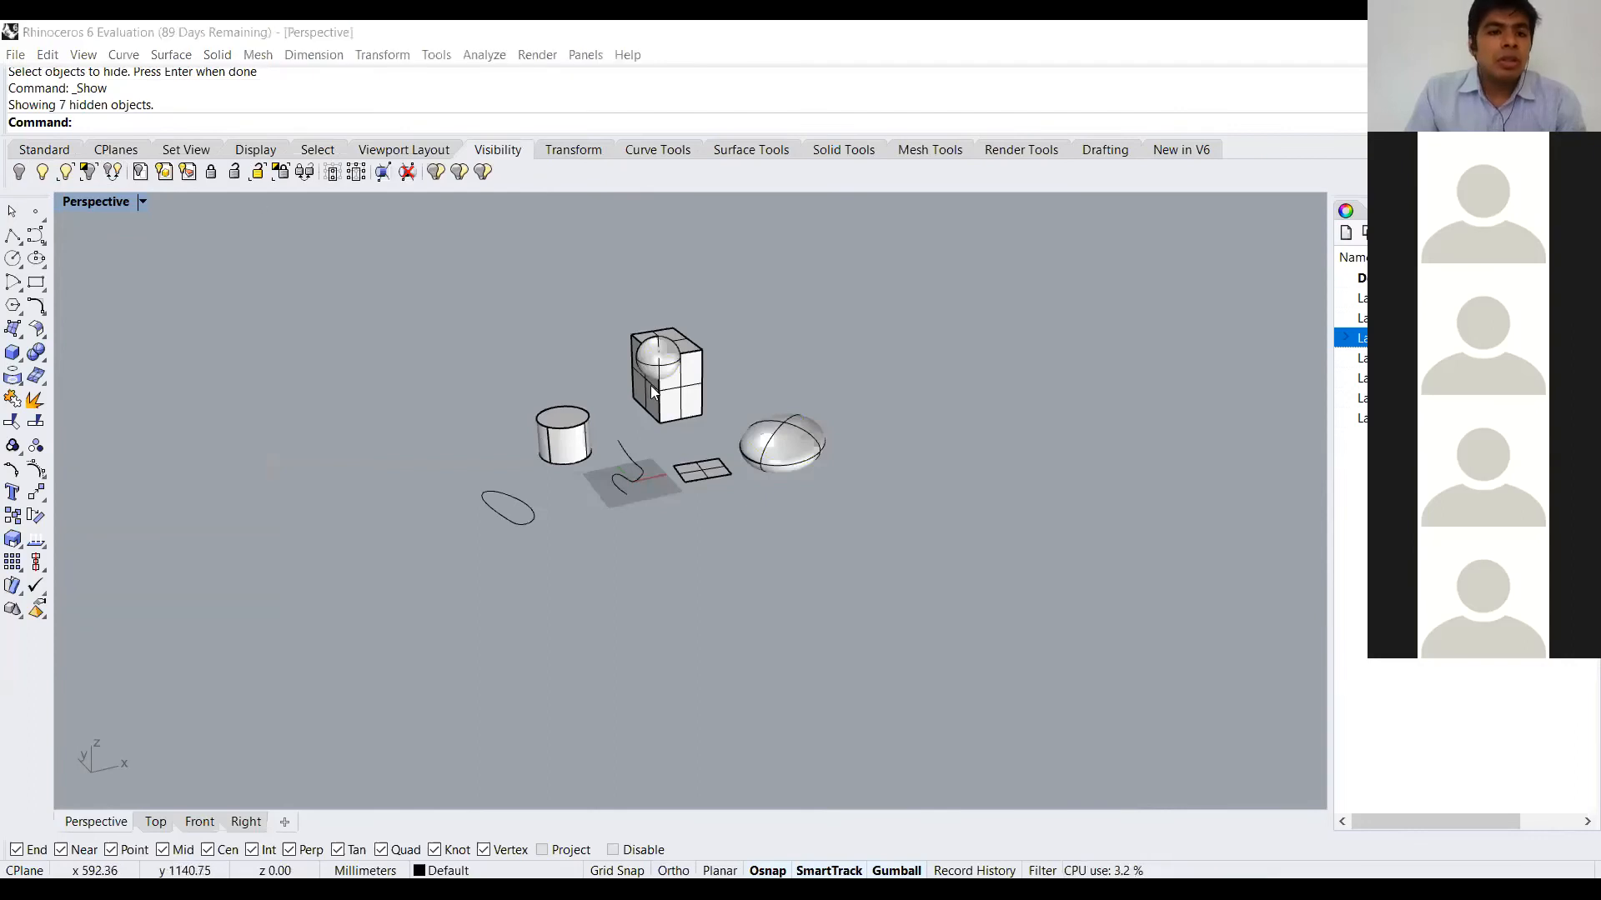
{"action": "scroll", "coordinate": [567, 444], "scroll_direction": "up", "scroll_amount": 3}
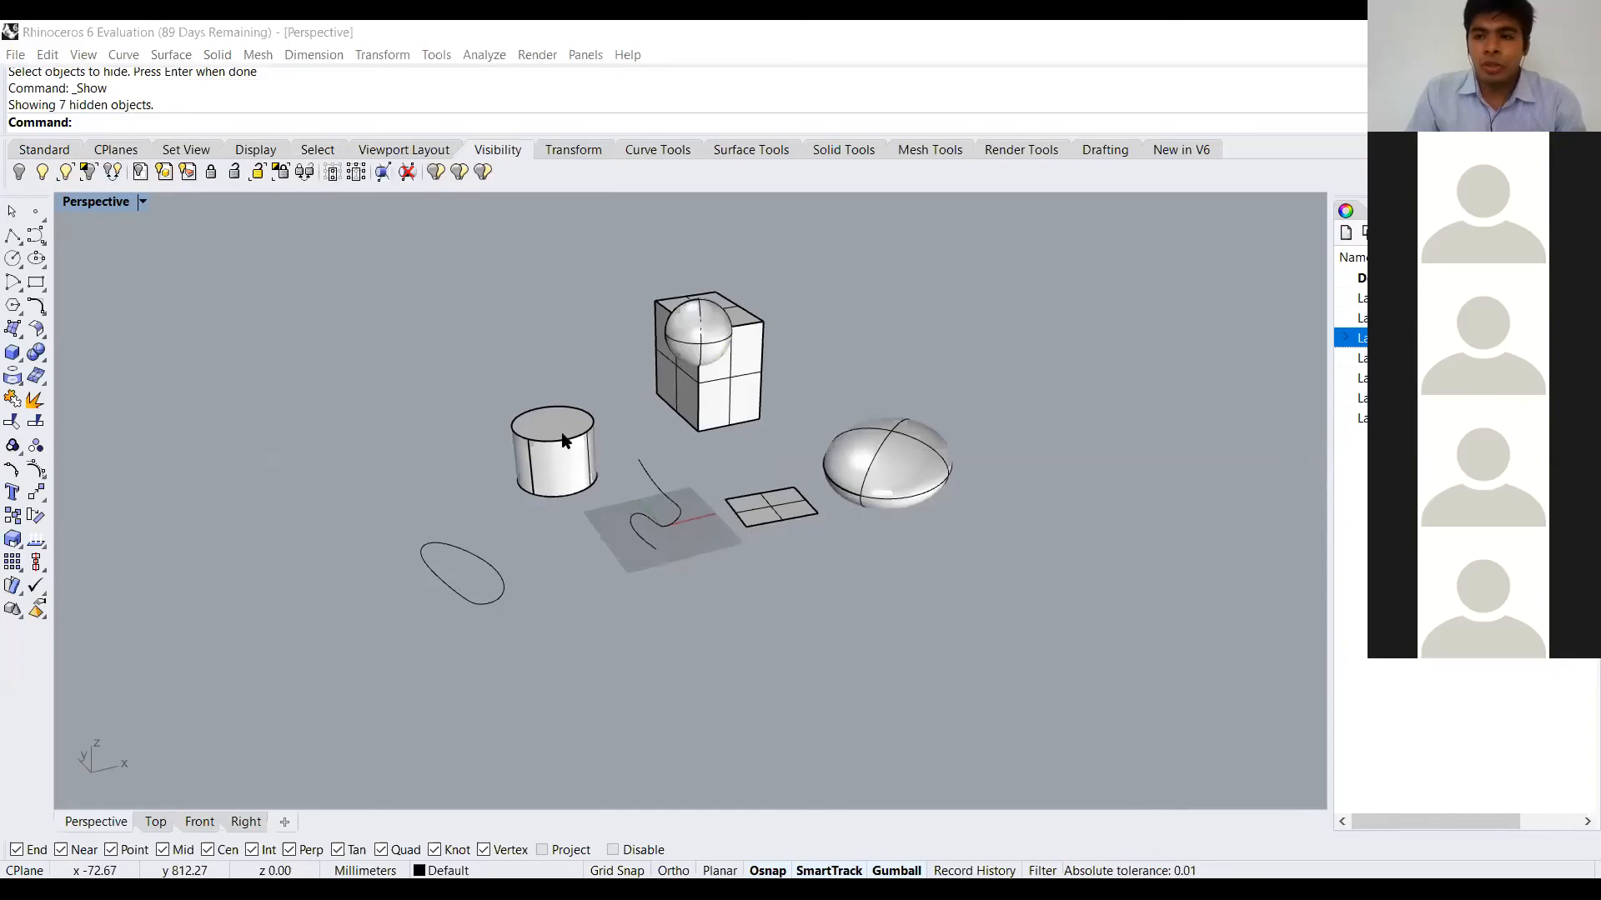
Assign the cylinder, the S-shaped curve, the flat rectangular surface and the ellipsoid to Layer 07
{"action": "left_click", "coordinate": [562, 433]}
{"action": "left_click_drag", "start_coordinate": [873, 506], "coordinate": [576, 450]}
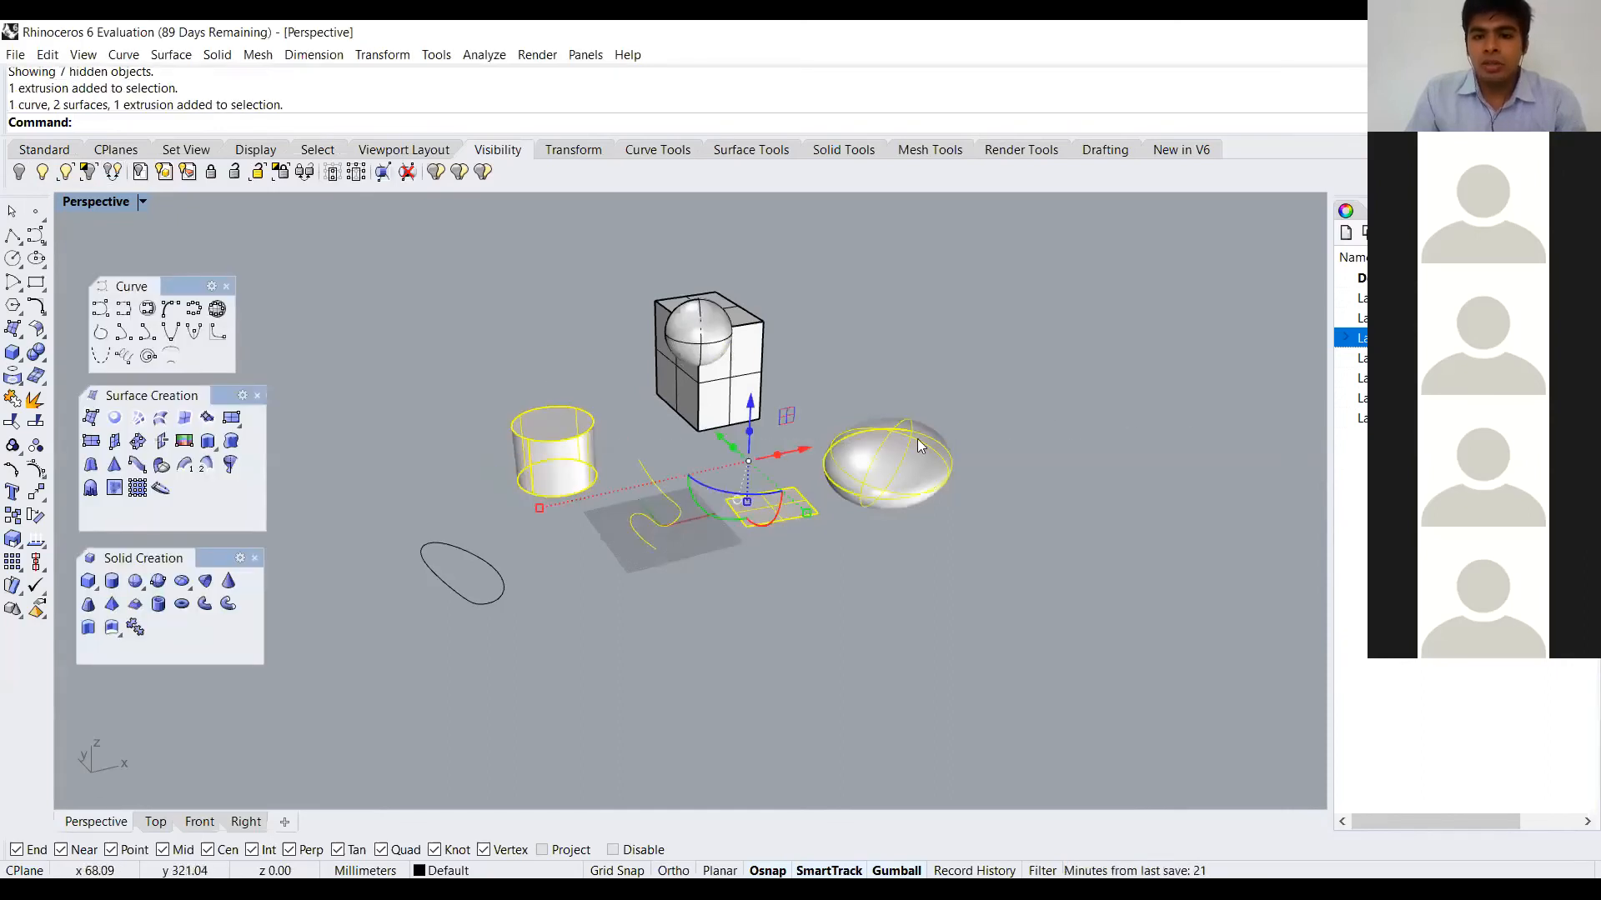
{"action": "right_click", "coordinate": [1357, 338]}
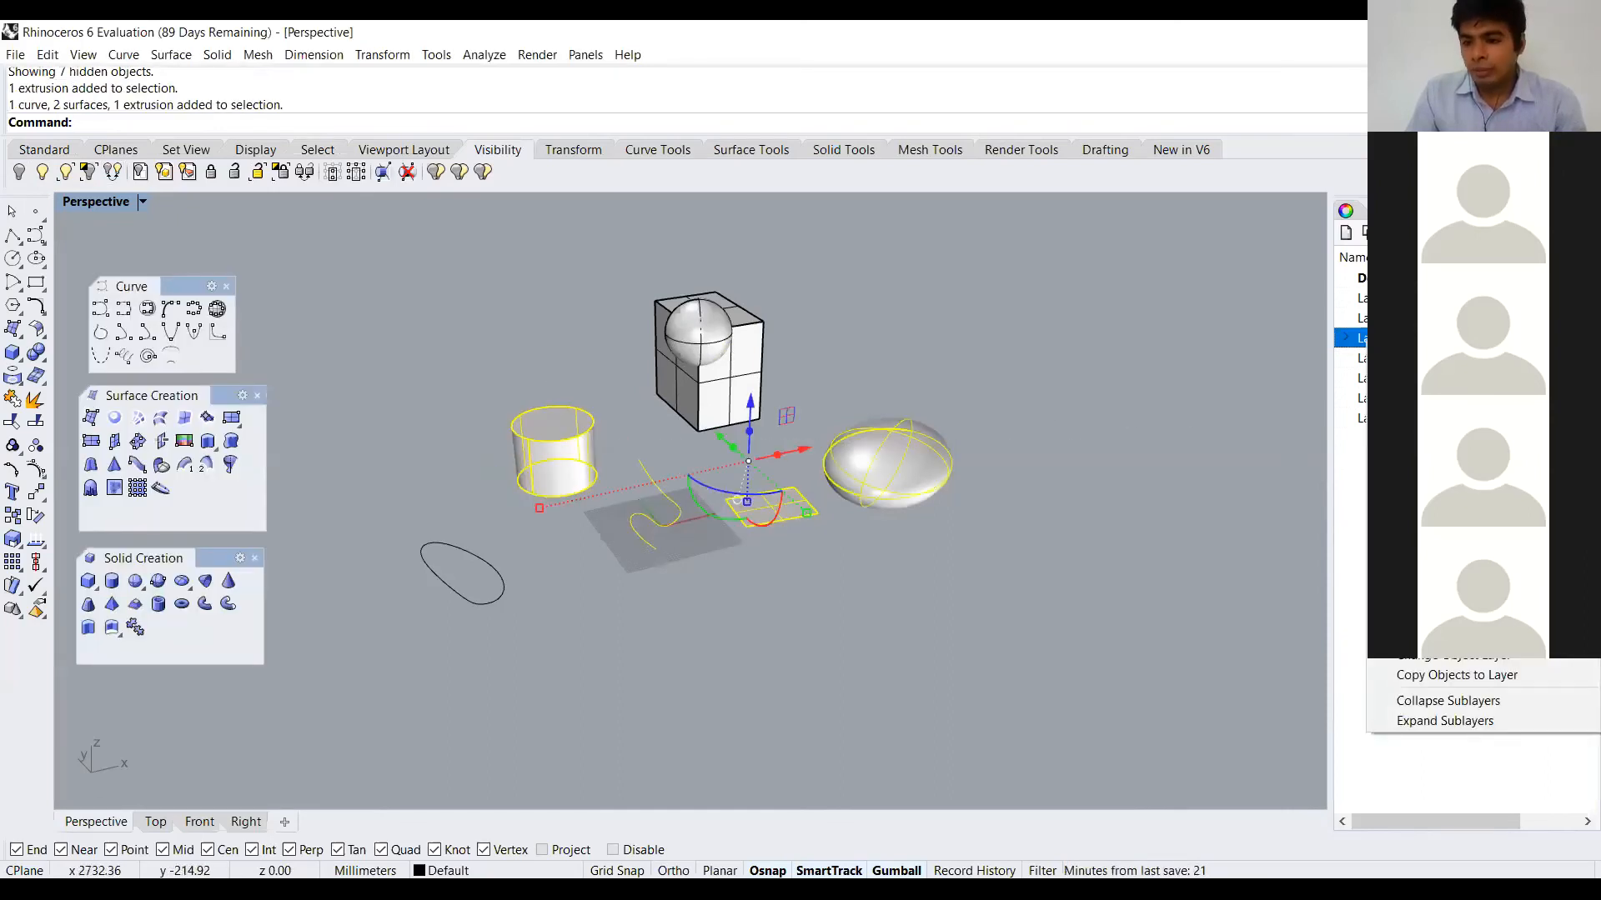
{"action": "left_click", "coordinate": [1446, 658]}
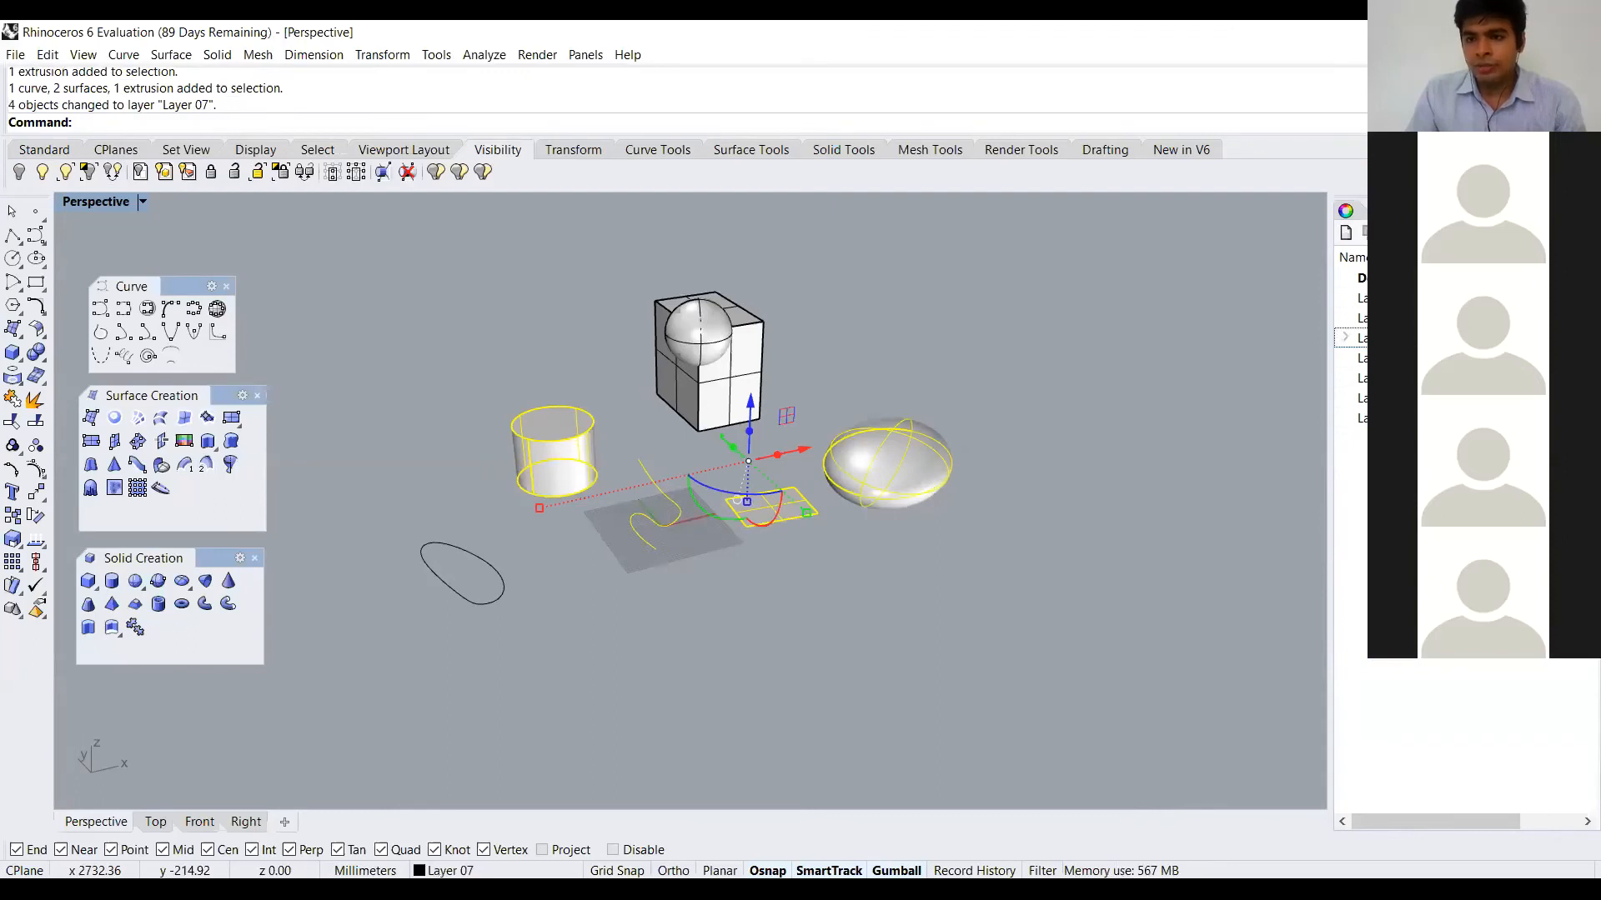
Turn Layer 07 off and on again, and briefly select its S-shaped curve and flat surface
{"action": "left_click", "coordinate": [1459, 338]}
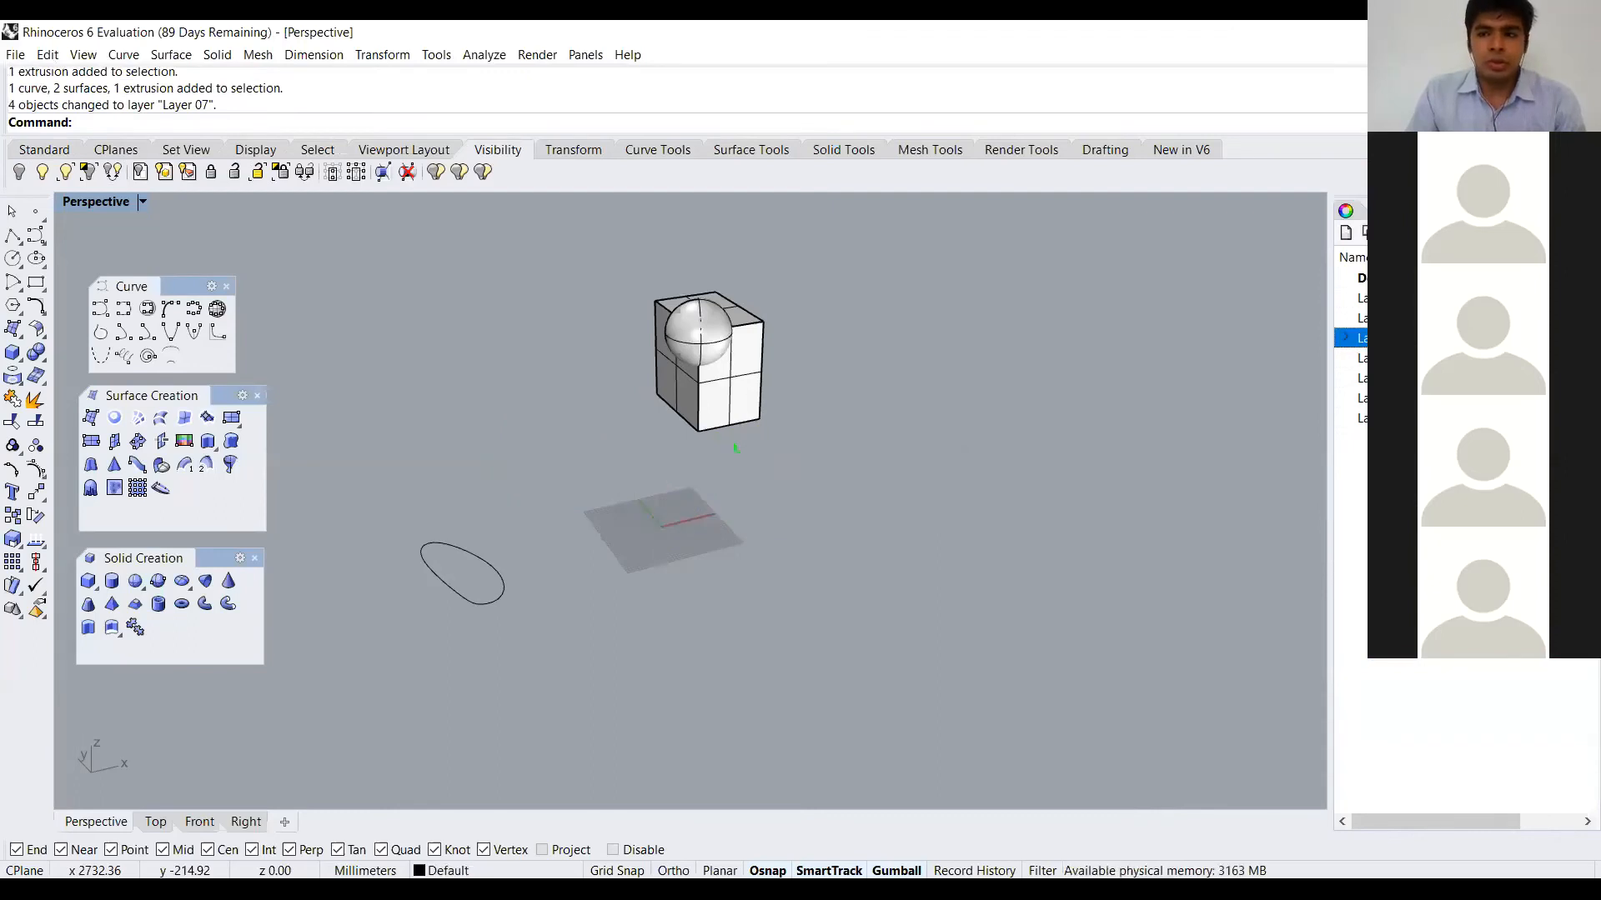
{"action": "left_click", "coordinate": [1459, 338]}
{"action": "left_click_drag", "start_coordinate": [774, 569], "coordinate": [643, 473]}
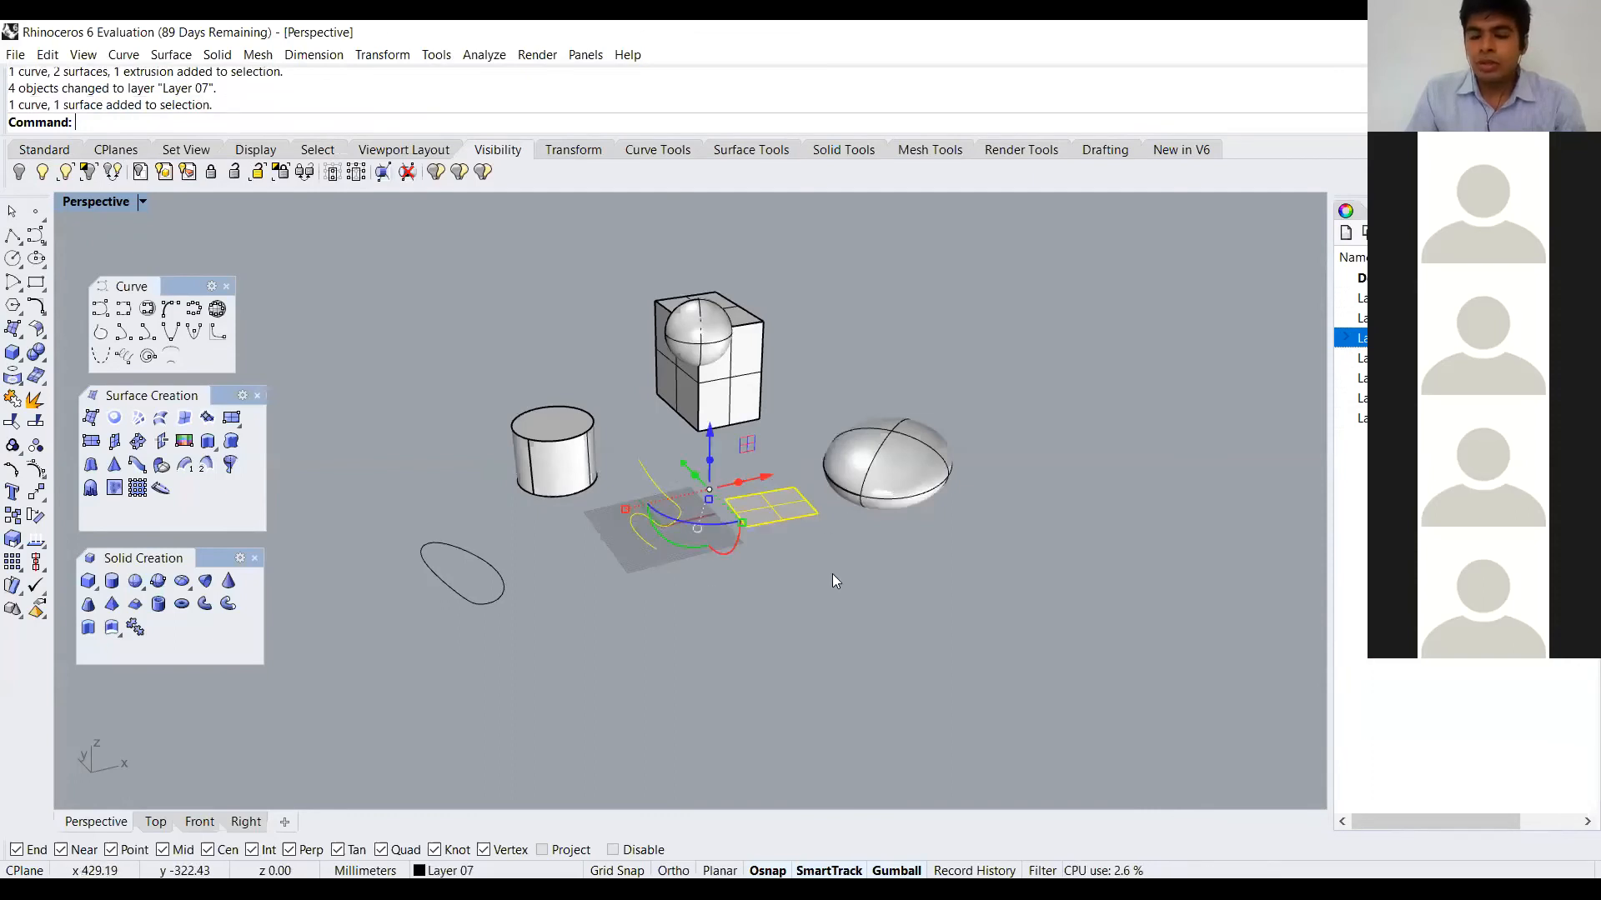
{"action": "left_click", "coordinate": [1078, 587]}
Assign the ellipsoid to Layer 07 again and deselect it
{"action": "left_click", "coordinate": [912, 468]}
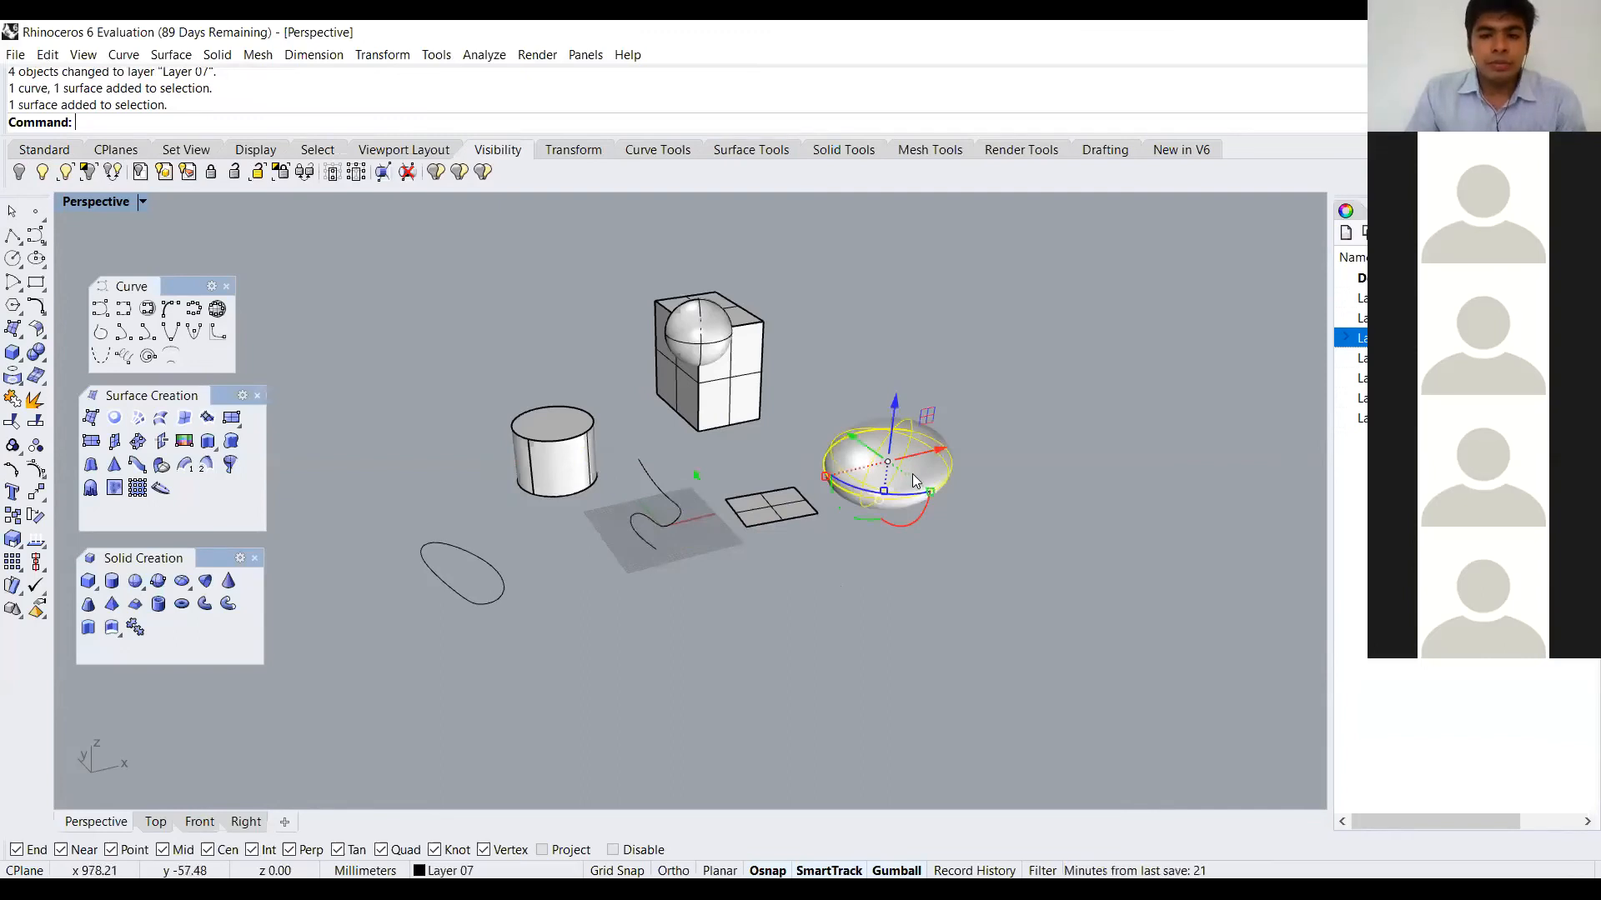
{"action": "right_click", "coordinate": [1371, 337]}
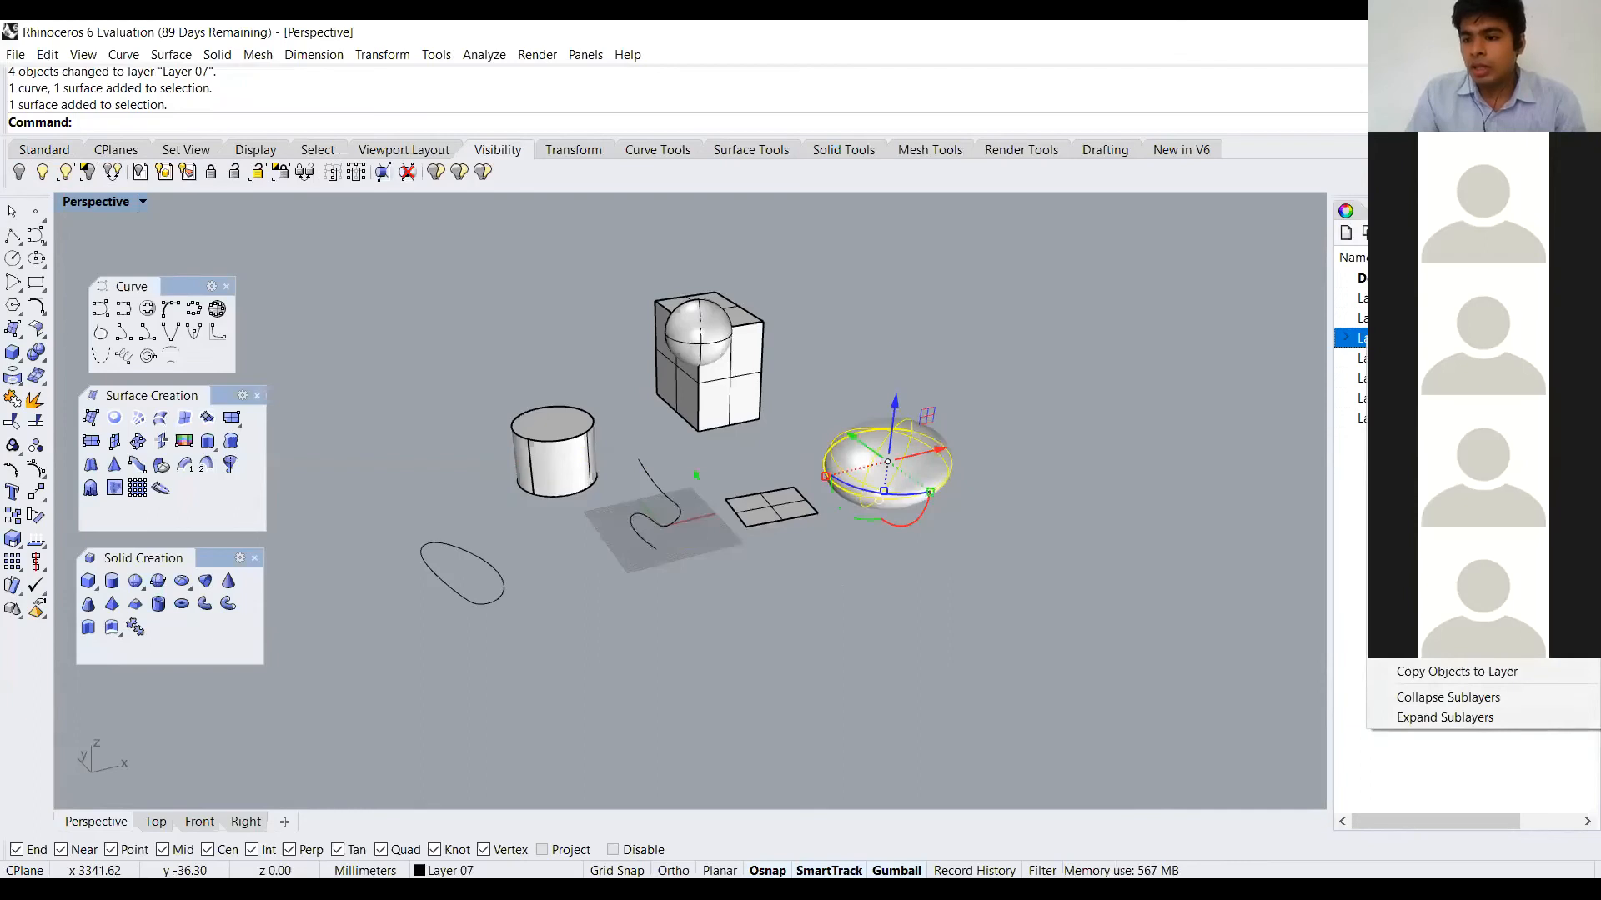
{"action": "left_click", "coordinate": [1440, 661]}
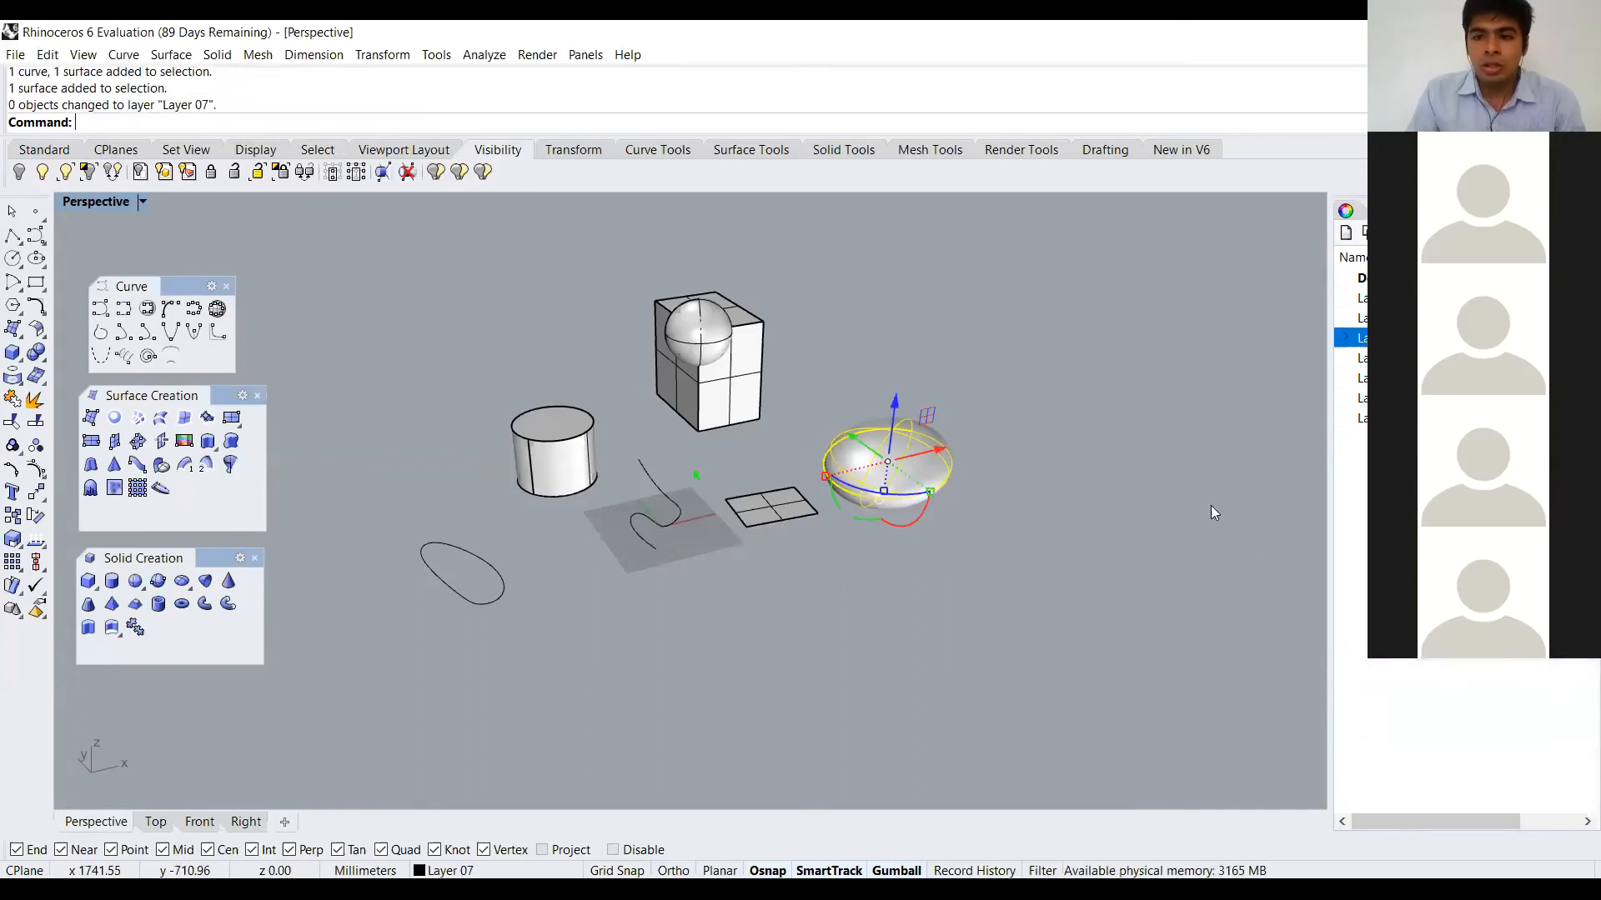
{"action": "left_click", "coordinate": [1210, 506]}
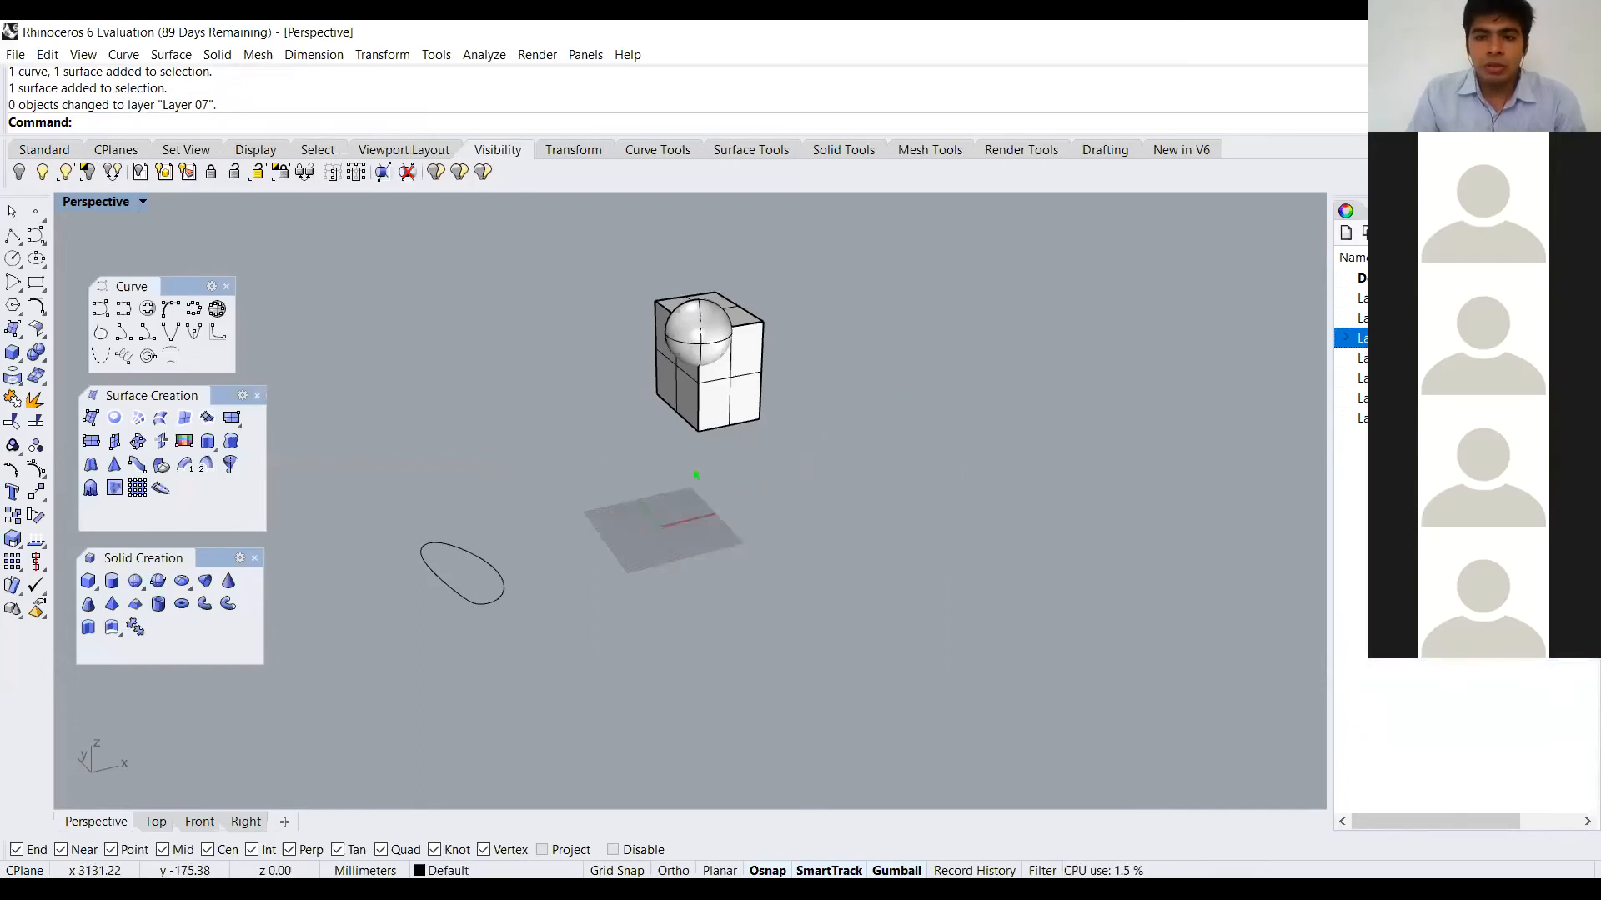
Assign the closed curve to Layer 04 and deselect it
{"action": "left_click", "coordinate": [492, 581]}
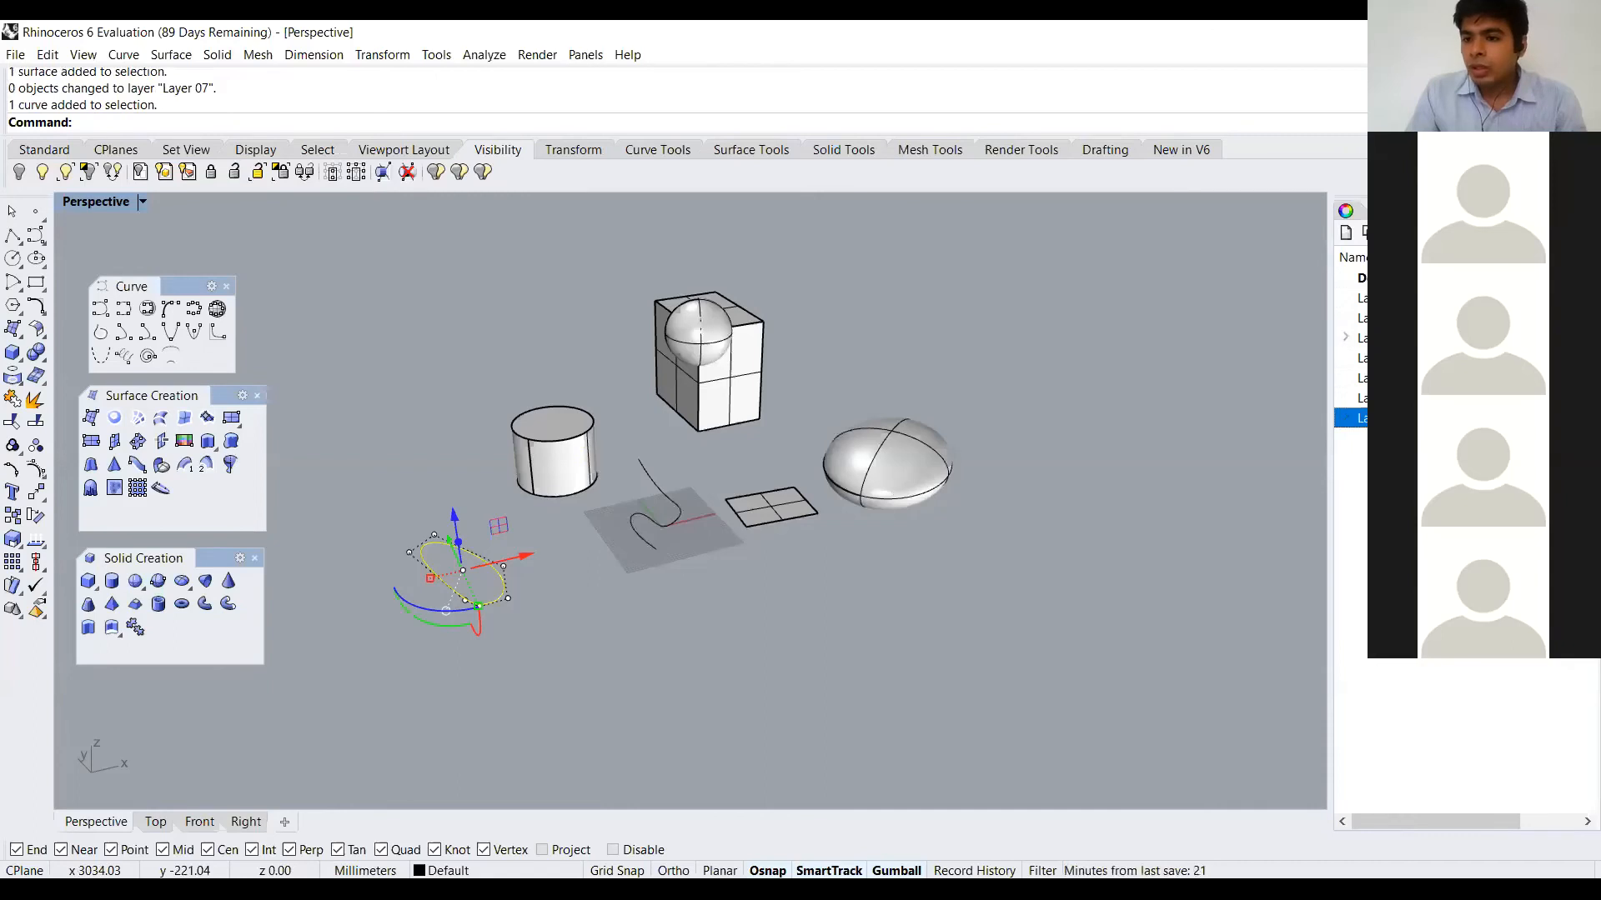
{"action": "right_click", "coordinate": [1361, 398]}
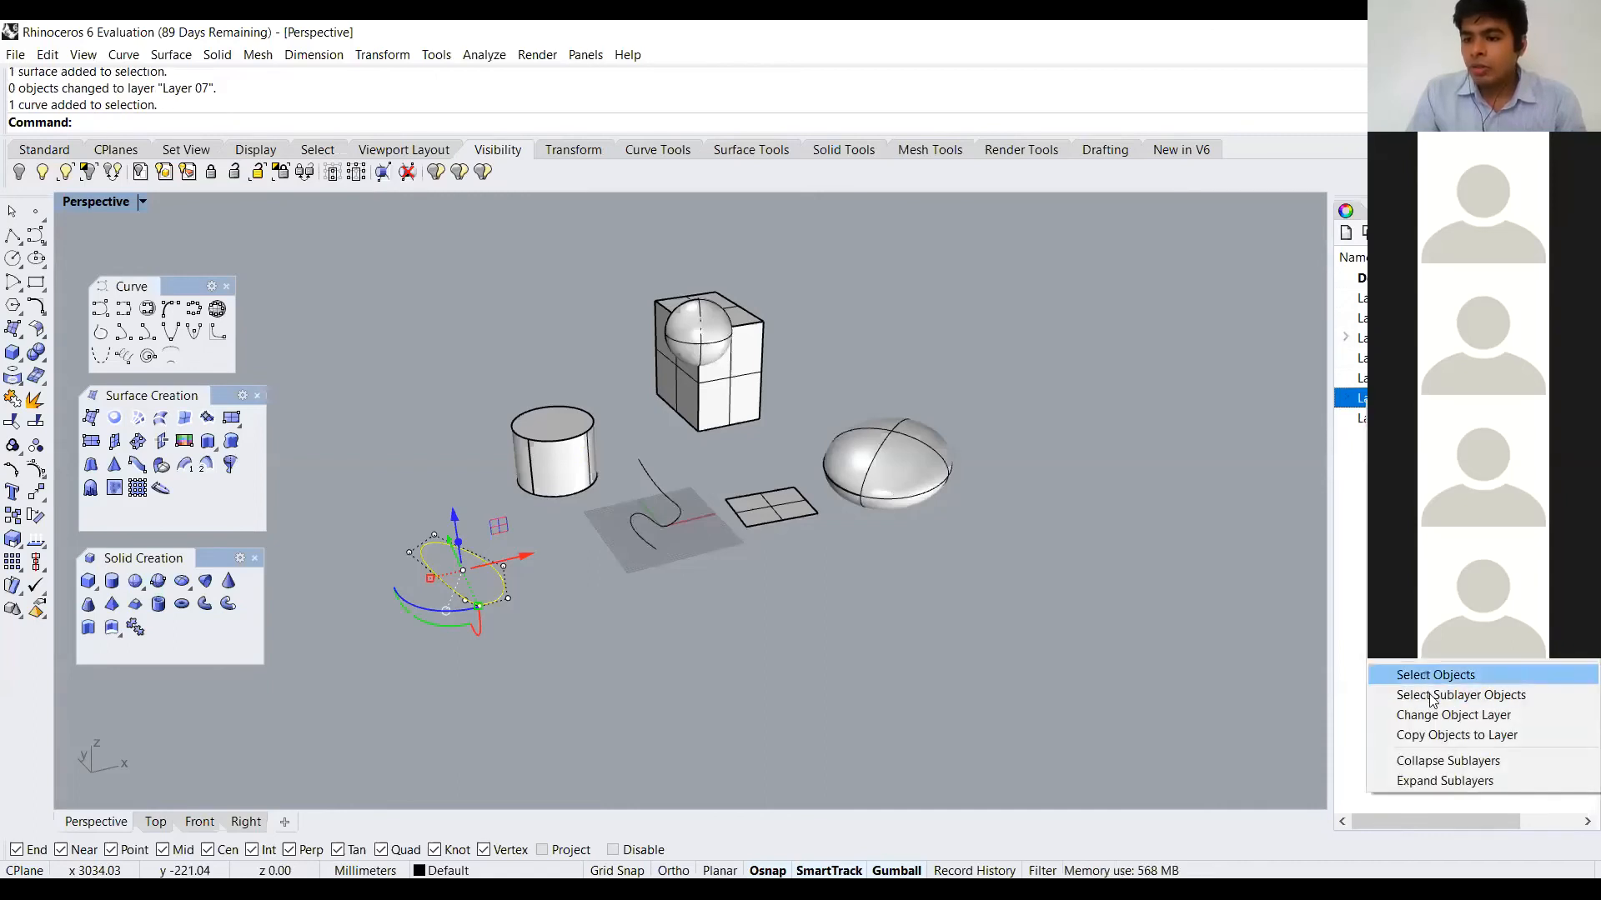
{"action": "left_click", "coordinate": [1445, 721]}
{"action": "left_click", "coordinate": [1030, 505]}
Display the Perspective viewport in Wireframe mode and examine the objects from another angle
{"action": "right_click_drag", "start_coordinate": [517, 604], "coordinate": [678, 531], "text": "shift"}
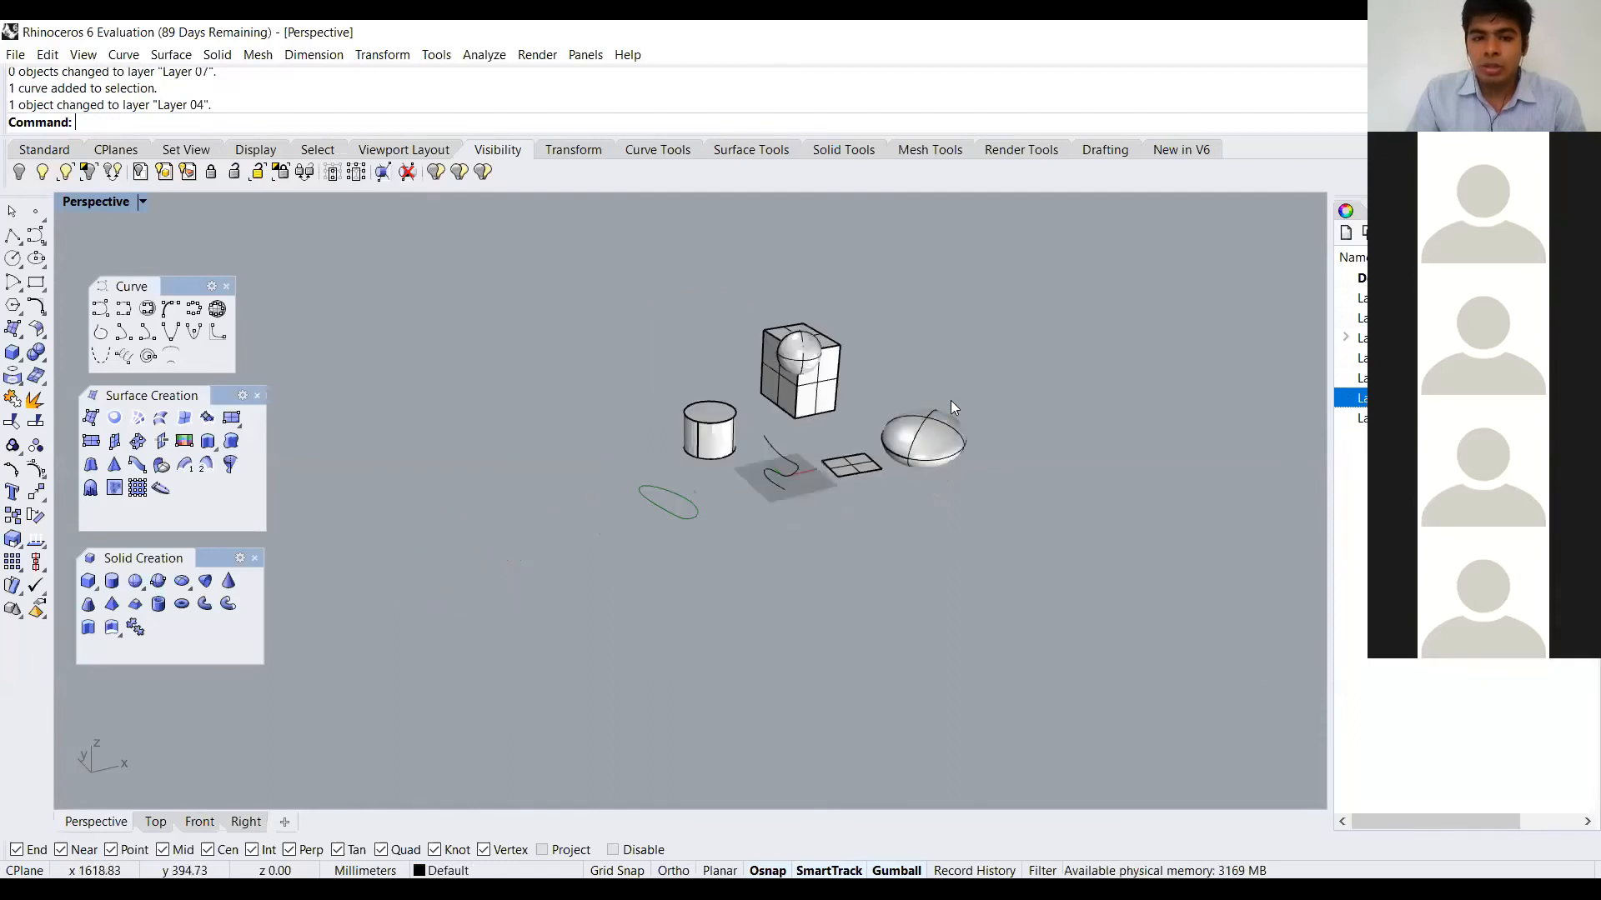
{"action": "right_click_drag", "start_coordinate": [890, 436], "coordinate": [922, 445]}
{"action": "scroll", "coordinate": [558, 463], "scroll_direction": "down", "scroll_amount": 2}
{"action": "scroll", "coordinate": [842, 413], "scroll_direction": "up", "scroll_amount": 4}
{"action": "scroll", "coordinate": [922, 445], "scroll_direction": "down", "scroll_amount": 4}
{"action": "scroll", "coordinate": [771, 472], "scroll_direction": "up", "scroll_amount": 1}
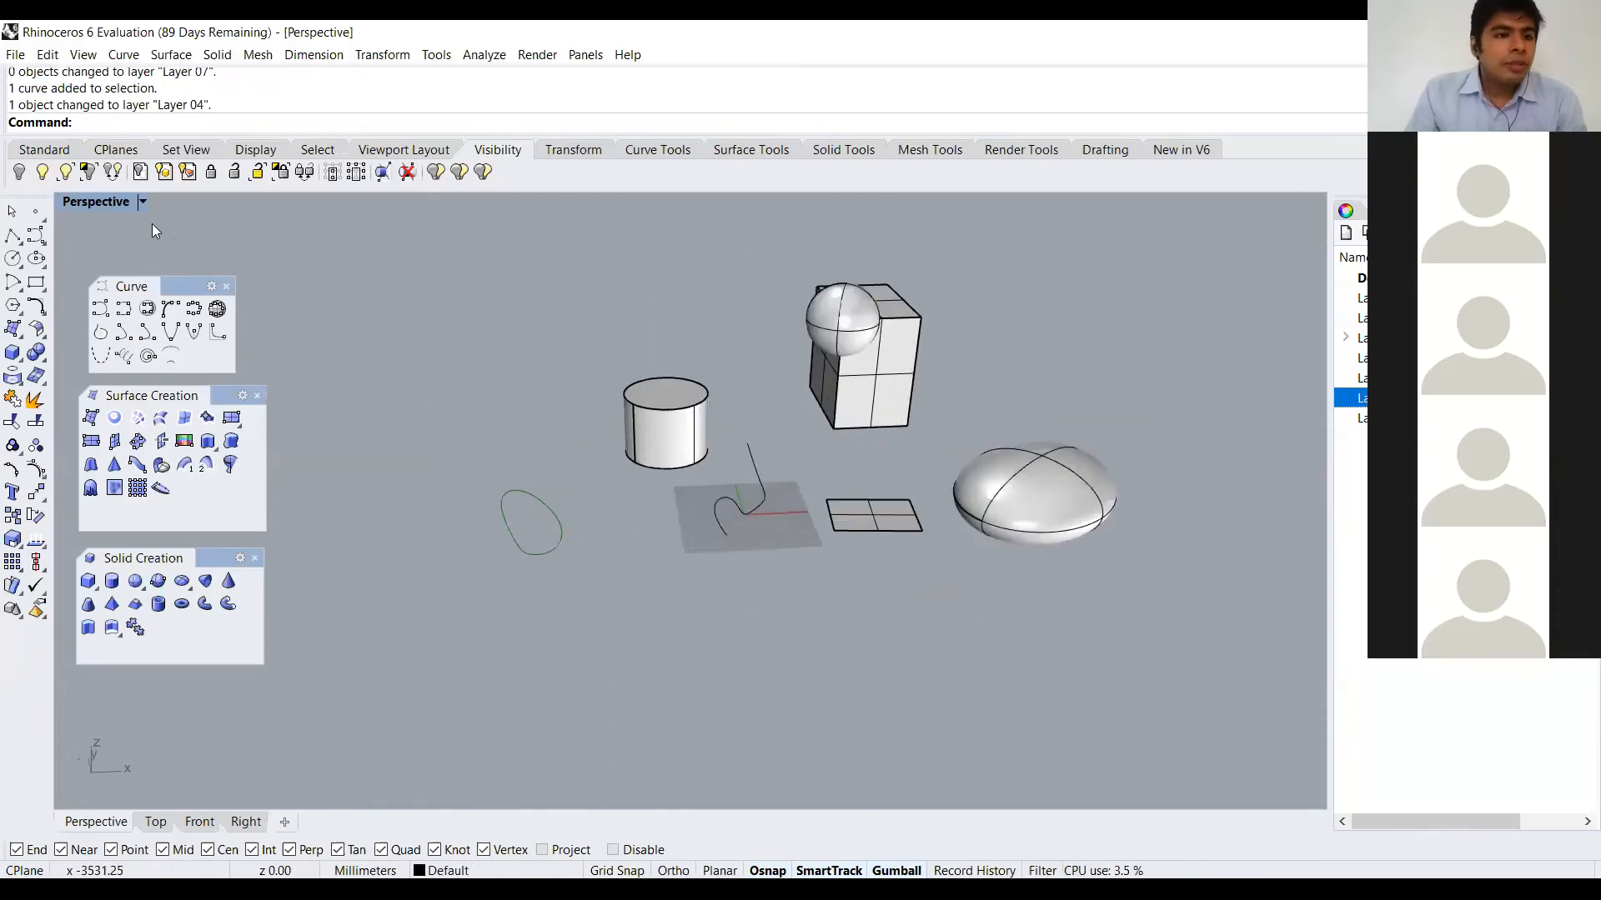
{"action": "left_click", "coordinate": [142, 203]}
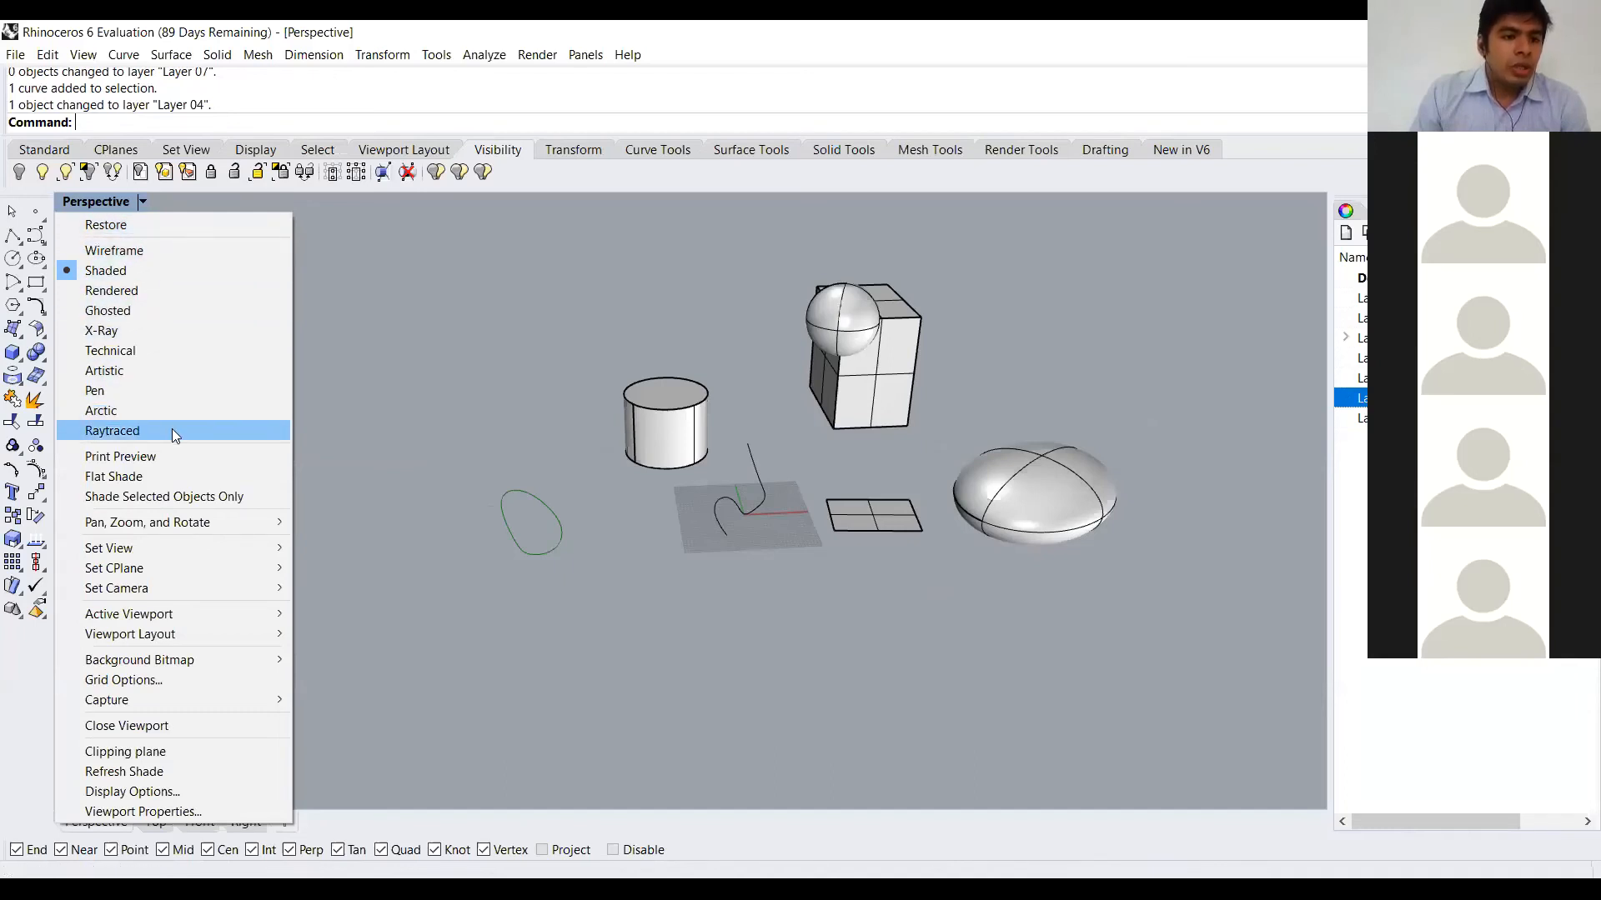
{"action": "left_click", "coordinate": [145, 250]}
{"action": "right_click_drag", "start_coordinate": [639, 410], "coordinate": [727, 442]}
{"action": "scroll", "coordinate": [705, 434], "scroll_direction": "up", "scroll_amount": 4}
Return the Perspective viewport to Shaded display mode
{"action": "left_click", "coordinate": [143, 200]}
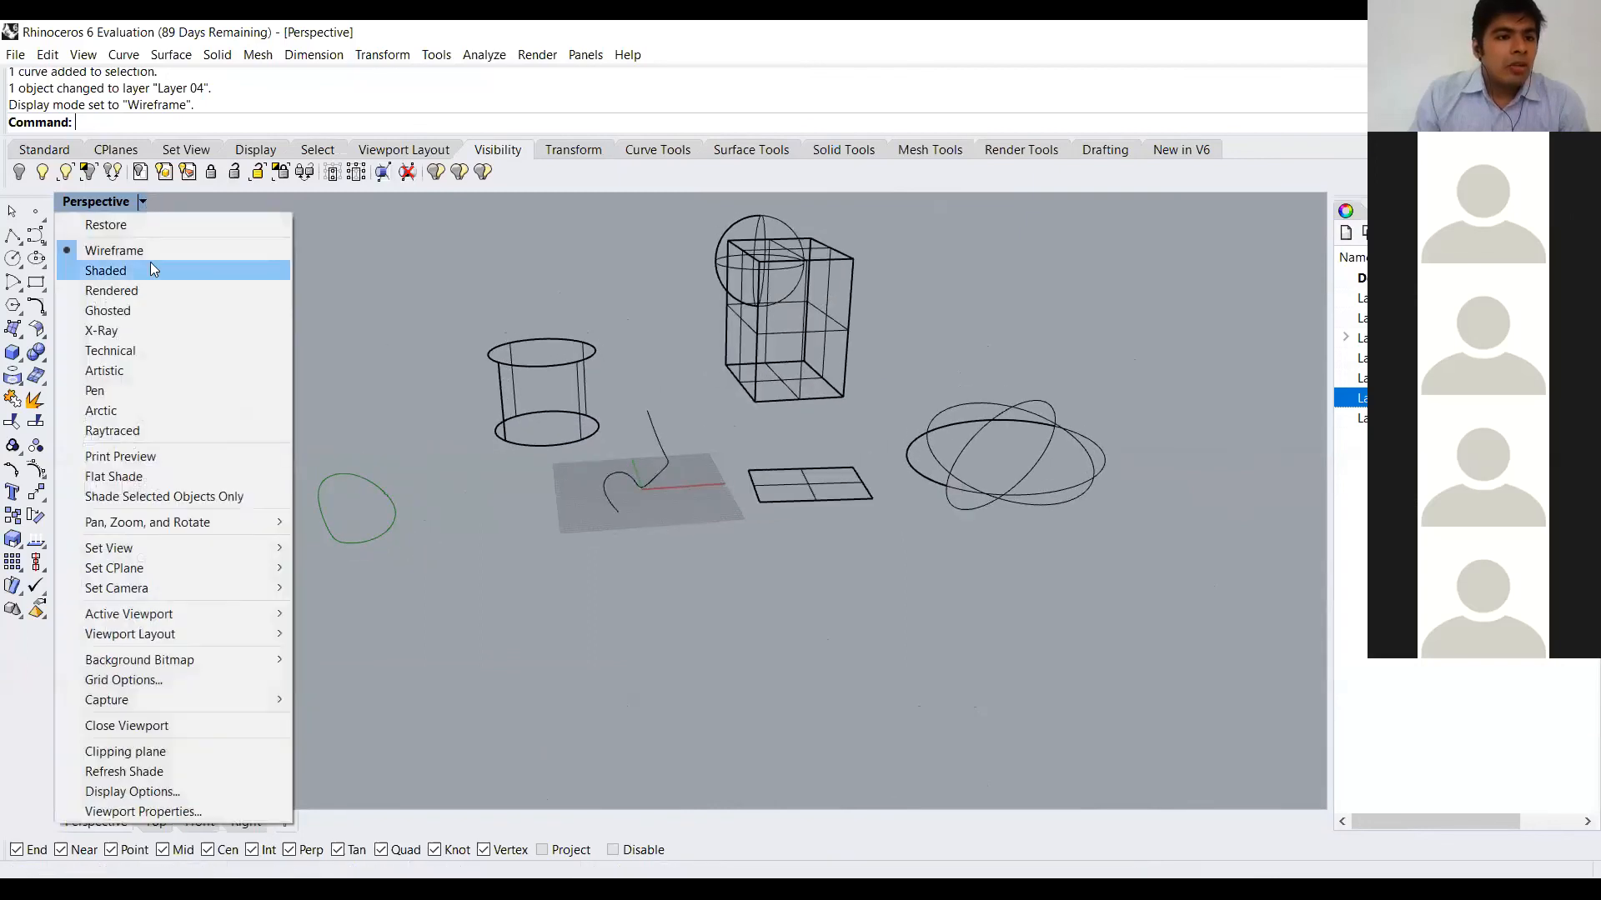
{"action": "left_click", "coordinate": [149, 267]}
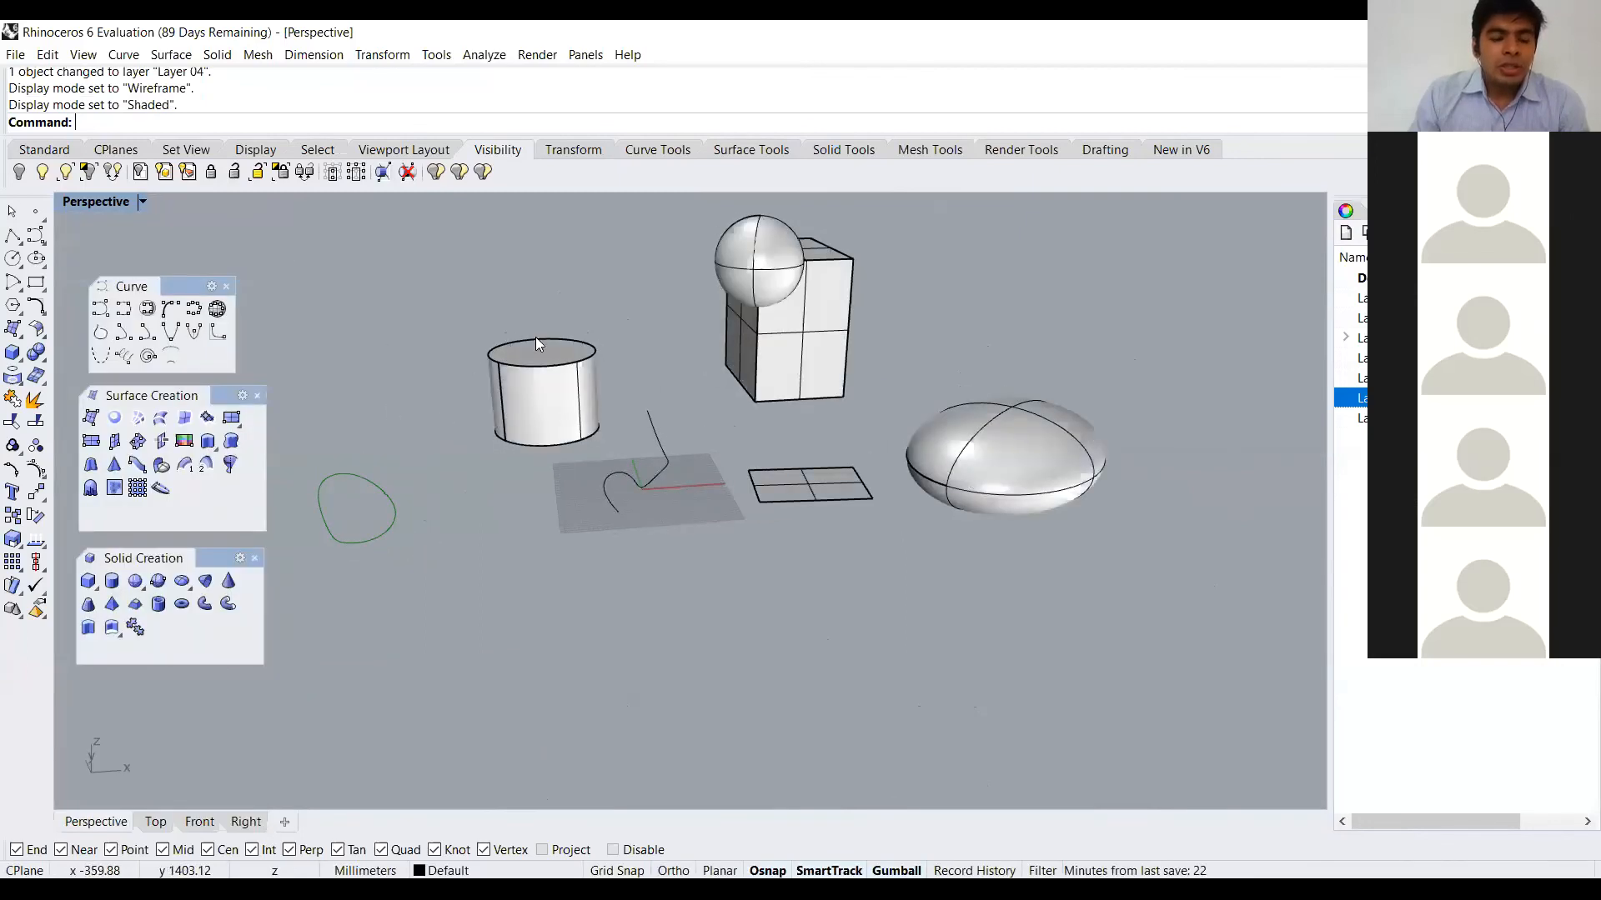
{"action": "right_click_drag", "start_coordinate": [670, 395], "coordinate": [661, 425]}
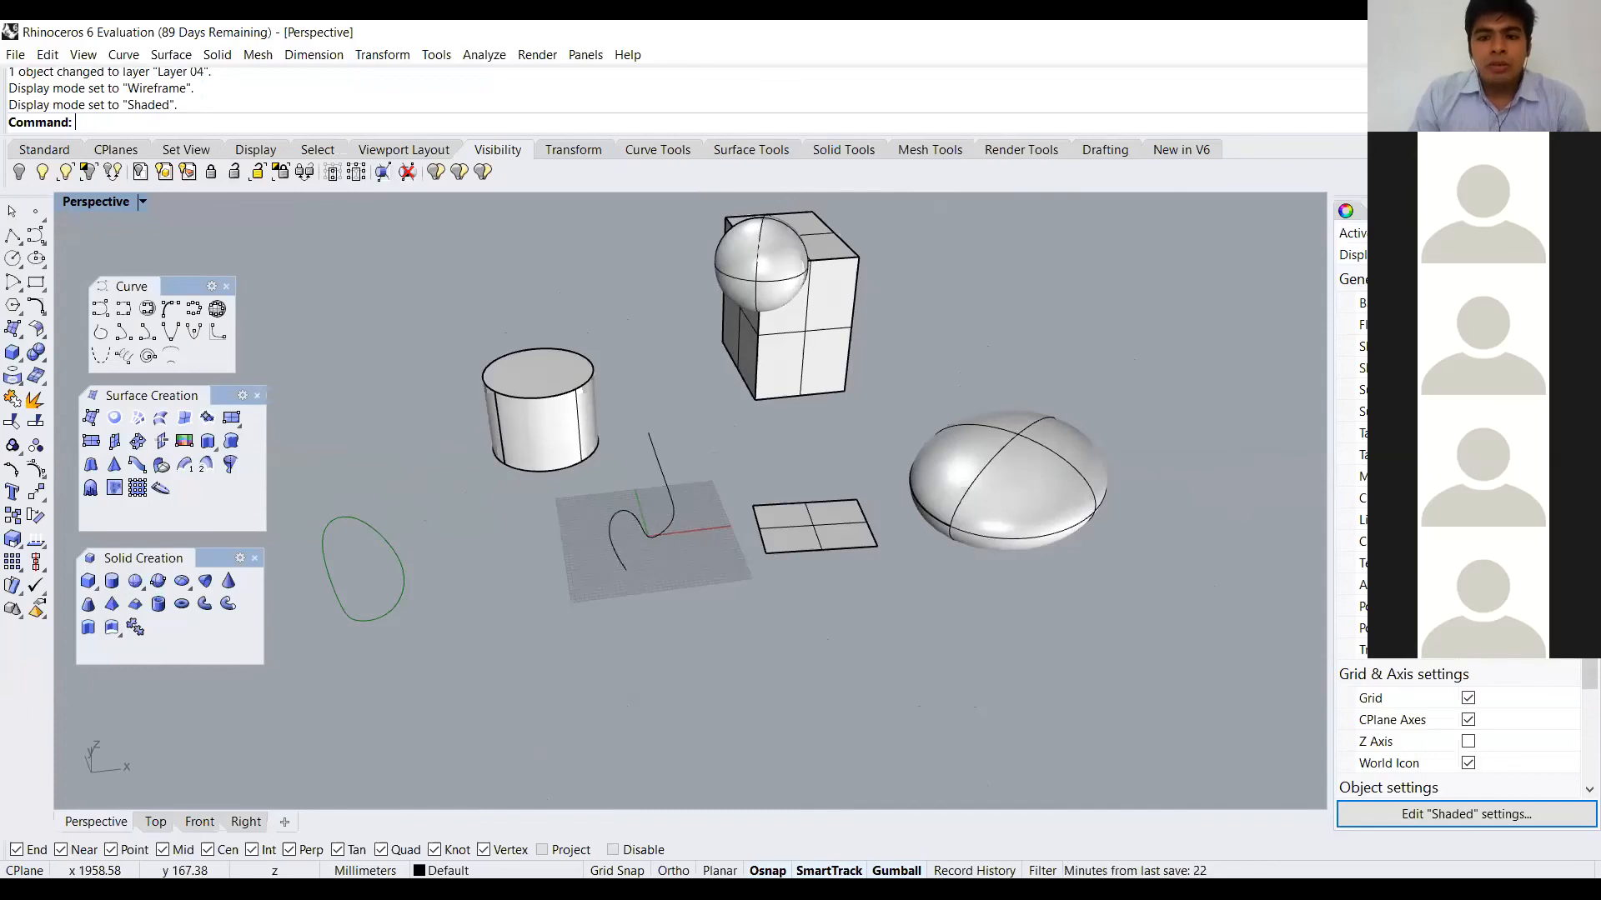
Turn off the surface isocurves in the Shaded display settings and inspect the solids and surfaces from several angles
{"action": "scroll", "coordinate": [813, 241], "scroll_direction": "up", "scroll_amount": 4}
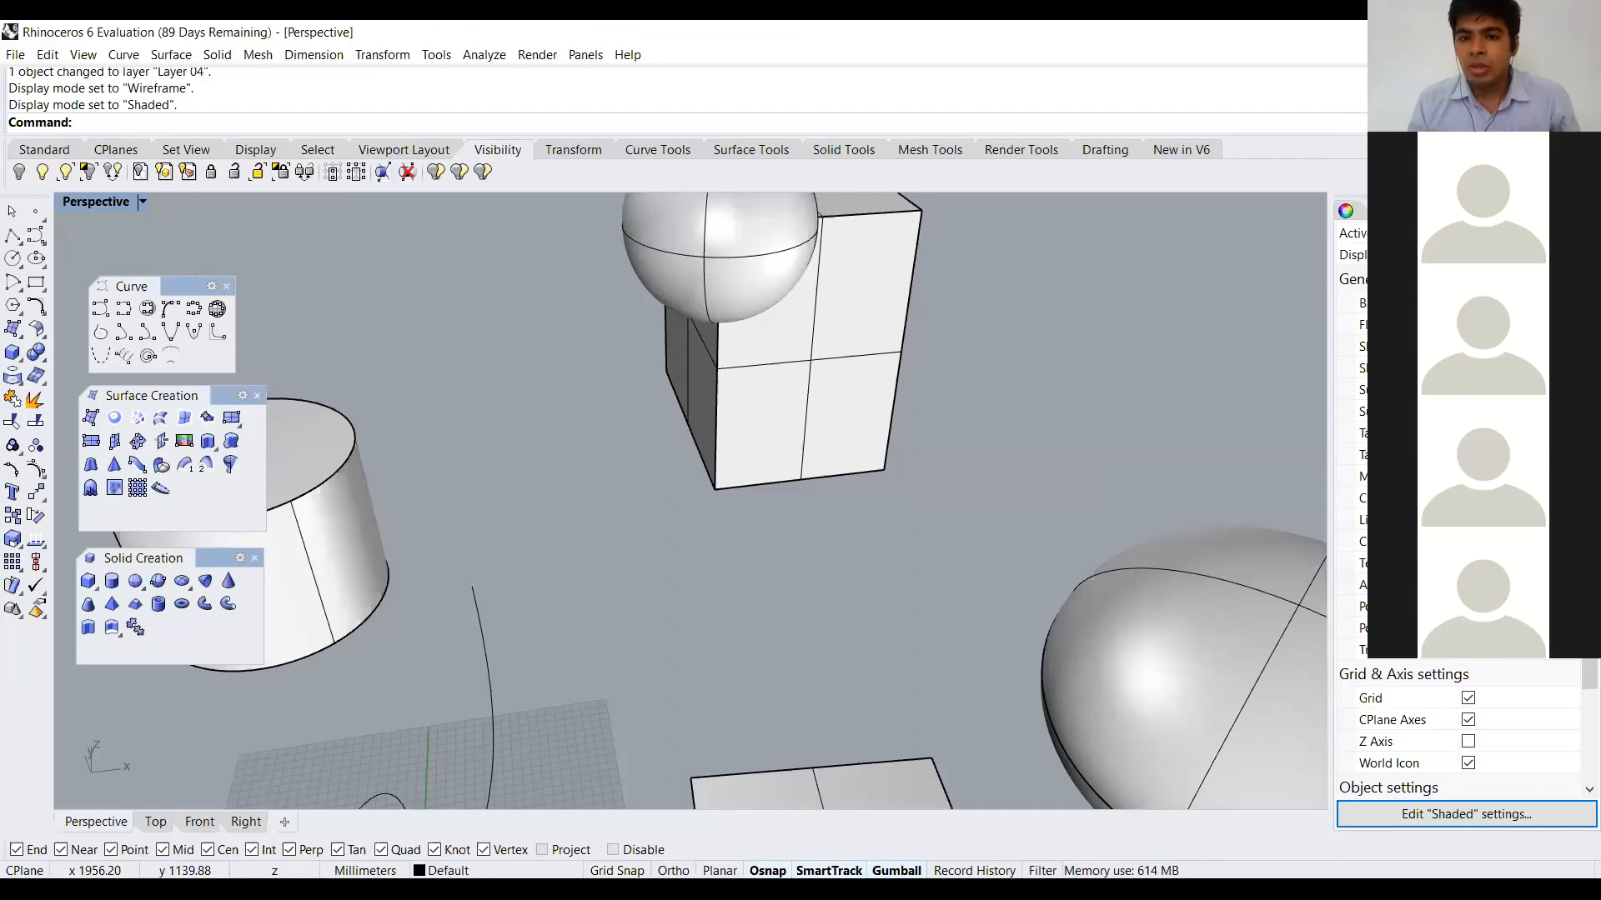
{"action": "scroll", "coordinate": [792, 420], "scroll_direction": "down", "scroll_amount": 5}
{"action": "right_click_drag", "start_coordinate": [792, 420], "coordinate": [849, 333]}
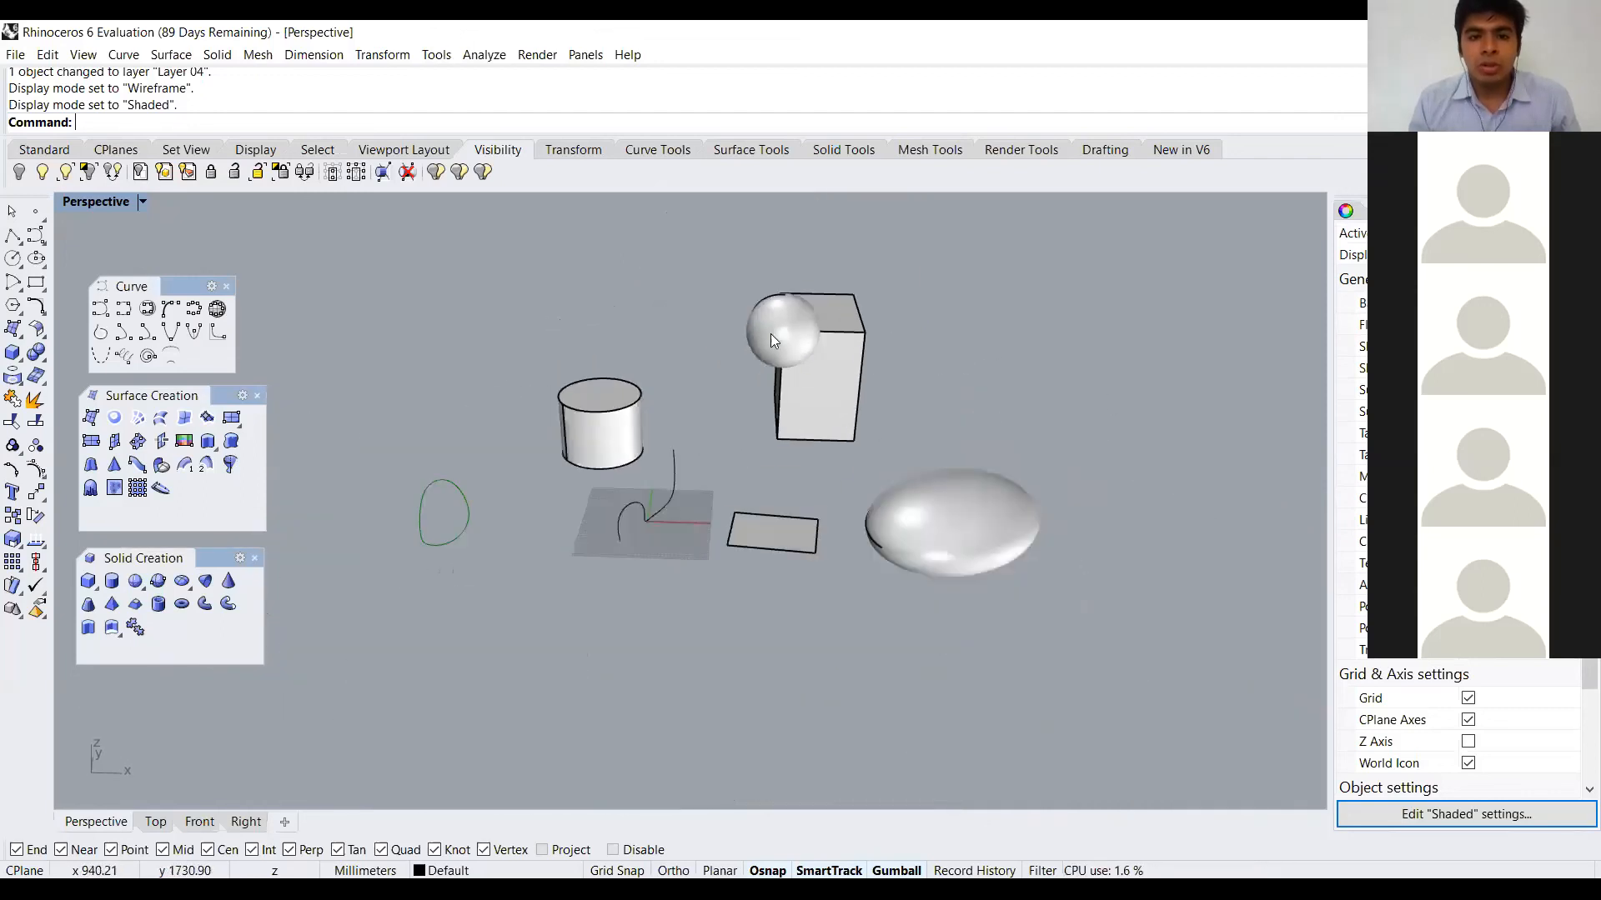
{"action": "right_click_drag", "start_coordinate": [674, 507], "coordinate": [740, 492]}
{"action": "scroll", "coordinate": [740, 426], "scroll_direction": "up", "scroll_amount": 3}
{"action": "scroll", "coordinate": [535, 425], "scroll_direction": "up", "scroll_amount": 2}
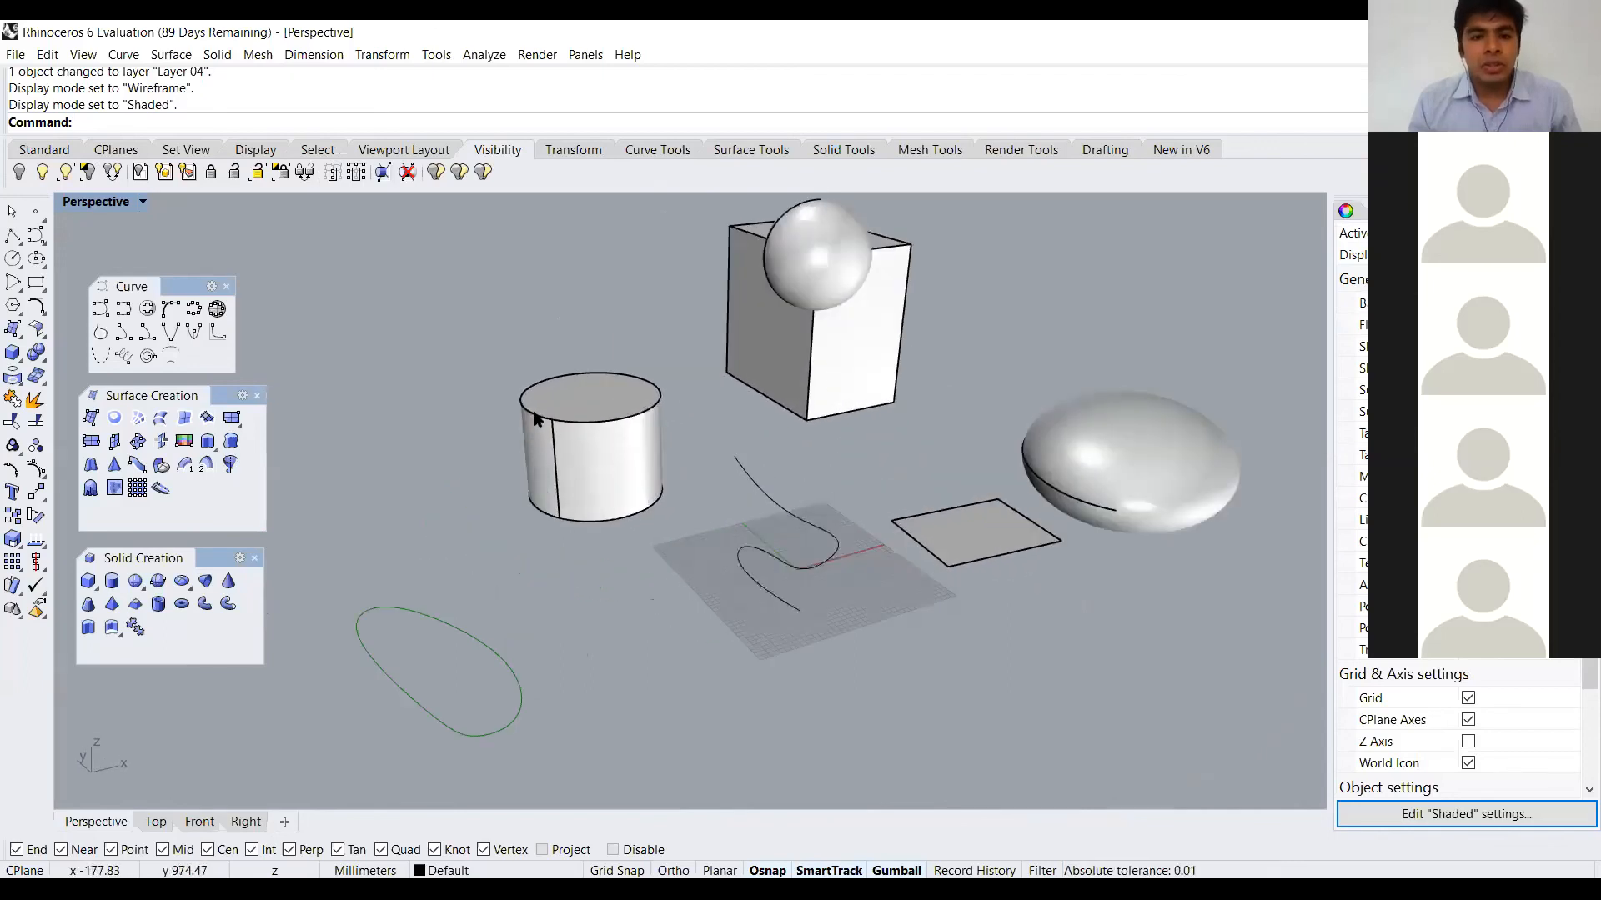
{"action": "right_click_drag", "start_coordinate": [996, 505], "coordinate": [1252, 445]}
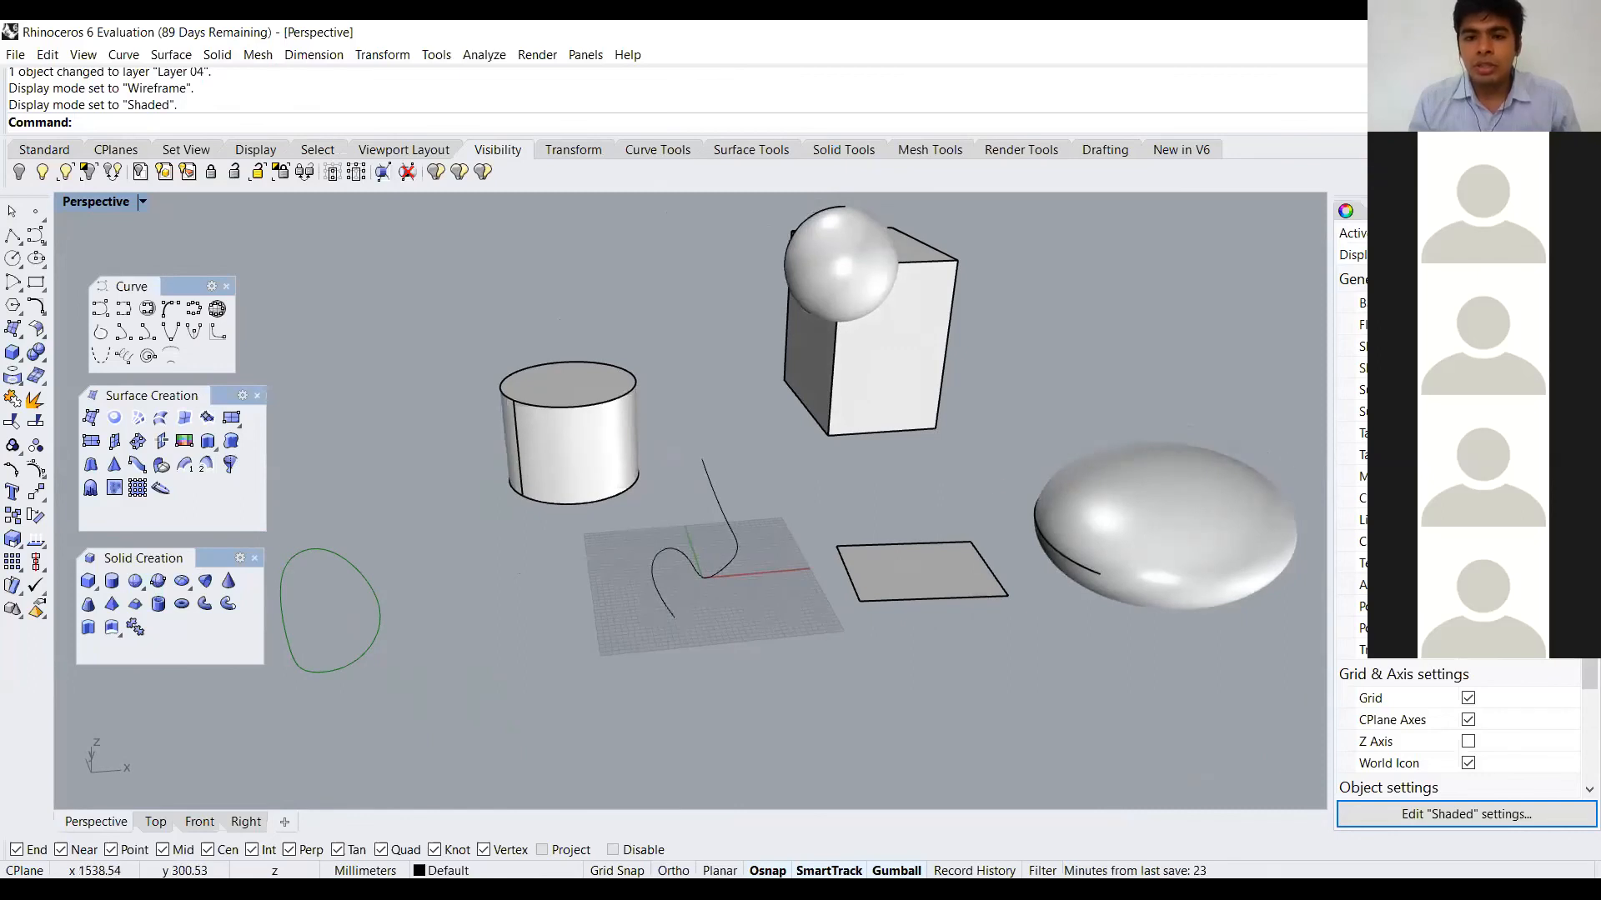
{"action": "mouse_move", "coordinate": [1057, 486]}
{"action": "right_mouse_down"}
{"action": "mouse_move", "coordinate": [1192, 513]}
{"action": "mouse_move", "coordinate": [1096, 439]}
{"action": "mouse_move", "coordinate": [958, 432]}
{"action": "mouse_move", "coordinate": [842, 386]}
{"action": "mouse_move", "coordinate": [654, 402]}
{"action": "mouse_move", "coordinate": [777, 474]}
{"action": "mouse_move", "coordinate": [1058, 479]}
{"action": "right_mouse_up"}
{"action": "scroll", "coordinate": [1057, 478], "scroll_direction": "down", "scroll_amount": 6}
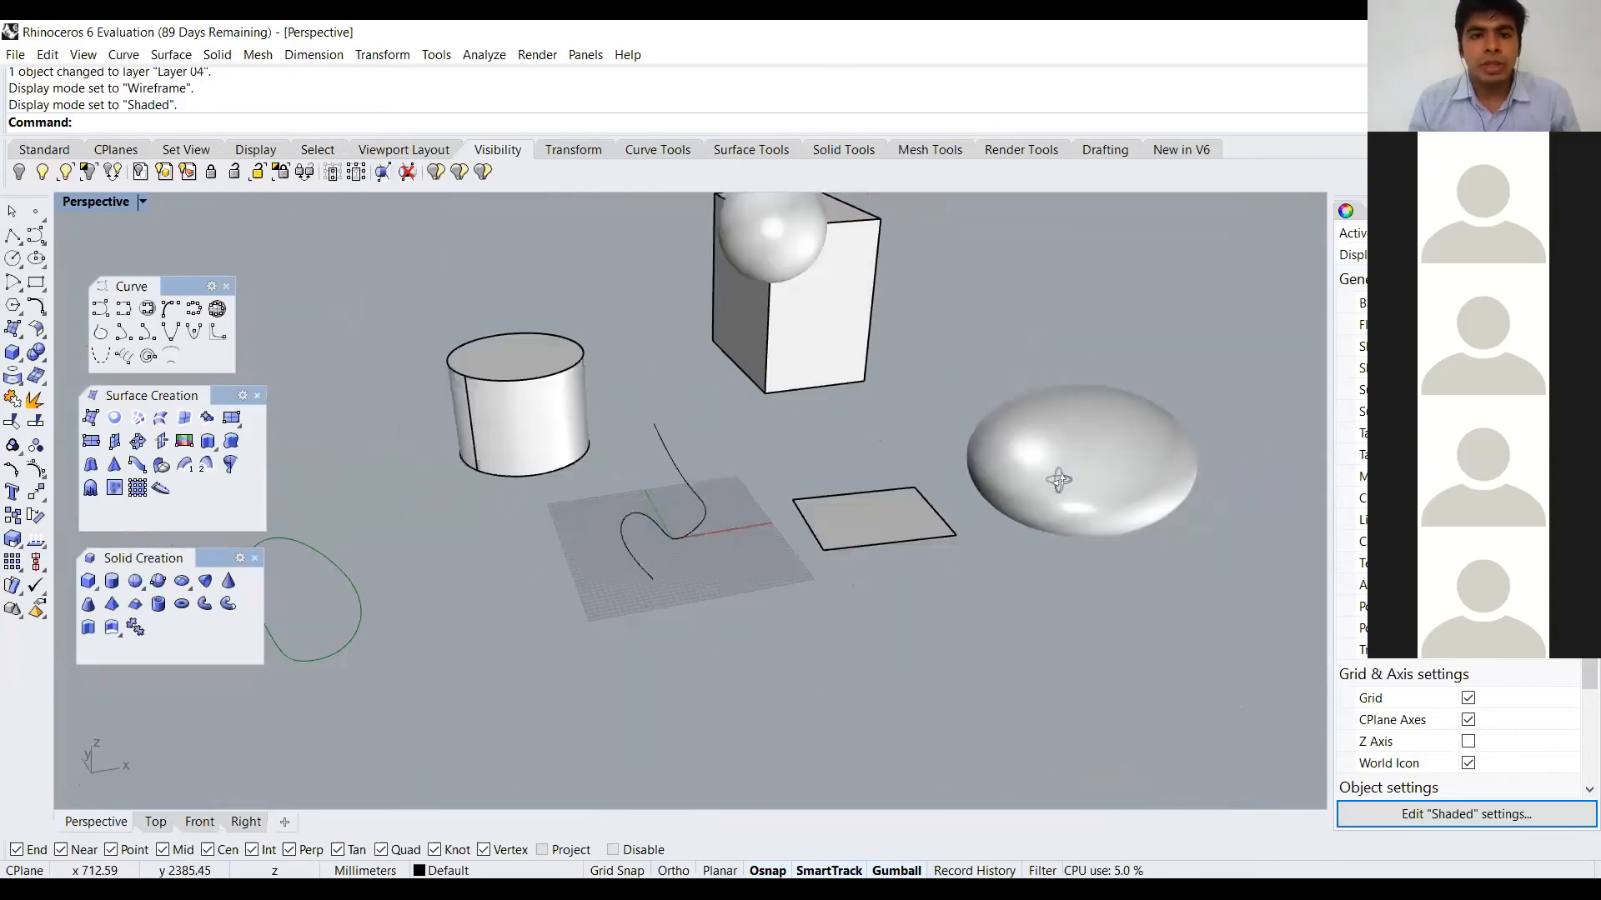
Switch the Perspective viewport to Rendered display mode
{"action": "left_click", "coordinate": [143, 203]}
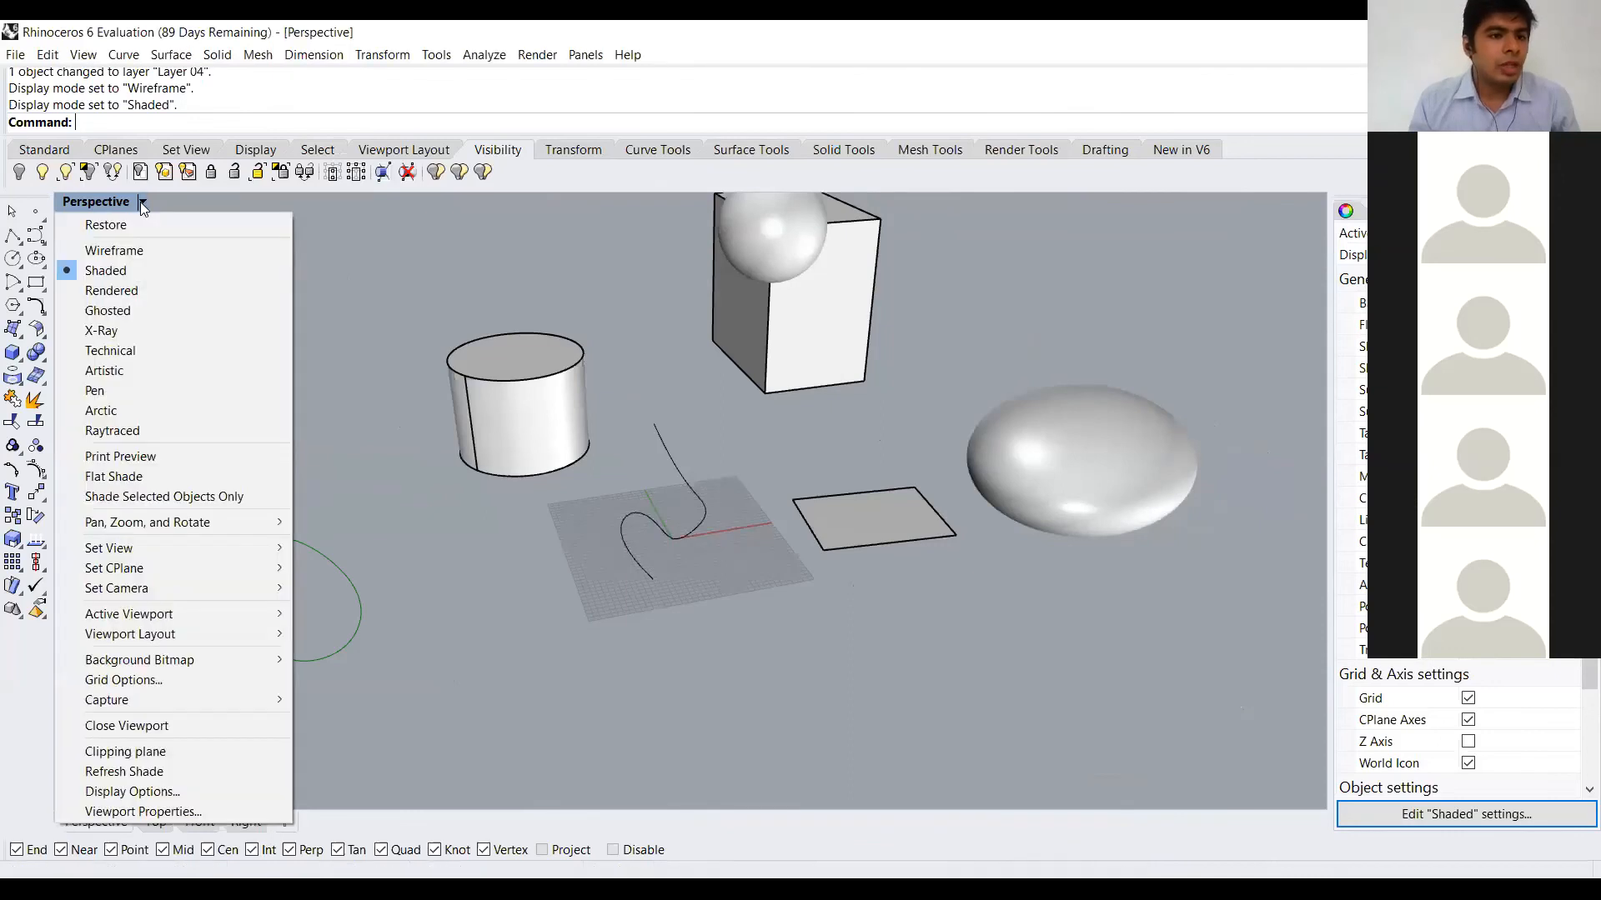
{"action": "left_click", "coordinate": [141, 290]}
{"action": "right_click_drag", "start_coordinate": [907, 464], "coordinate": [959, 492]}
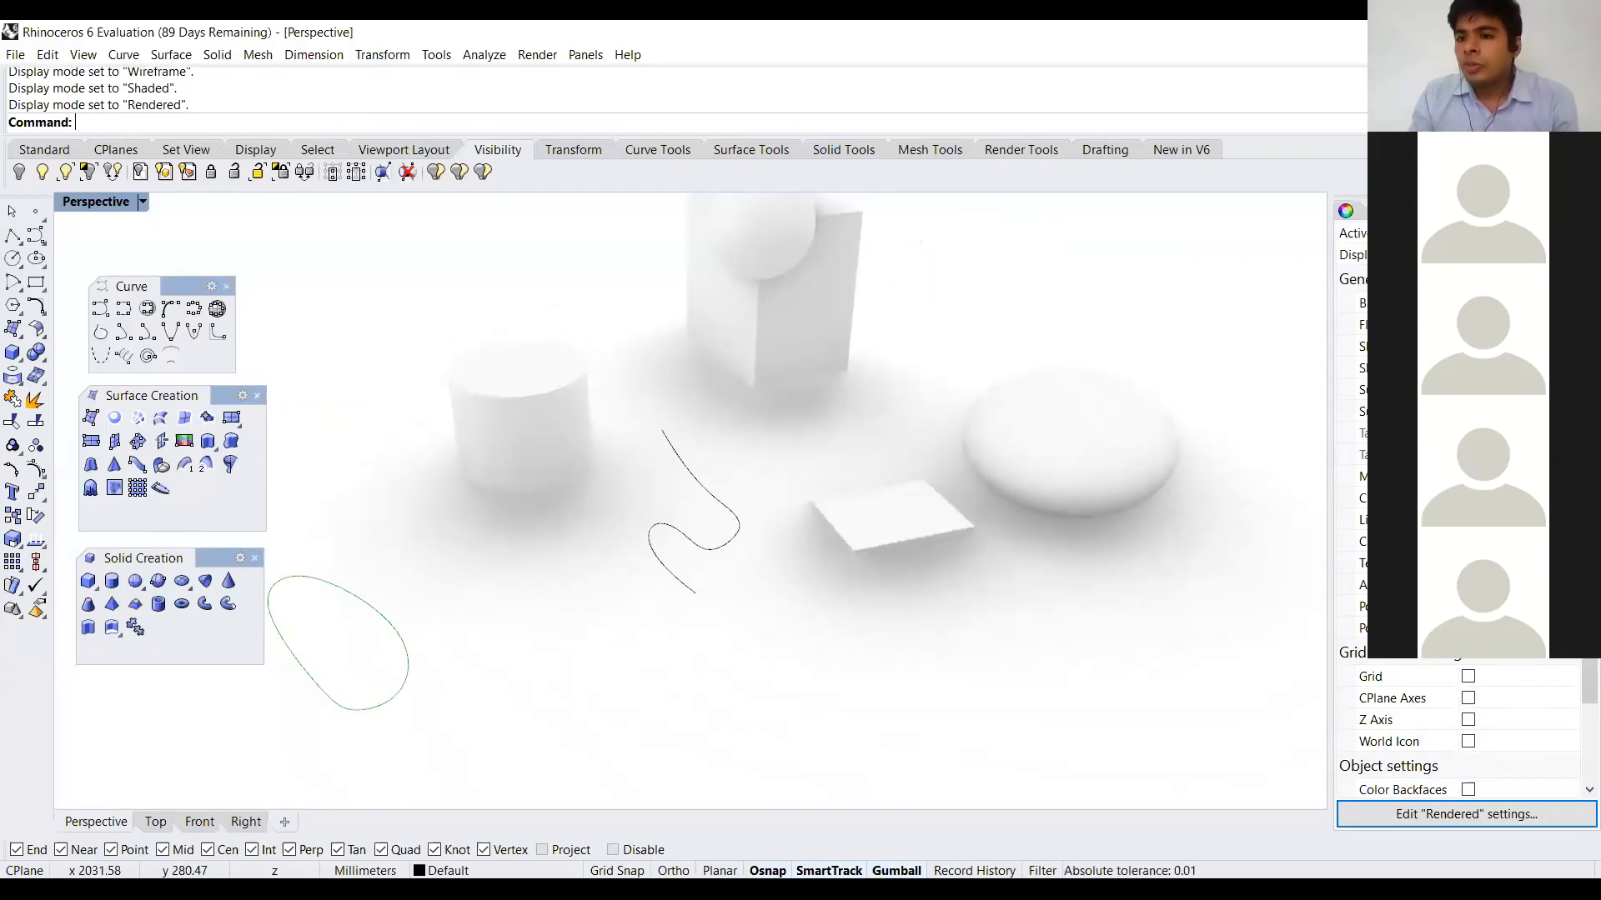
Select the ellipsoid and assign it a gem material in its material properties
{"action": "left_click", "coordinate": [1377, 211]}
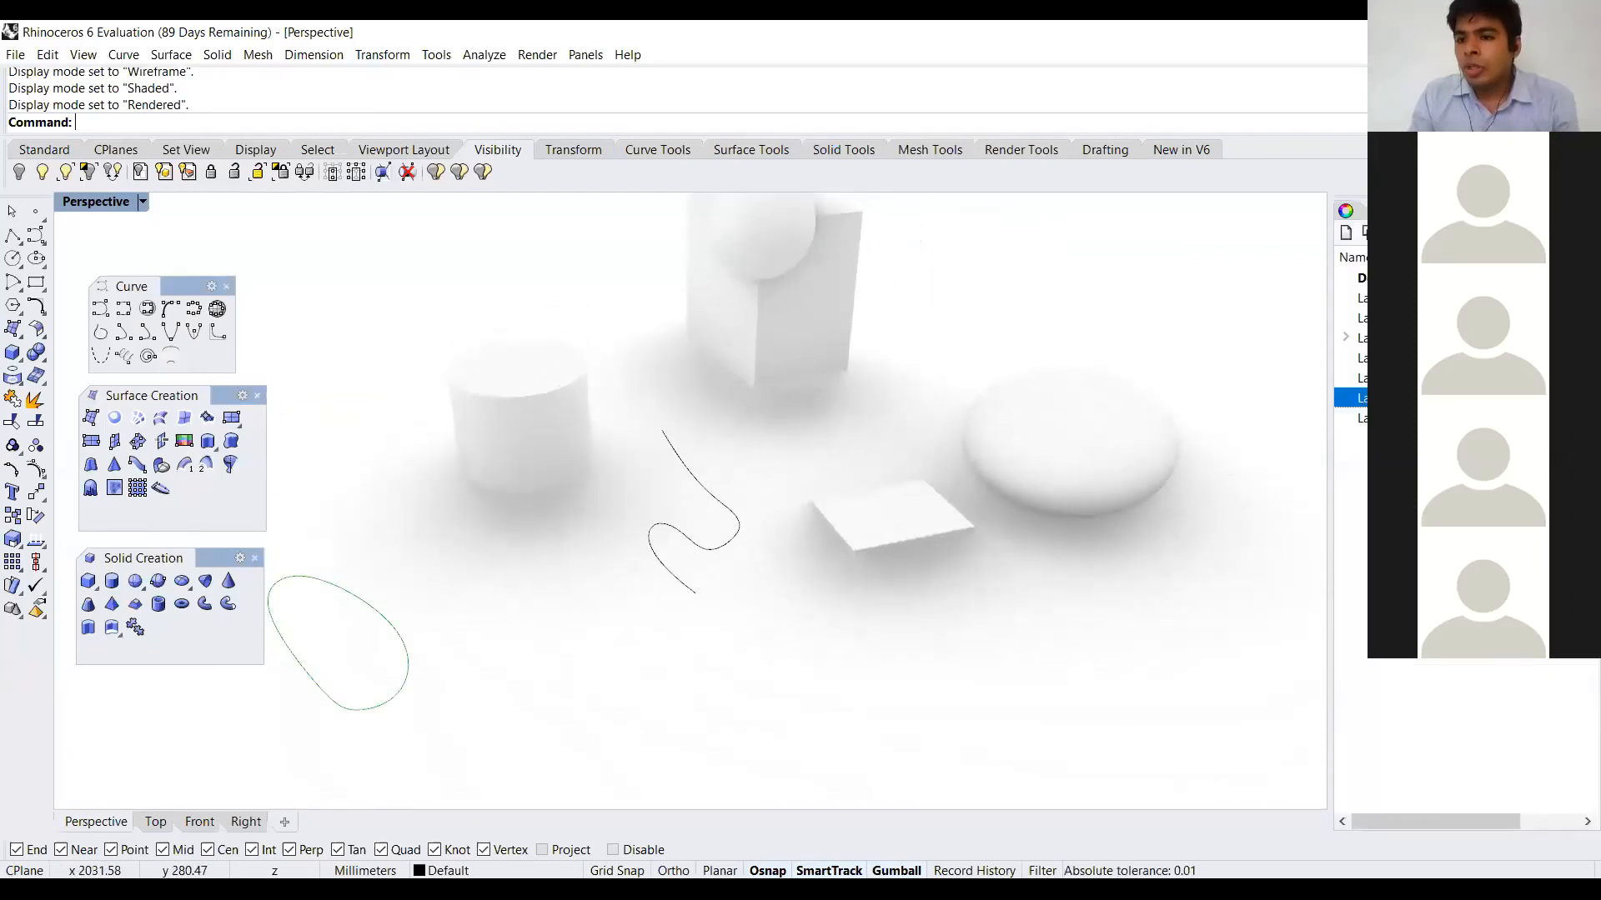
{"action": "left_click", "coordinate": [1132, 420]}
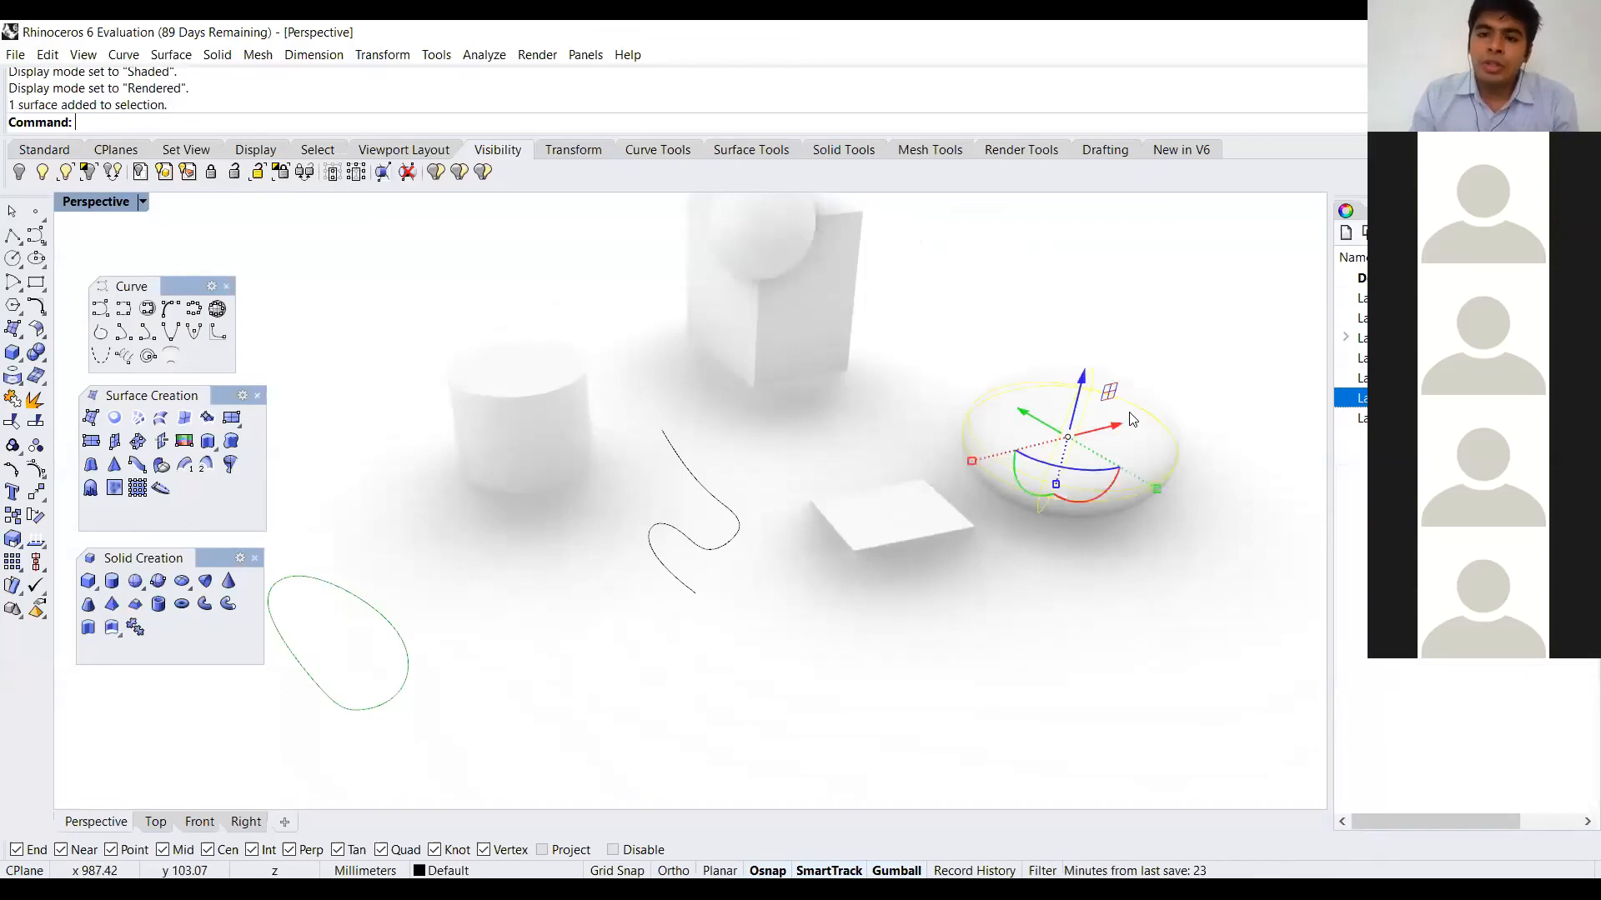
{"action": "left_click", "coordinate": [1345, 212]}
{"action": "left_click", "coordinate": [1380, 237]}
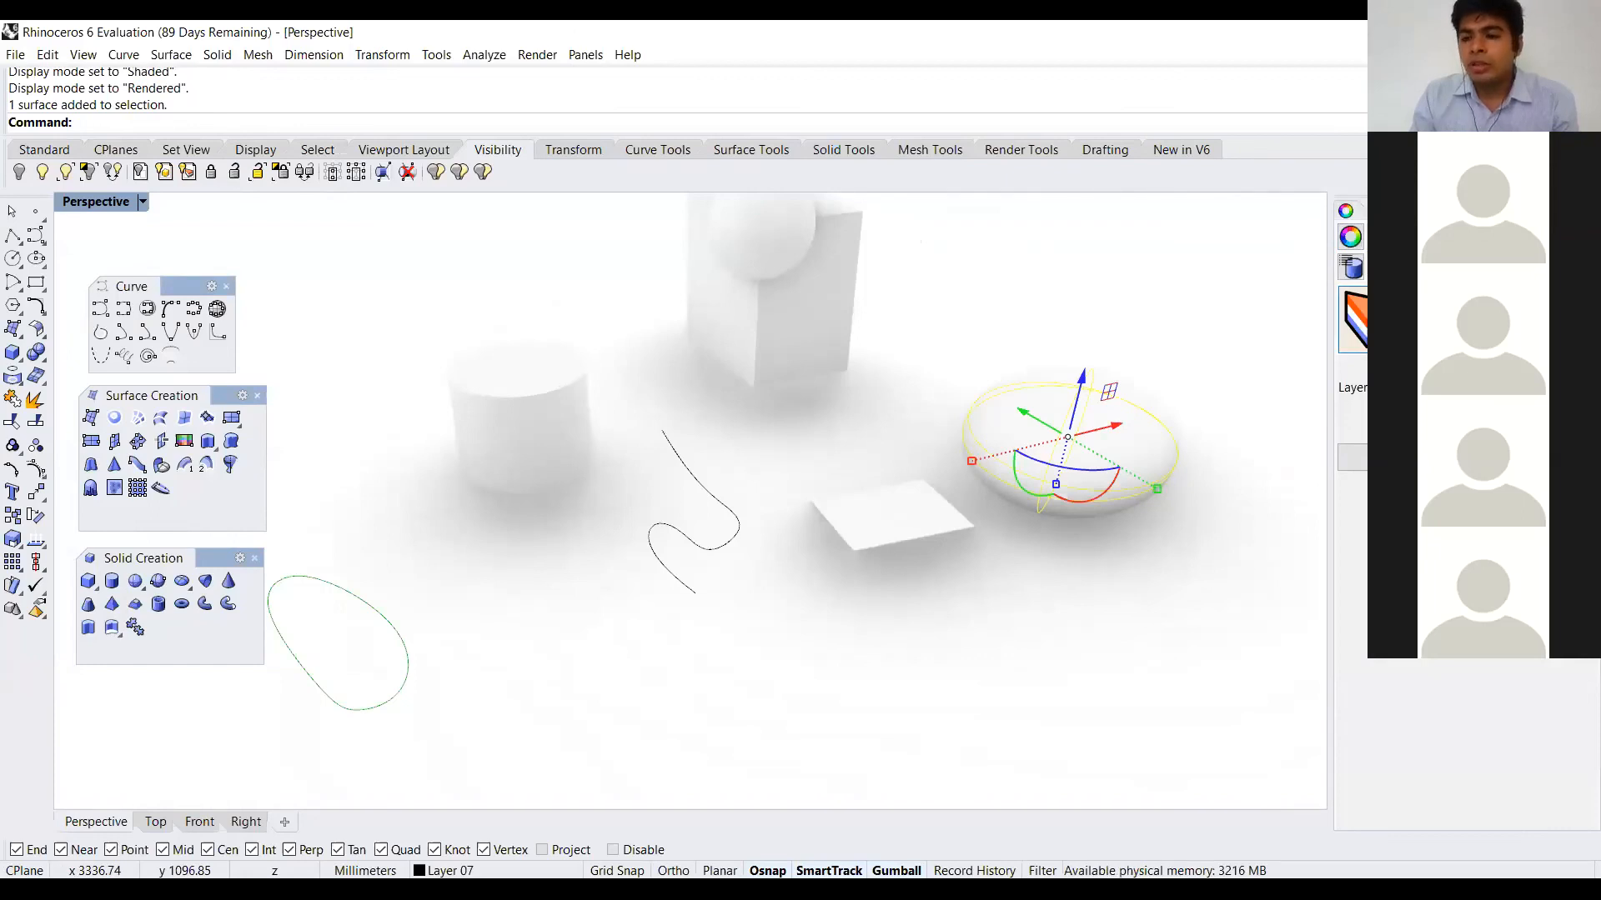
{"action": "left_click", "coordinate": [1359, 319]}
{"action": "left_click", "coordinate": [1355, 464]}
{"action": "left_click", "coordinate": [1359, 319]}
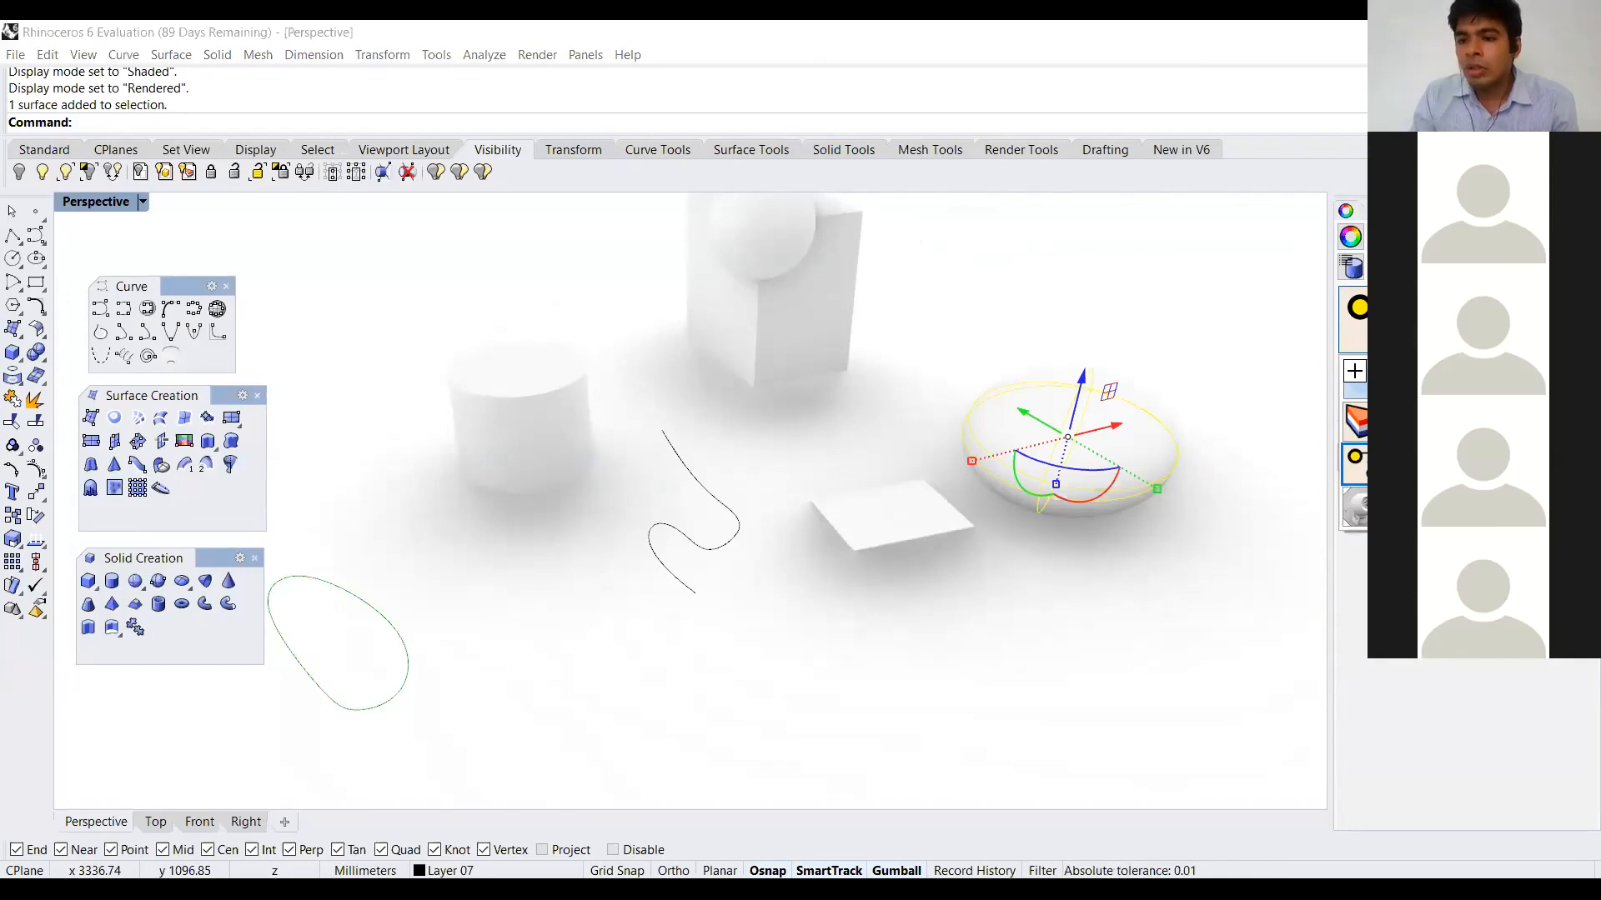
{"action": "left_click", "coordinate": [1355, 507]}
{"action": "left_click", "coordinate": [1362, 486]}
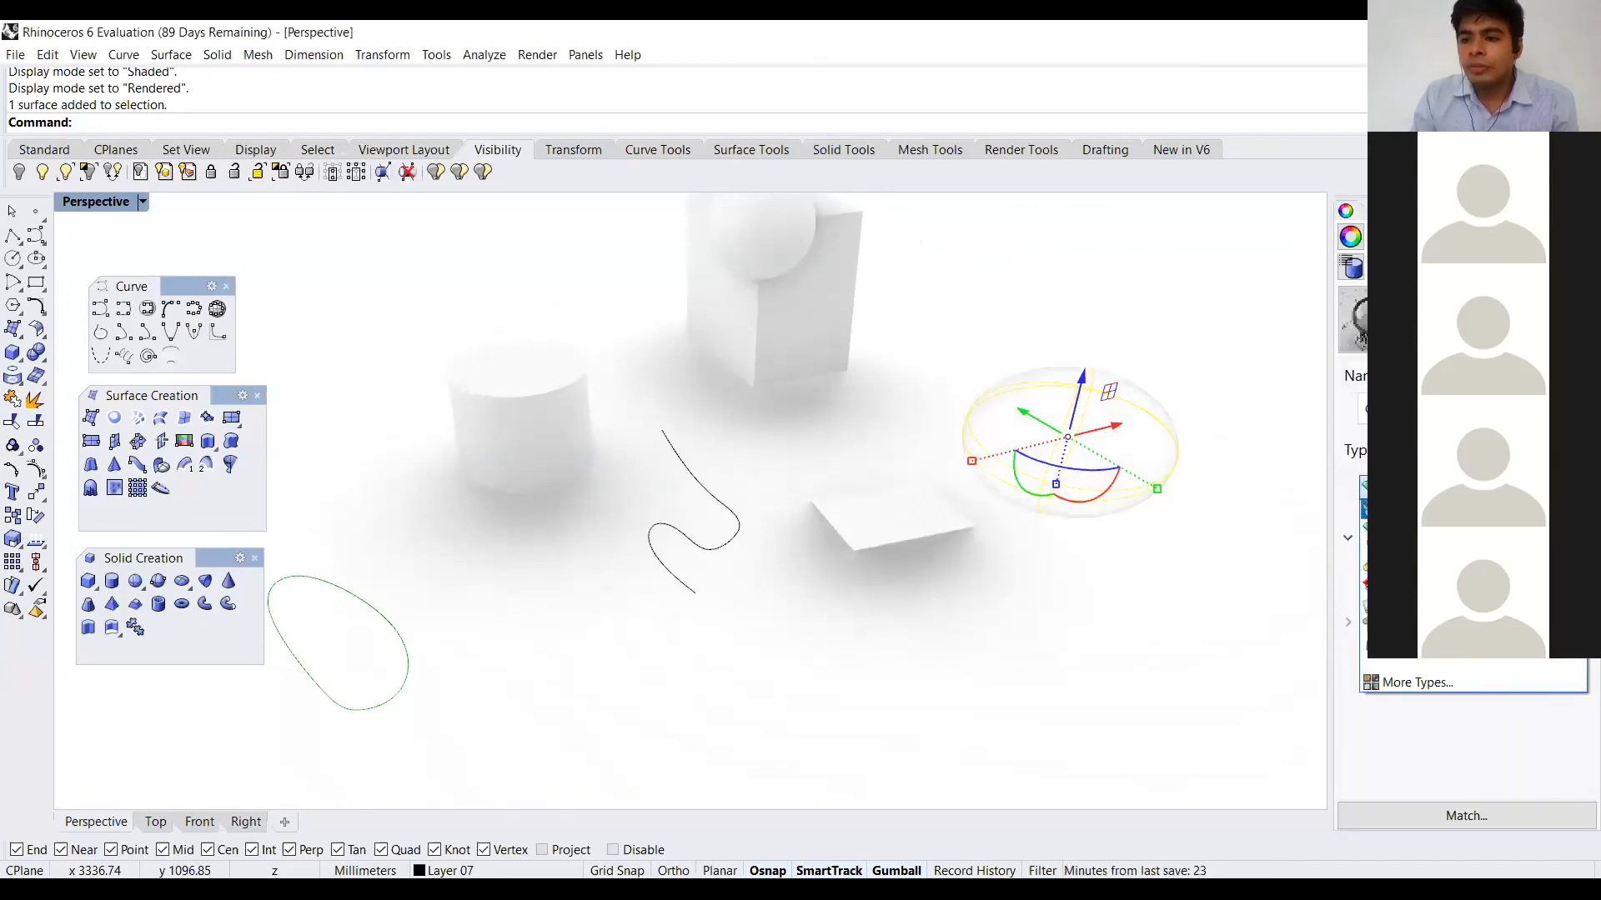
Set the ellipsoid's gem type to Ruby, deselect it and view the rendered result from several angles
{"action": "key", "text": "Escape"}
{"action": "left_click", "coordinate": [1506, 575]}
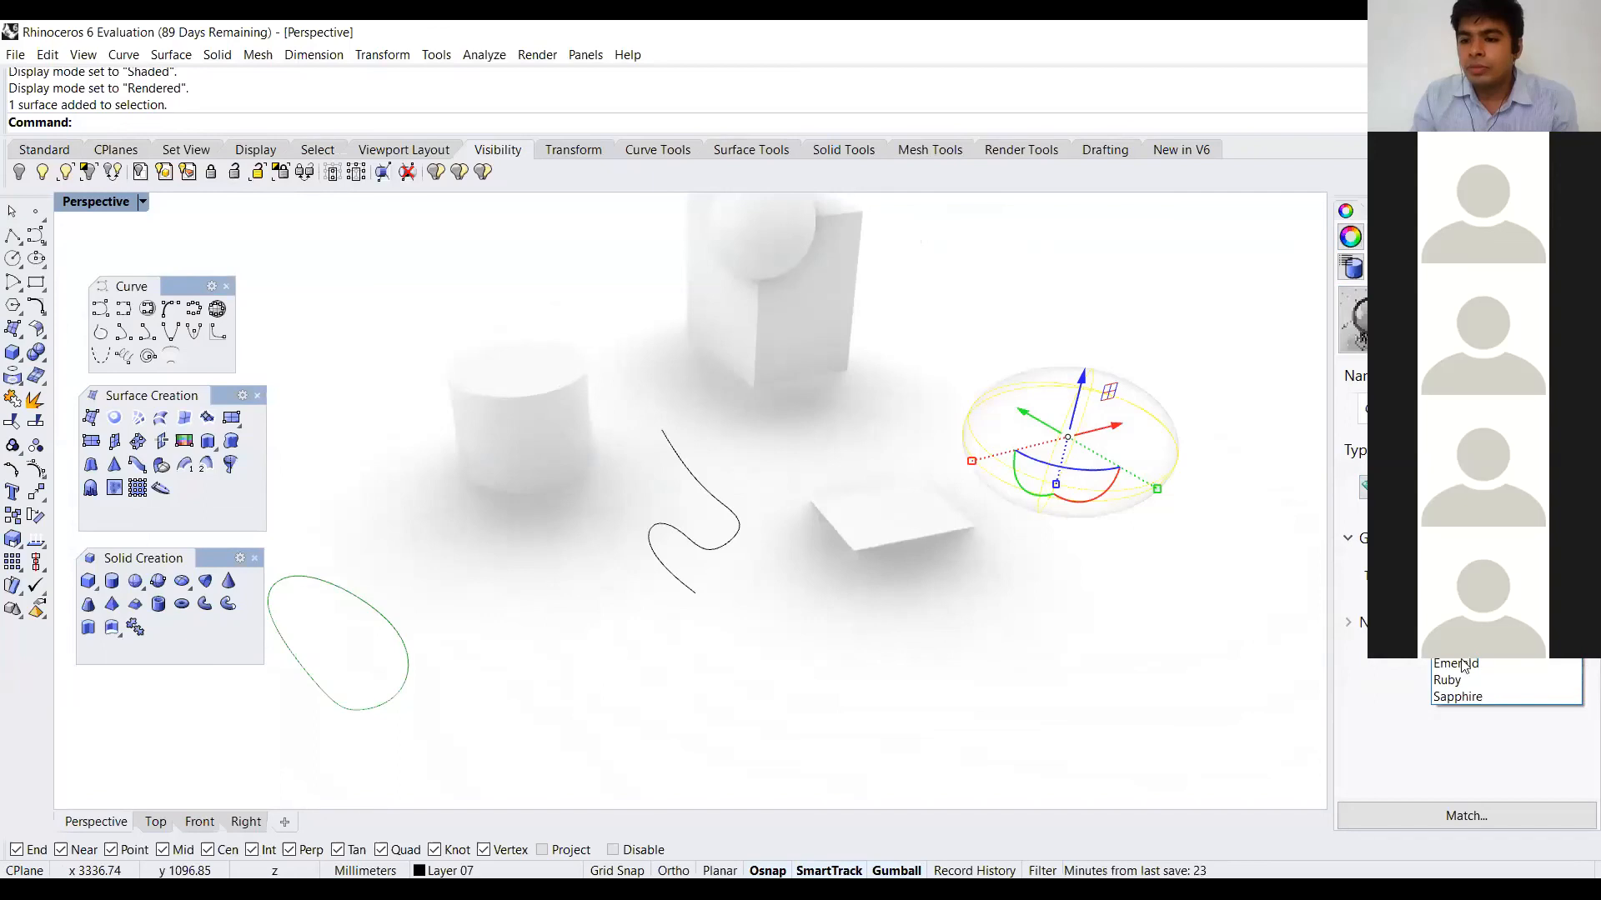
{"action": "left_click", "coordinate": [1446, 681]}
{"action": "right_click_drag", "start_coordinate": [1215, 418], "coordinate": [1240, 461]}
{"action": "key", "text": "Escape"}
{"action": "right_click_drag", "start_coordinate": [1089, 483], "coordinate": [871, 417]}
{"action": "left_click", "coordinate": [143, 203]}
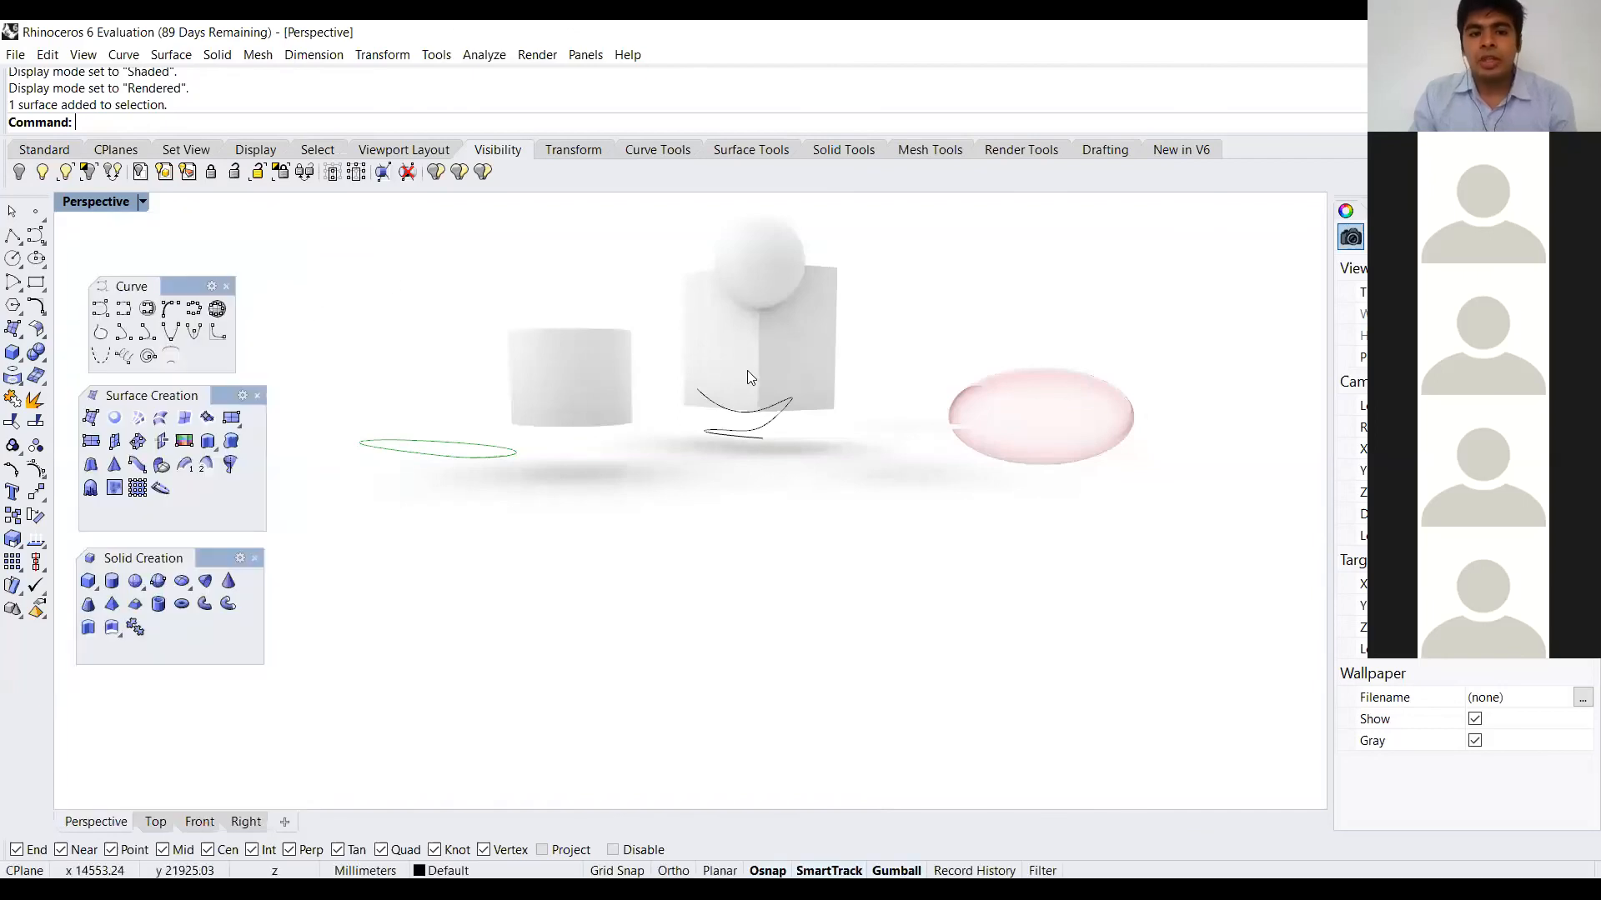
{"action": "right_click_drag", "start_coordinate": [747, 370], "coordinate": [722, 328]}
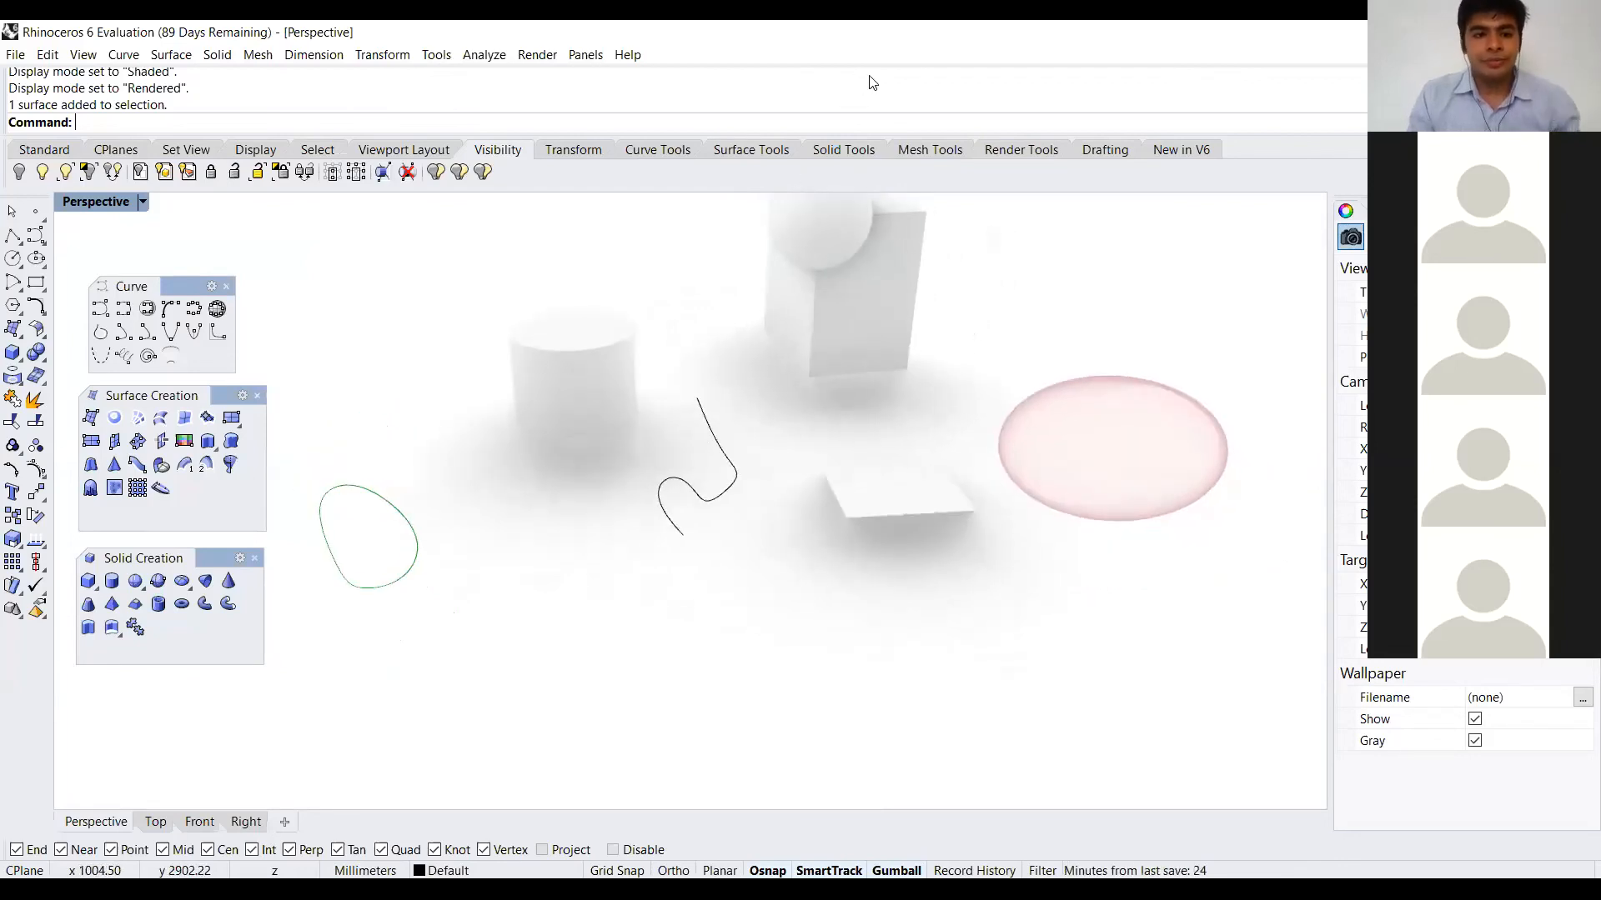